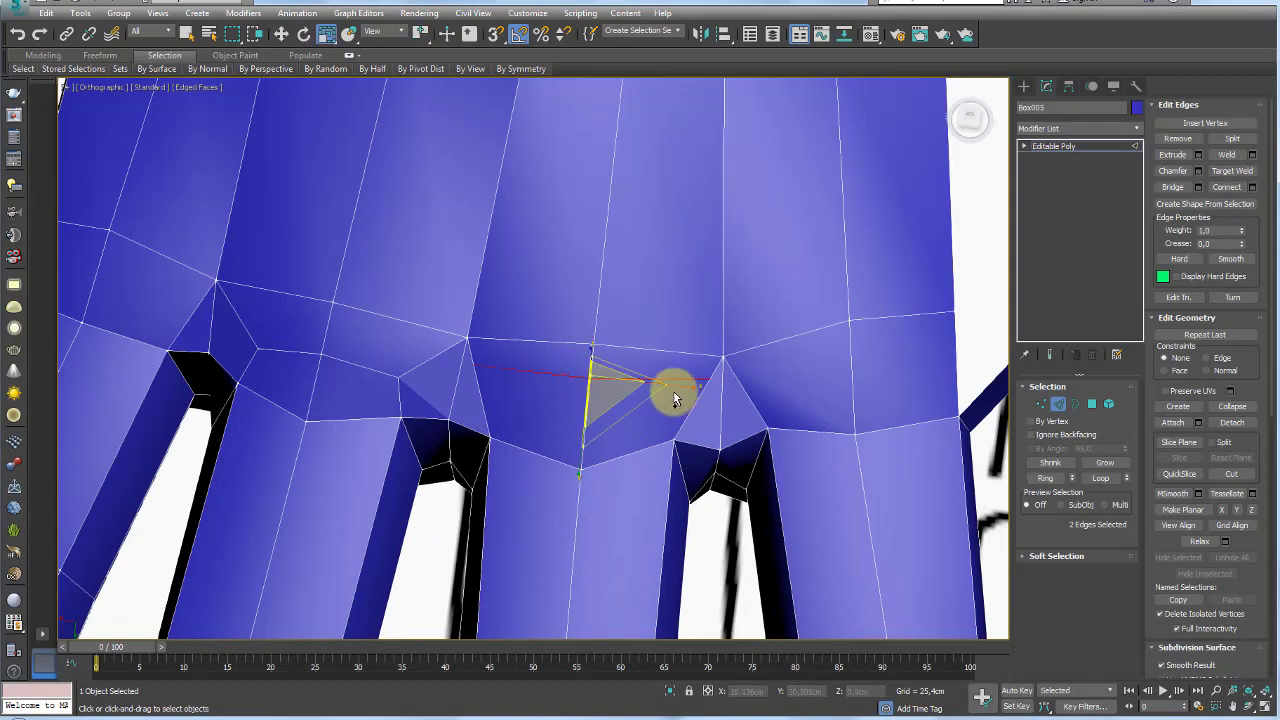
Add the thumb-gap edge to the glove's edge selection, giving 3 edges selected
middle_click_drag(688, 410, 572, 352, "alt")
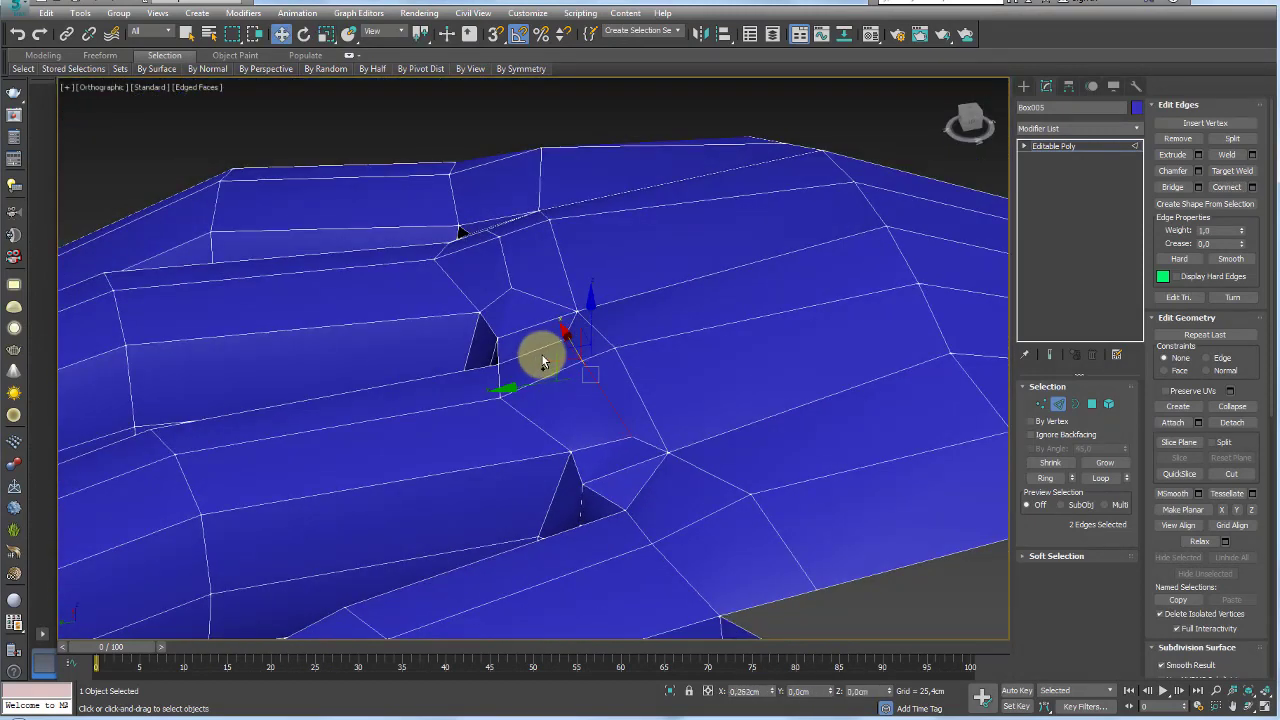
middle_click_drag(894, 289, 773, 323, "alt")
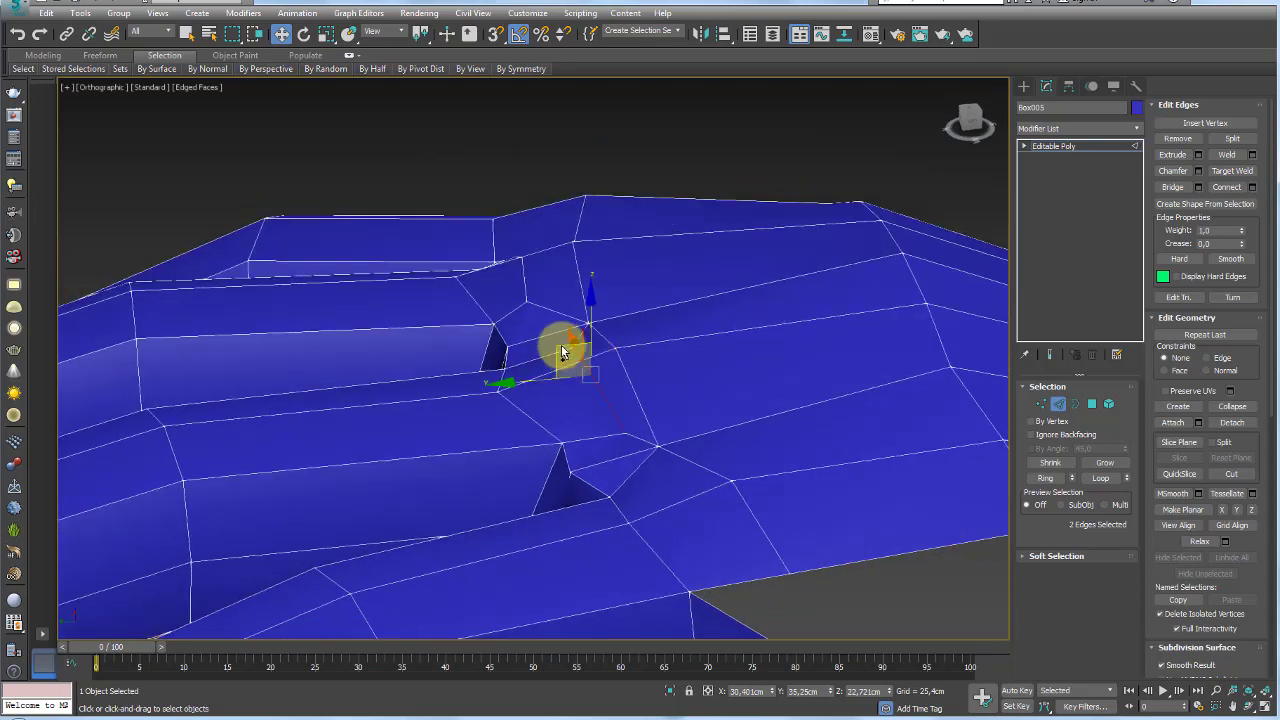
mouse_move(540, 353)
middle_mouse_down("alt")
mouse_move(609, 371)
mouse_move(666, 417)
mouse_move(703, 403)
mouse_move(586, 346)
mouse_move(666, 403)
mouse_move(542, 322)
mouse_move(596, 354)
middle_mouse_up("alt")
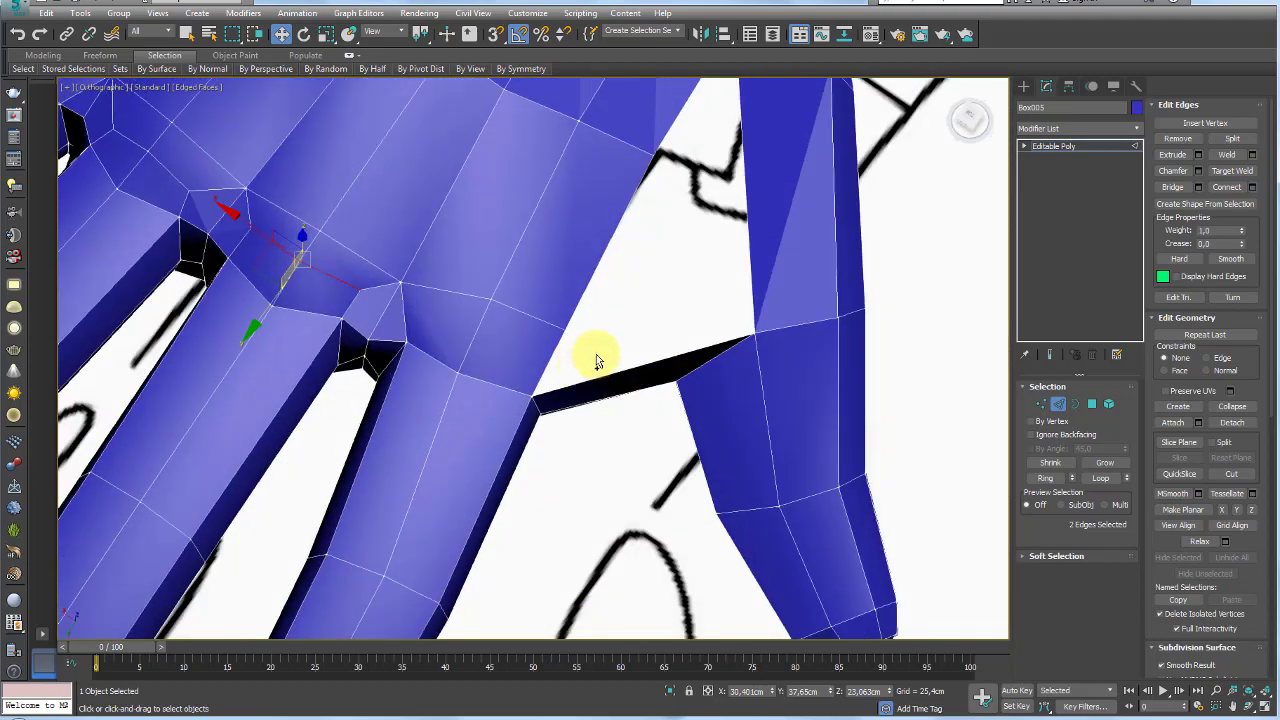
left_click(608, 472, "ctrl")
In top view with See-Through on, Connect the selected thumb-base edges
key("t")
scroll(603, 423, "up", 3)
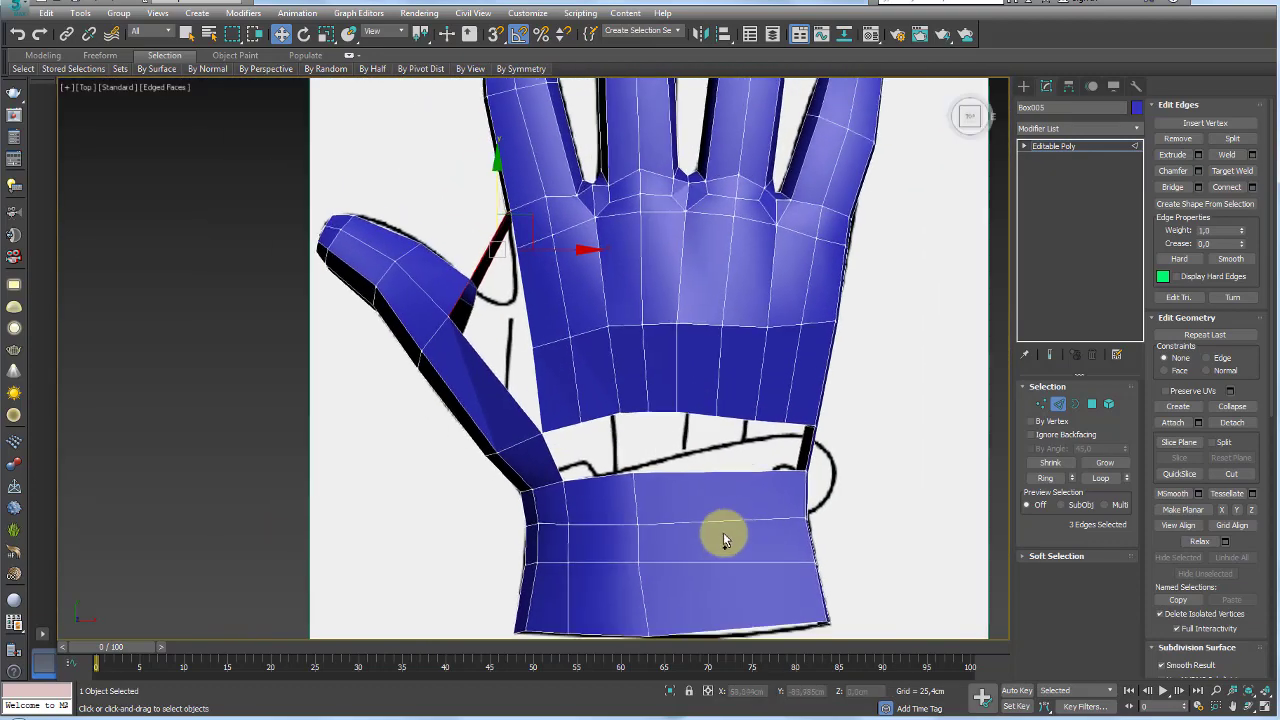
scroll(723, 534, "up", 1)
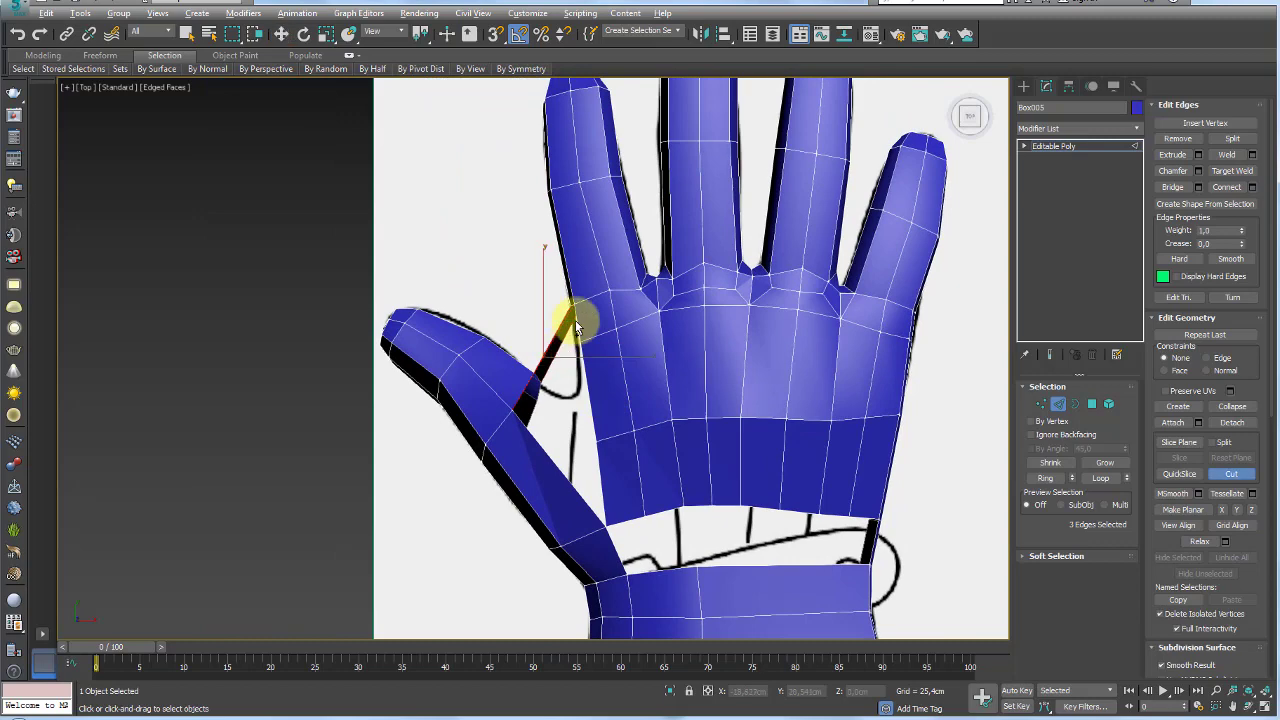
right_click(574, 342)
key("alt+x")
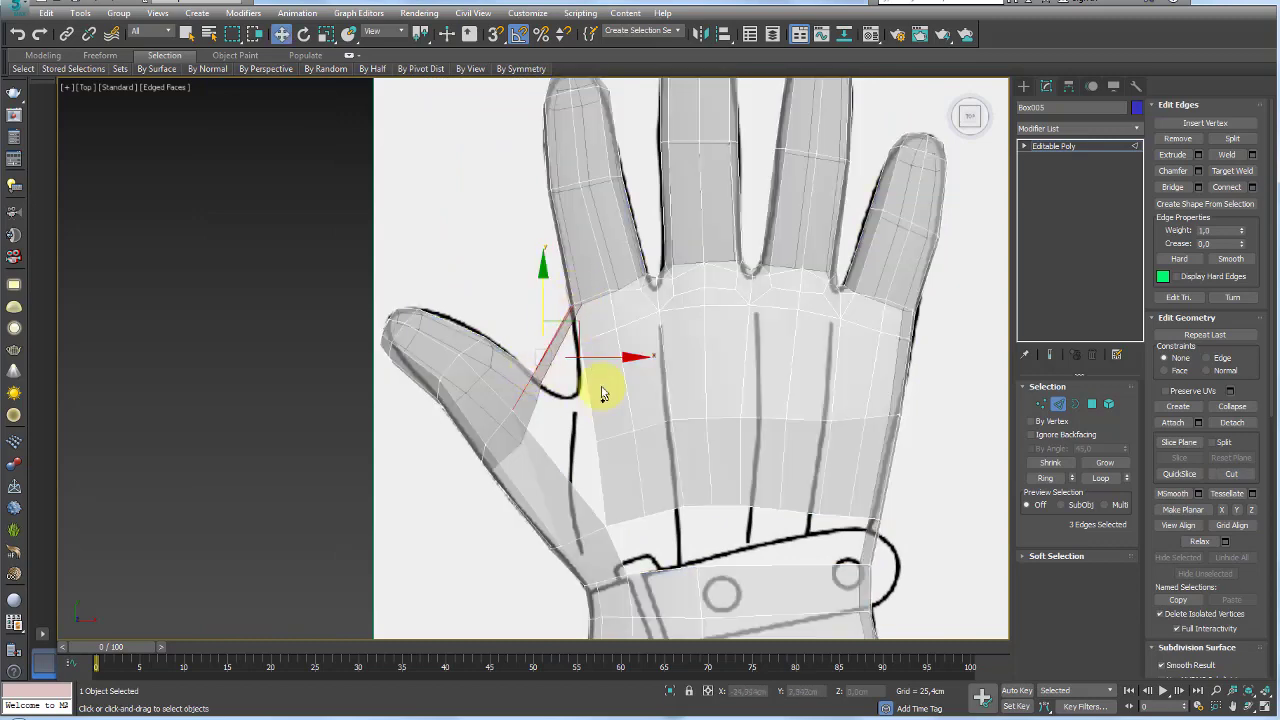
left_click(1226, 187)
Move the new thumb-base edges down to match the drawing, then turn See-Through off
middle_click_drag(584, 335, 576, 337)
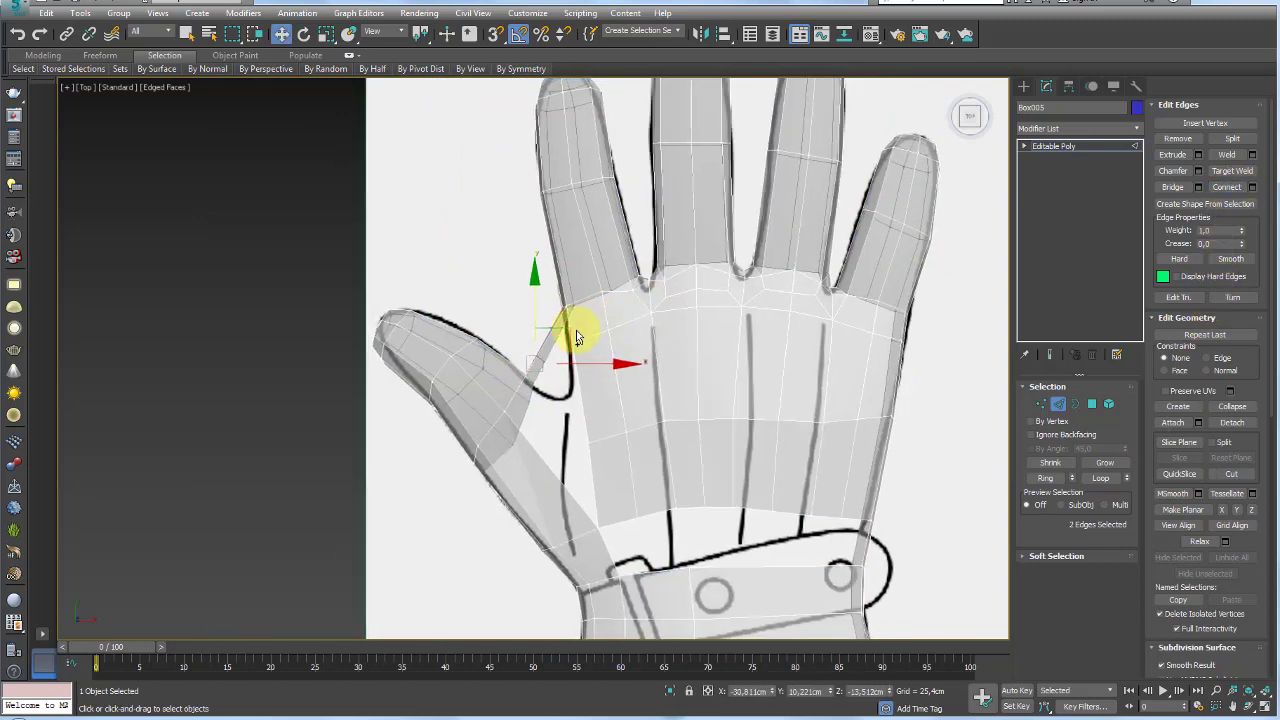
left_click_drag(583, 355, 596, 383)
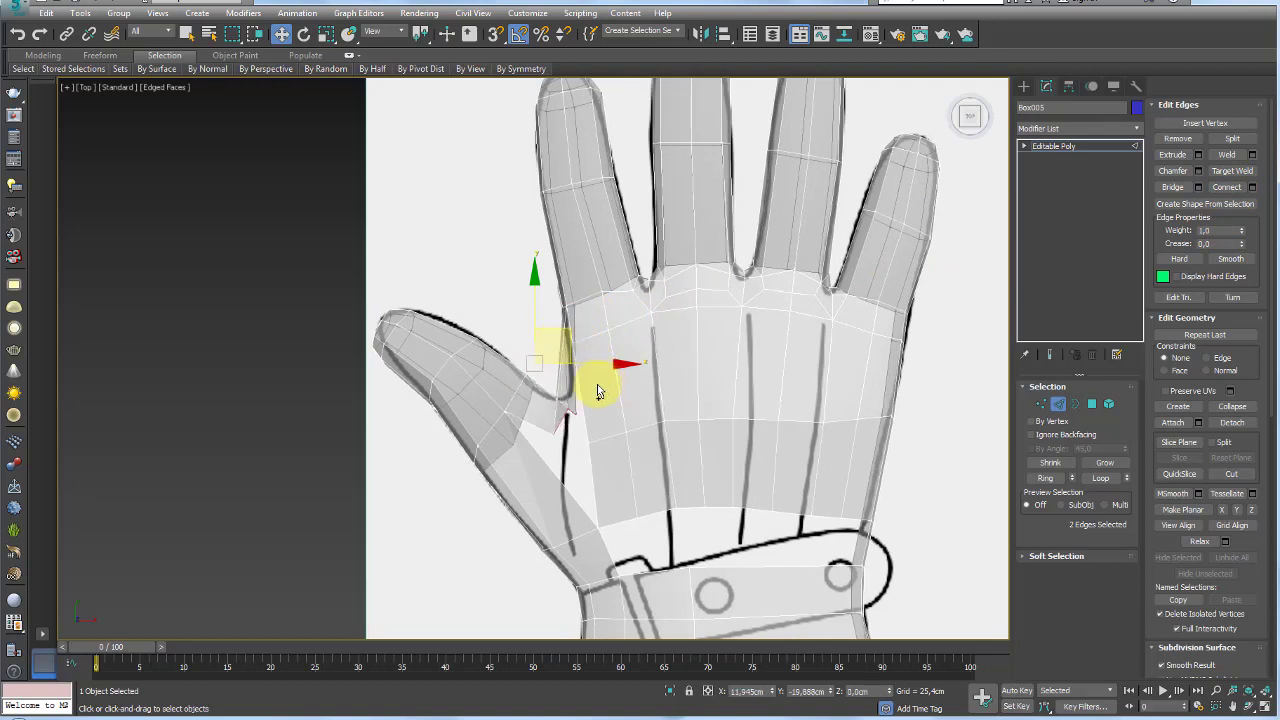
left_click_drag(600, 392, 595, 418)
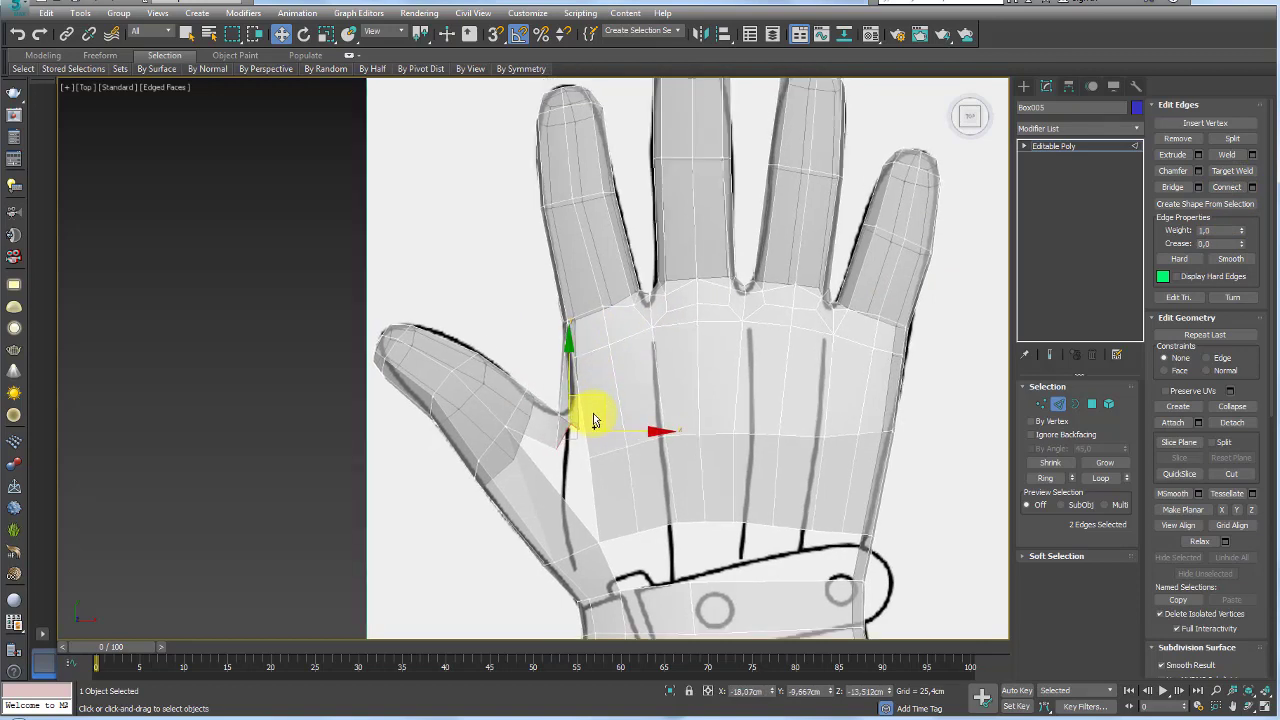
key("alt+x")
Connect the edges across the thumb gap using the Connect settings caddy
middle_click_drag(637, 443, 749, 400, "alt")
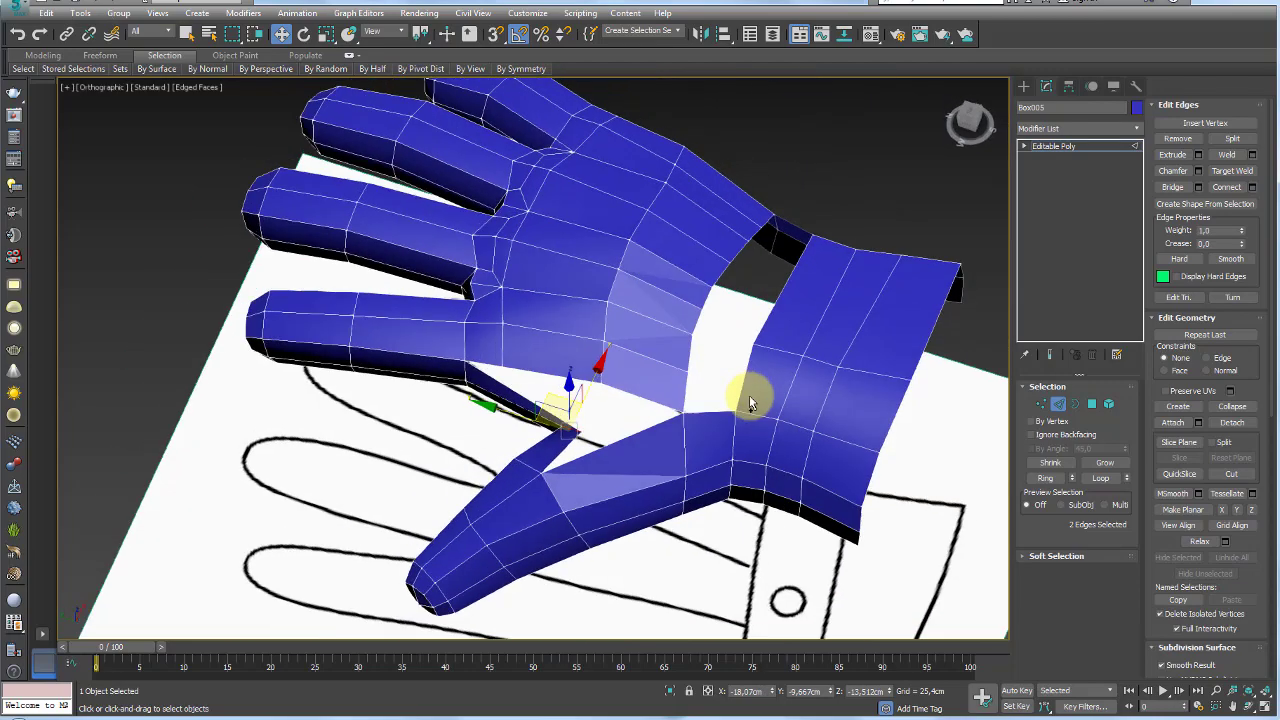
scroll(565, 440, "up", 5)
middle_click_drag(565, 440, 622, 392, "alt")
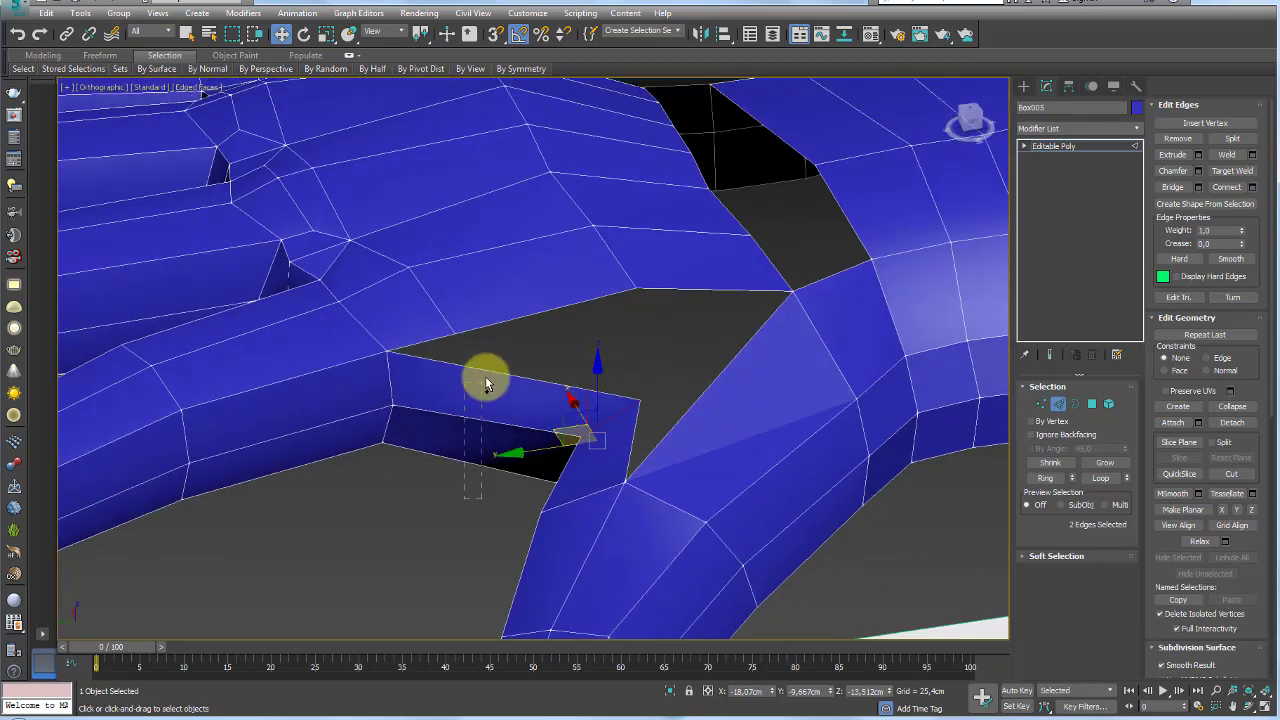
middle_click_drag(657, 337, 517, 384, "alt")
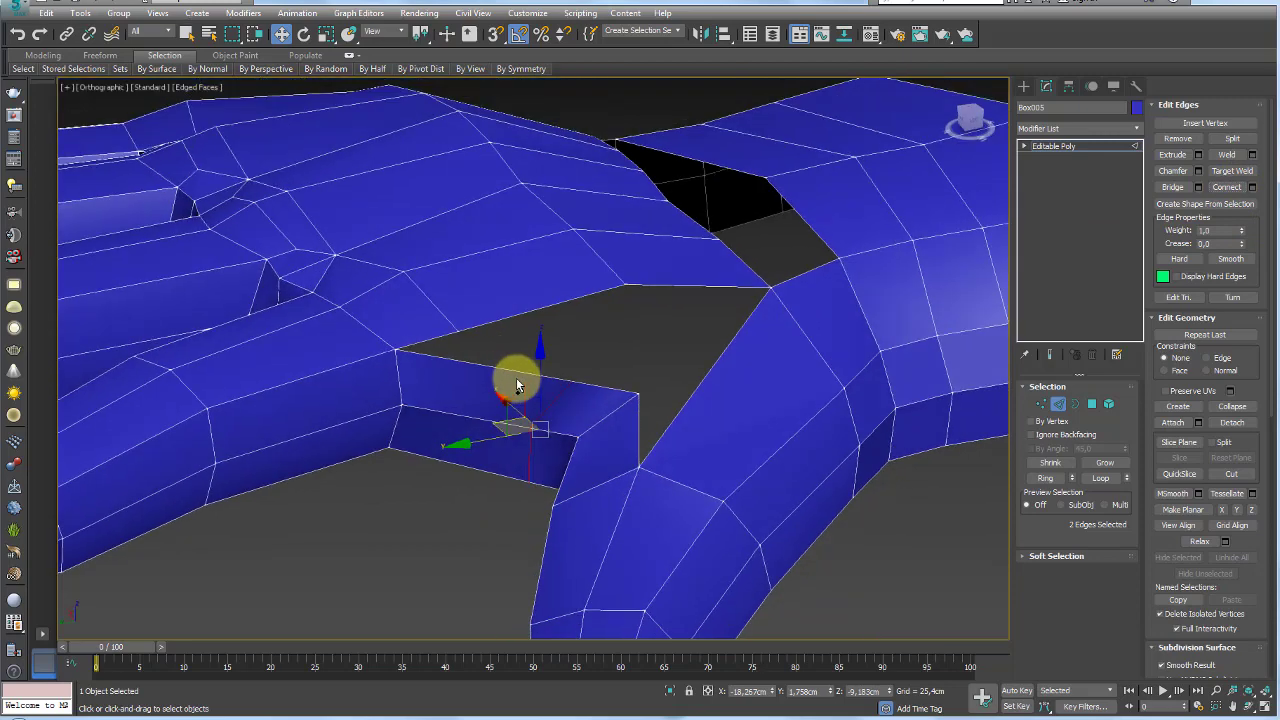
left_click(1252, 187)
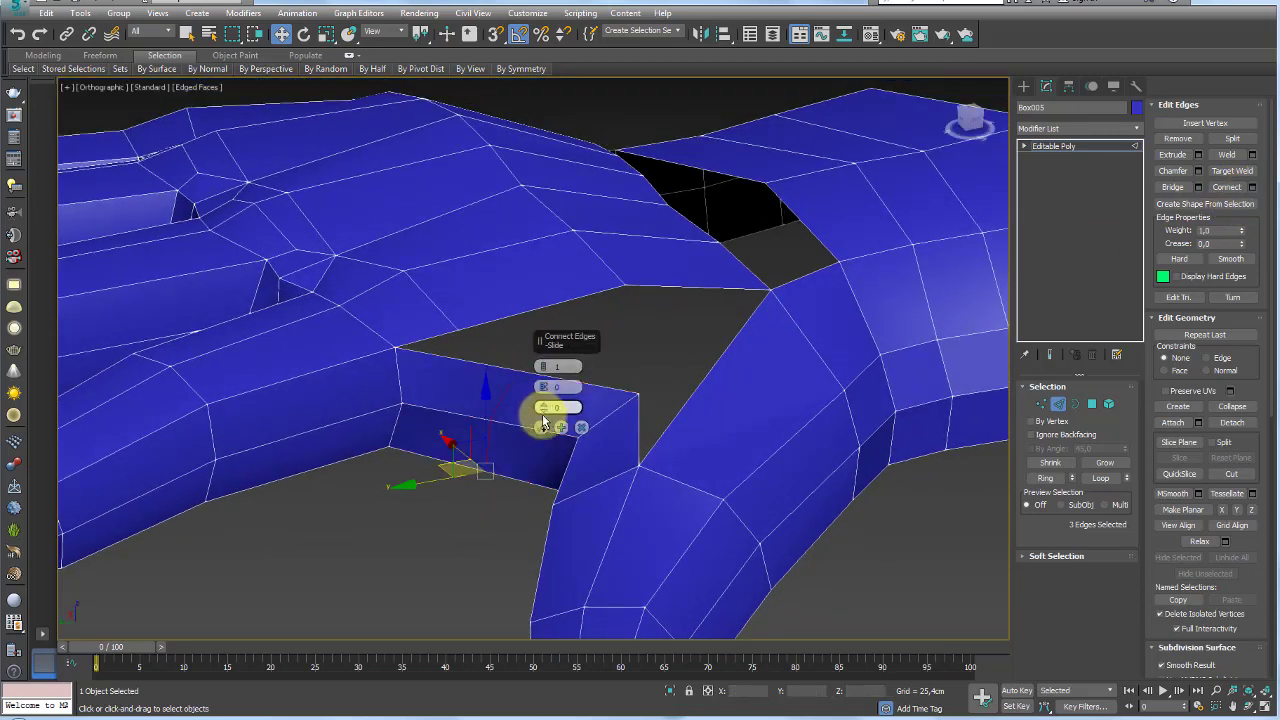
left_click(540, 430)
mouse_move(480, 414)
middle_mouse_down("alt")
mouse_move(435, 425)
mouse_move(480, 380)
middle_mouse_up("alt")
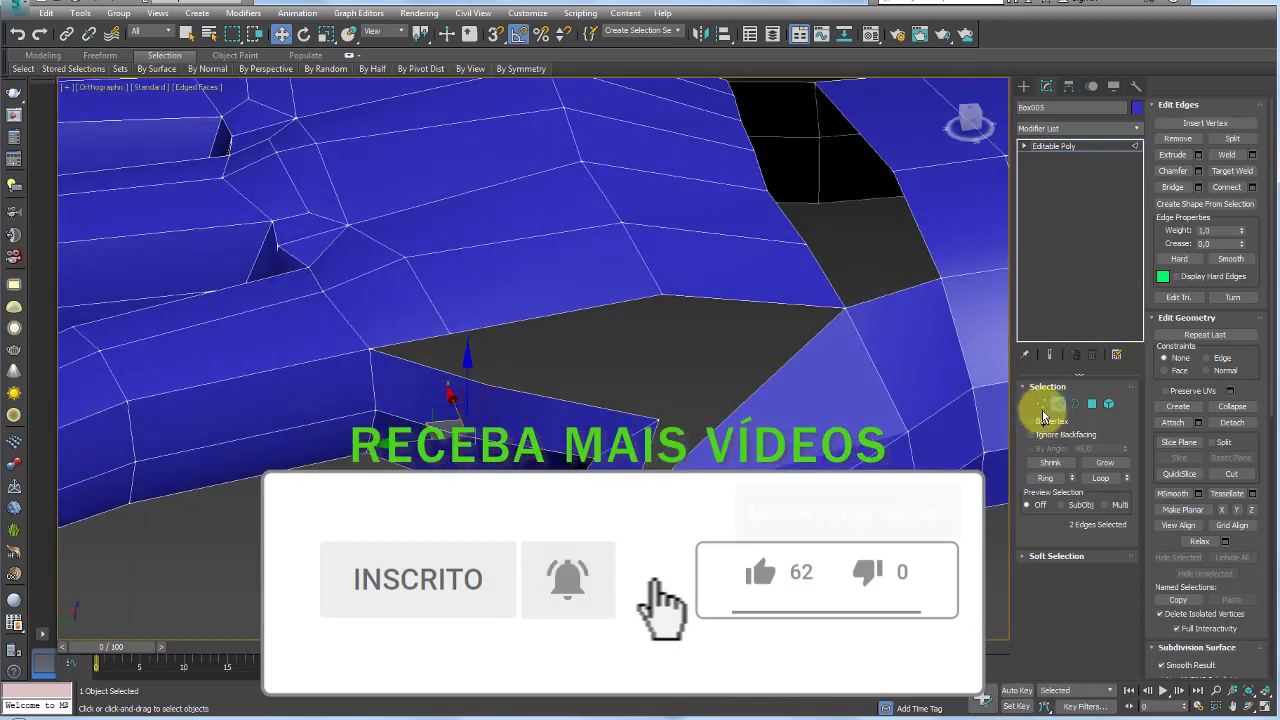
Switch to Vertex level and select a vertex at the thumb gap
left_click(1042, 410)
left_click(480, 376)
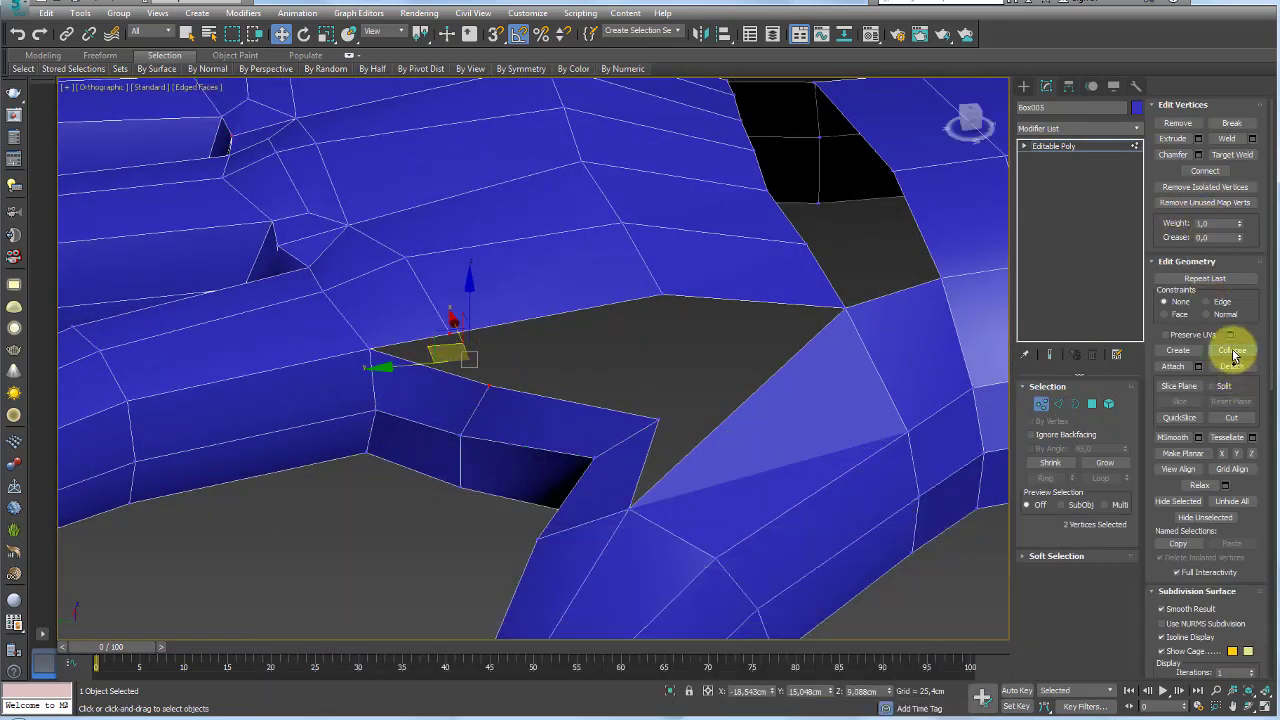
mouse_move(580, 330)
middle_mouse_down("alt")
mouse_move(530, 350)
mouse_move(577, 335)
mouse_move(480, 466)
mouse_move(608, 457)
mouse_move(651, 386)
mouse_move(640, 398)
mouse_move(606, 334)
mouse_move(674, 297)
mouse_move(619, 470)
mouse_move(614, 394)
mouse_move(603, 449)
mouse_move(617, 449)
middle_mouse_up("alt")
scroll(480, 466, "up", 5)
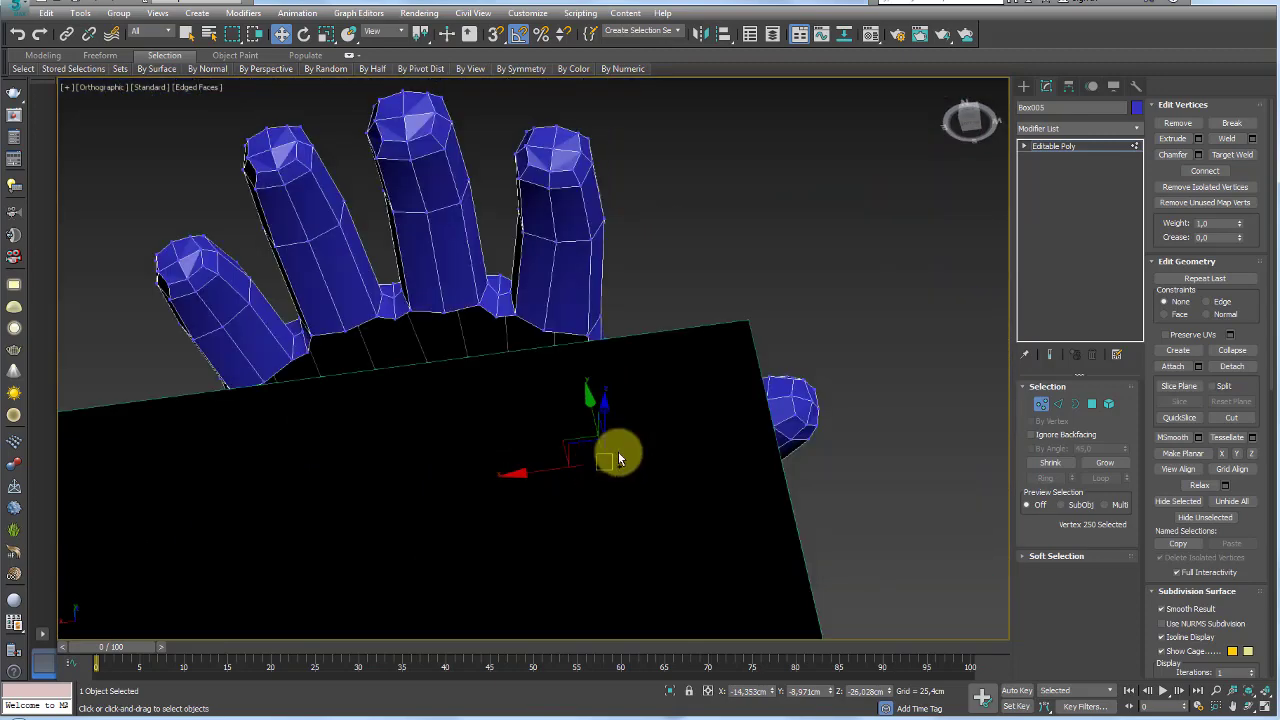
Exit Vertex mode and freeze Plane001 through its Object Properties
left_click(1068, 147)
mouse_move(706, 253)
middle_mouse_down("alt")
mouse_move(713, 391)
mouse_move(805, 388)
mouse_move(720, 515)
mouse_move(786, 366)
mouse_move(771, 354)
middle_mouse_up("alt")
left_click(713, 391)
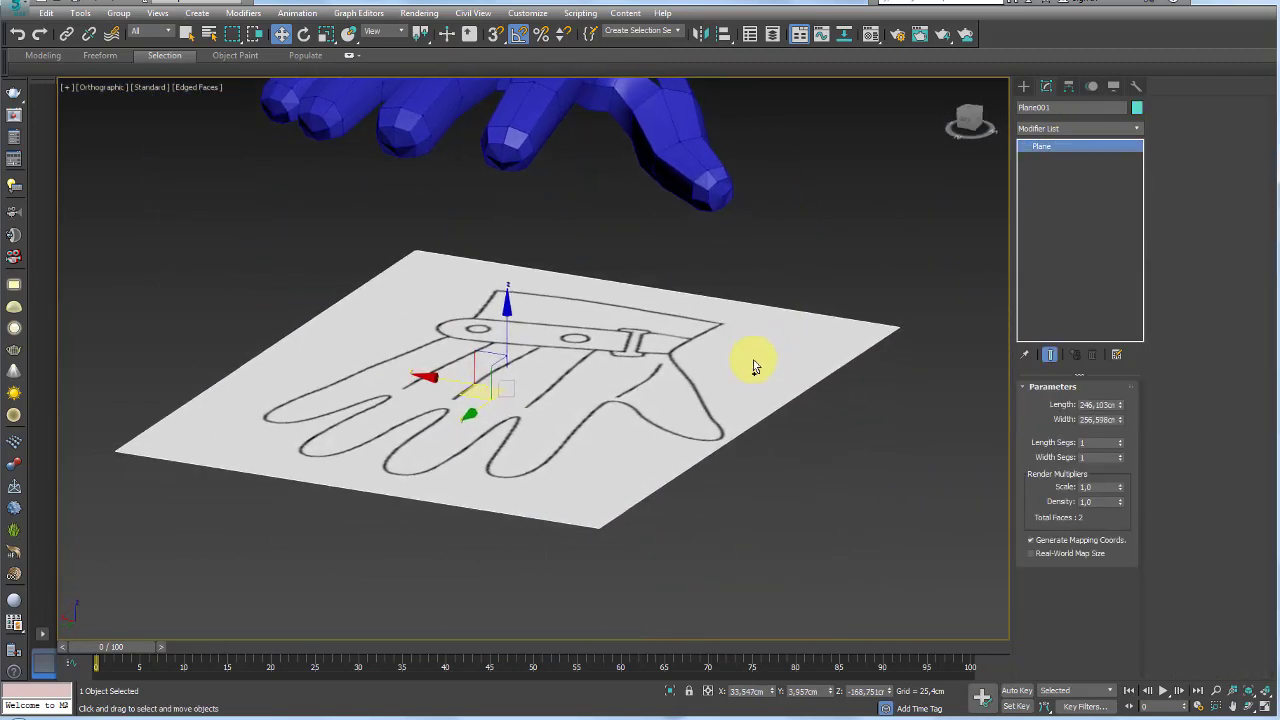
mouse_move(650, 403)
middle_mouse_down("alt")
mouse_move(660, 382)
mouse_move(558, 424)
middle_mouse_up("alt")
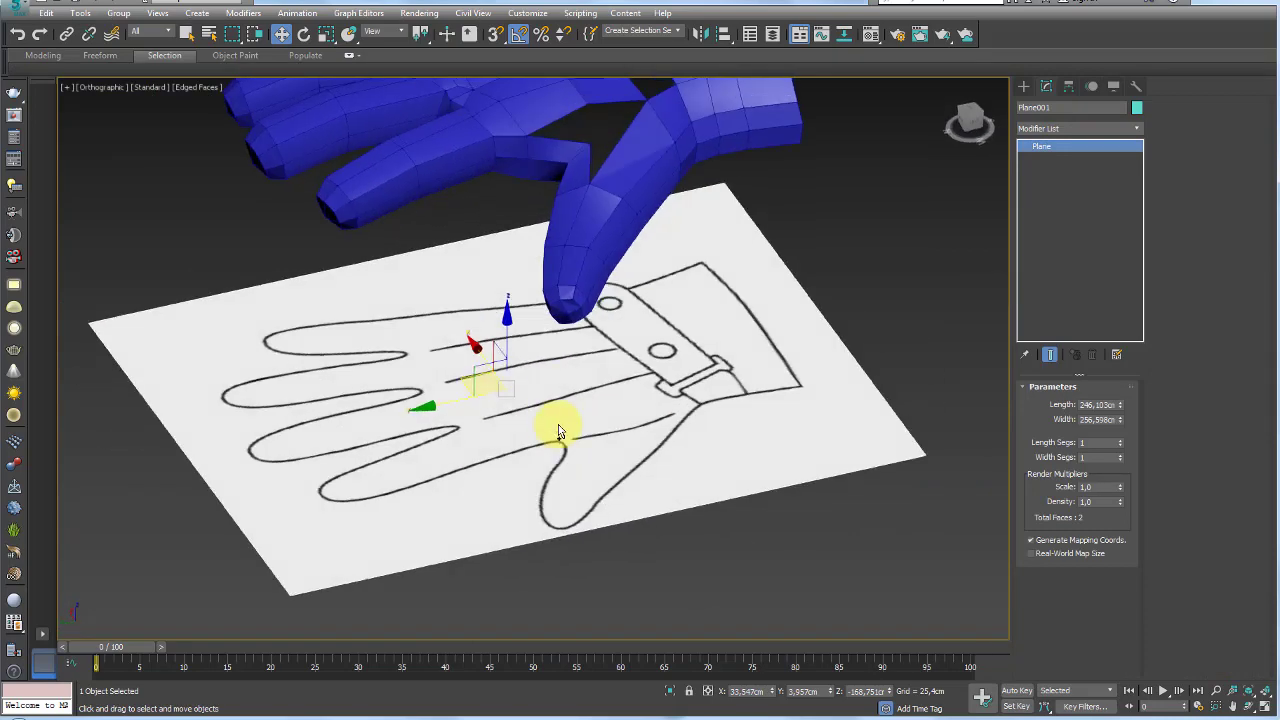
right_click(551, 367)
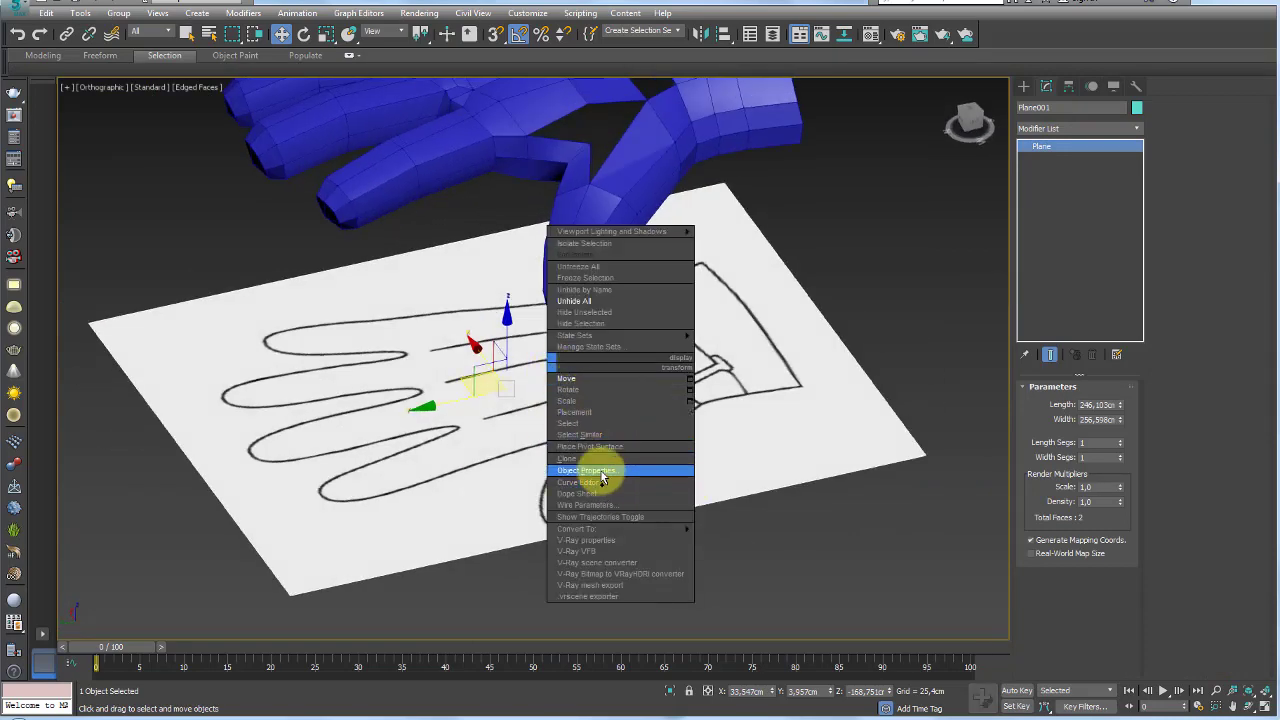
left_click(586, 470)
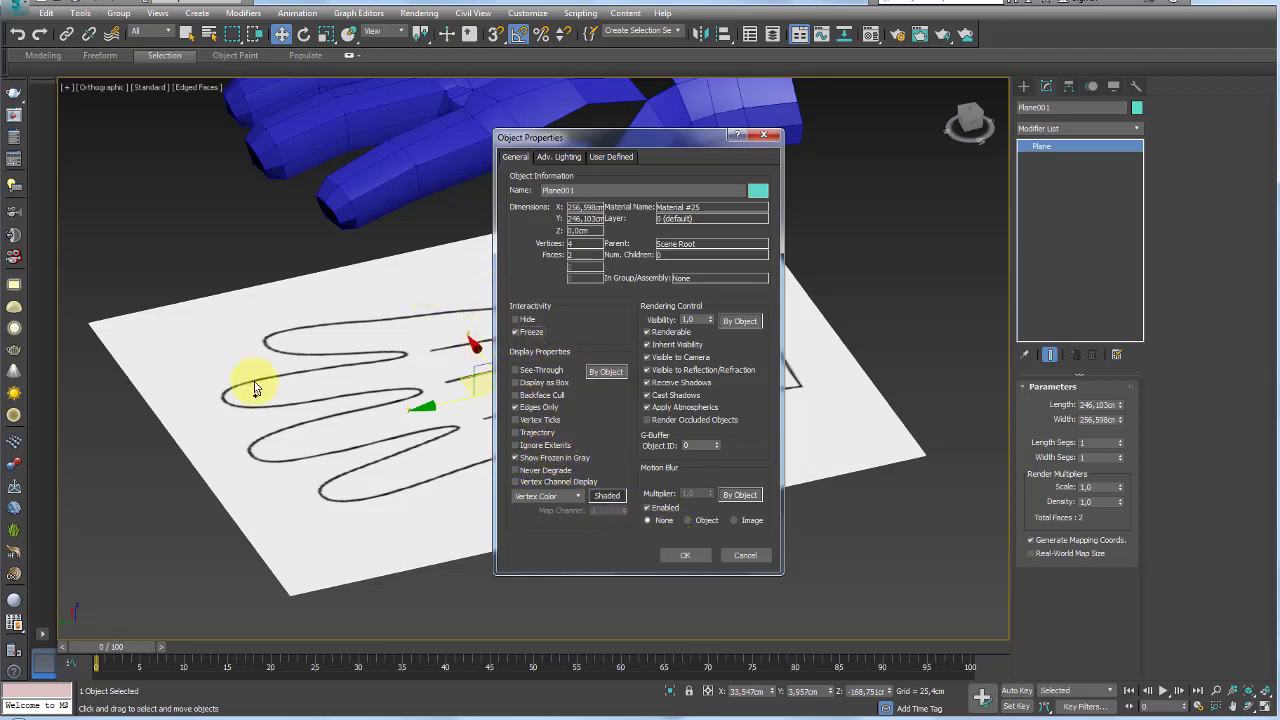
left_click(684, 556)
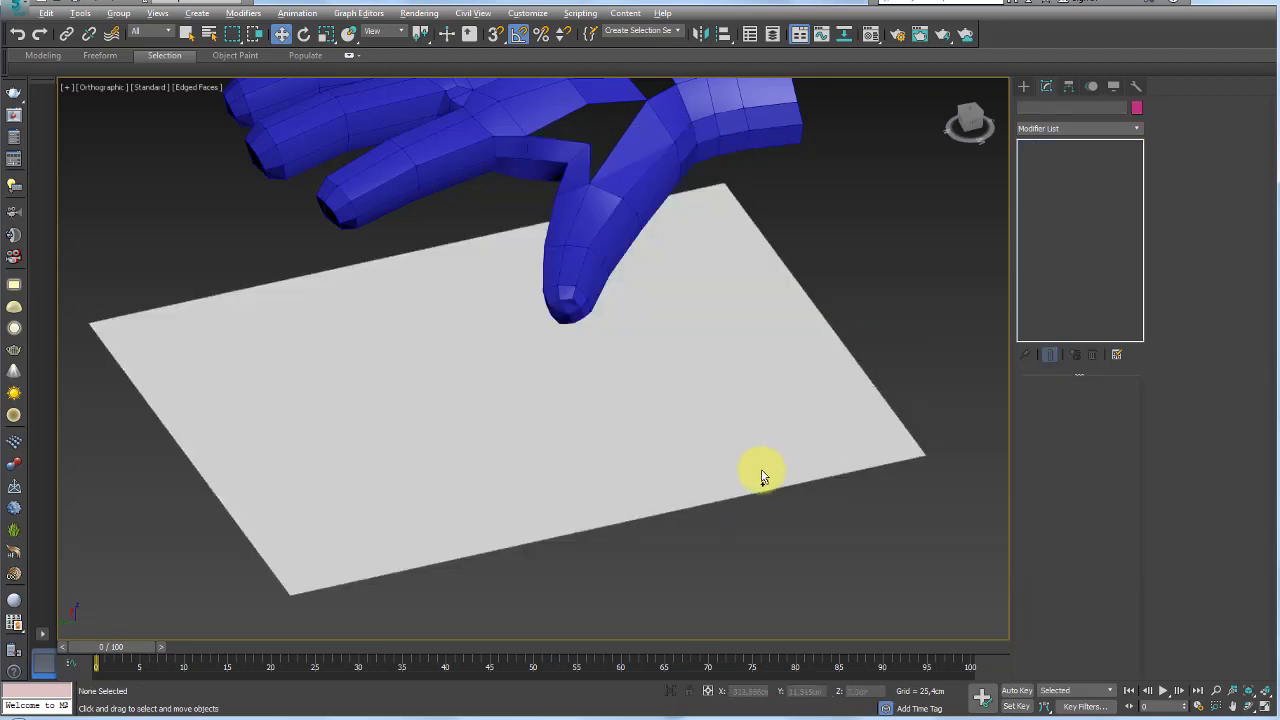
Select the reference plane and check Freeze in its Object Properties
key("z")
scroll(784, 415, "up", 2)
scroll(703, 393, "up", 3)
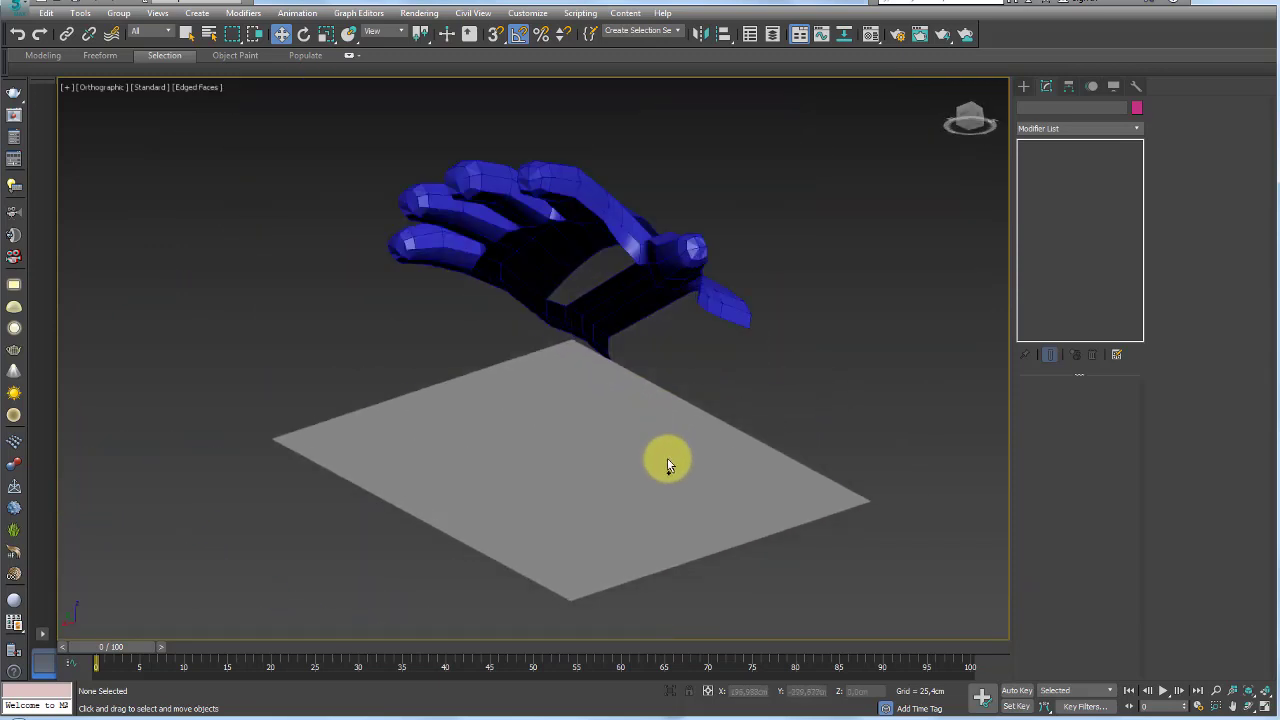
mouse_move(667, 458)
middle_mouse_down("alt")
mouse_move(711, 414)
mouse_move(591, 583)
mouse_move(711, 252)
middle_mouse_up("alt")
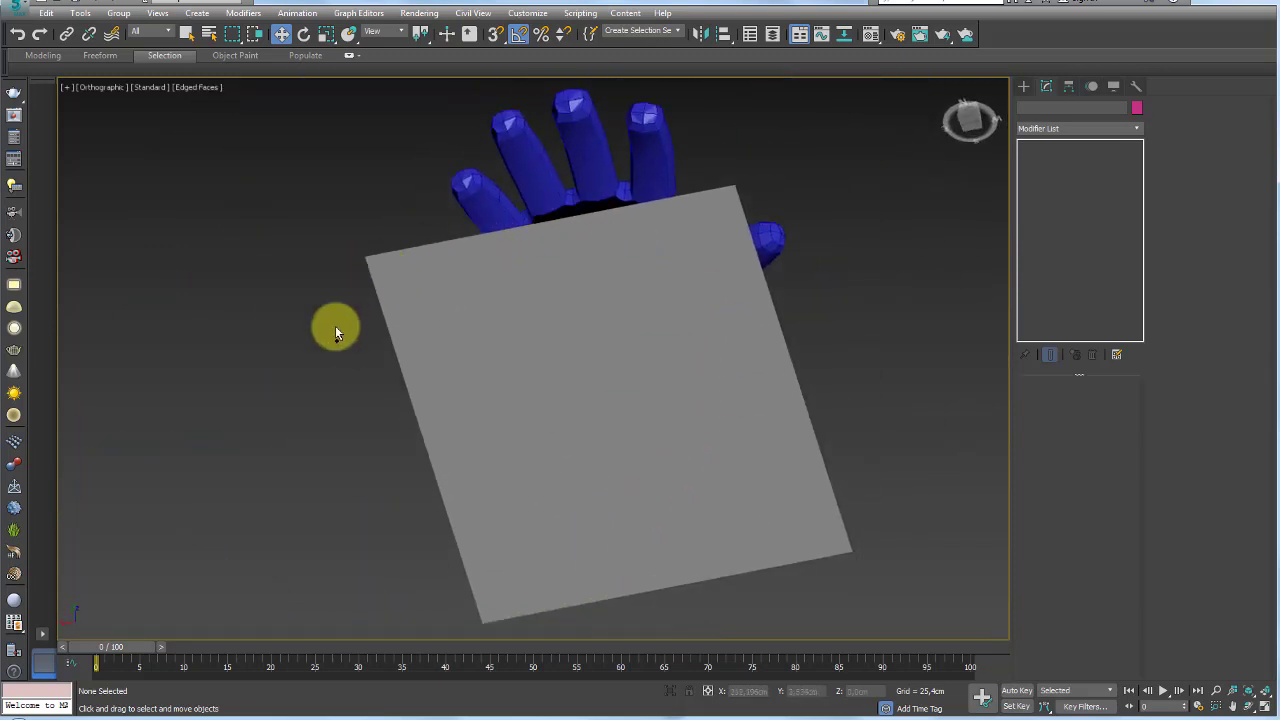
mouse_move(335, 330)
middle_mouse_down("alt")
mouse_move(723, 380)
mouse_move(686, 363)
mouse_move(734, 366)
middle_mouse_up("alt")
left_click(697, 413)
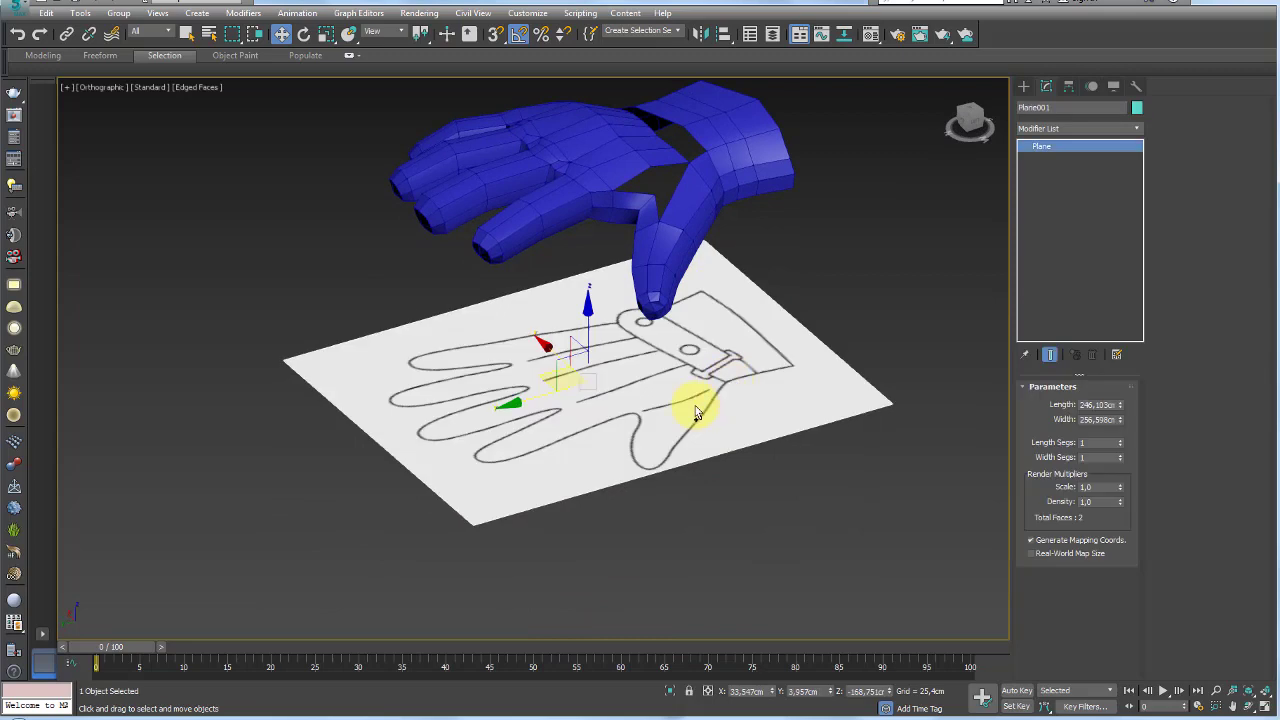
right_click(697, 413)
left_click(738, 506)
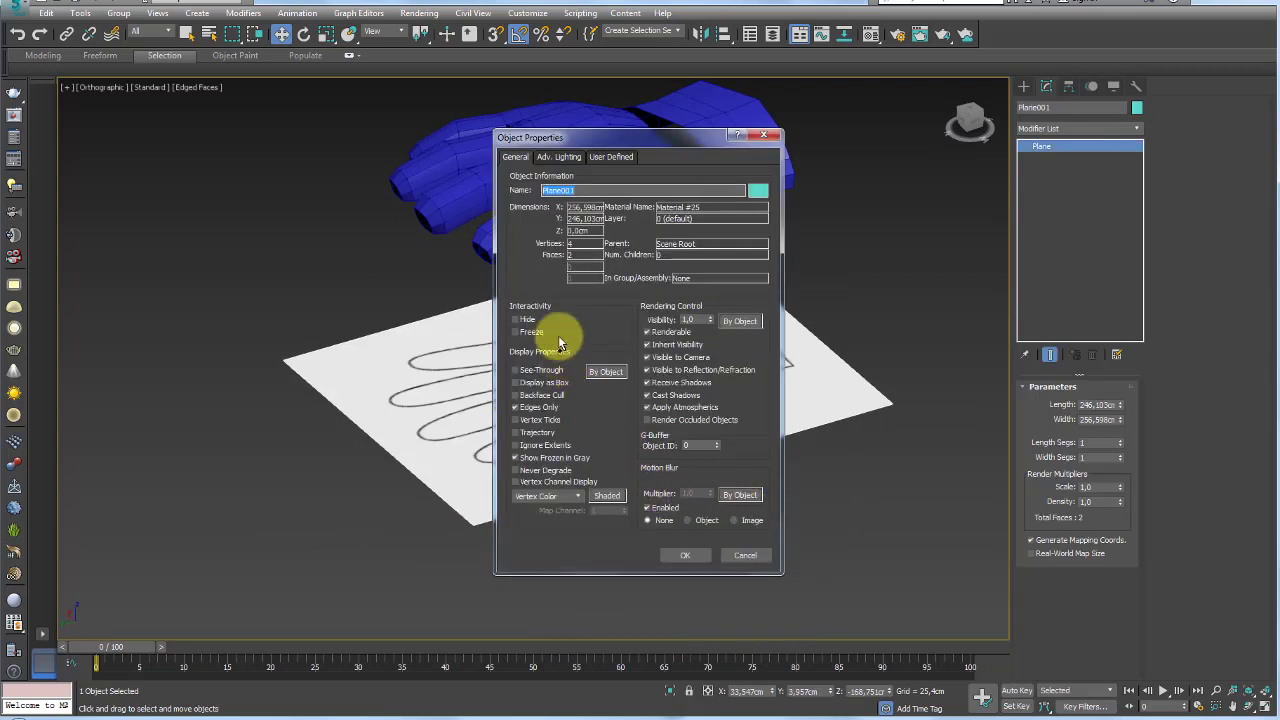
left_click(521, 334)
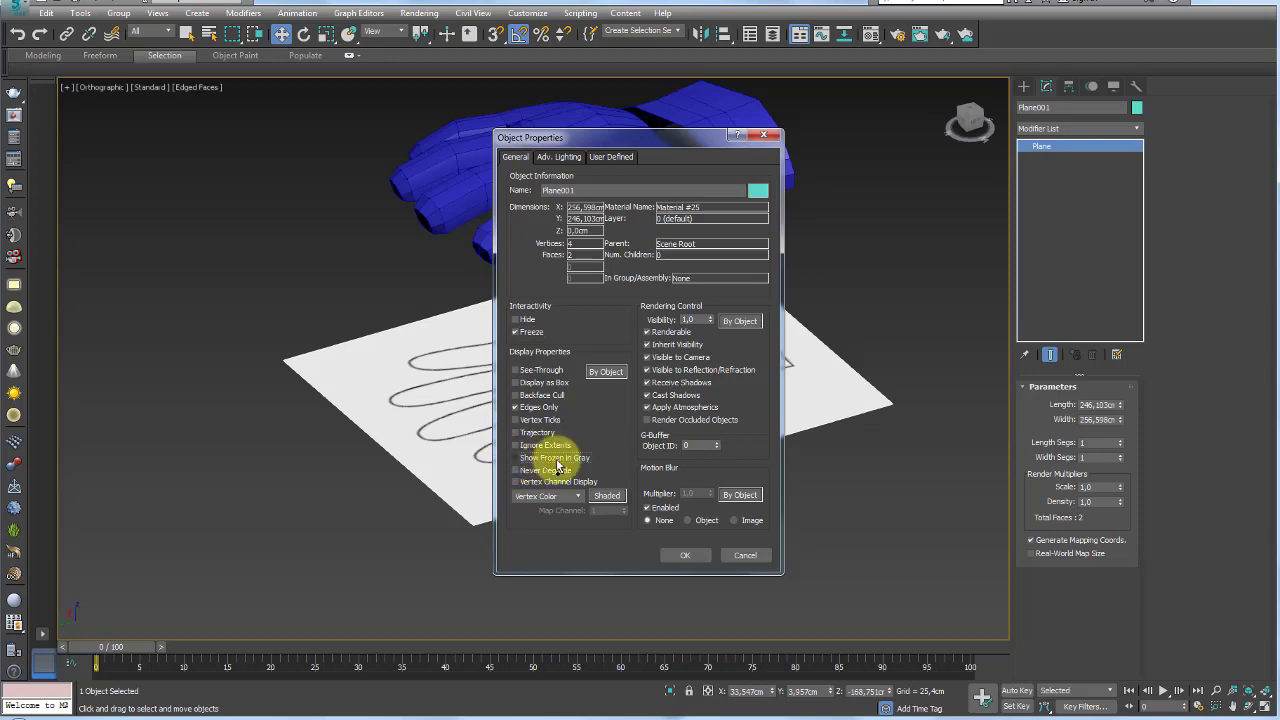
left_click(685, 555)
Give the reference plane Freeze, Backface Cull and Edges Only in Object Properties
mouse_move(749, 531)
middle_mouse_down("alt")
mouse_move(785, 358)
mouse_move(720, 294)
mouse_move(694, 423)
mouse_move(737, 343)
mouse_move(746, 453)
middle_mouse_up("alt")
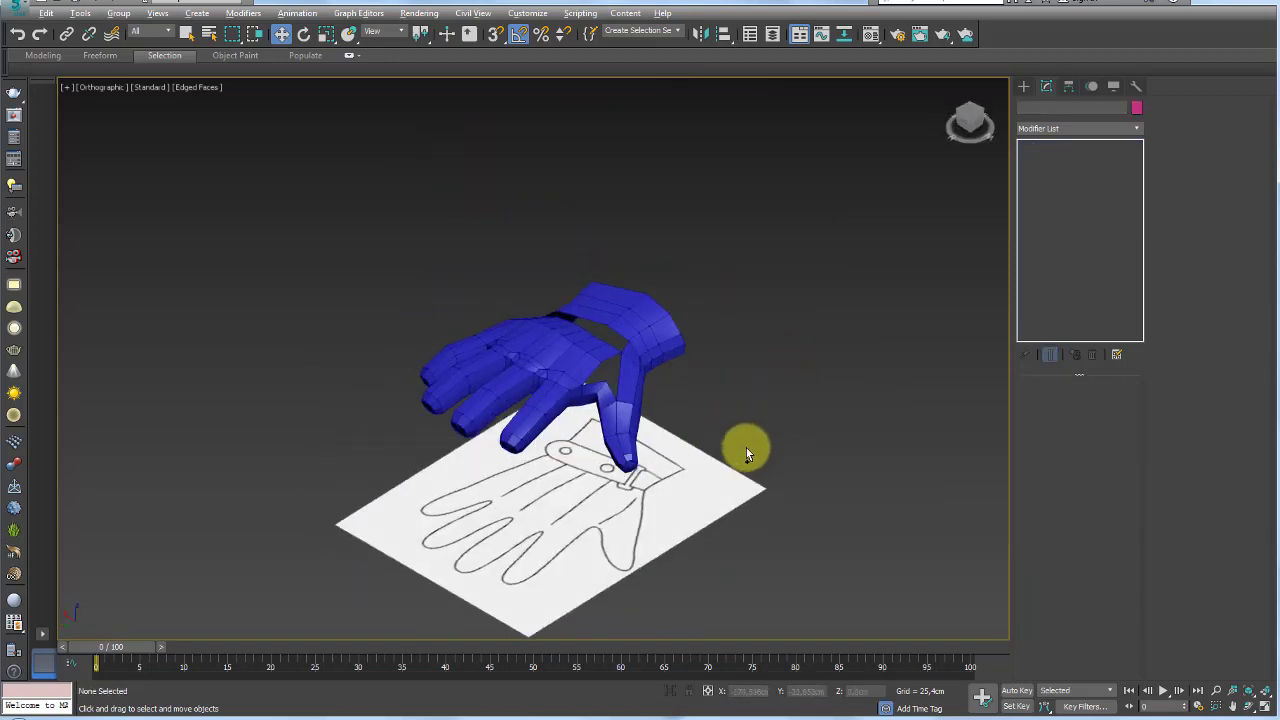
scroll(719, 441, "up", 3)
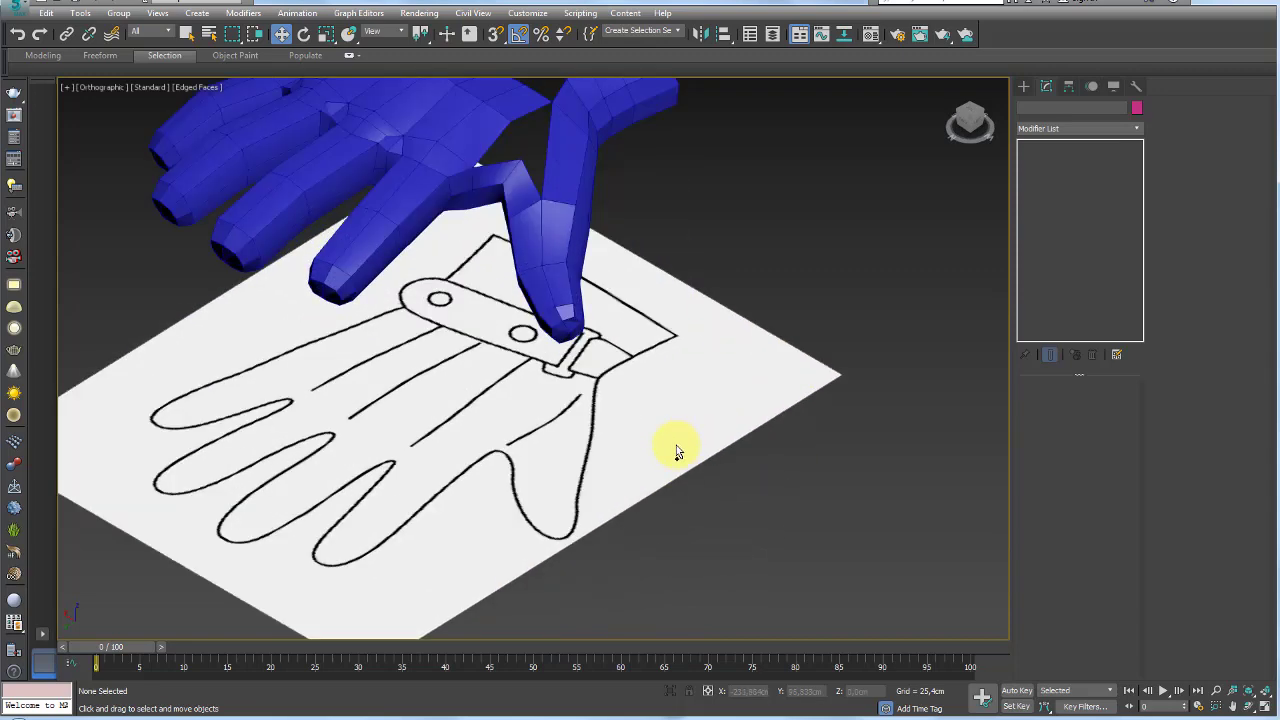
left_click(670, 453)
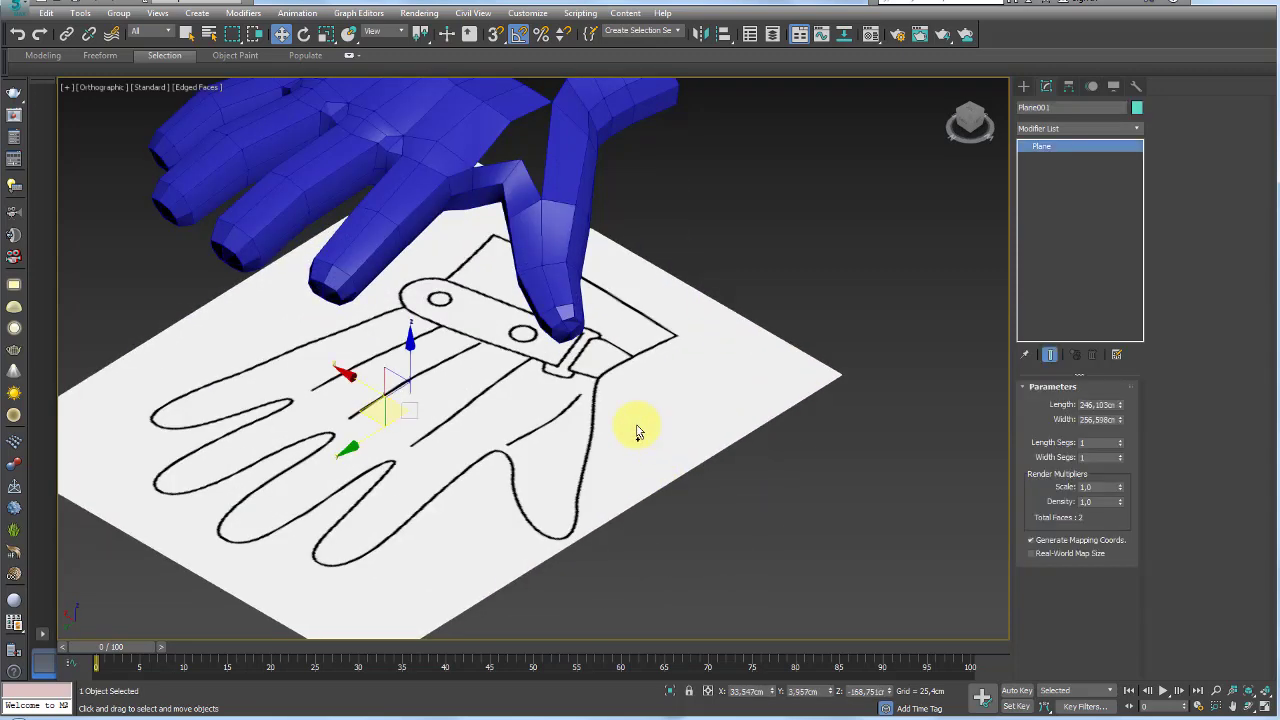
right_click(663, 451)
left_click(755, 451)
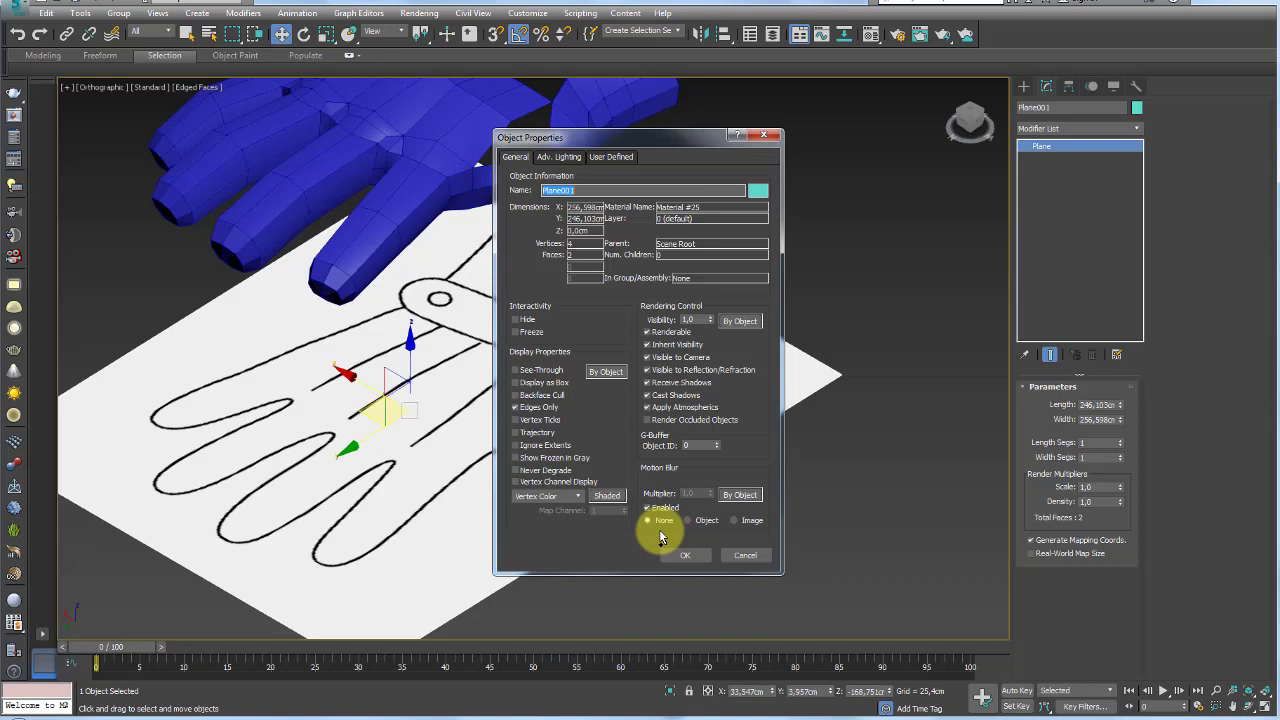
left_click(517, 332)
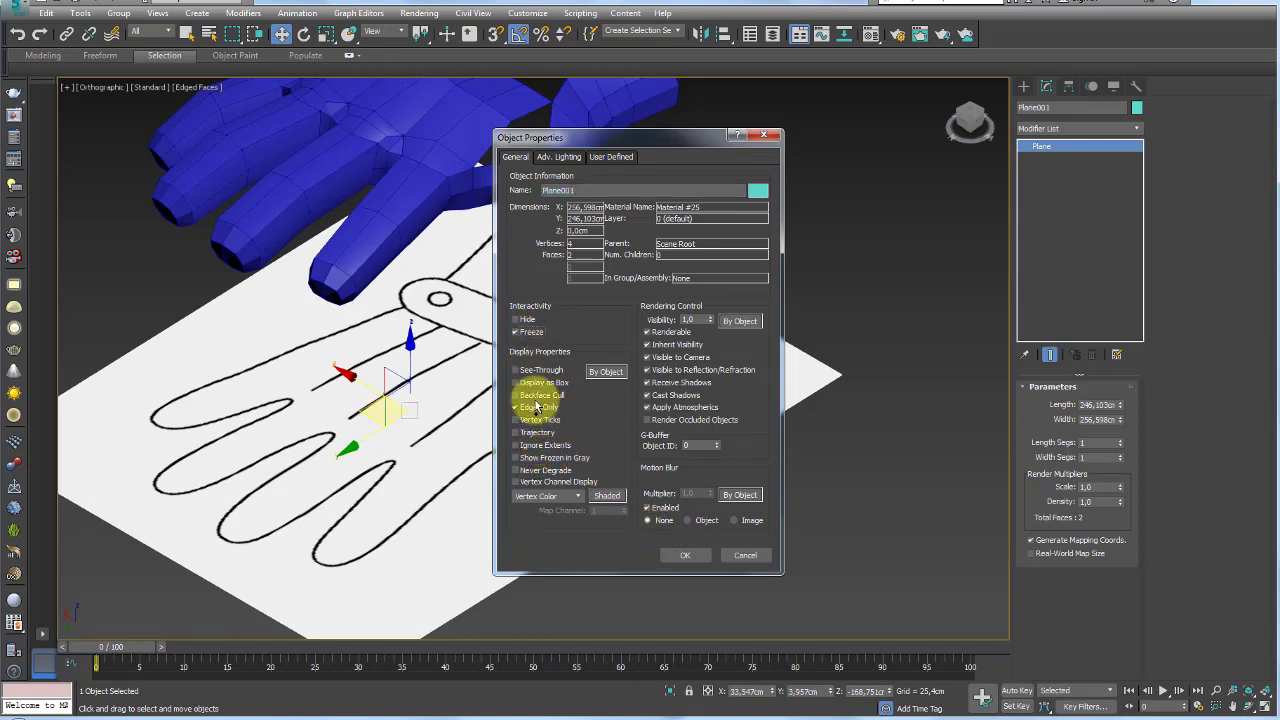
left_click(516, 396)
left_click(516, 407)
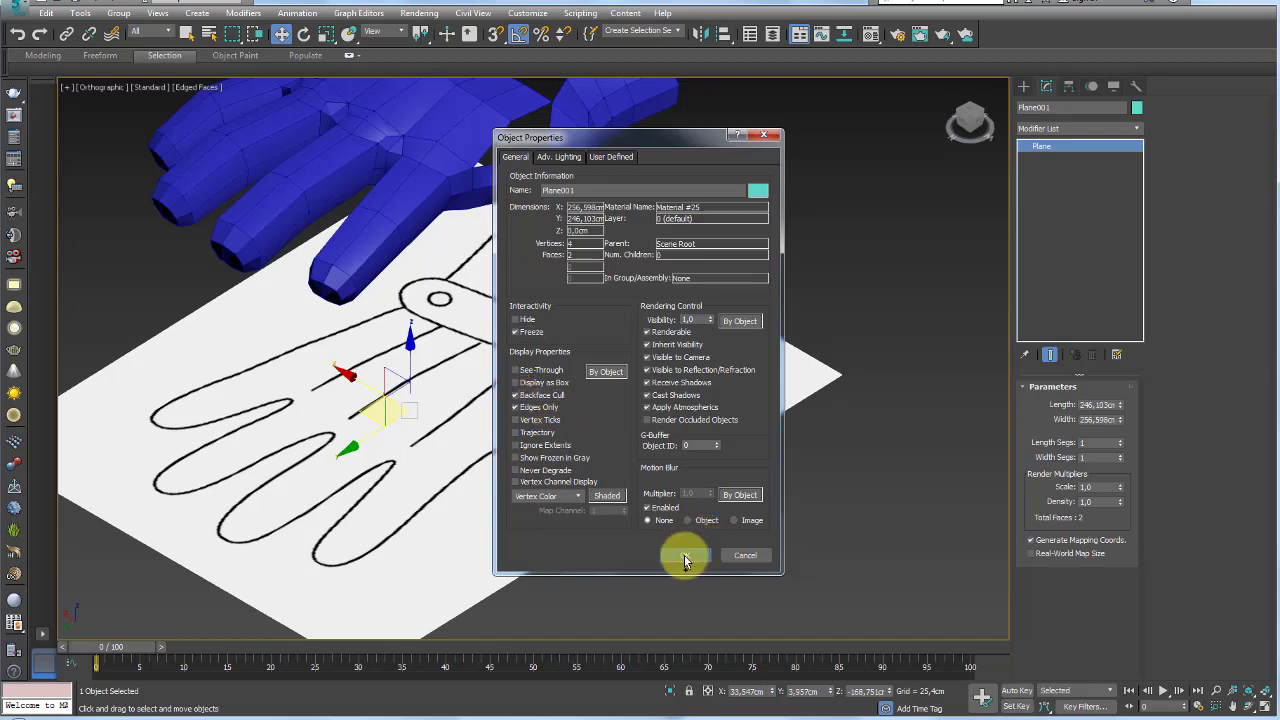
left_click(685, 558)
mouse_move(685, 558)
middle_mouse_down("alt")
mouse_move(685, 502)
mouse_move(744, 369)
mouse_move(656, 401)
mouse_move(602, 467)
middle_mouse_up("alt")
Reselect the glove mesh and, in Edge mode, pick edges at the palm gap
mouse_move(866, 409)
left_mouse_down()
mouse_move(577, 568)
mouse_move(539, 563)
left_mouse_up()
middle_click_drag(539, 563, 739, 358, "alt")
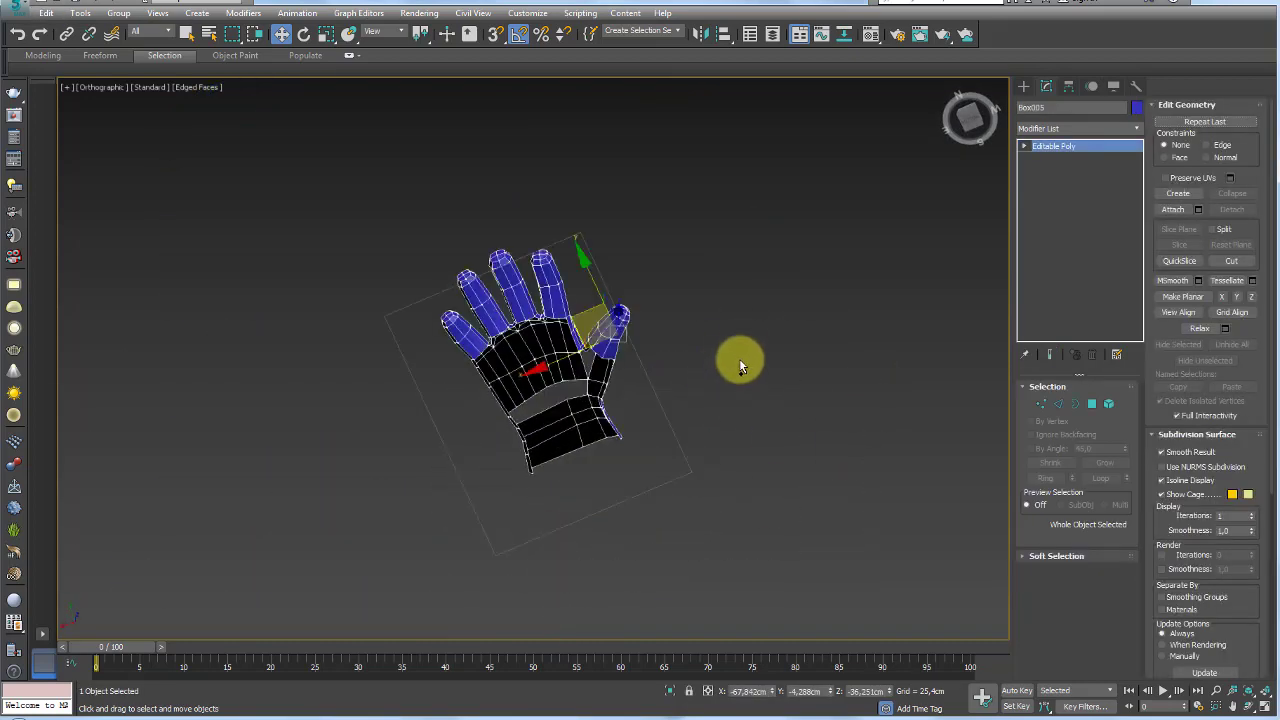
left_click(829, 293)
left_click(566, 466)
mouse_move(566, 466)
middle_mouse_down("alt")
mouse_move(658, 442)
mouse_move(620, 497)
mouse_move(596, 354)
middle_mouse_up("alt")
scroll(669, 311, "up", 5)
middle_click_drag(669, 311, 429, 457, "alt")
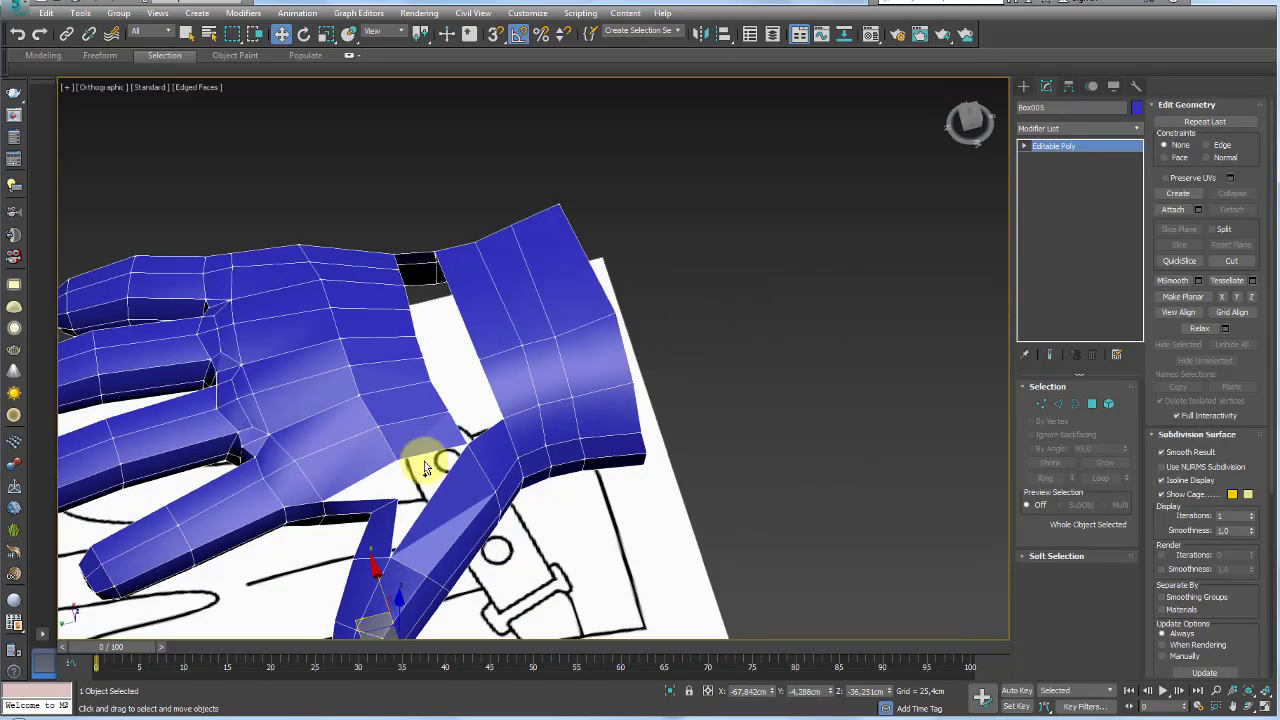
scroll(643, 410, "up", 3)
scroll(643, 410, "up", 3)
left_click(1058, 403)
scroll(471, 464, "up", 2)
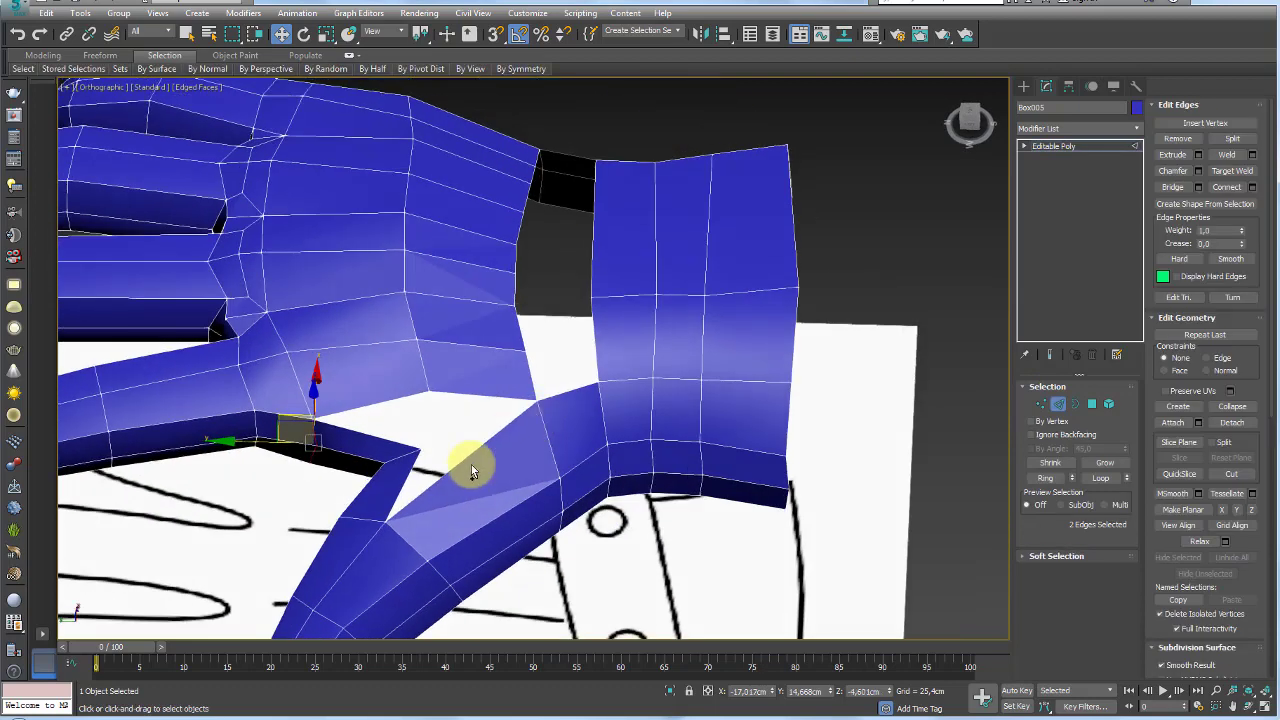
left_click(458, 466)
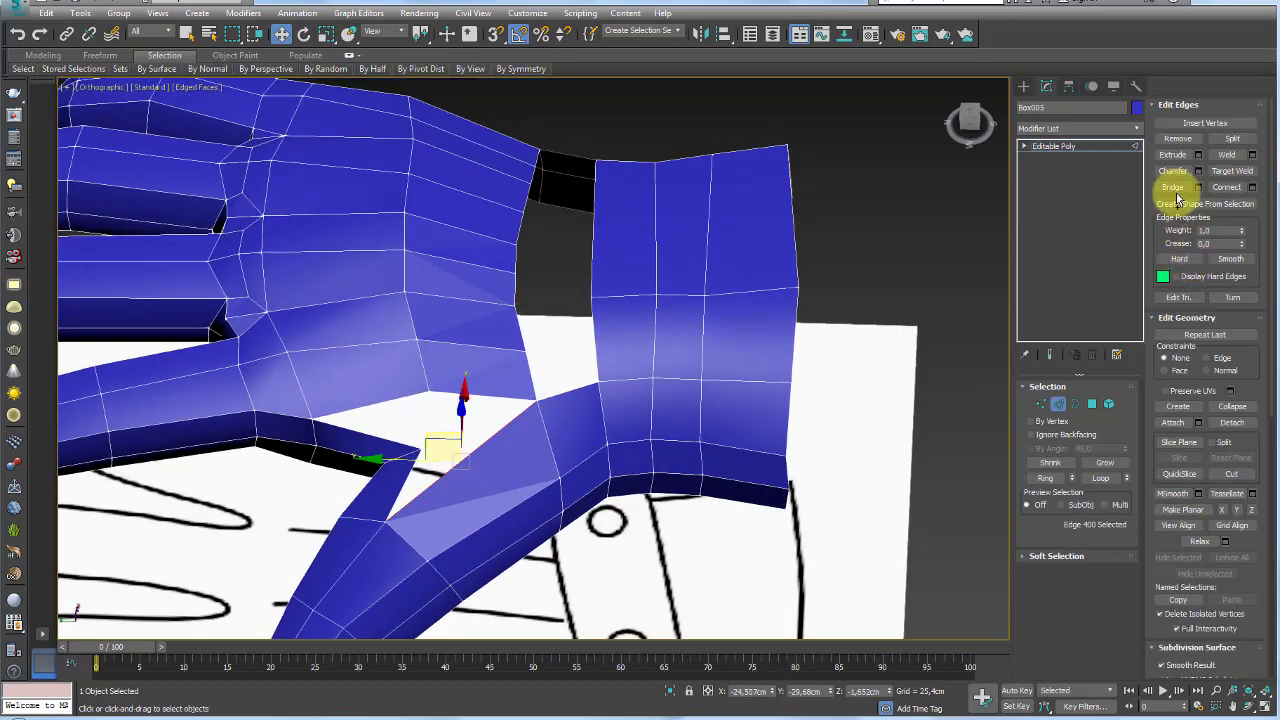
left_click(1042, 477)
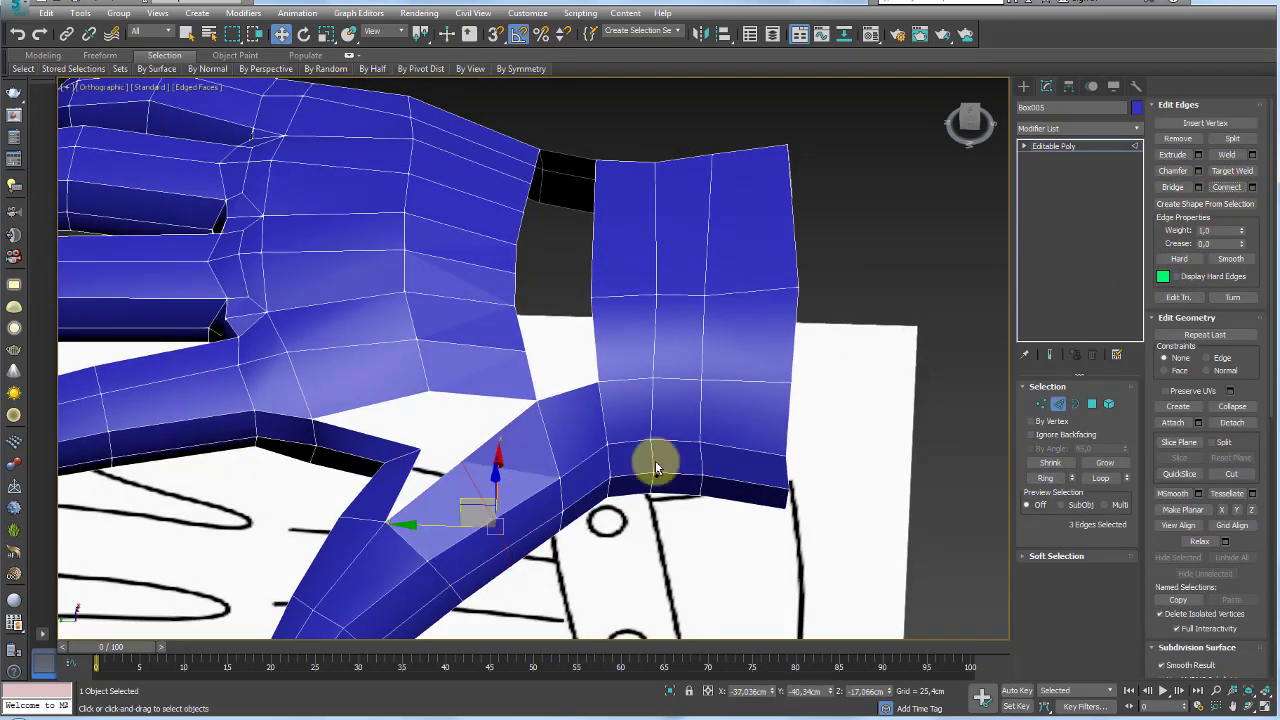
Select the two edges across the thumb gap and Bridge them
mouse_move(654, 457)
middle_mouse_down("alt")
mouse_move(494, 460)
mouse_move(500, 507)
mouse_move(473, 507)
mouse_move(457, 471)
mouse_move(517, 457)
mouse_move(497, 449)
middle_mouse_up("alt")
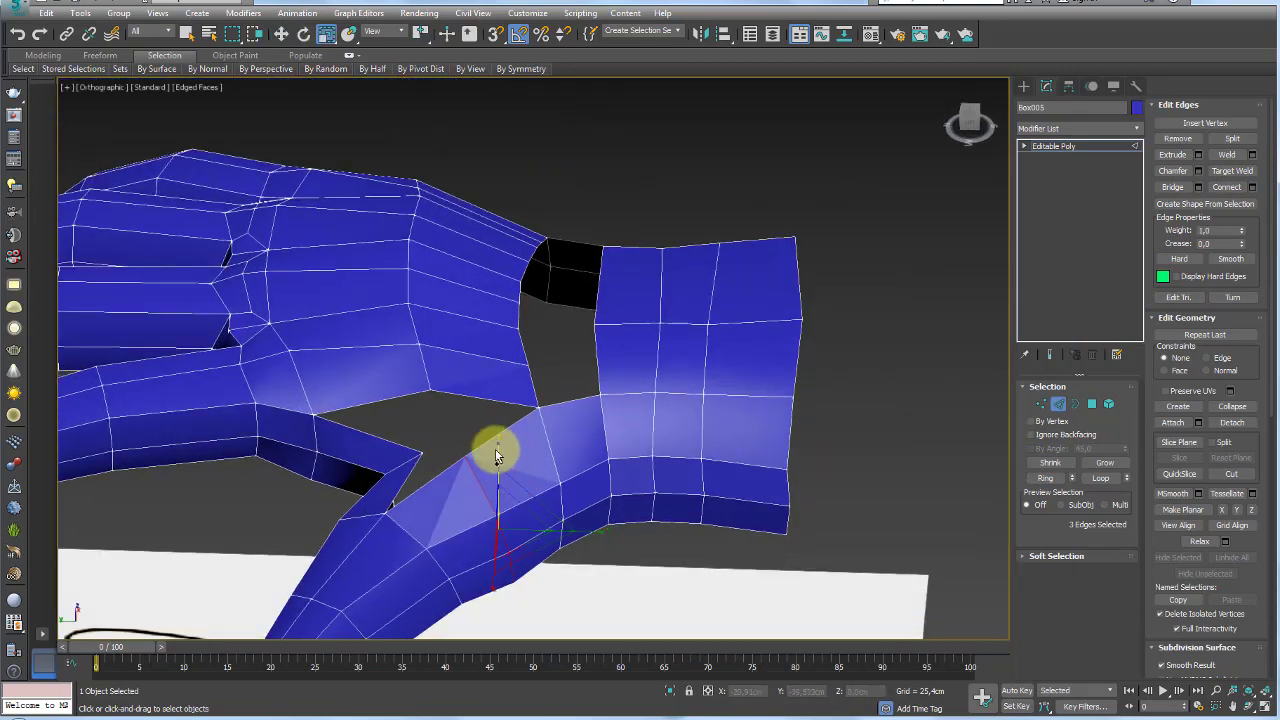
scroll(463, 437, "up", 3)
scroll(440, 487, "up", 3)
mouse_move(440, 487)
middle_mouse_down("alt")
mouse_move(466, 391)
mouse_move(523, 414)
mouse_move(443, 403)
mouse_move(633, 449)
mouse_move(634, 428)
middle_mouse_up("alt")
scroll(466, 391, "down", 3)
left_click(616, 440)
scroll(610, 440, "up", 3)
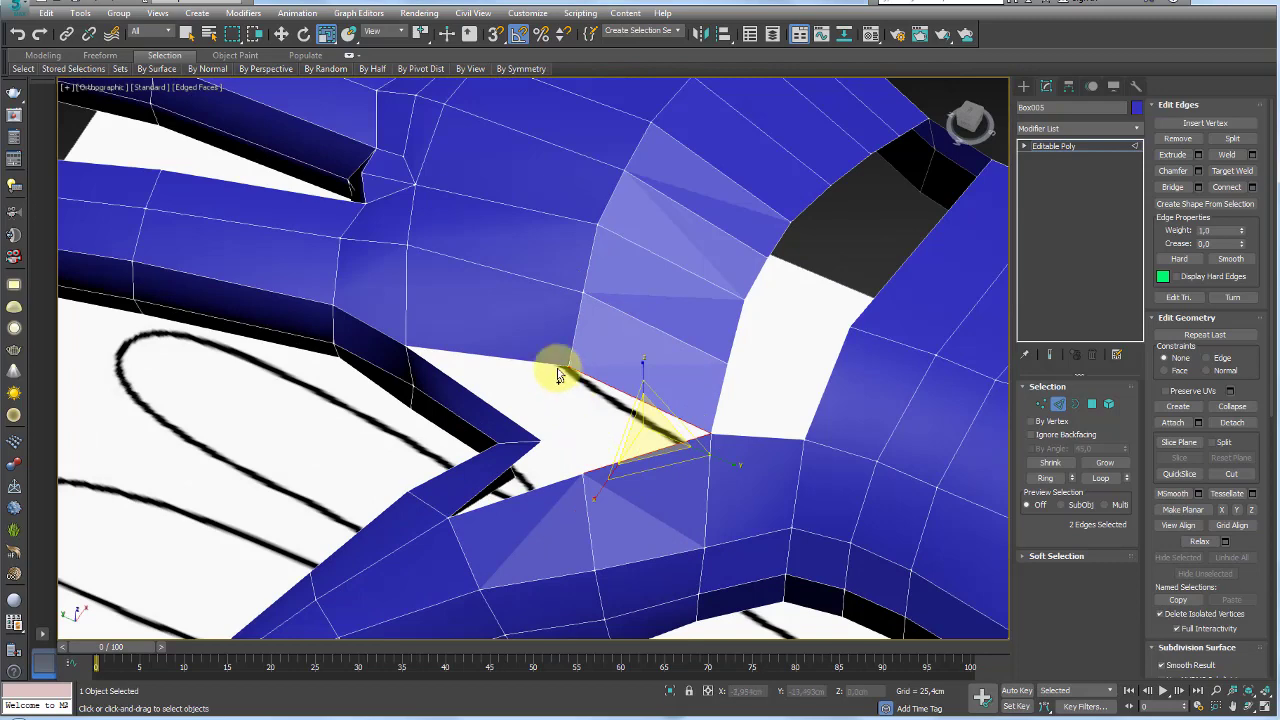
mouse_move(559, 375)
middle_mouse_down("alt")
mouse_move(553, 447)
mouse_move(603, 466)
middle_mouse_up("alt")
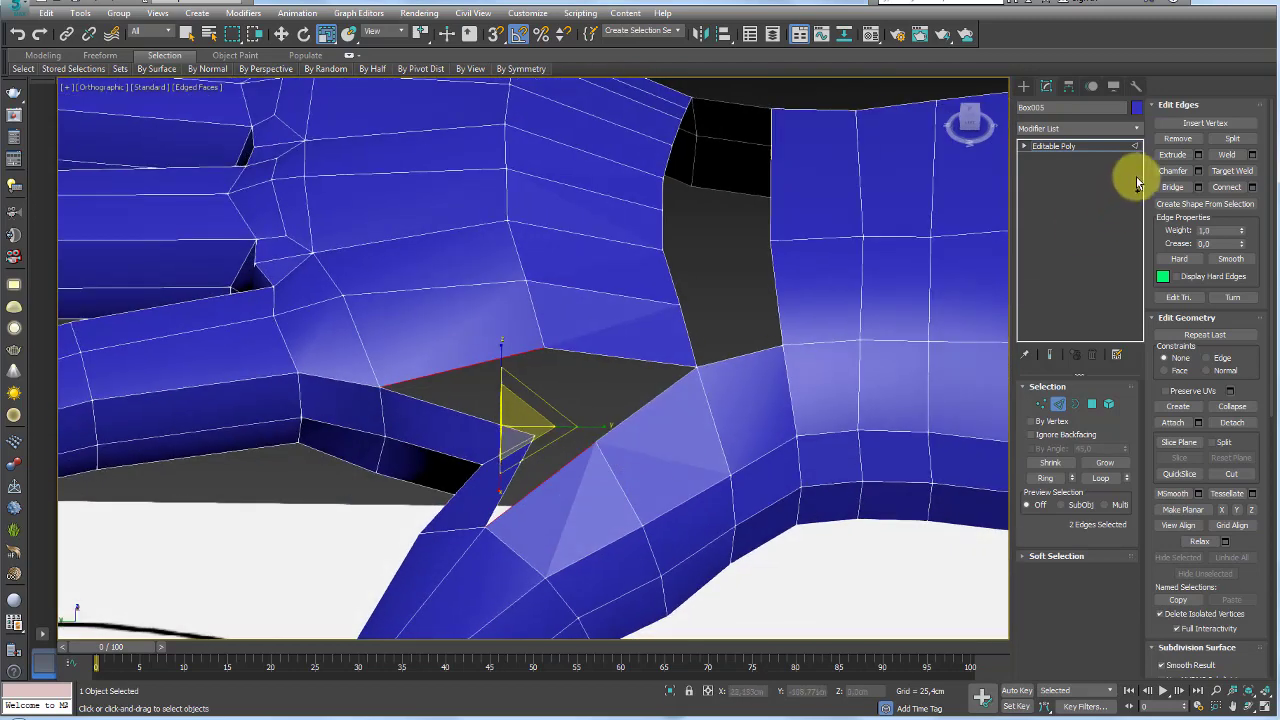
left_click(1172, 187)
Select edges beside the leftover wedge and move its corner vertex to reshape the join
middle_click_drag(694, 383, 549, 429, "alt")
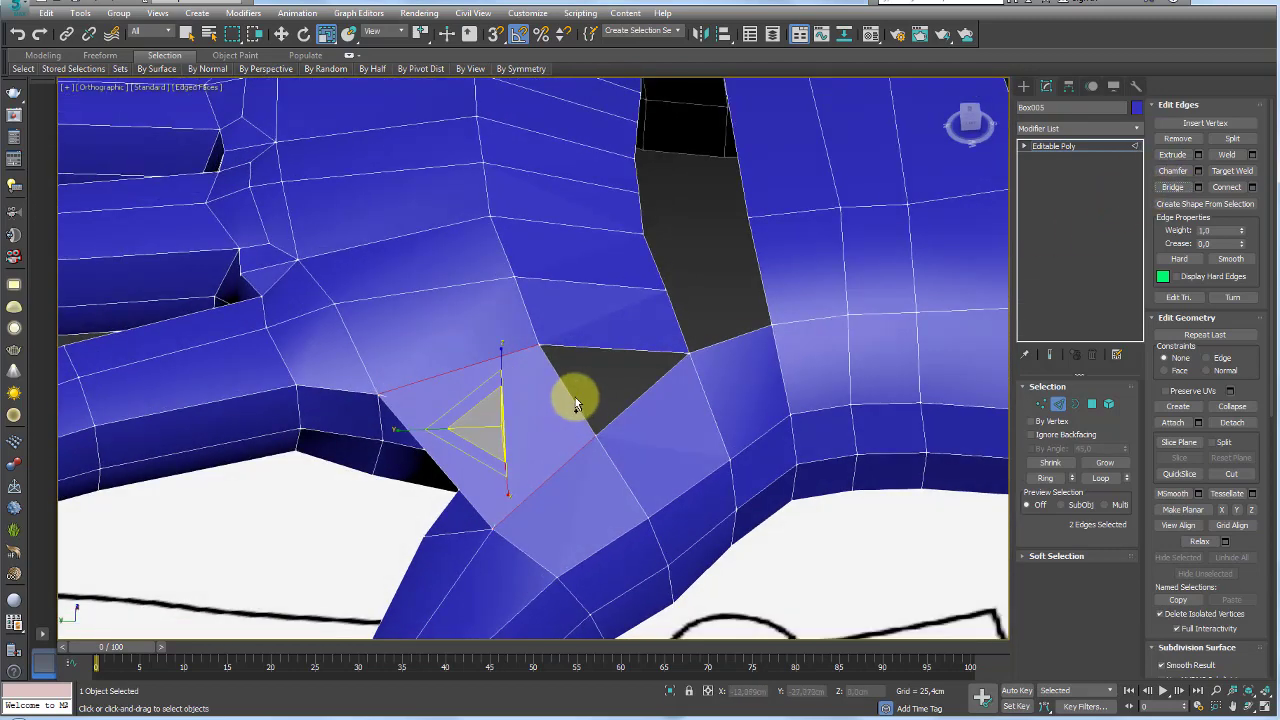
left_click(573, 400)
left_click(447, 482)
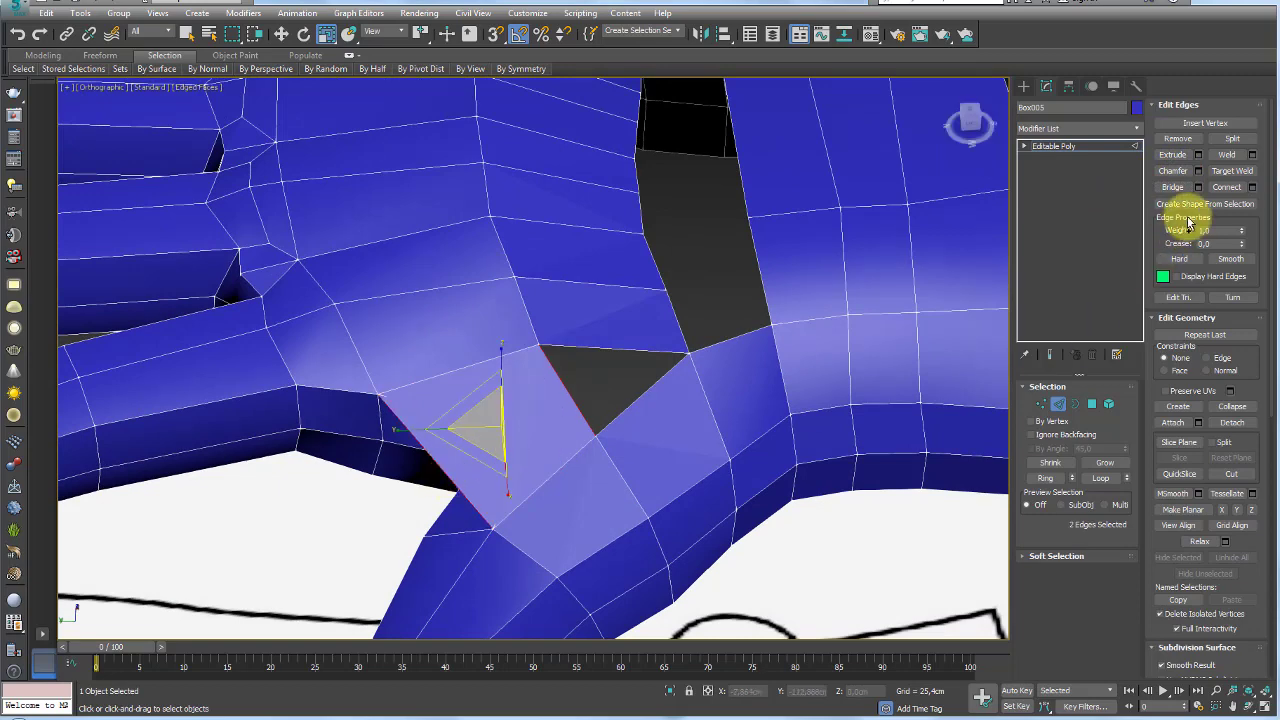
left_click(1040, 404)
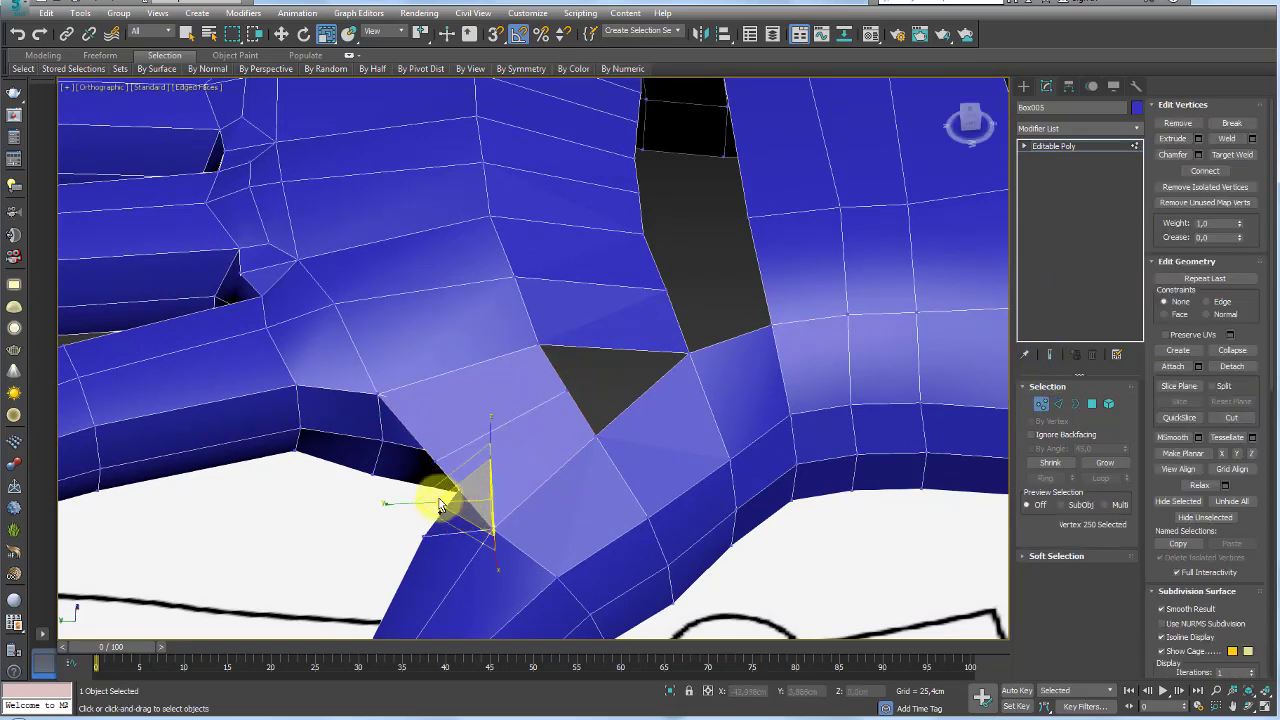
left_click(432, 462)
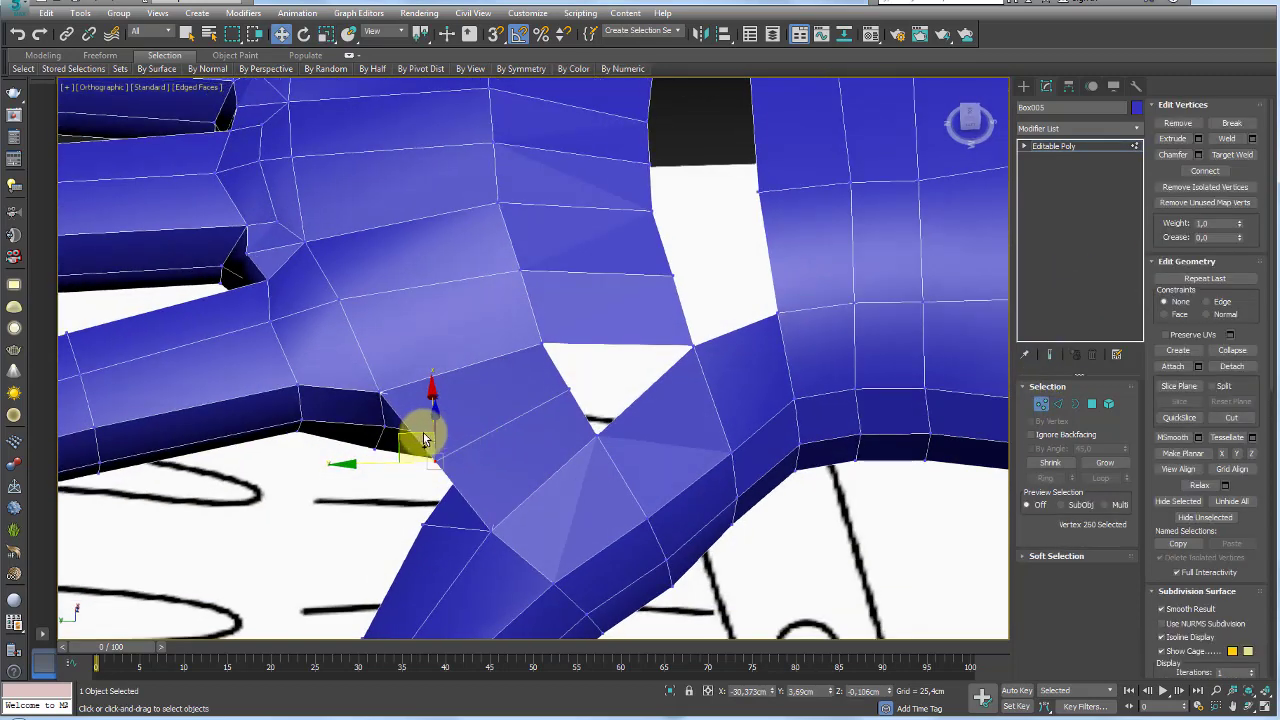
mouse_move(520, 400)
middle_mouse_down("alt")
mouse_move(588, 415)
mouse_move(555, 354)
middle_mouse_up("alt")
mouse_move(555, 375)
left_mouse_down()
mouse_move(537, 386)
mouse_move(580, 400)
left_mouse_up()
mouse_move(580, 400)
middle_mouse_down("alt")
mouse_move(571, 371)
mouse_move(621, 427)
mouse_move(569, 486)
mouse_move(548, 405)
middle_mouse_up("alt")
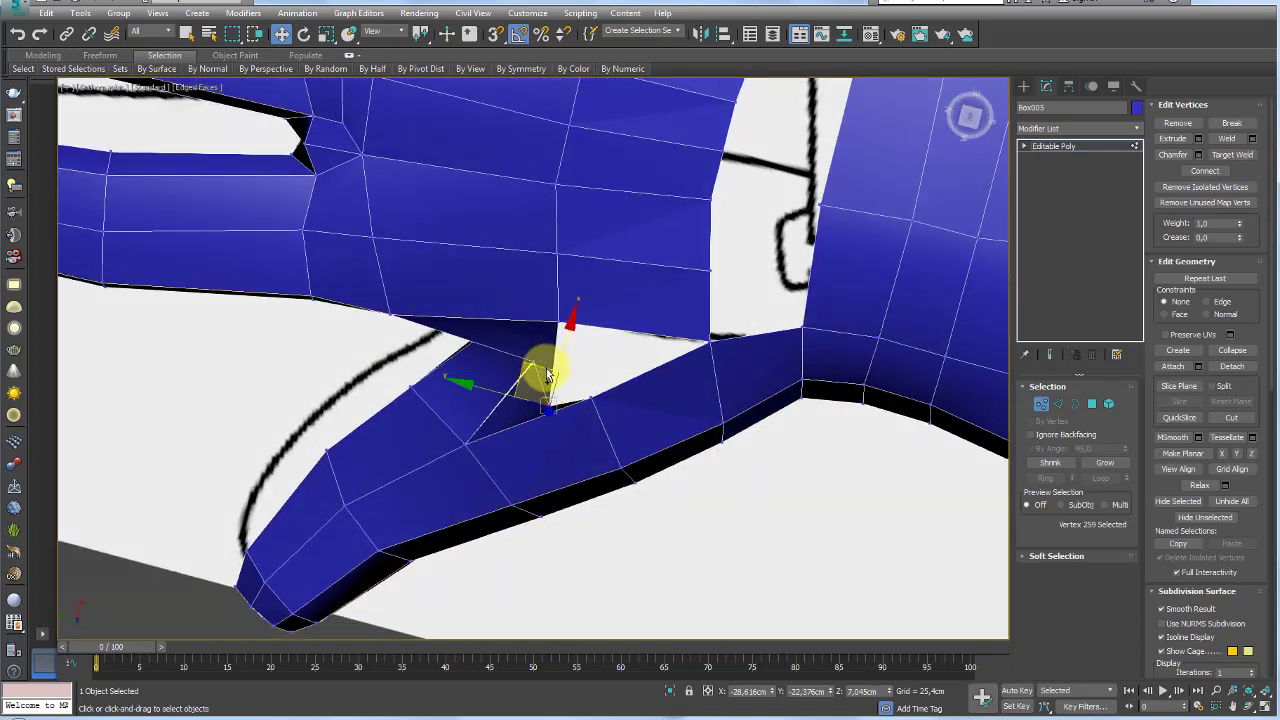
mouse_move(571, 378)
middle_mouse_down("alt")
mouse_move(566, 266)
mouse_move(547, 313)
mouse_move(663, 346)
mouse_move(663, 397)
middle_mouse_up("alt")
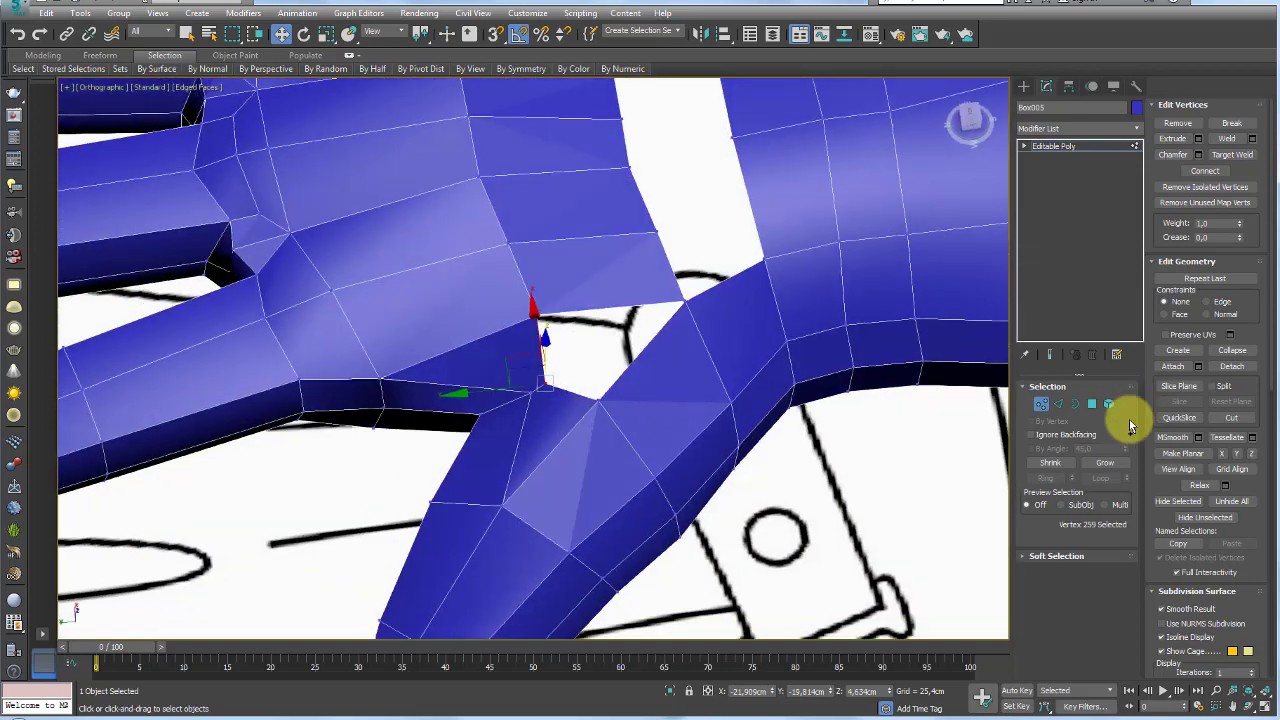
Target Weld the stray vertex onto its neighbour to close the wedge
left_click(1076, 405)
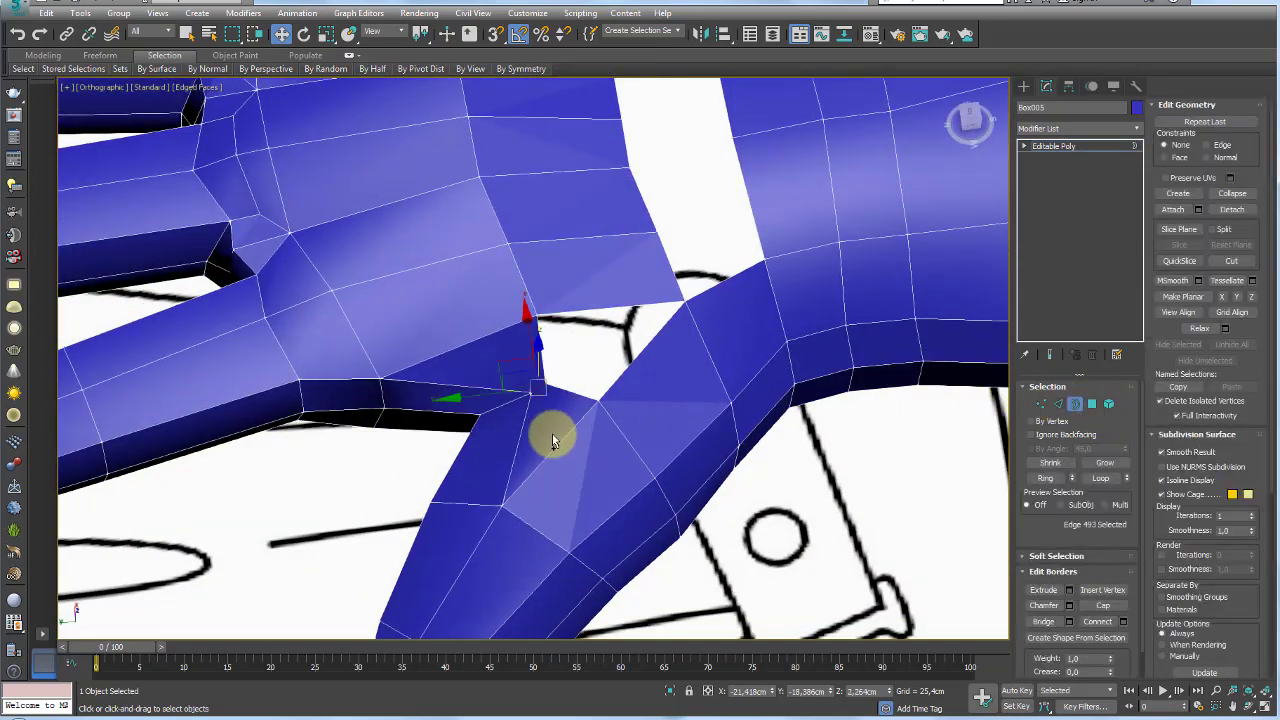
middle_click_drag(546, 434, 529, 403, "alt")
scroll(529, 403, "up", 2)
left_click(1043, 404)
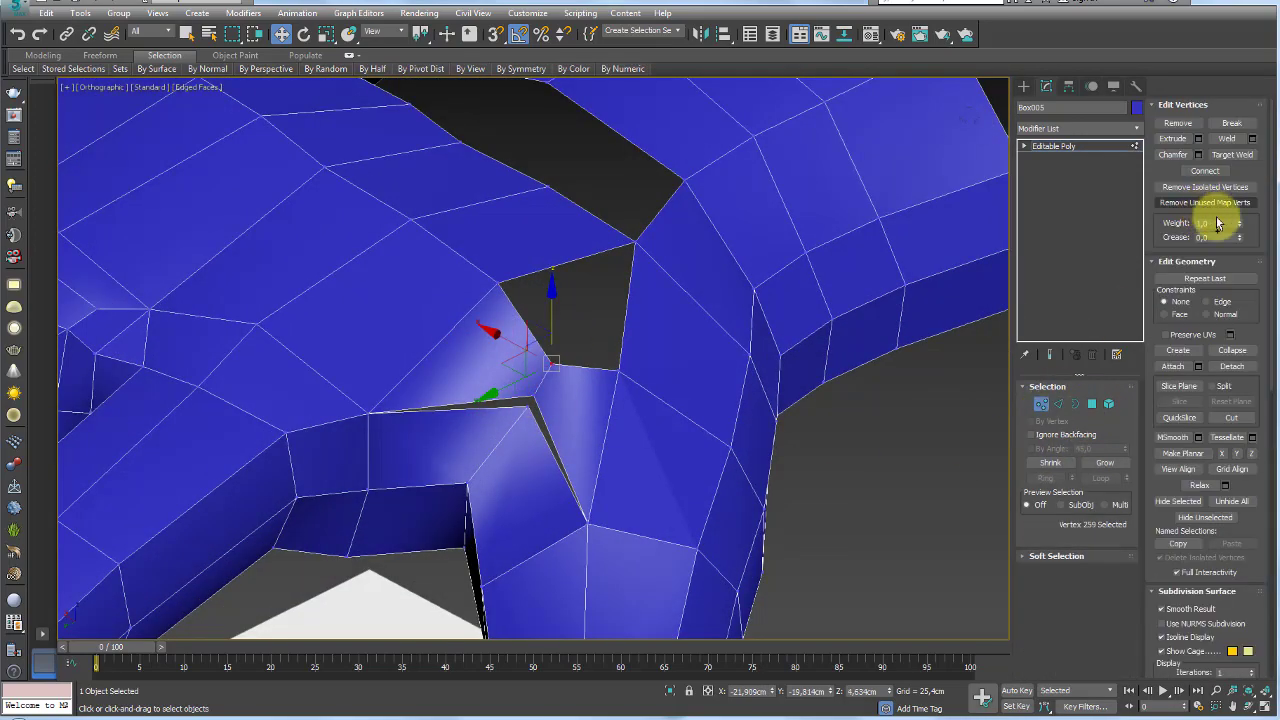
left_click(1232, 154)
left_click(549, 362)
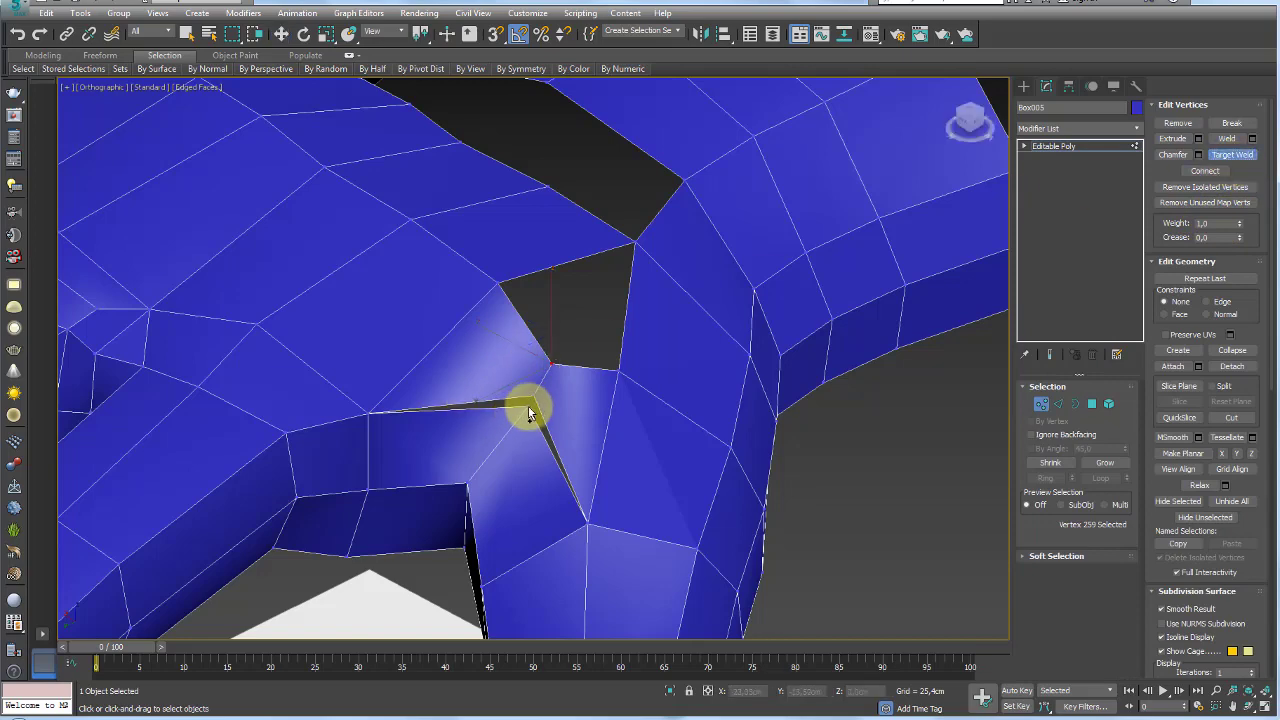
left_click(549, 363)
Move the welded vertex to smooth the join and return to orthographic view
key("w")
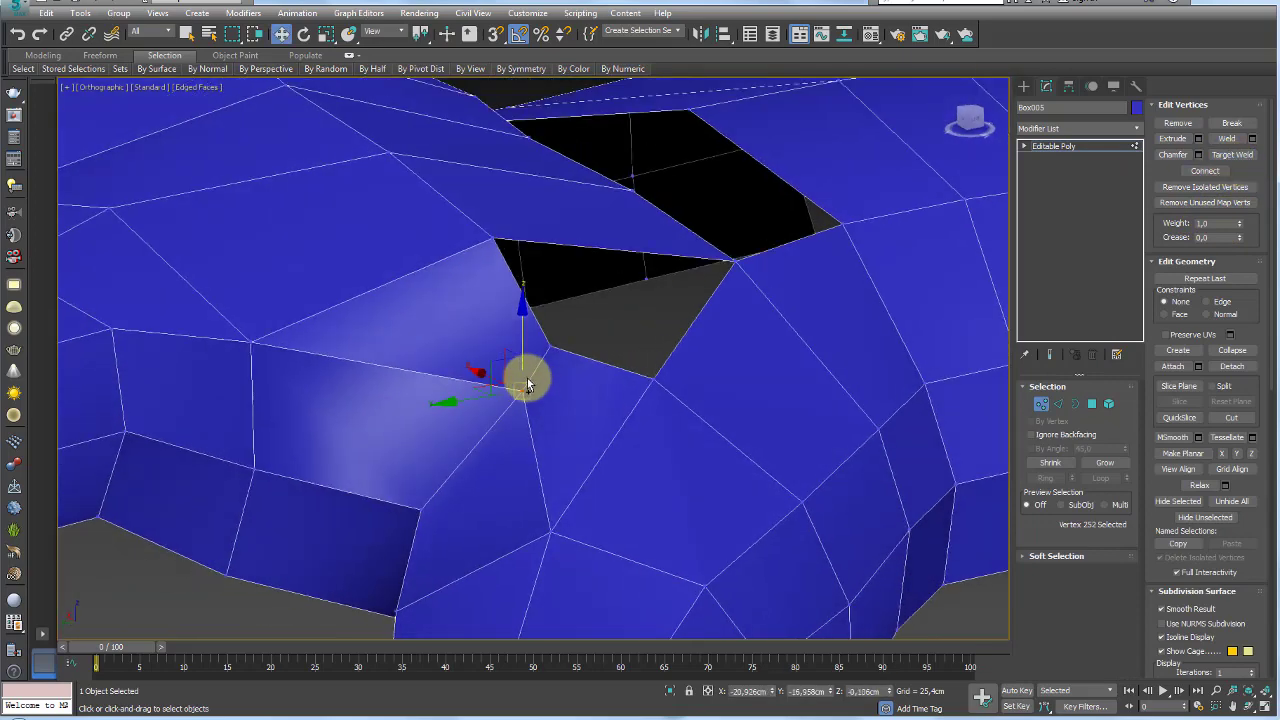
middle_click_drag(530, 397, 503, 365, "alt")
left_click_drag(503, 365, 470, 400)
mouse_move(470, 400)
middle_mouse_down("alt")
mouse_move(443, 520)
mouse_move(417, 487)
middle_mouse_up("alt")
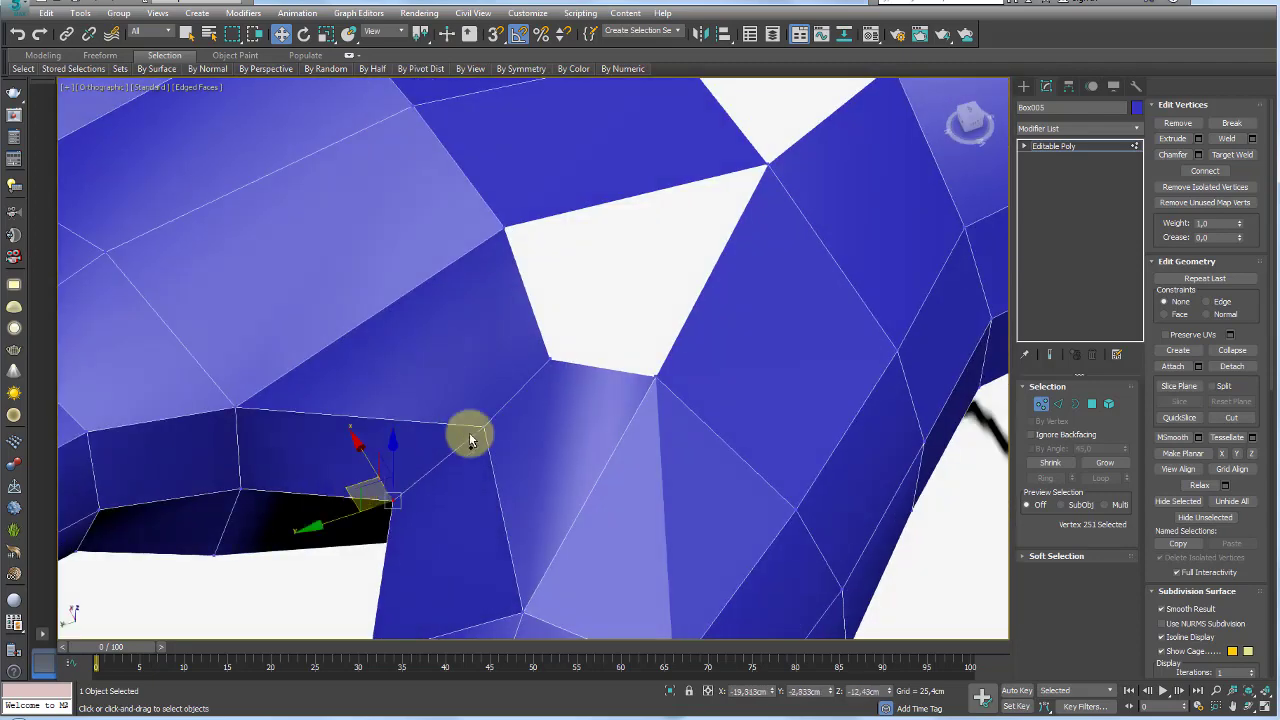
key("shift+z")
left_click(1075, 404)
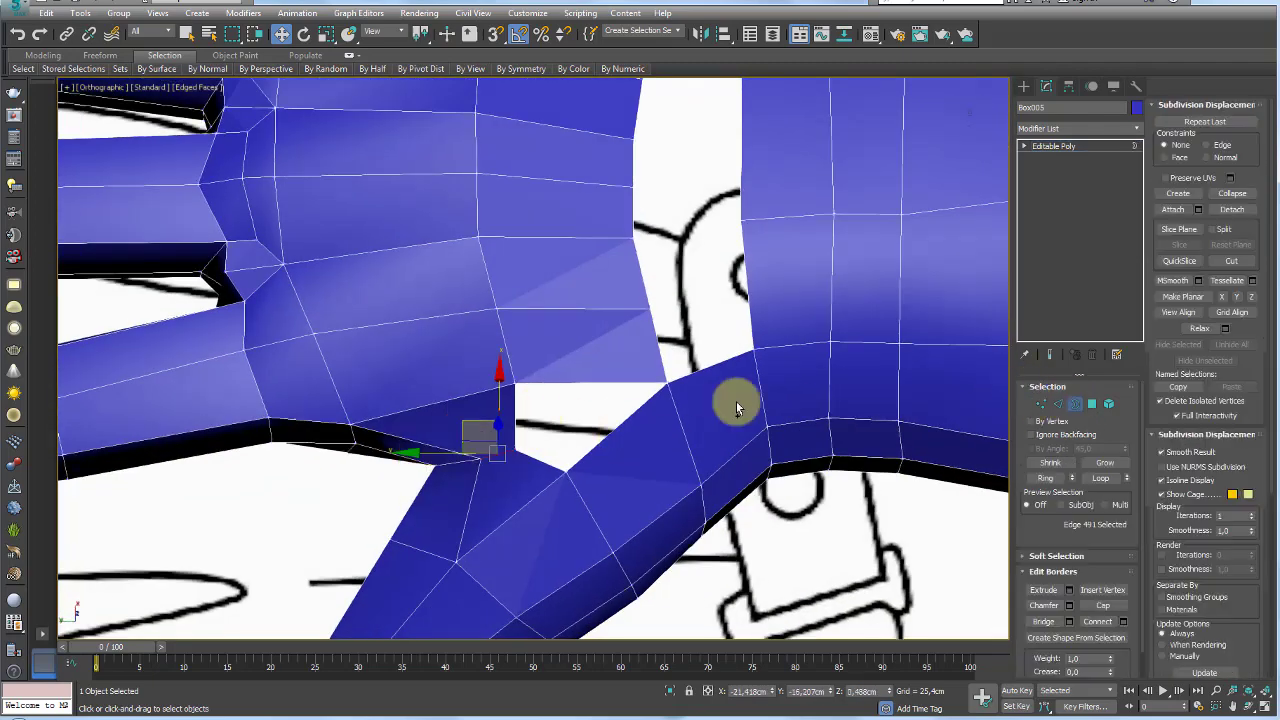
Bridge two opposite edges across the remaining thumb–palm hole
left_click(604, 389)
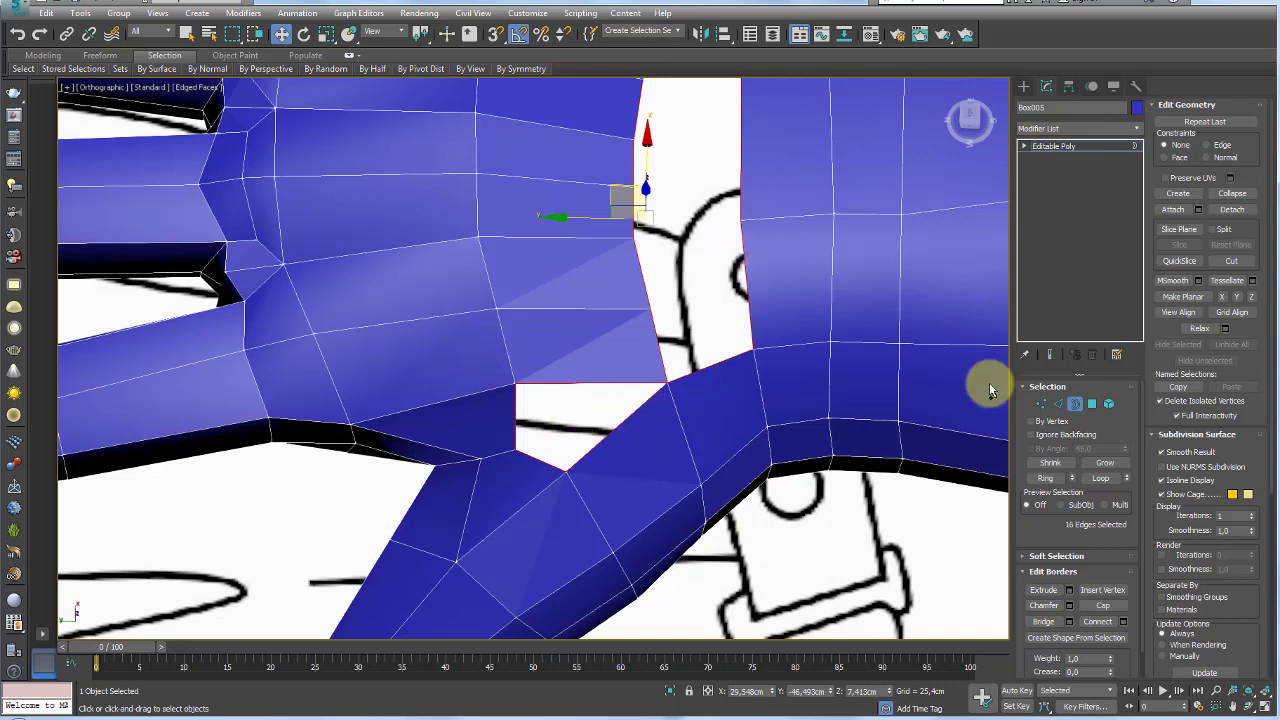
left_click(1058, 404)
left_click(663, 367)
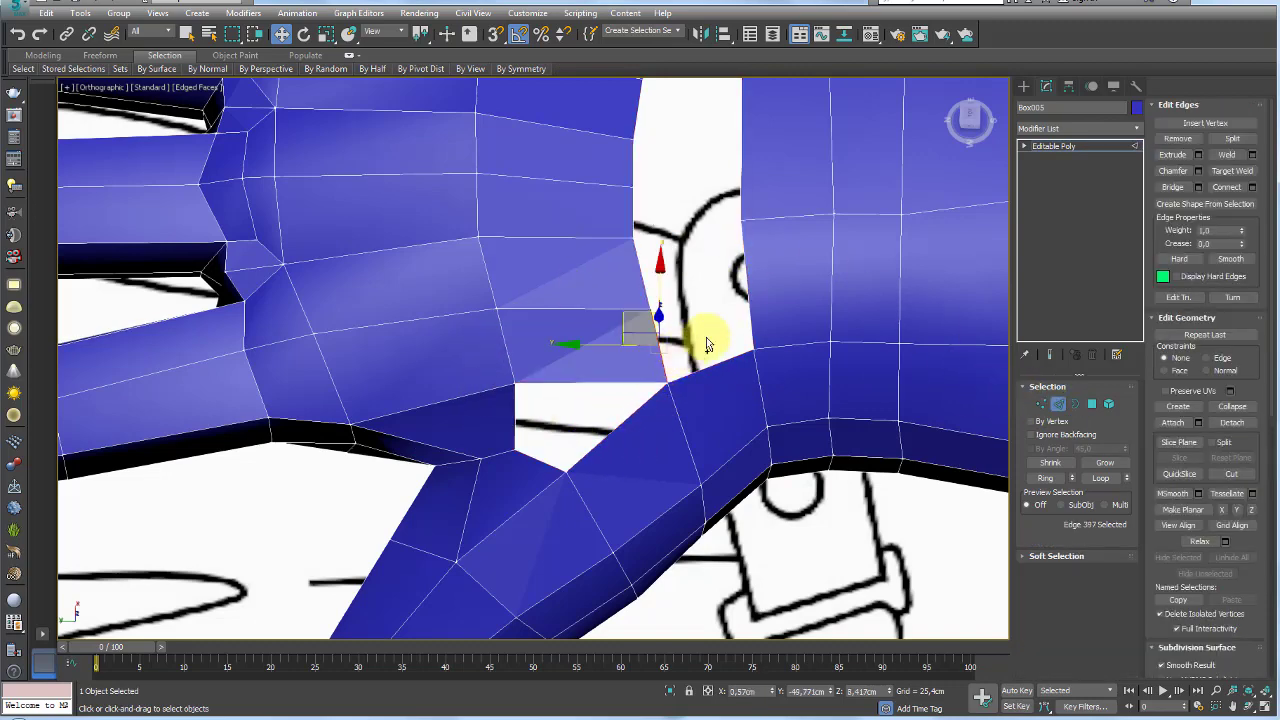
left_click(749, 331, "ctrl")
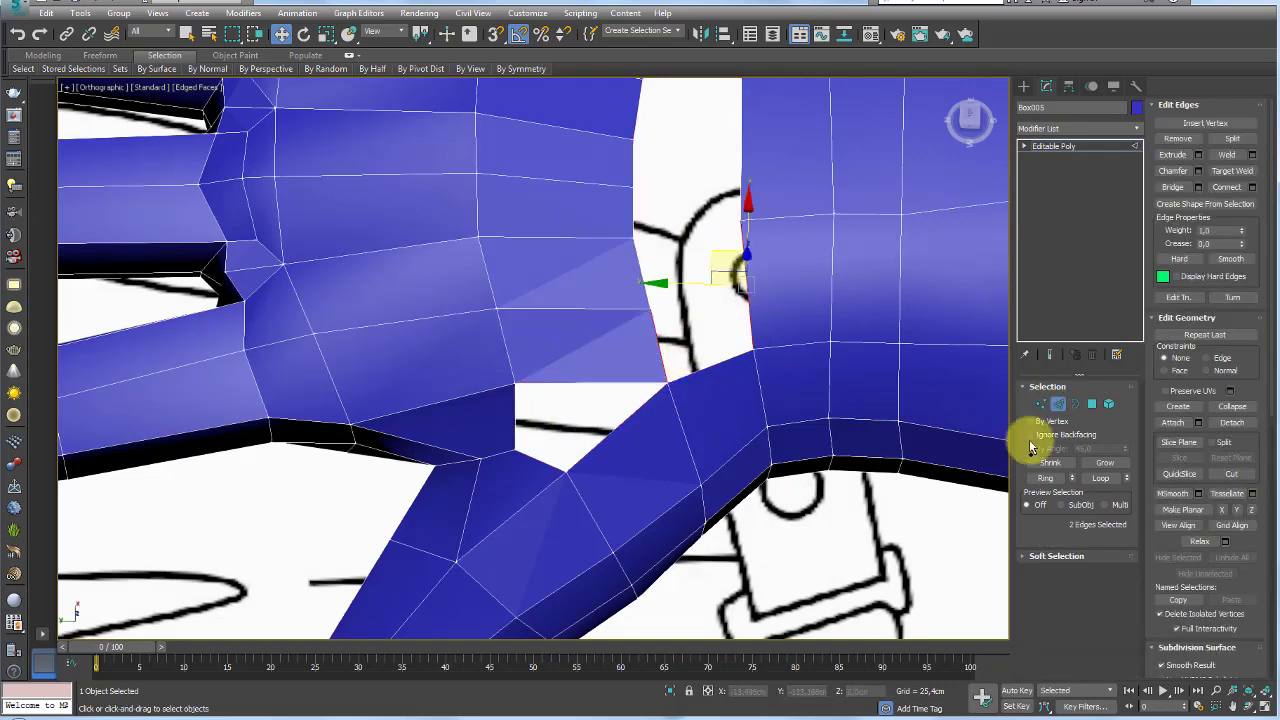
left_click(1172, 187)
Weld the two border vertices of the remaining hole together
left_click(1076, 405)
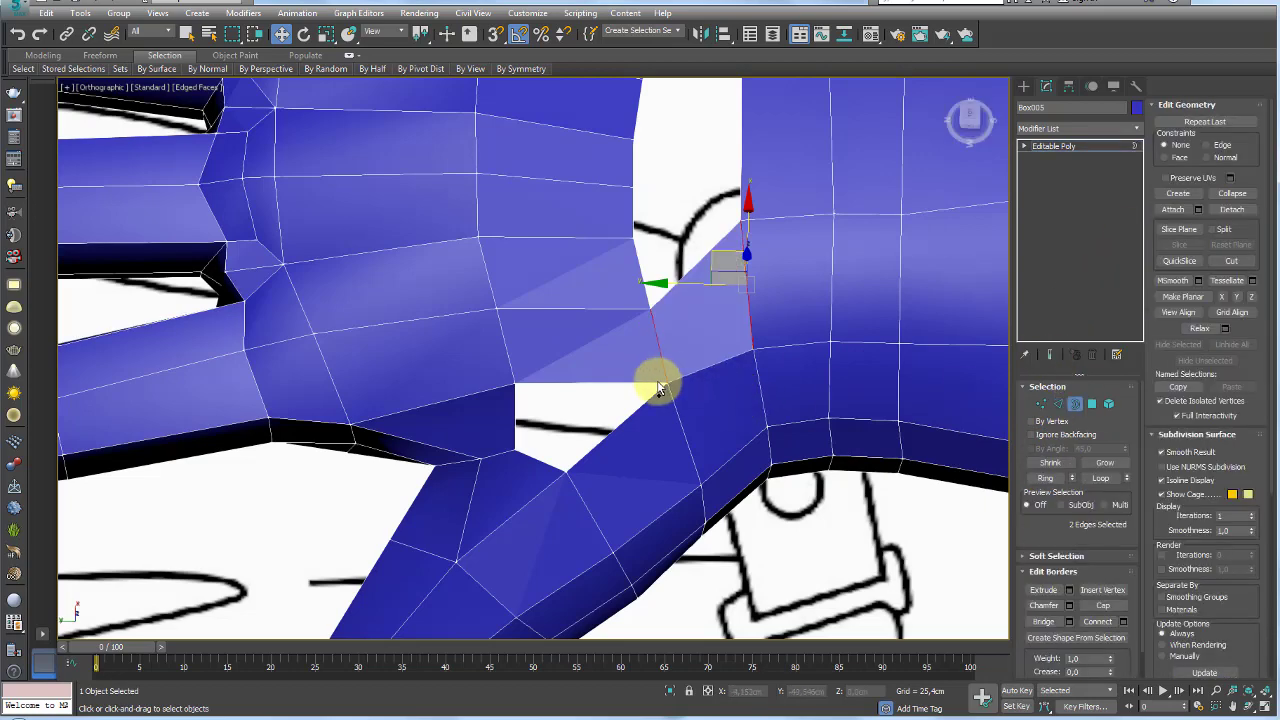
left_click(658, 388)
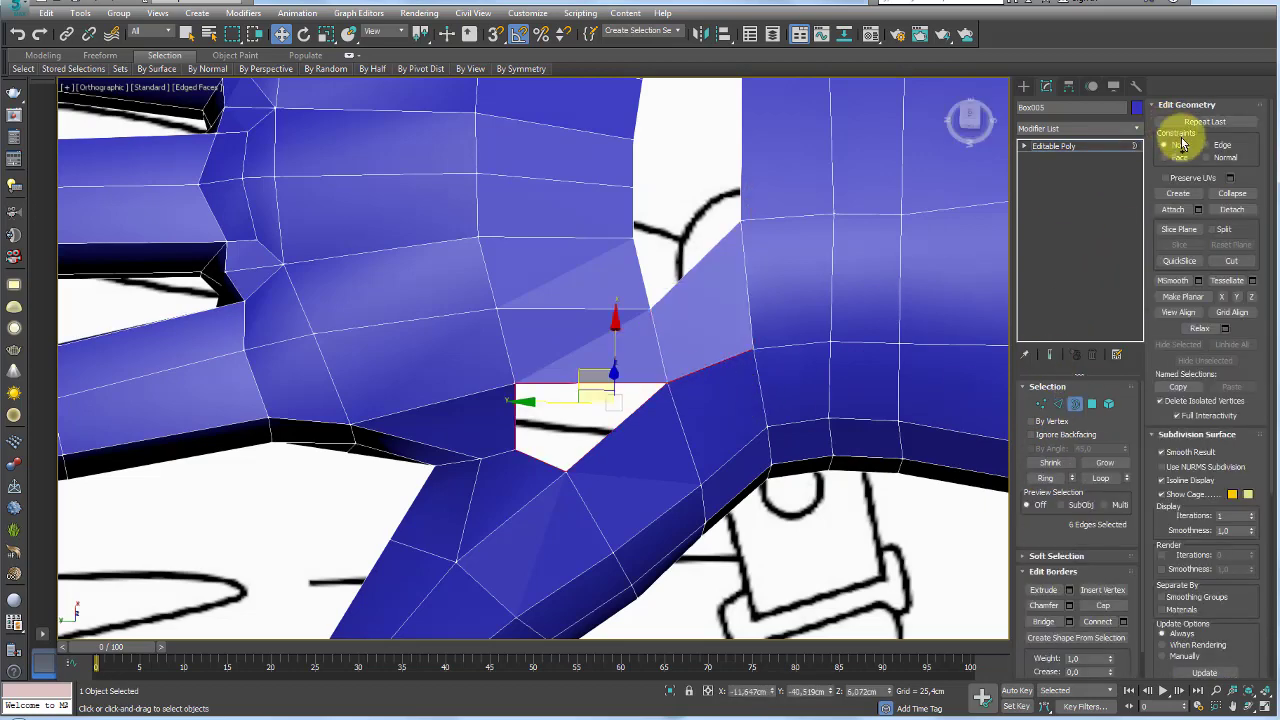
left_click(1035, 405)
left_click_drag(656, 372, 686, 391)
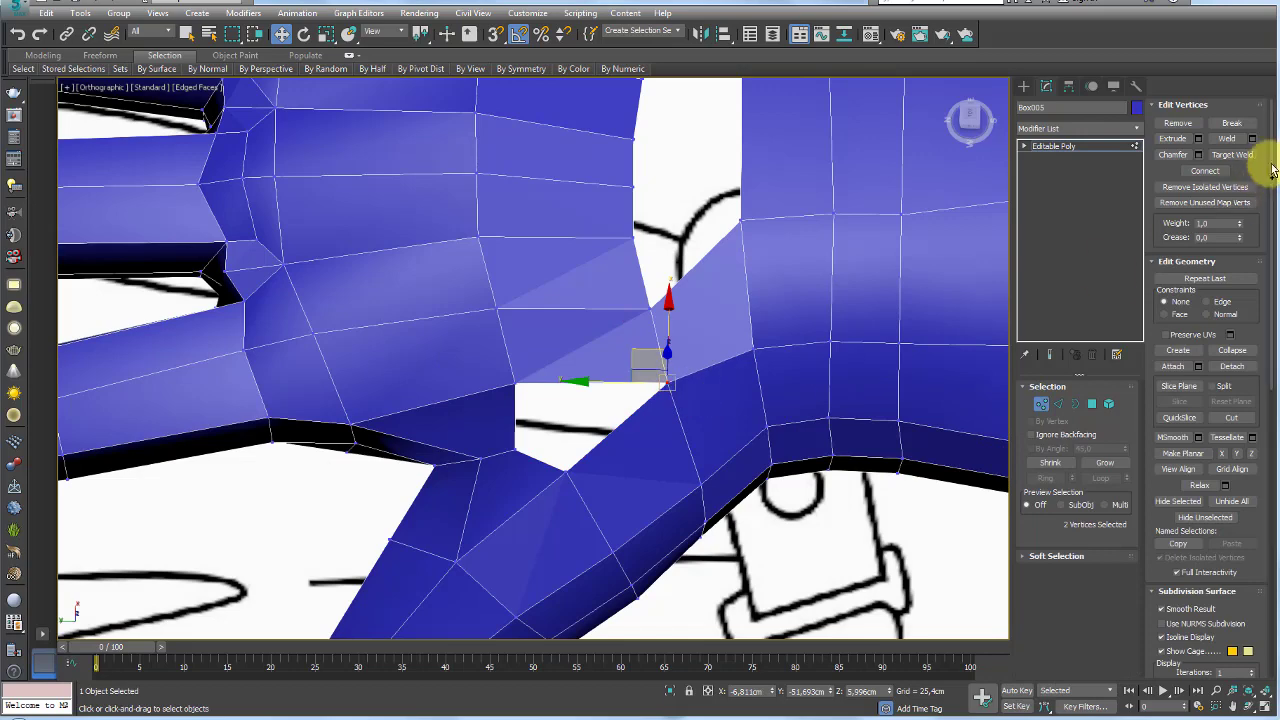
left_click(1241, 141)
Cap the remaining border hole with a new polygon and inspect the whole hand
left_click(1075, 404)
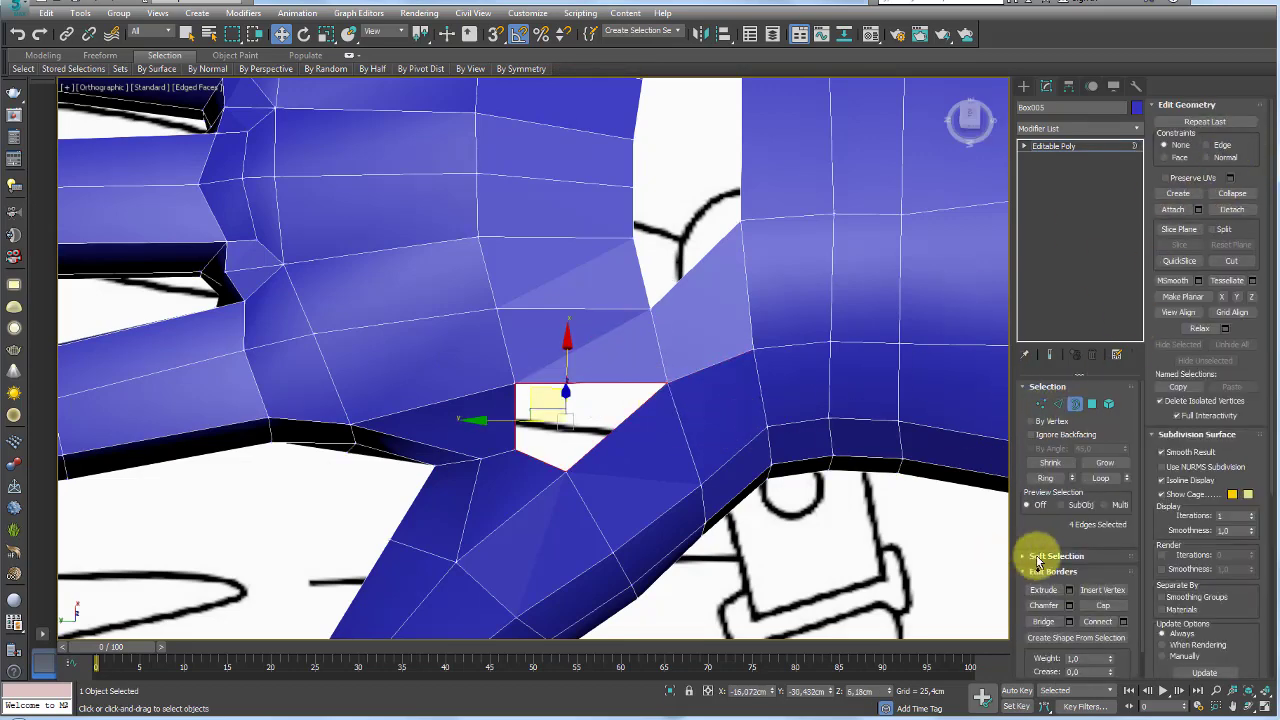
left_click(1102, 605)
mouse_move(674, 471)
middle_mouse_down("alt")
mouse_move(673, 394)
mouse_move(663, 437)
middle_mouse_up("alt")
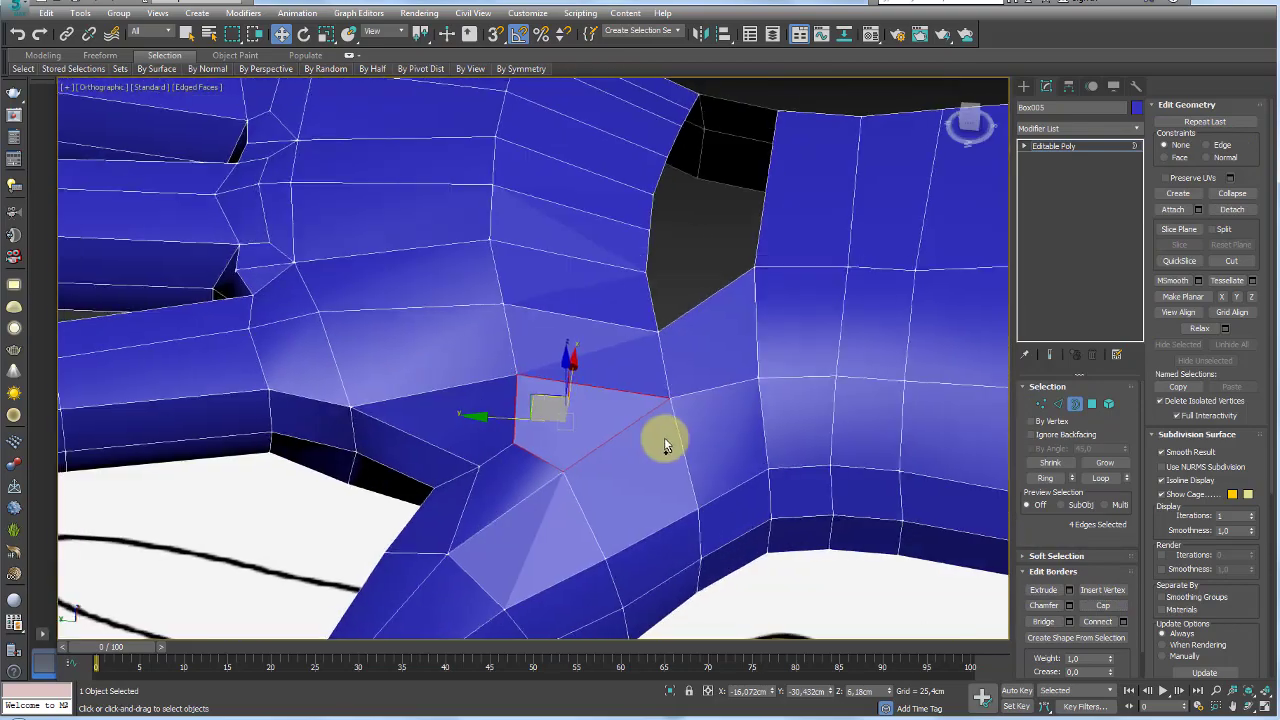
scroll(663, 437, "down", 3)
scroll(591, 466, "up", 2)
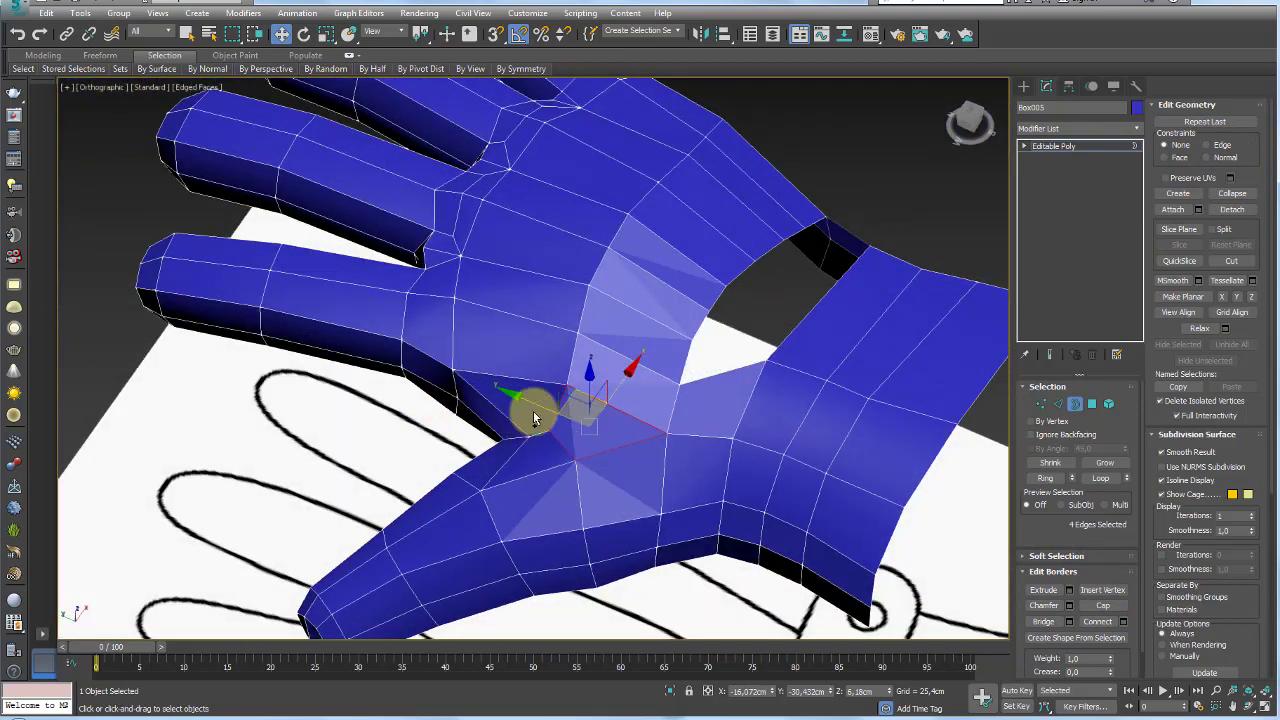
mouse_move(630, 428)
middle_mouse_down("alt")
mouse_move(640, 450)
mouse_move(553, 490)
middle_mouse_up("alt")
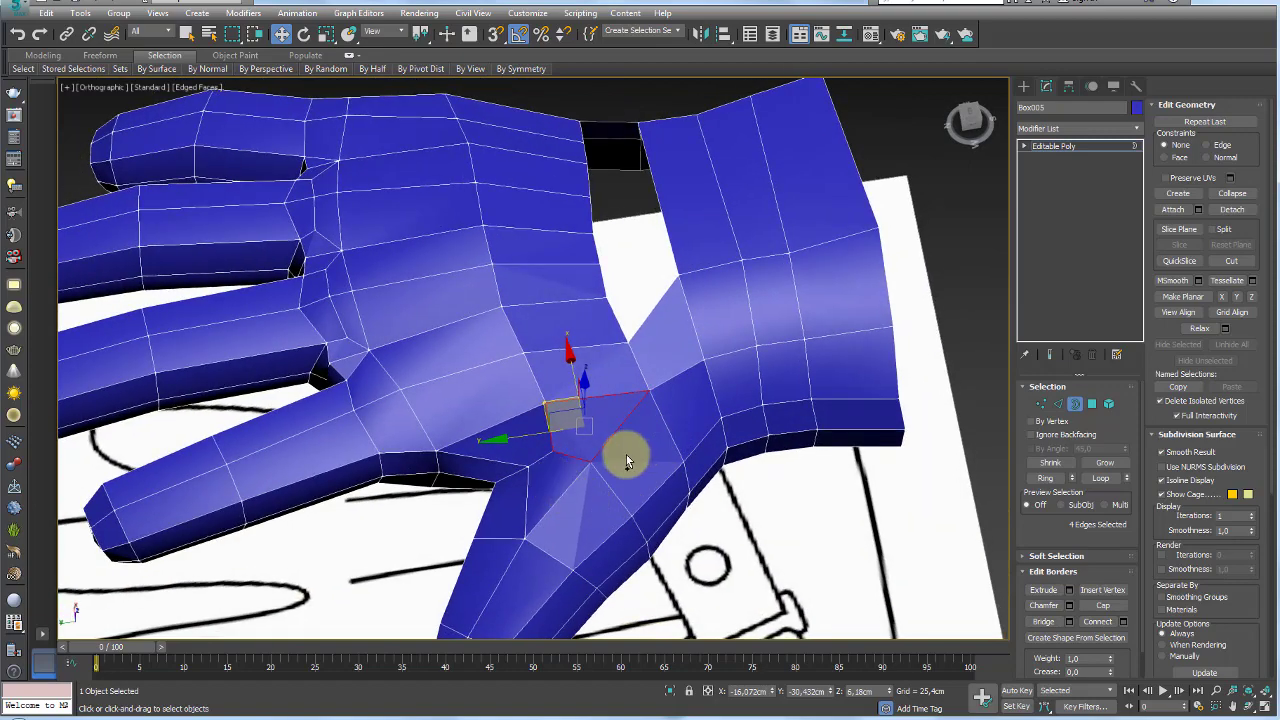
scroll(615, 440, "up", 2)
scroll(605, 420, "up", 1)
scroll(570, 400, "up", 2)
scroll(540, 381, "down", 5)
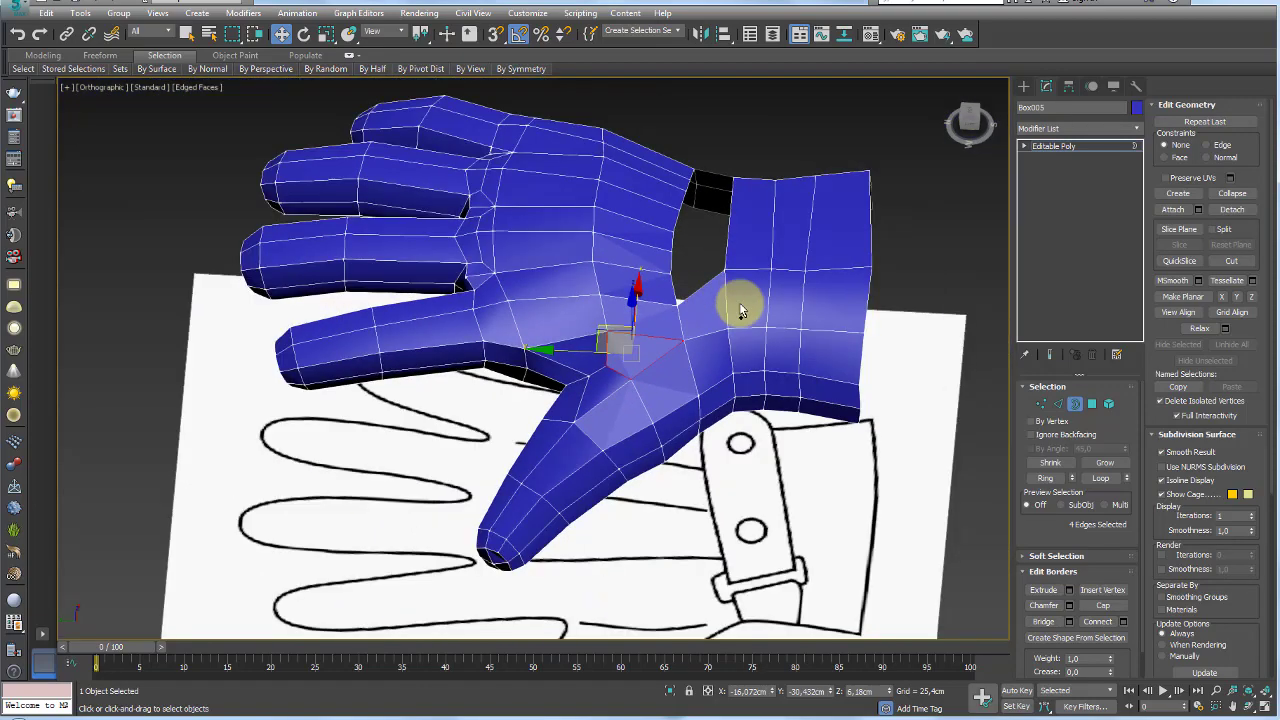
middle_click_drag(737, 300, 922, 363, "alt")
In Edge mode, drag-select three vertical edges on the wrist cuff
left_click(1075, 403)
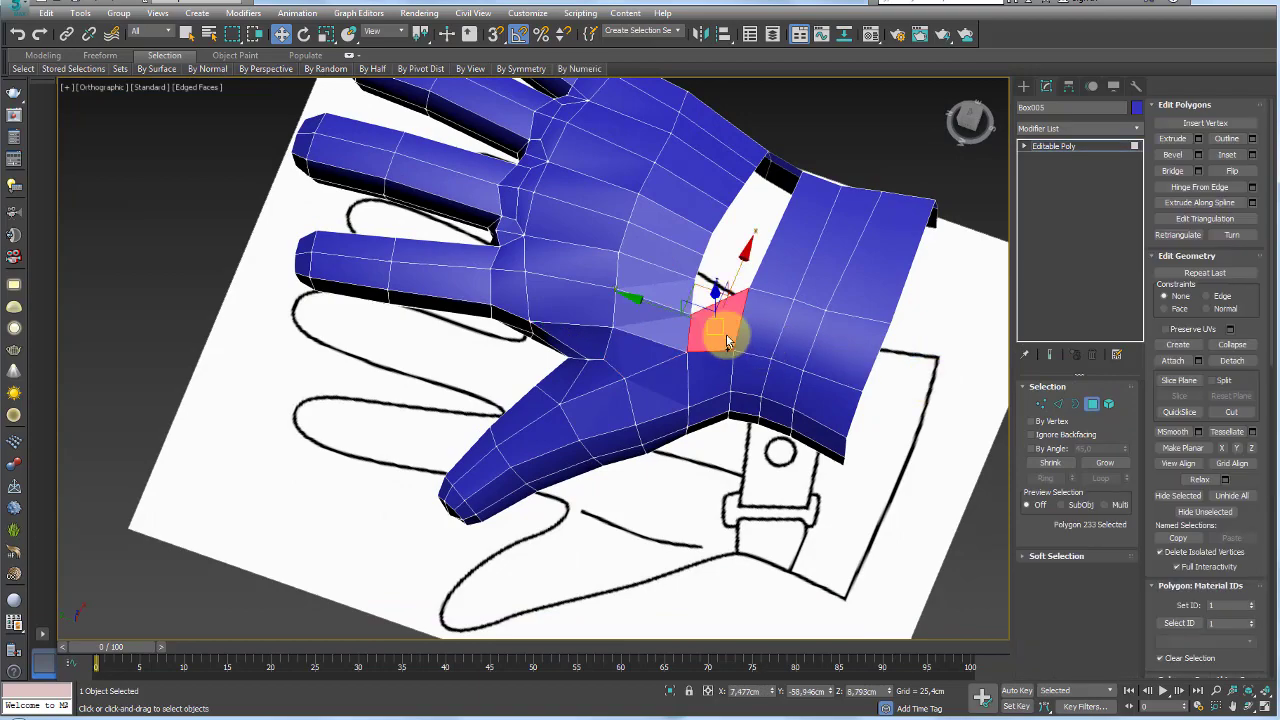
mouse_move(746, 318)
middle_mouse_down("alt")
mouse_move(594, 425)
mouse_move(694, 354)
mouse_move(674, 331)
middle_mouse_up("alt")
left_click(1058, 403)
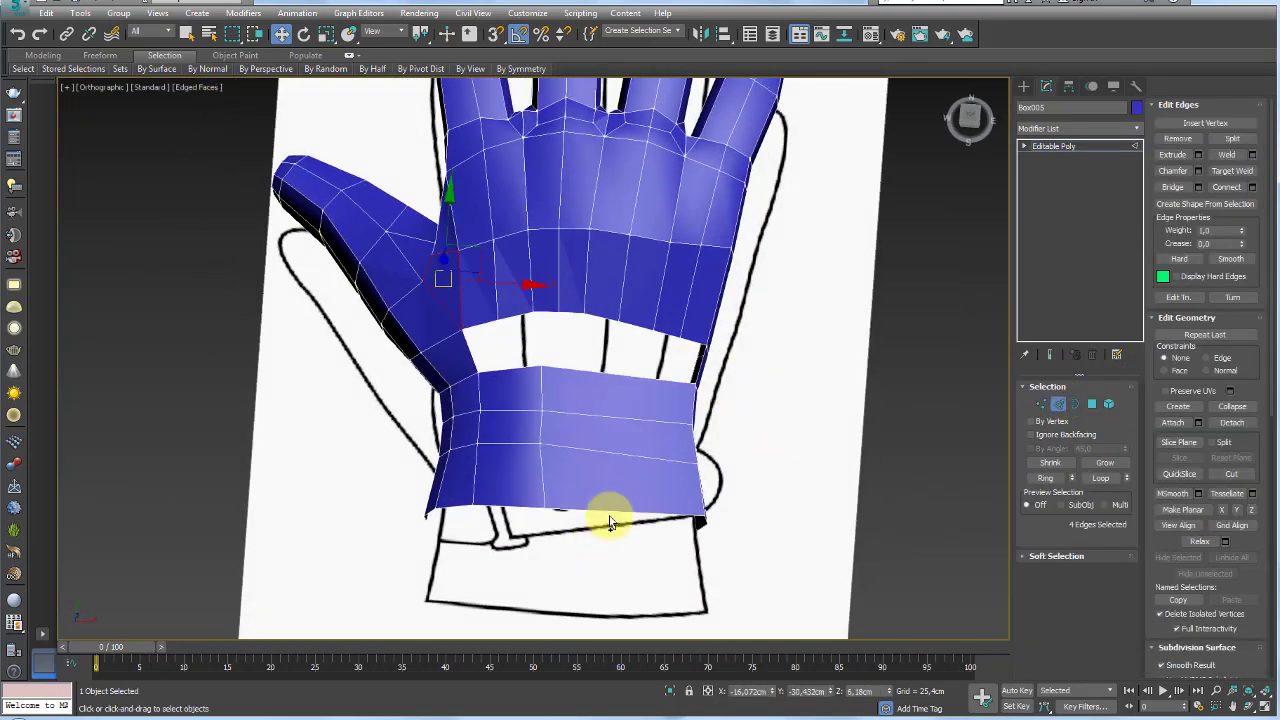
left_click_drag(608, 520, 608, 357)
Add three more cuff edges to make six selected
mouse_move(770, 416)
middle_mouse_down("alt")
mouse_move(720, 371)
mouse_move(657, 416)
middle_mouse_up("alt")
mouse_move(678, 404)
left_mouse_down()
mouse_move(664, 417)
mouse_move(592, 402)
left_mouse_up()
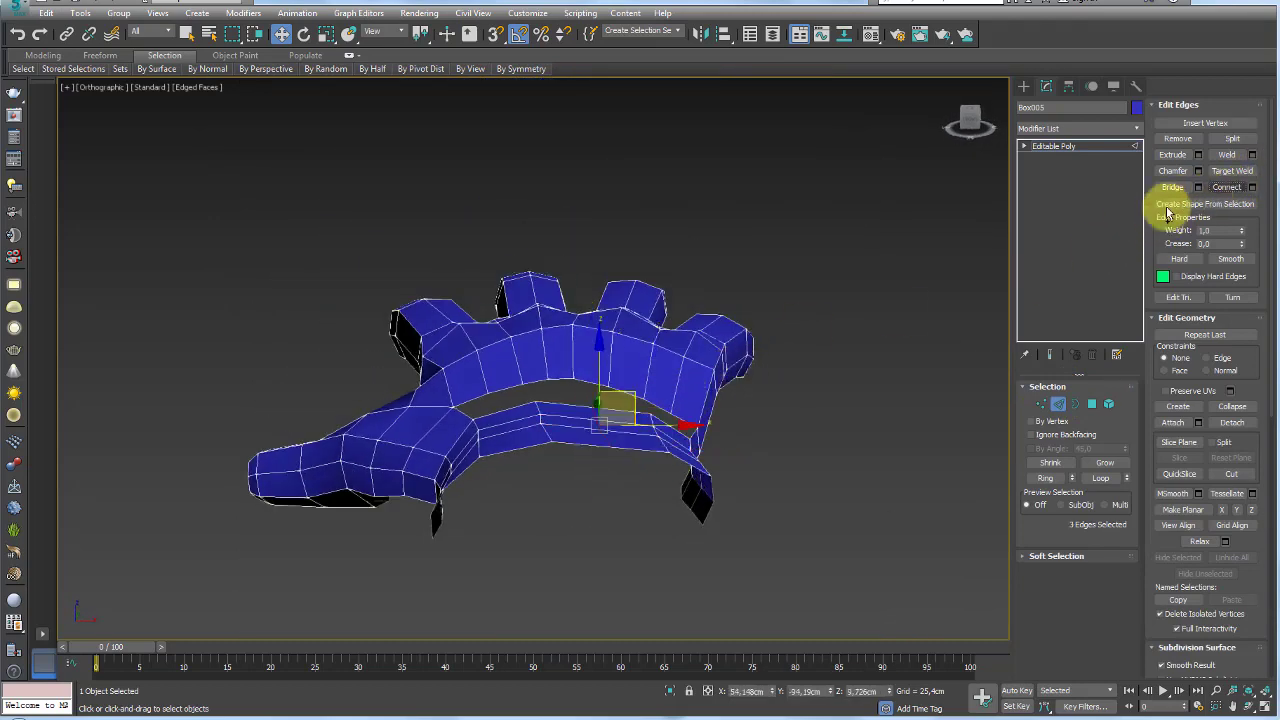
left_click(544, 437, "ctrl")
mouse_move(568, 380)
middle_mouse_down("alt")
mouse_move(666, 451)
mouse_move(634, 414)
mouse_move(646, 391)
middle_mouse_up("alt")
scroll(712, 428, "up", 3)
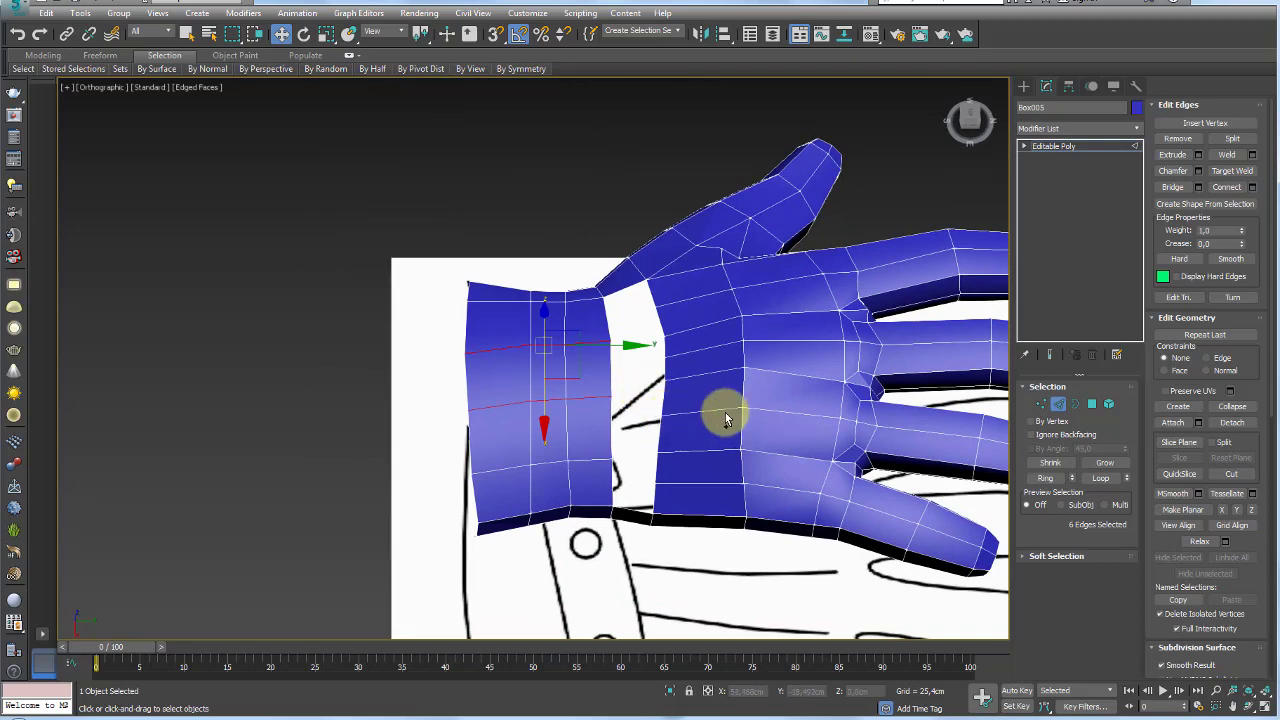
Orbit and zoom around the cuff to inspect the open wrist gap
middle_click_drag(651, 314, 653, 350, "alt")
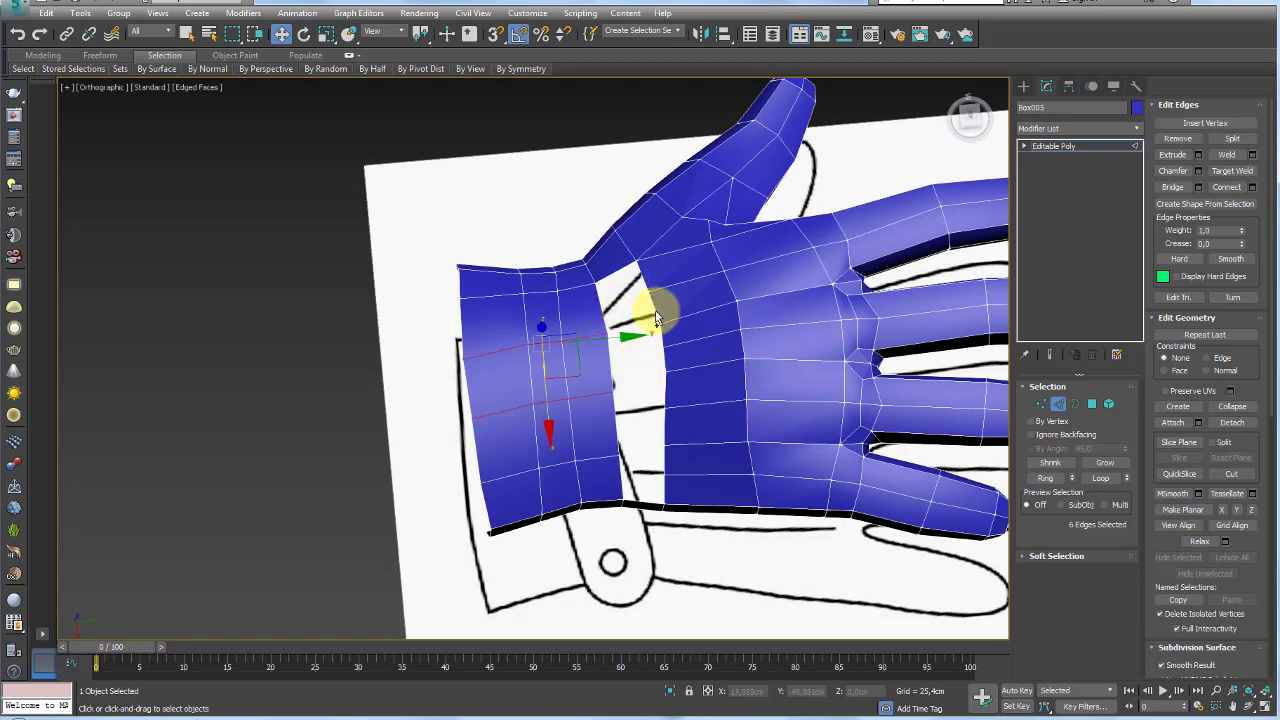
middle_click_drag(665, 380, 737, 371, "alt")
scroll(737, 371, "down", 2)
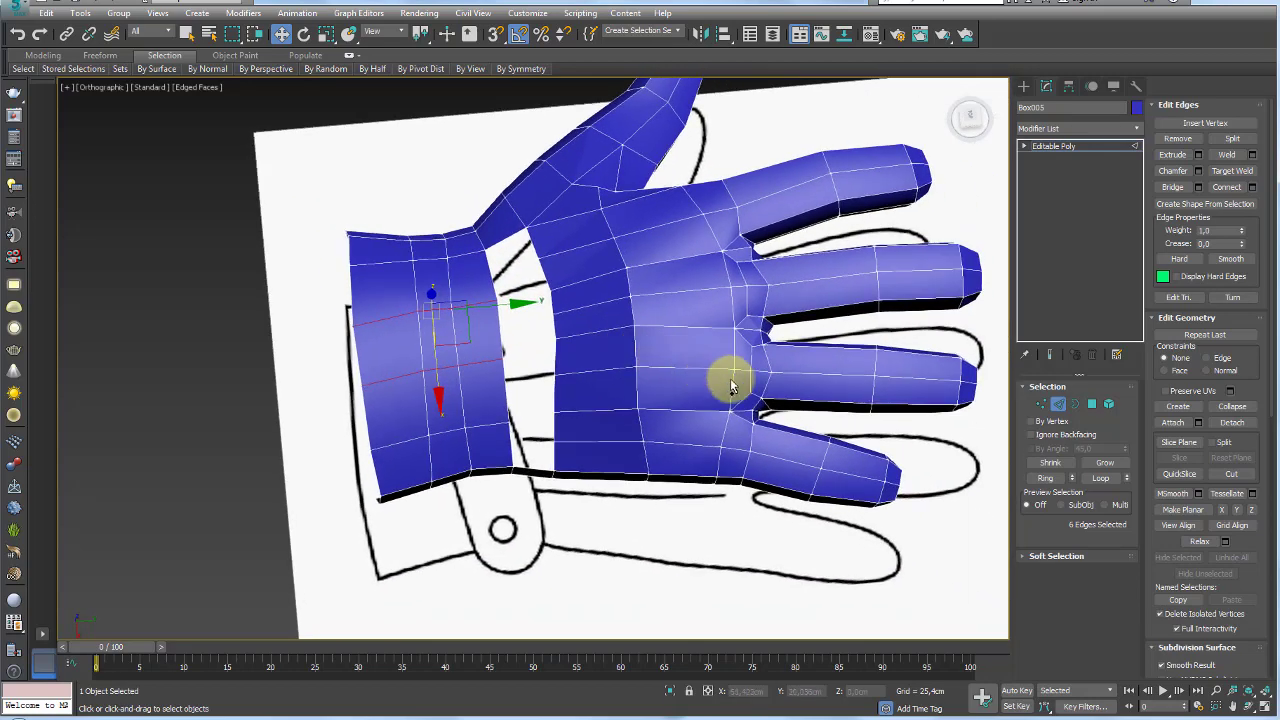
scroll(737, 371, "up", 4)
middle_click_drag(561, 389, 537, 469, "alt")
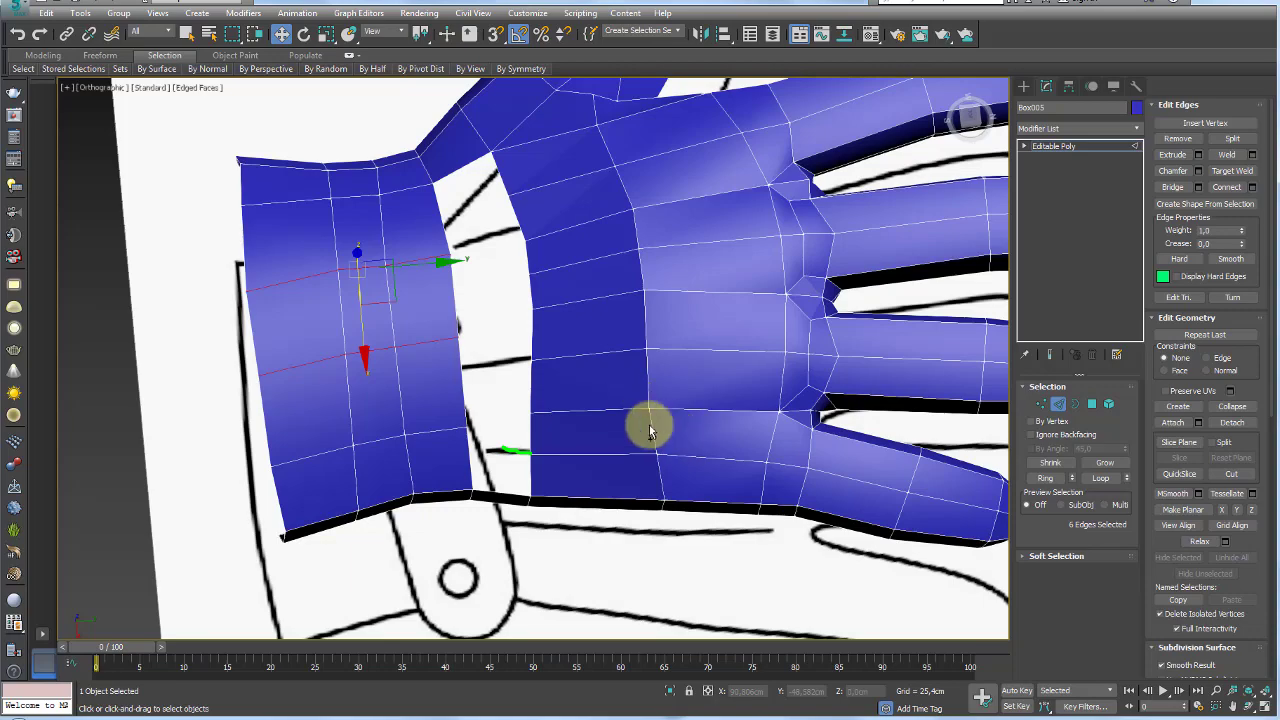
mouse_move(651, 403)
middle_mouse_down("alt")
mouse_move(606, 423)
mouse_move(544, 392)
mouse_move(457, 406)
mouse_move(571, 371)
mouse_move(514, 420)
mouse_move(641, 392)
mouse_move(624, 379)
middle_mouse_up("alt")
scroll(516, 430, "up", 3)
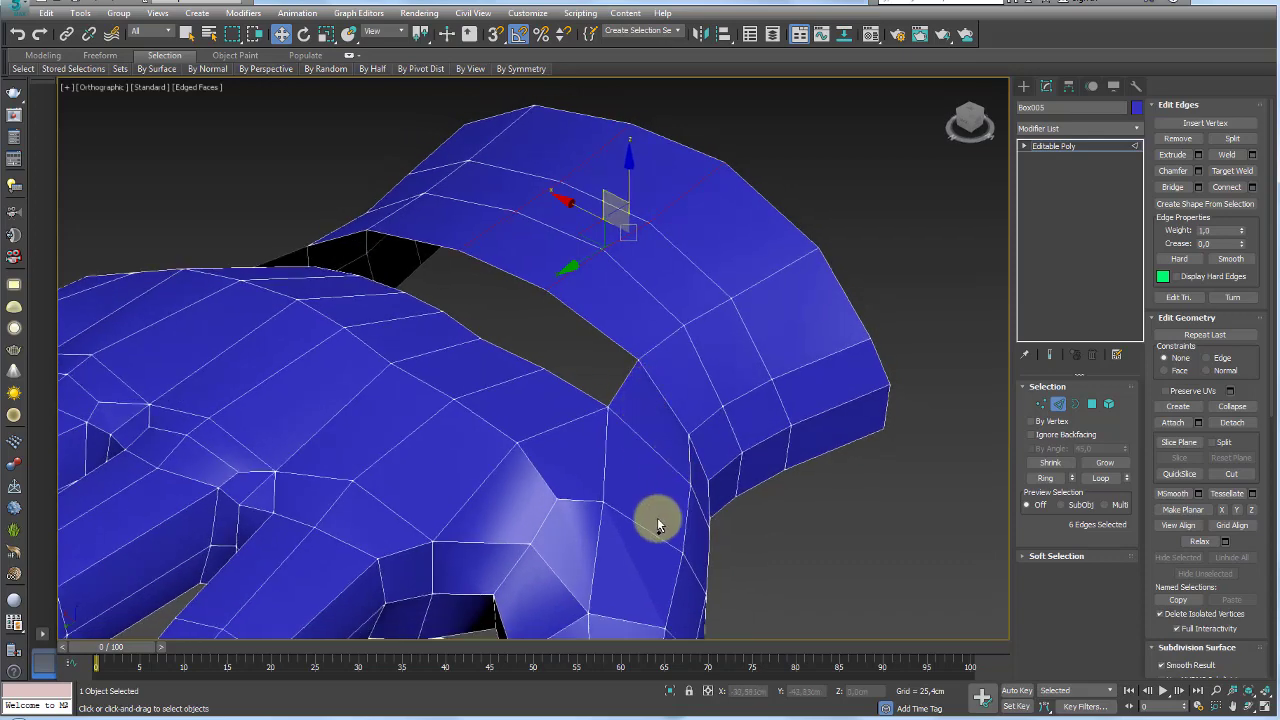
scroll(660, 590, "down", 4)
scroll(610, 462, "up", 8)
scroll(610, 462, "down", 5)
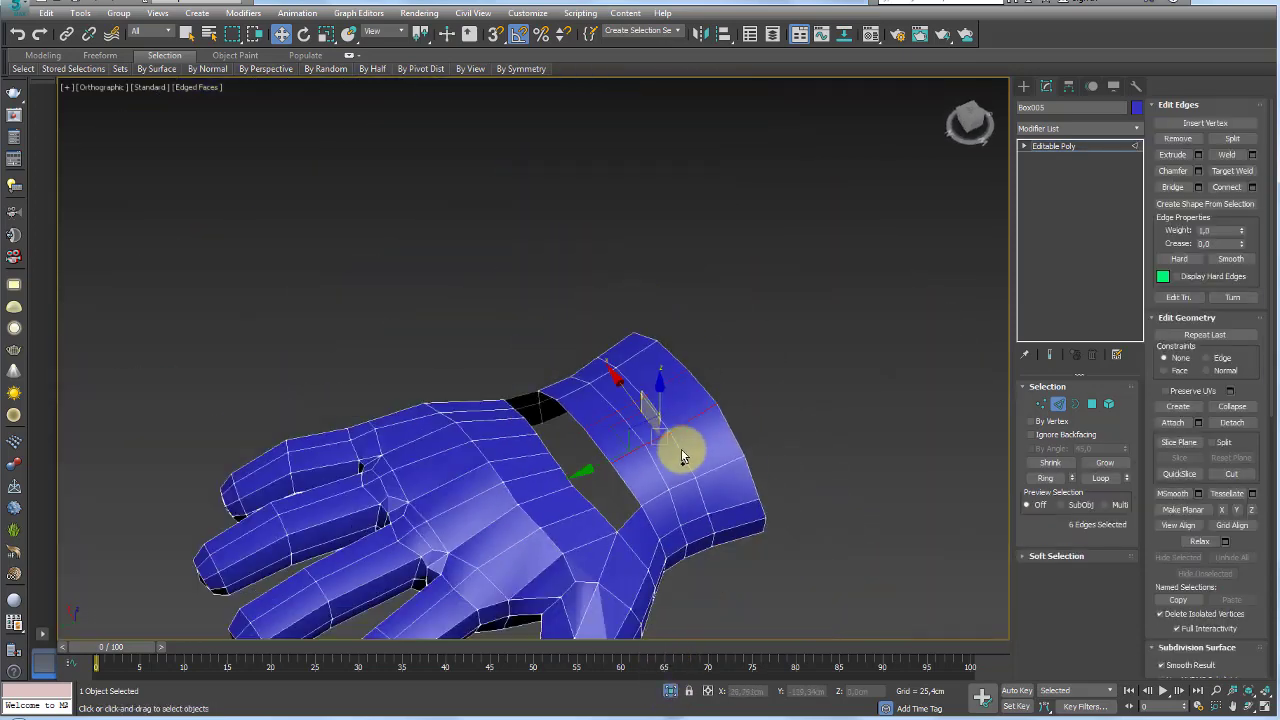
middle_click_drag(681, 449, 629, 486, "alt")
scroll(588, 465, "up", 4)
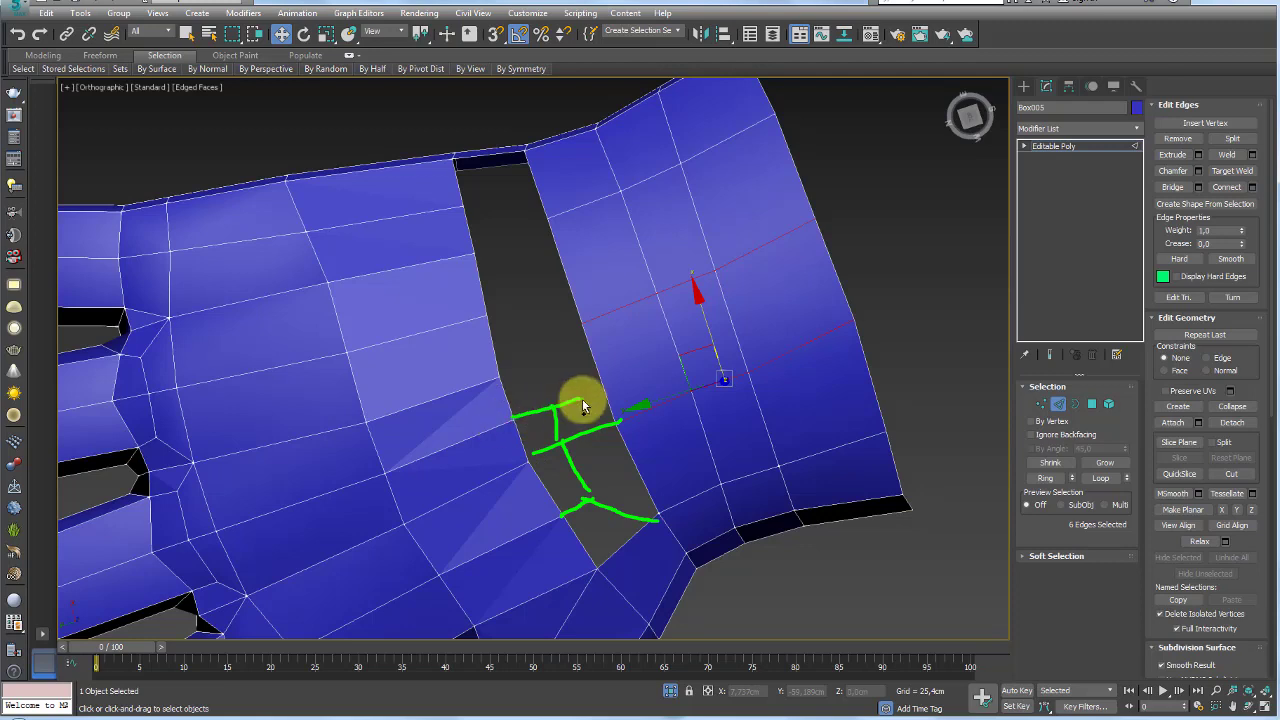
key("ctrl+z")
key("ctrl+z")
key("ctrl+z")
key("ctrl+z")
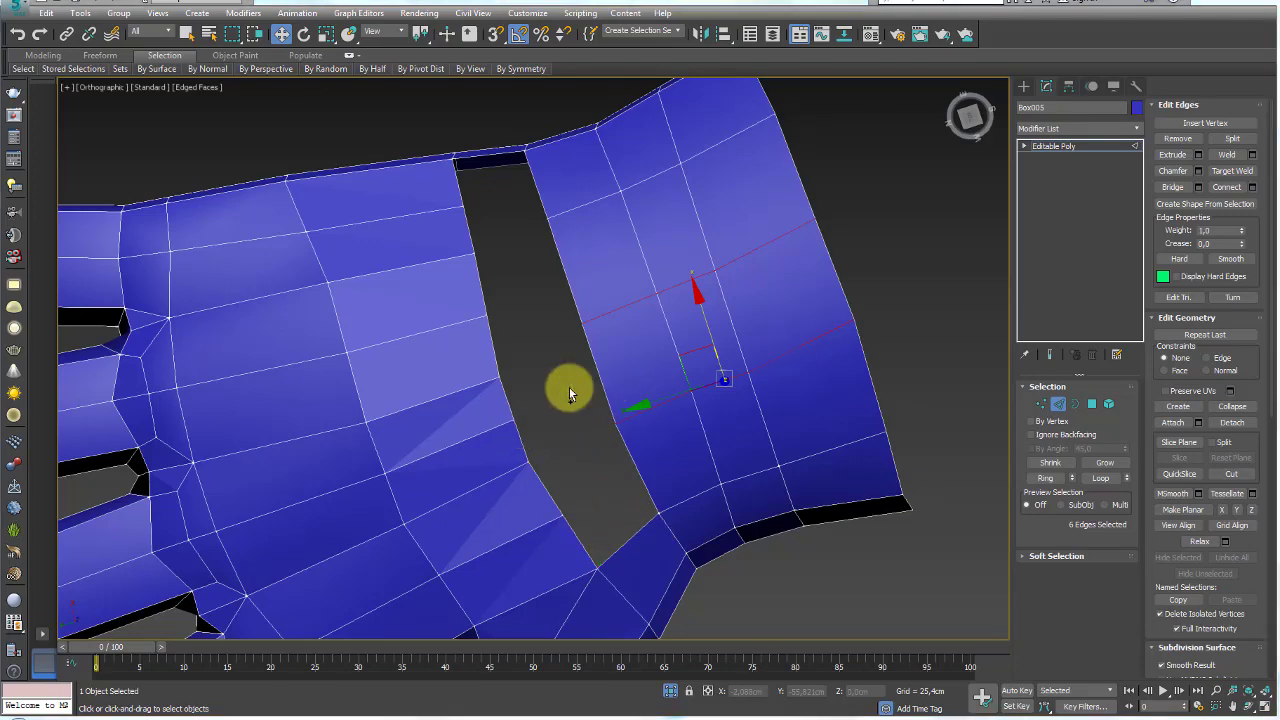
mouse_move(579, 383)
middle_mouse_down("alt")
mouse_move(563, 266)
mouse_move(531, 360)
mouse_move(829, 349)
mouse_move(766, 386)
mouse_move(974, 437)
middle_mouse_up("alt")
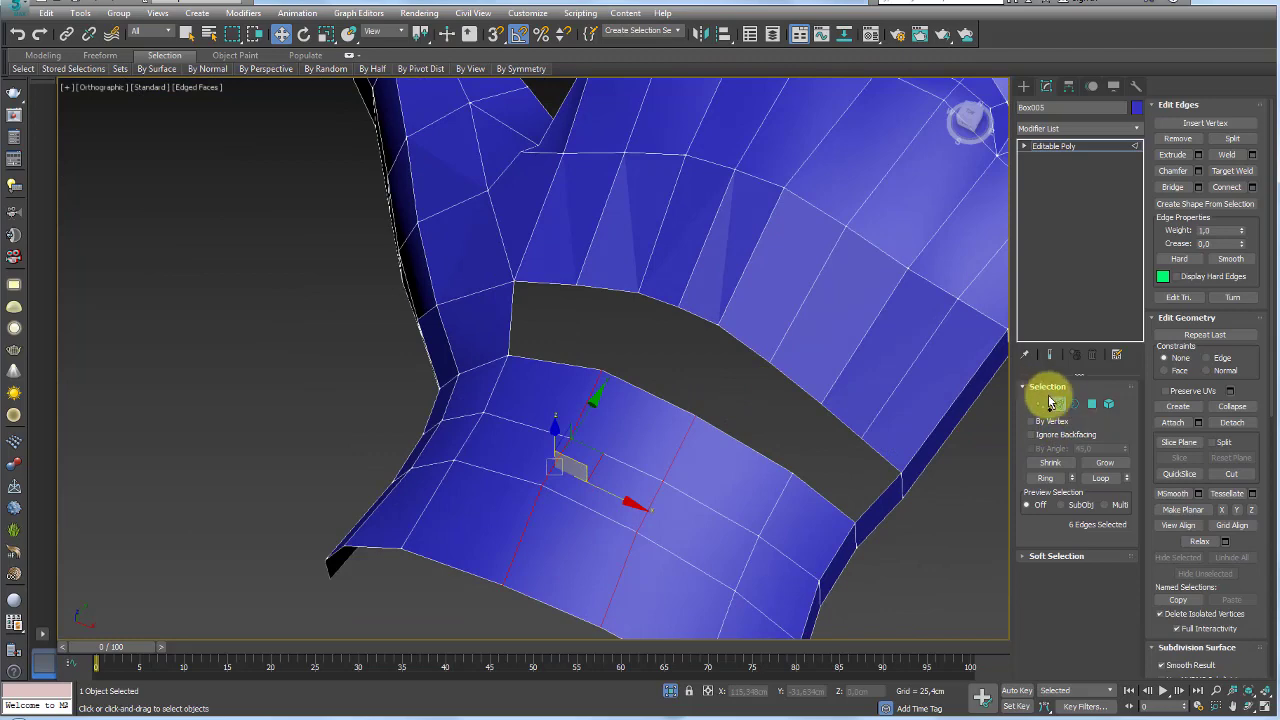
Cap the wrist opening border with a new face
left_click(1076, 412)
left_click(791, 376)
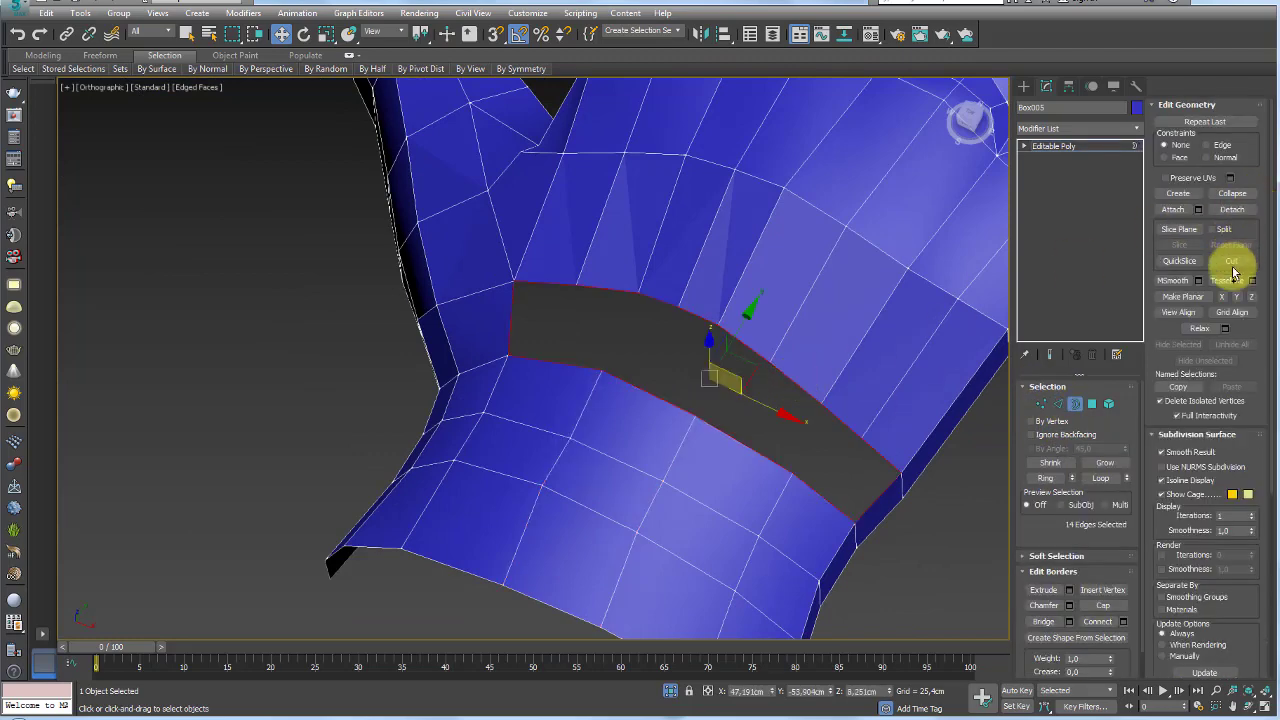
left_click(1102, 605)
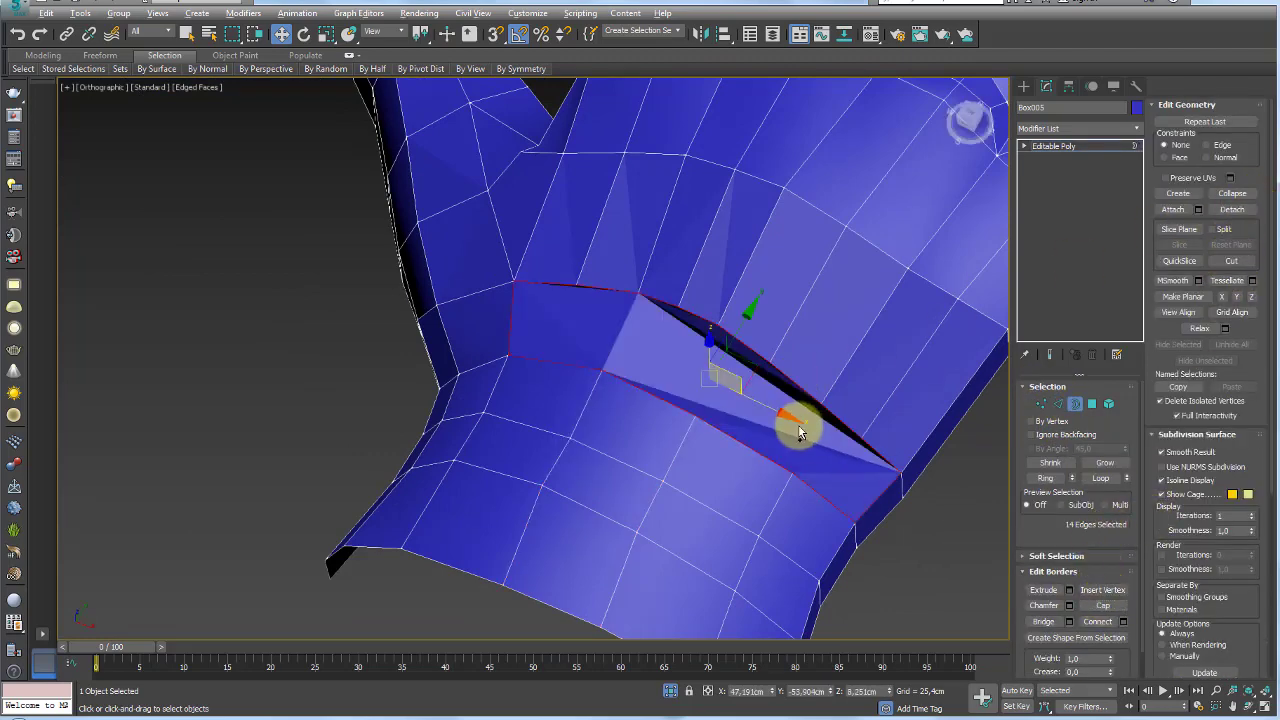
mouse_move(794, 423)
middle_mouse_down("alt")
mouse_move(836, 447)
mouse_move(880, 430)
middle_mouse_up("alt")
Cut edges from the thumb base down to the palm's lower edge and across the cap
left_click(1041, 403)
scroll(571, 371, "up", 2)
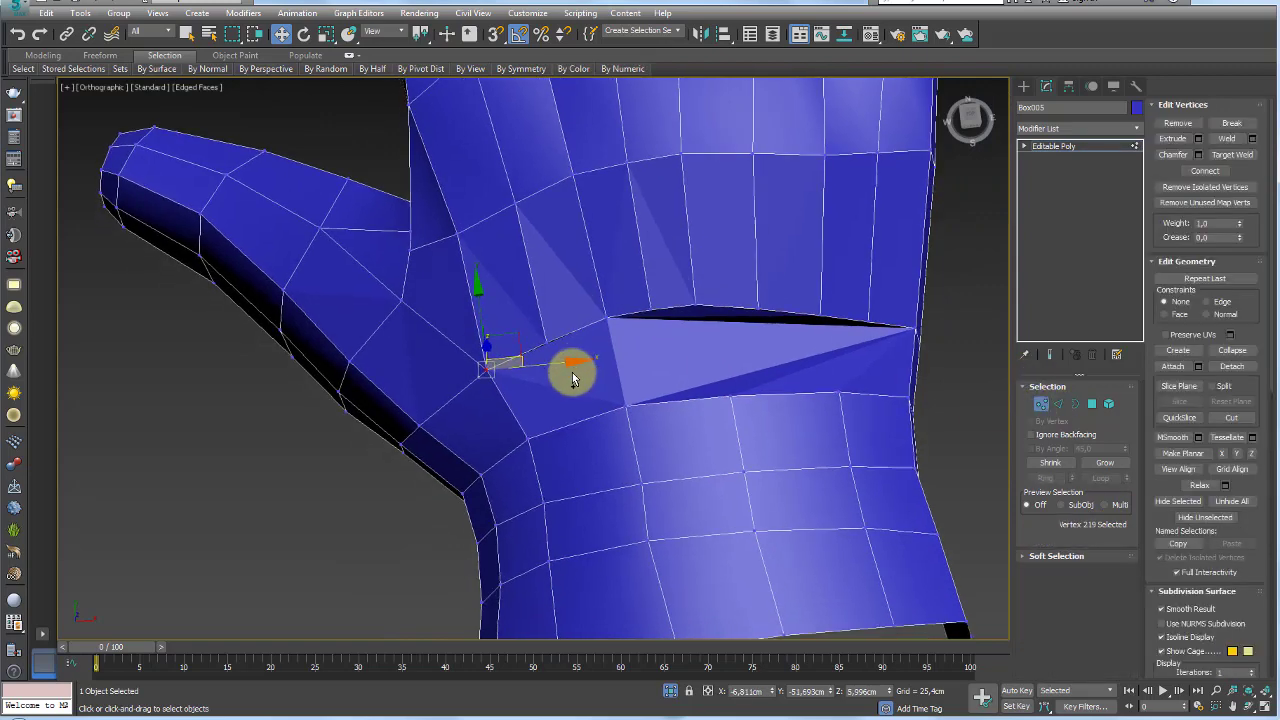
scroll(593, 398, "up", 2)
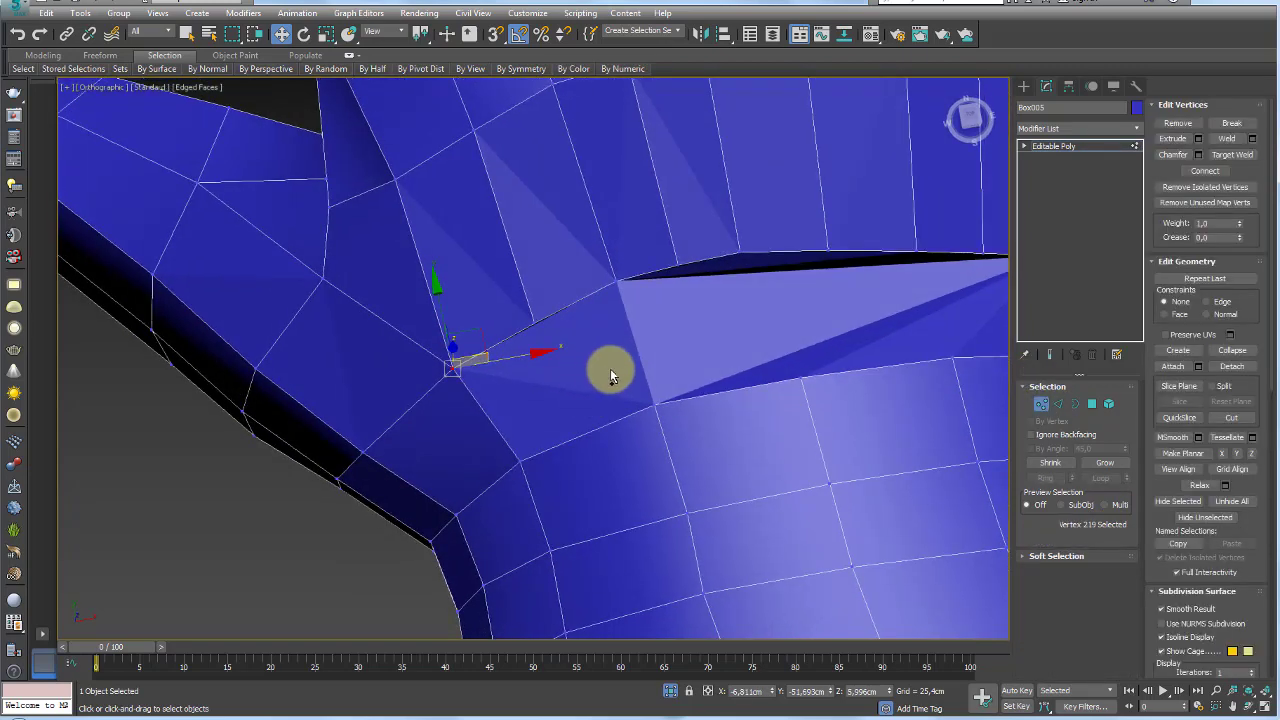
key("alt+c")
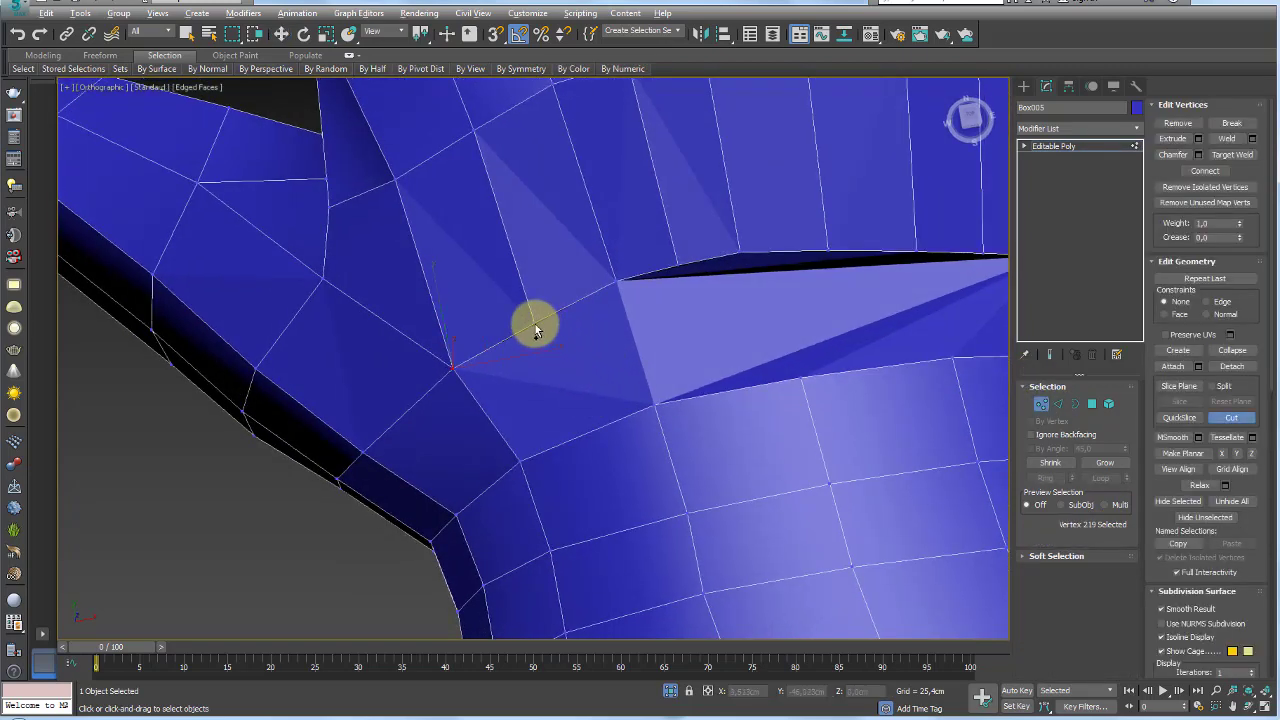
left_click(535, 330)
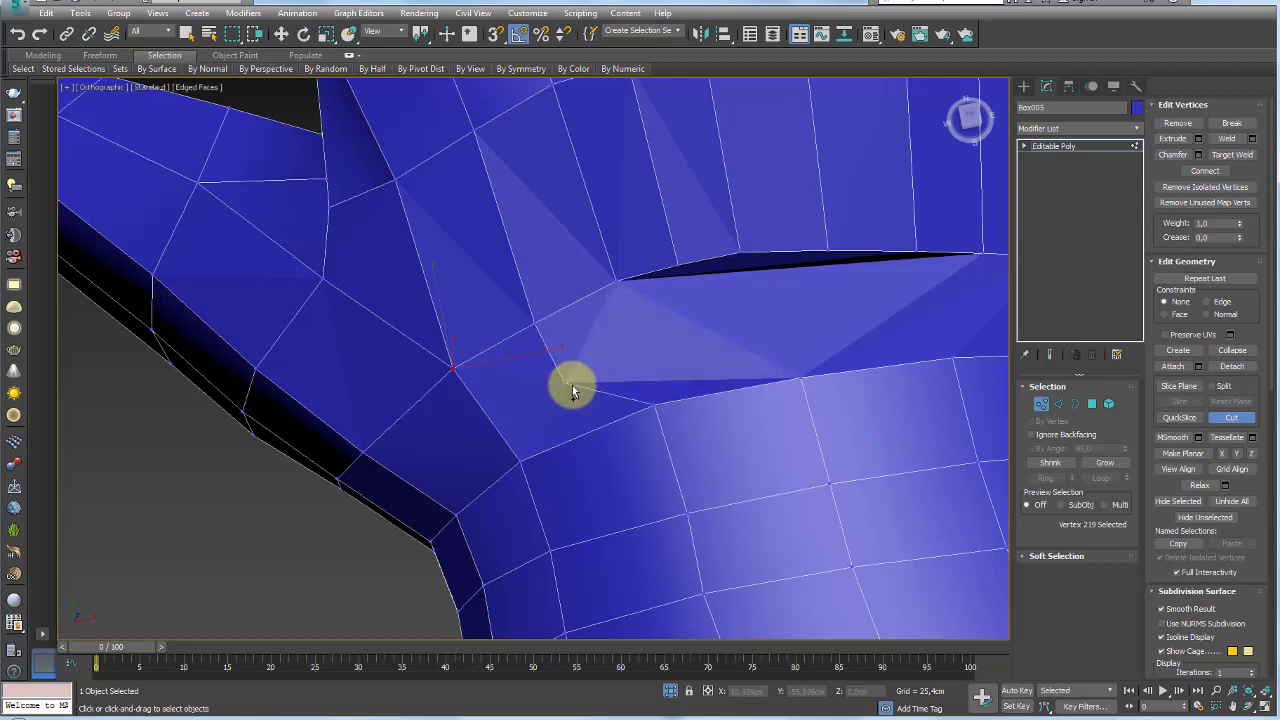
scroll(600, 390, "down", 2)
scroll(617, 393, "down", 3)
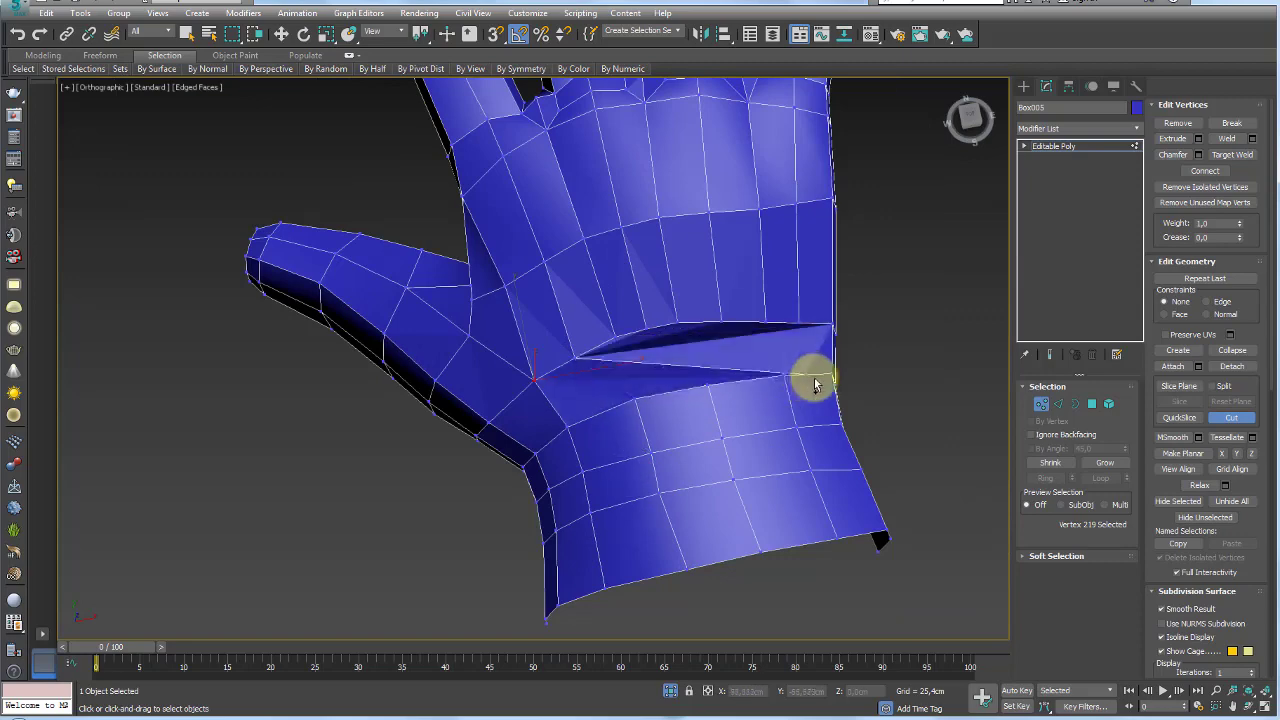
left_click(603, 420)
left_click(645, 587)
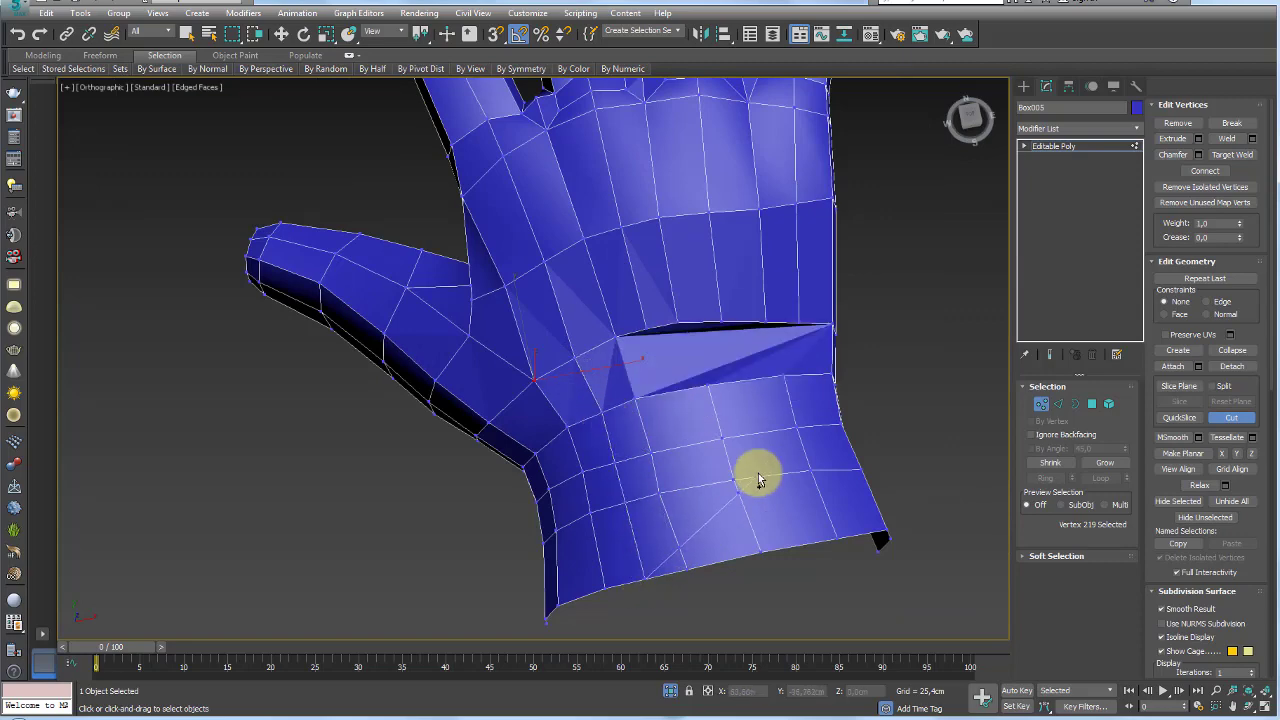
mouse_move(763, 490)
middle_mouse_down("alt")
mouse_move(737, 406)
mouse_move(729, 451)
middle_mouse_up("alt")
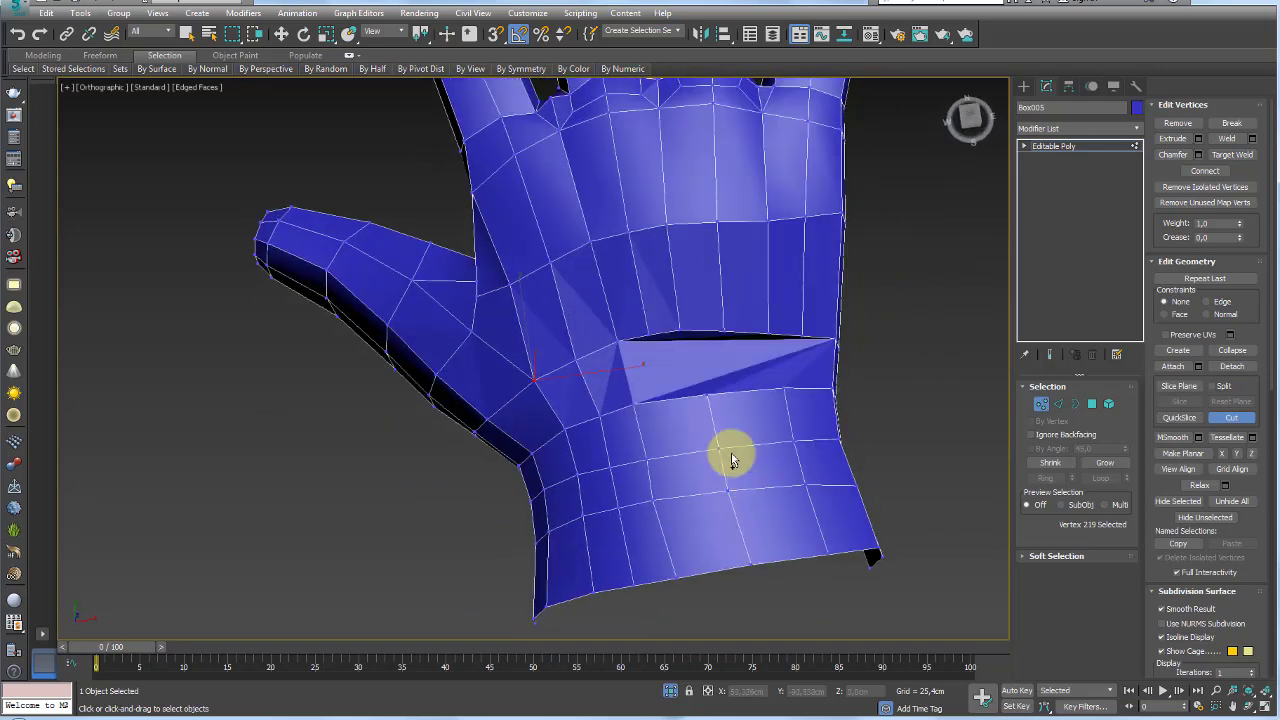
left_click(650, 342)
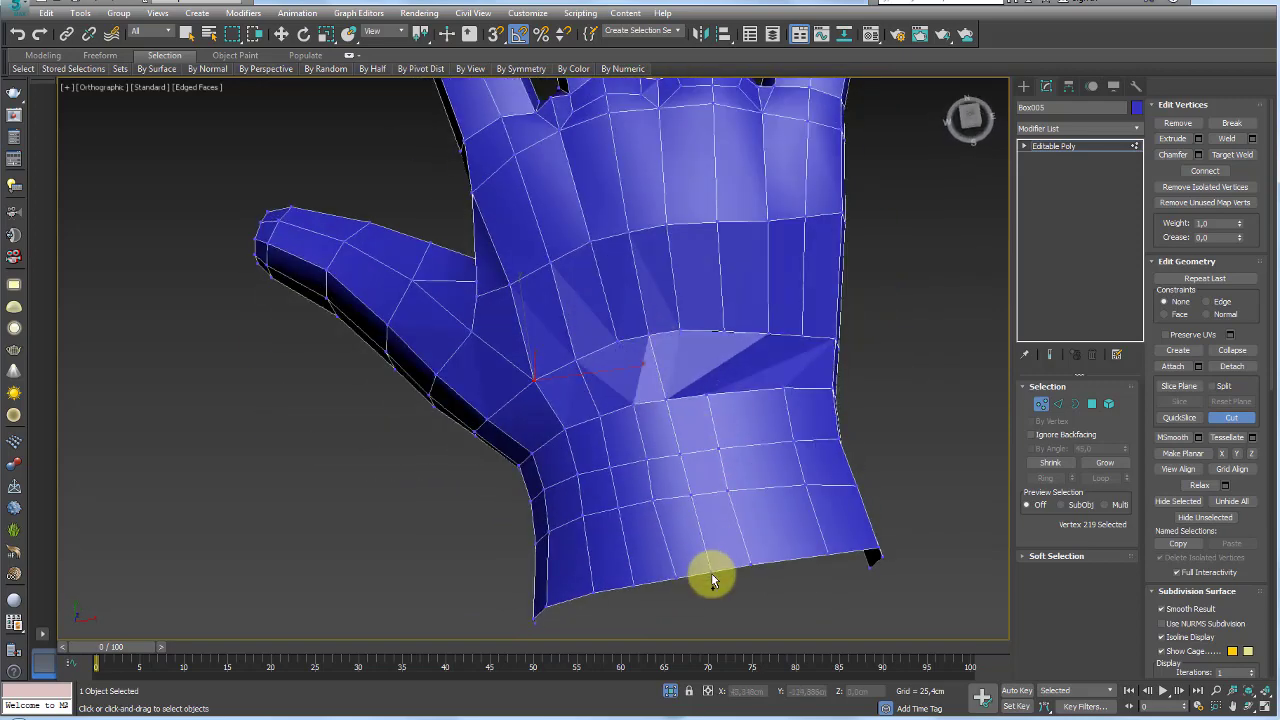
mouse_move(757, 486)
middle_mouse_down("alt")
mouse_move(714, 457)
mouse_move(726, 397)
middle_mouse_up("alt")
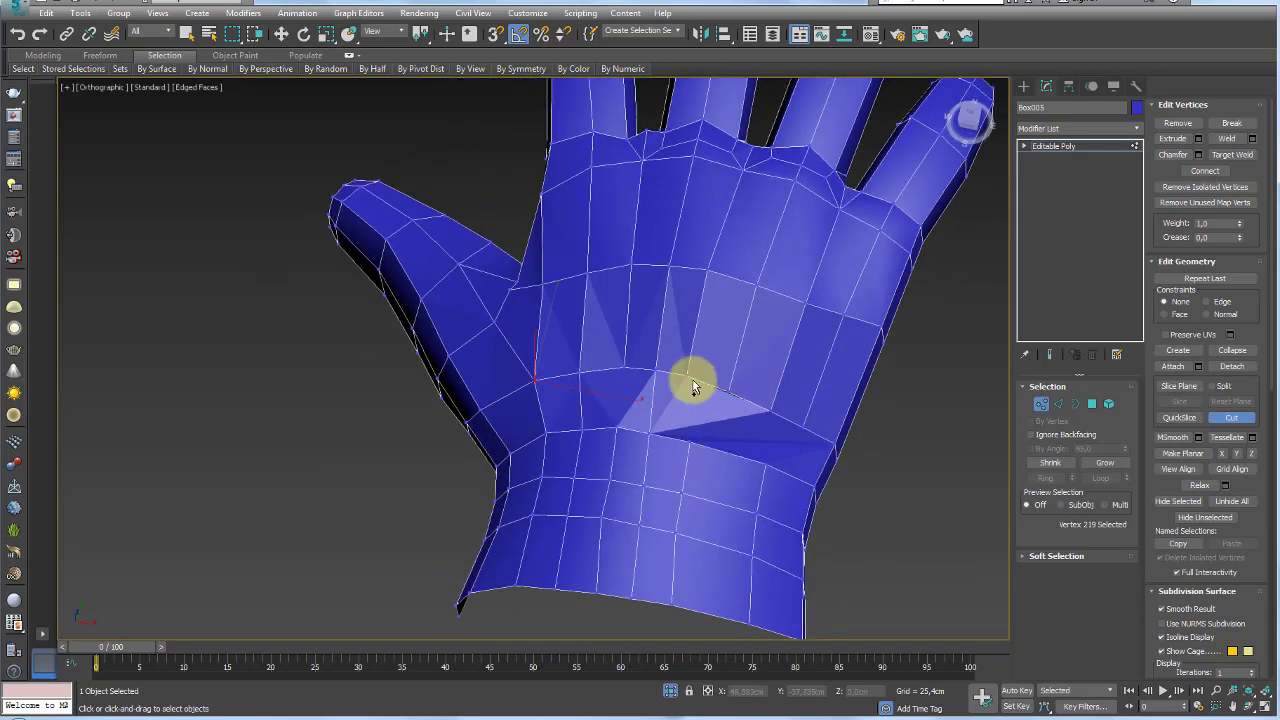
Cut more edges from palm vertices down to the cuff and up the palm's right side
left_click(688, 381)
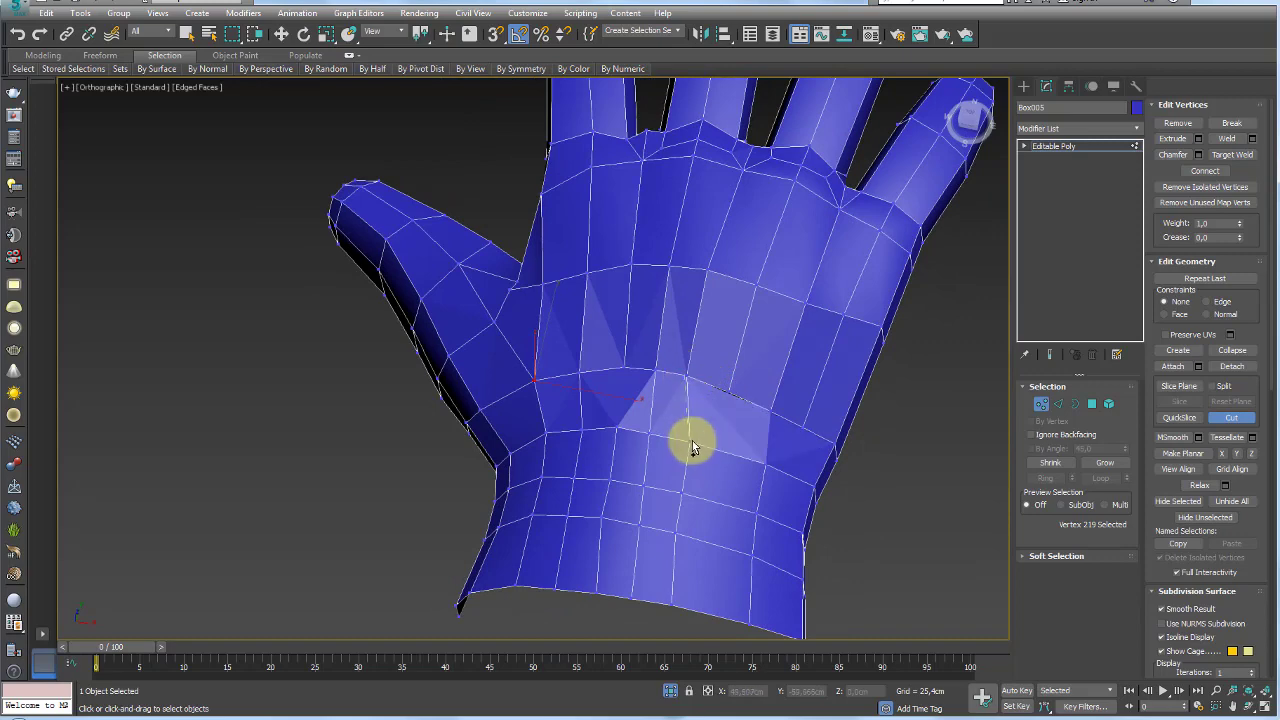
left_click(728, 397)
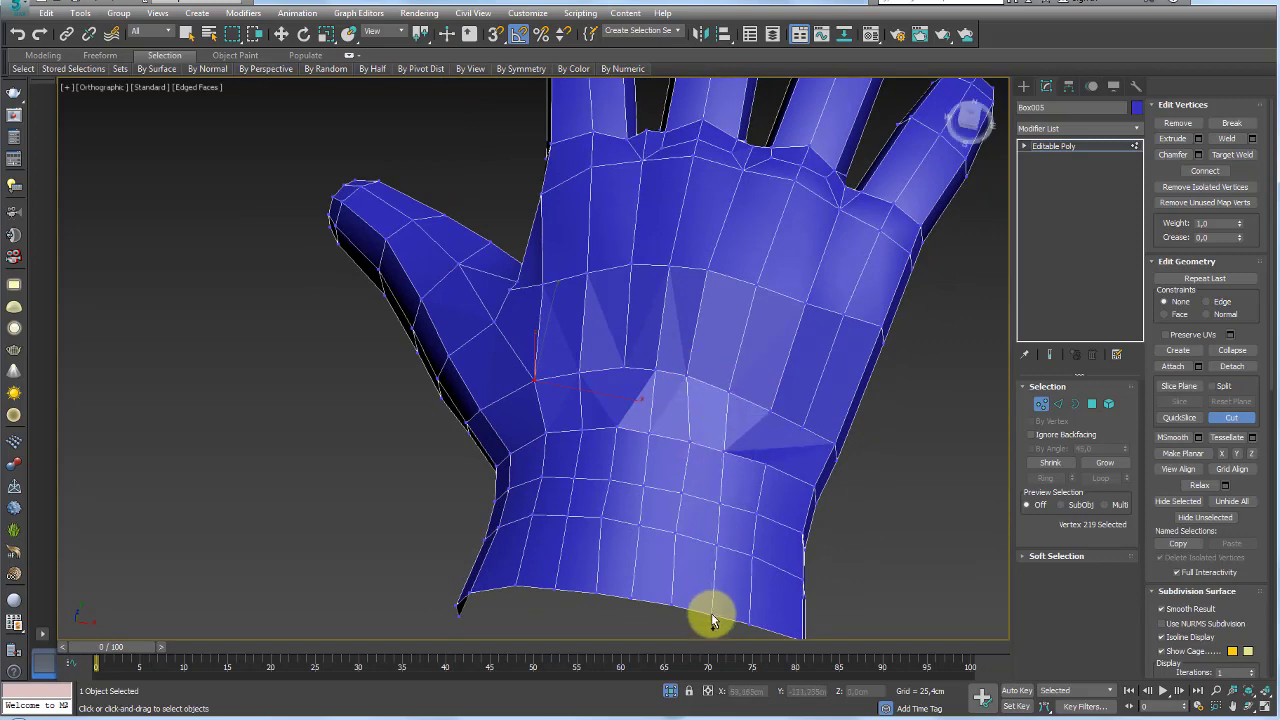
scroll(711, 620, "up", 3)
scroll(786, 551, "up", 1)
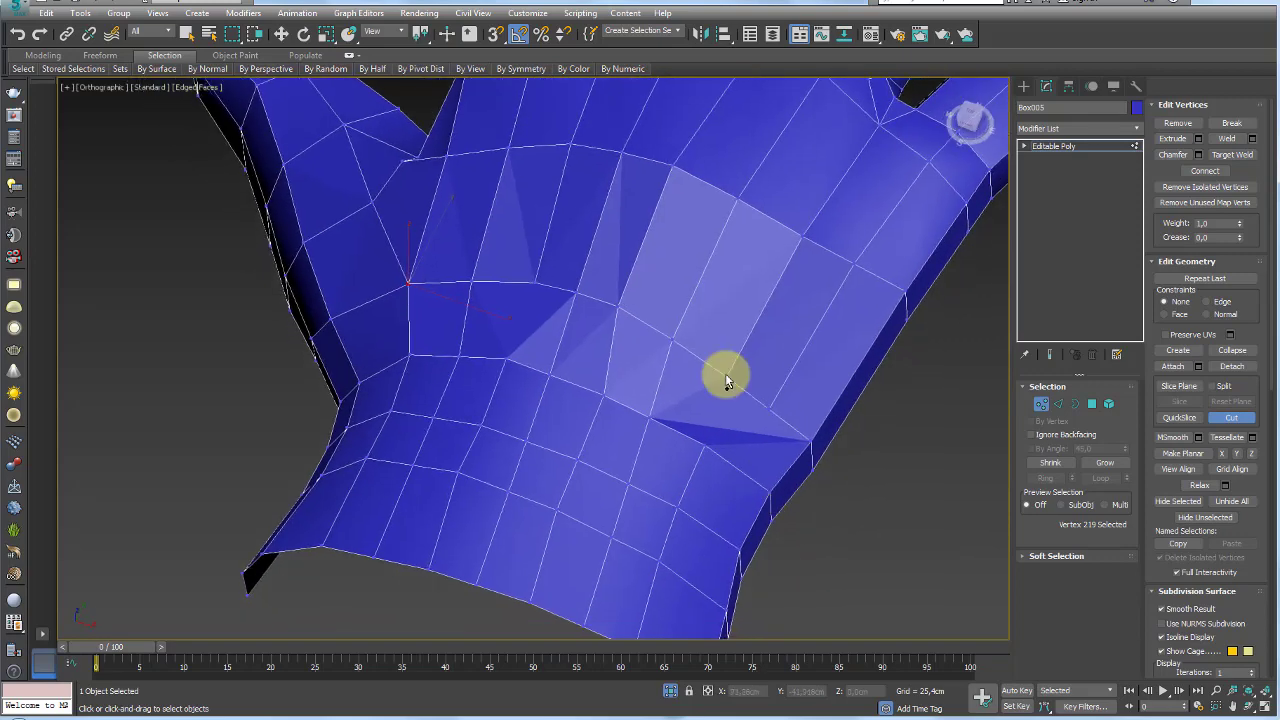
left_click(703, 446)
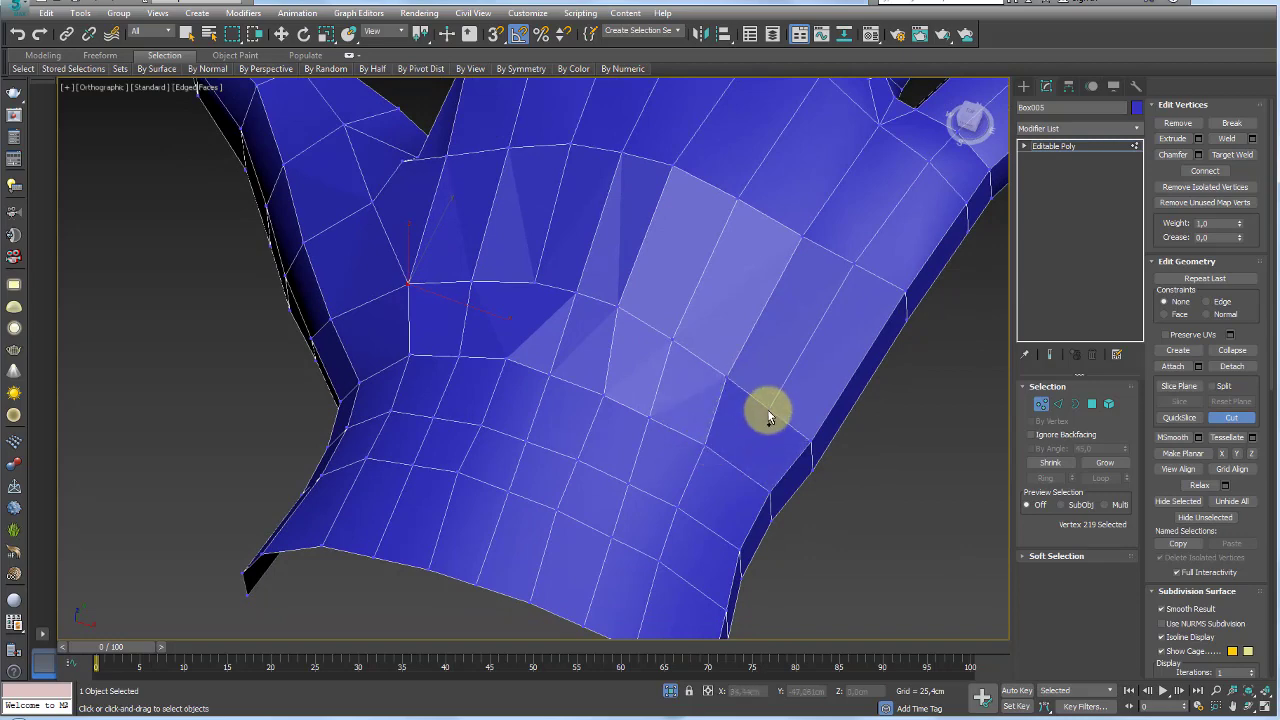
middle_click_drag(663, 591, 668, 530)
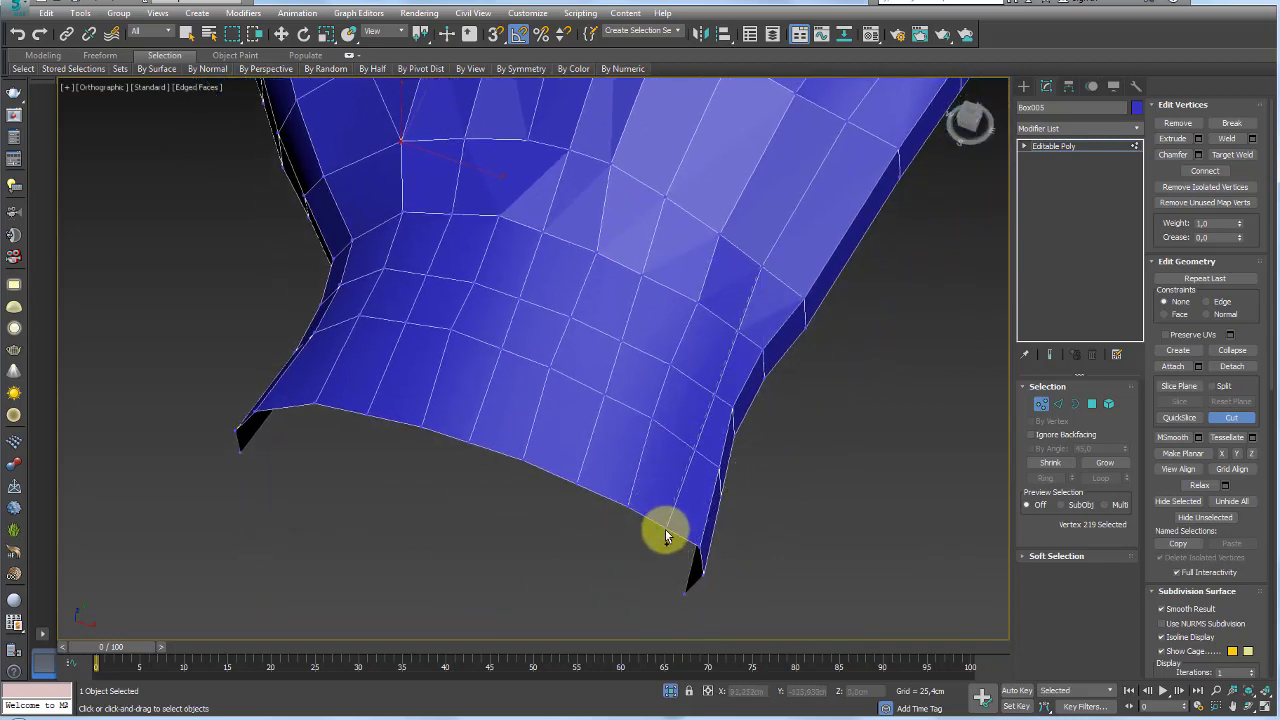
left_click(698, 400)
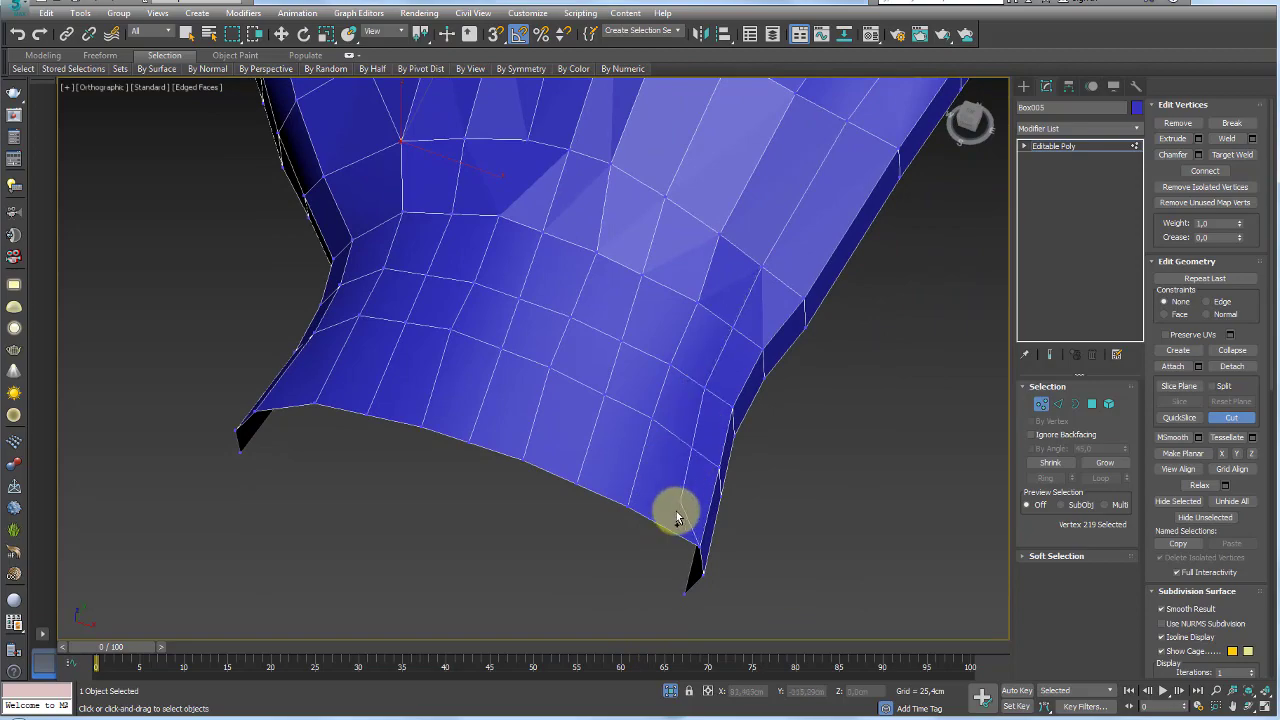
scroll(668, 537, "down", 5)
mouse_move(571, 457)
middle_mouse_down("alt")
mouse_move(609, 474)
mouse_move(620, 377)
mouse_move(600, 371)
mouse_move(609, 394)
mouse_move(471, 360)
mouse_move(440, 378)
mouse_move(435, 343)
mouse_move(514, 343)
mouse_move(482, 348)
middle_mouse_up("alt")
Cut a four-point edge line from the thumb crotch across the palm to the wrist border
key("w")
scroll(620, 377, "up", 5)
left_click(440, 368)
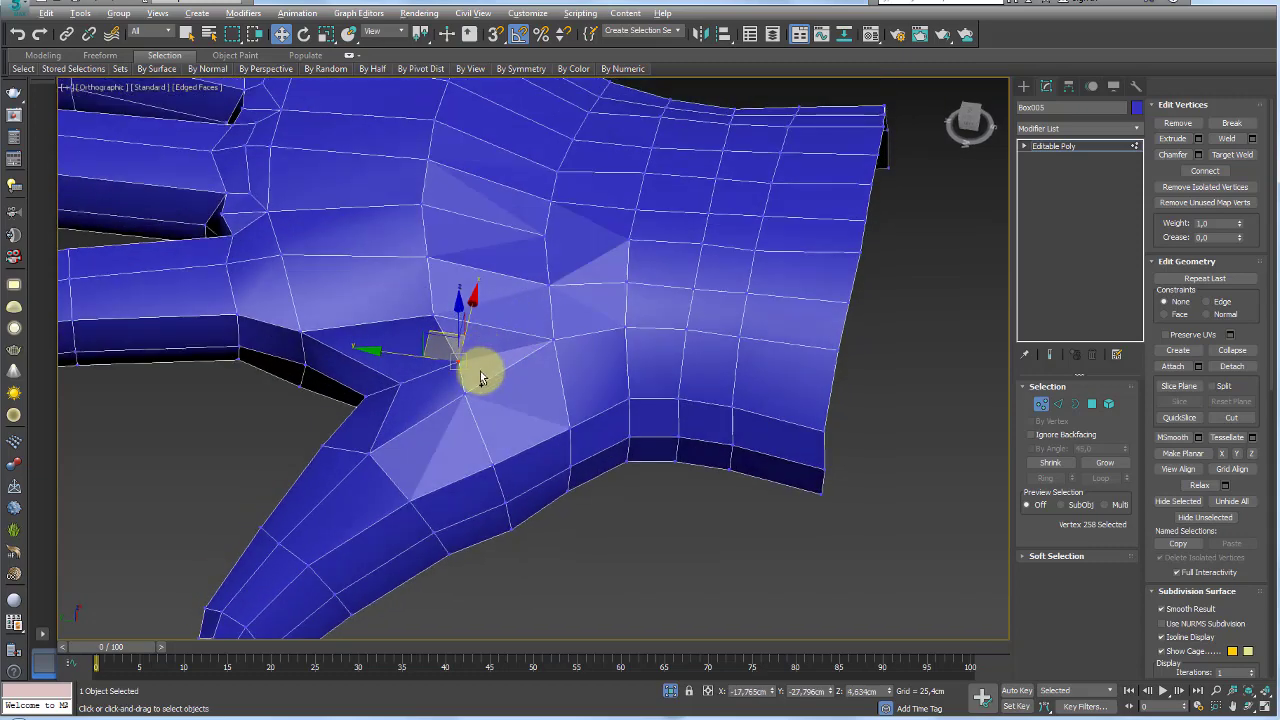
key("alt+c")
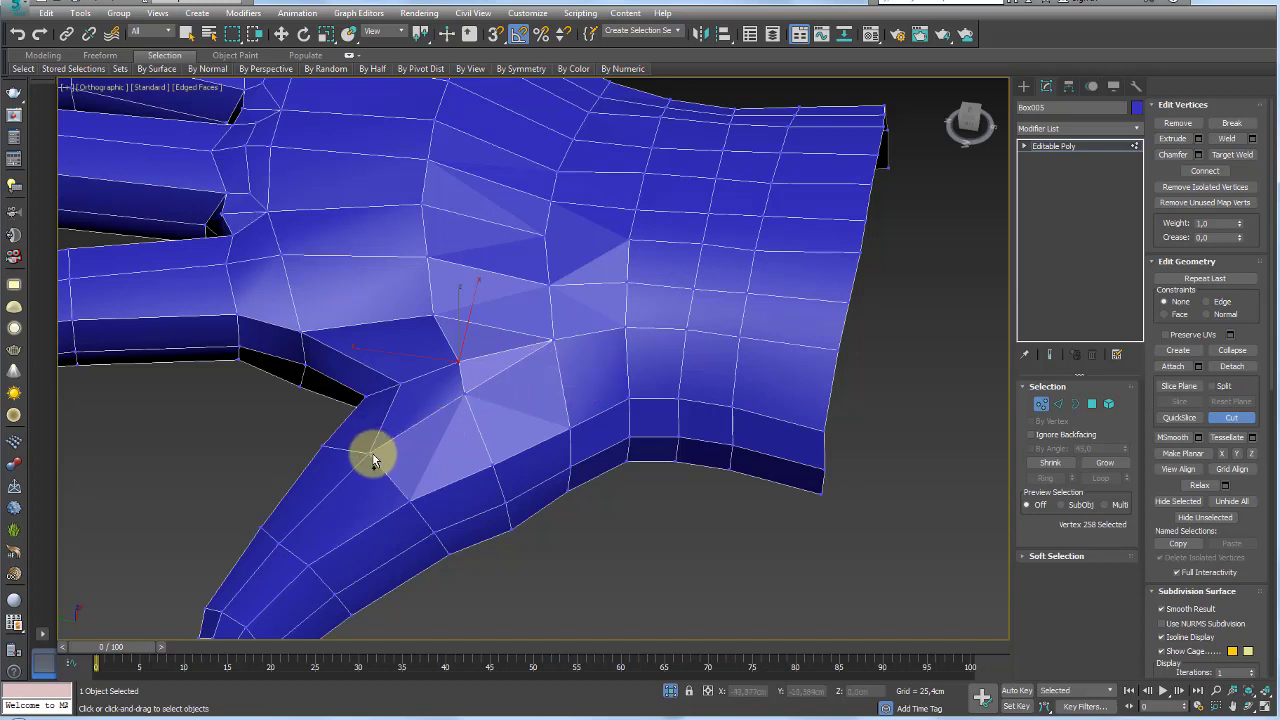
left_click(370, 457)
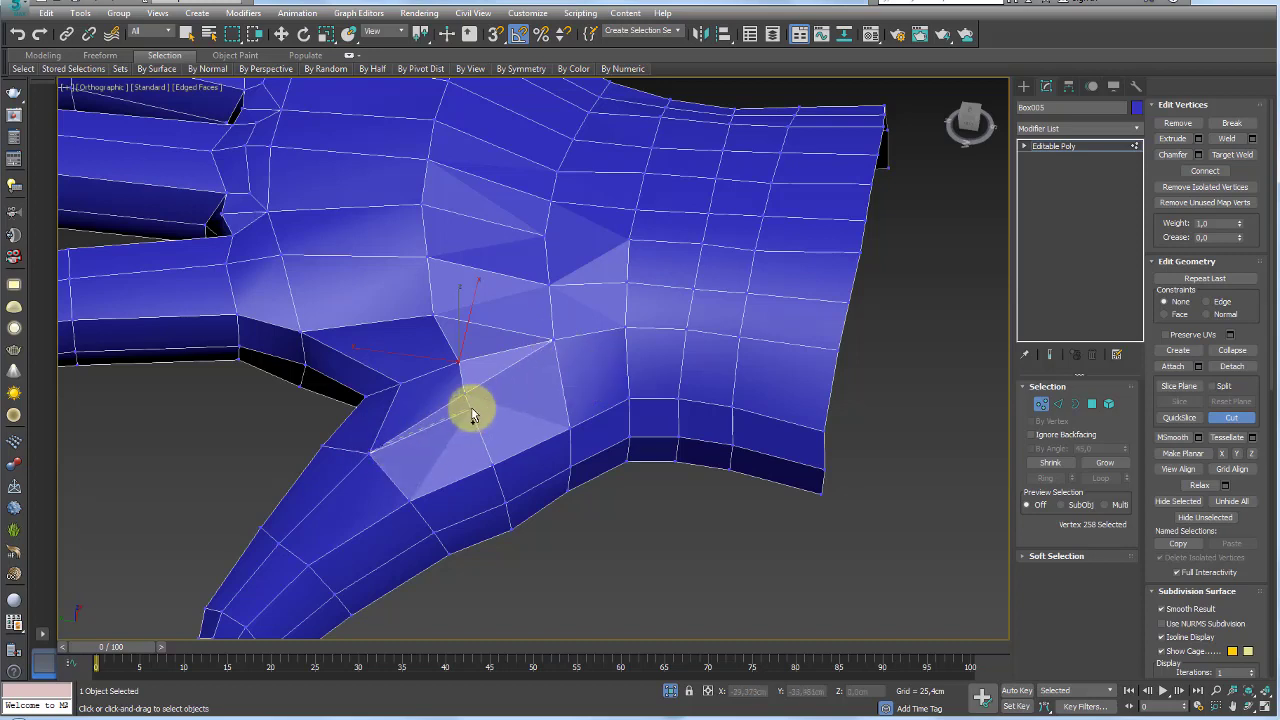
left_click(469, 405)
left_click(625, 372)
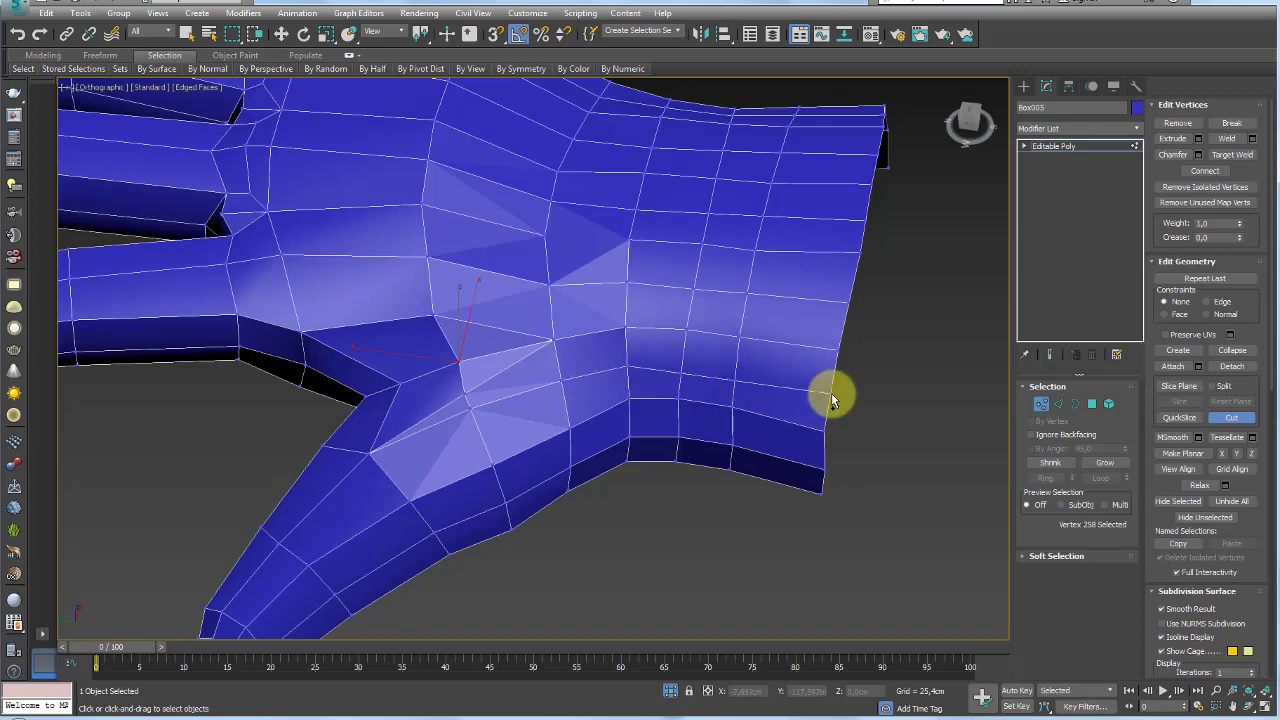
left_click(831, 398)
right_click(626, 371)
left_click(1058, 403)
Select the two diagonal edges near the thumb crotch and remove them
double_click(490, 378)
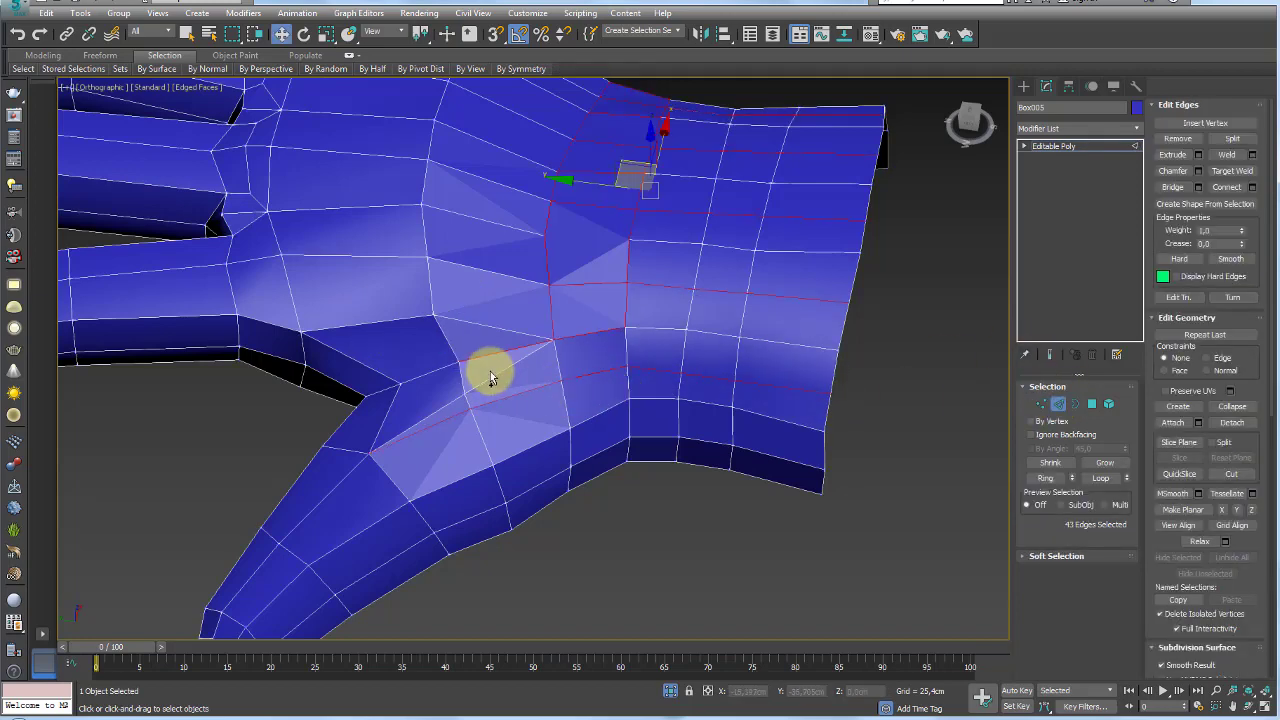
left_click(491, 380)
middle_click_drag(443, 406, 507, 412, "alt")
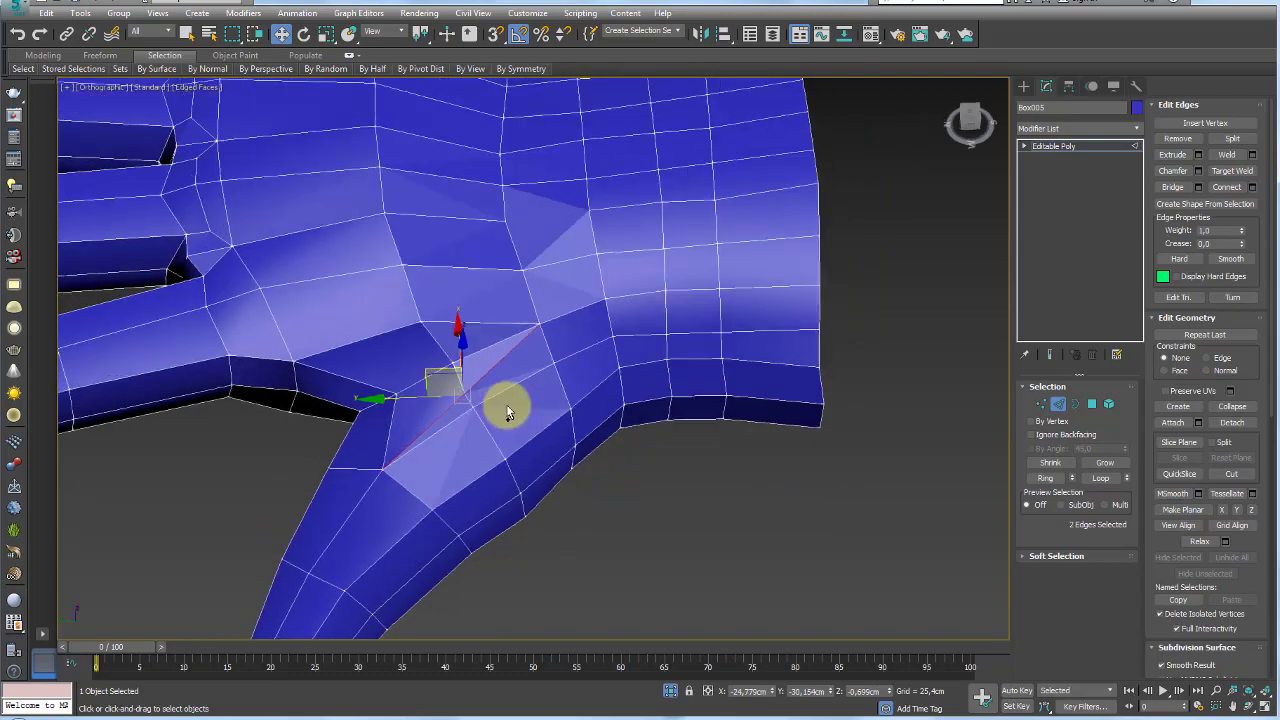
left_click(1176, 139)
Select three more edges around the thumb crotch area
mouse_move(832, 258)
middle_mouse_down("alt")
mouse_move(520, 354)
mouse_move(522, 340)
middle_mouse_up("alt")
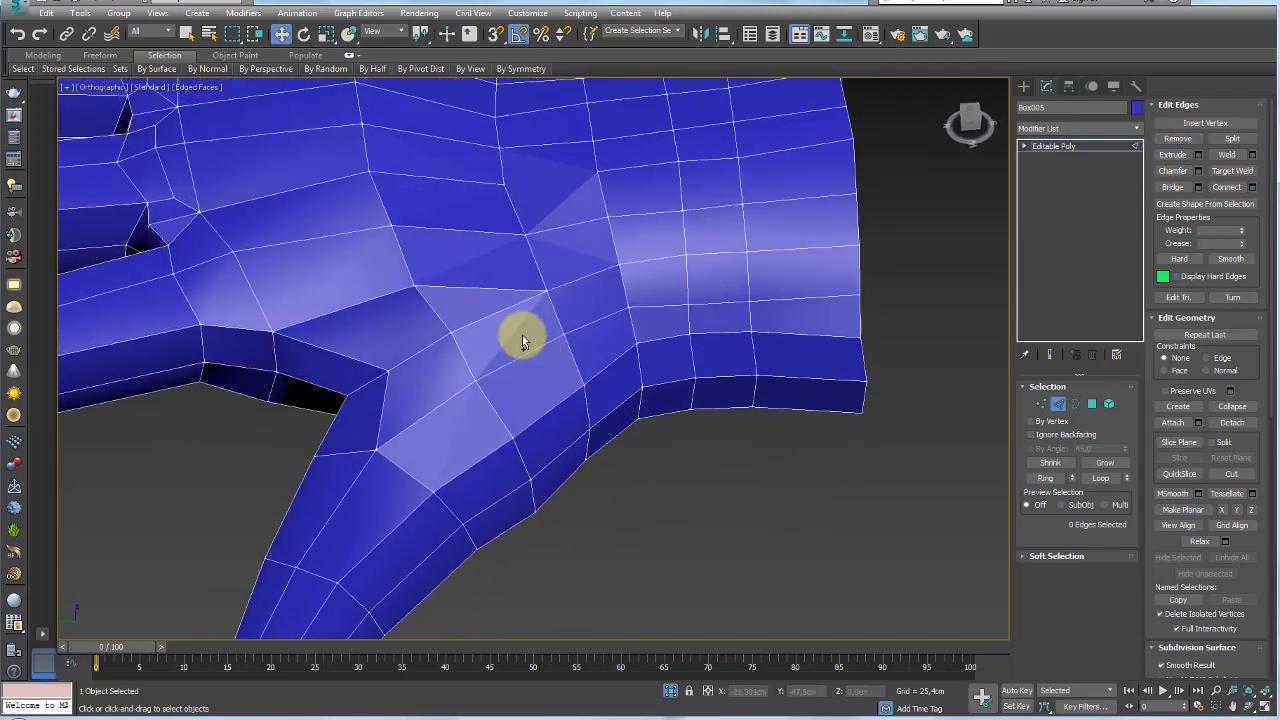
left_click(485, 288)
mouse_move(523, 280)
middle_mouse_down("alt")
mouse_move(494, 323)
mouse_move(451, 260)
mouse_move(508, 275)
mouse_move(509, 303)
mouse_move(526, 314)
mouse_move(514, 303)
mouse_move(612, 305)
mouse_move(586, 366)
mouse_move(619, 386)
mouse_move(652, 360)
mouse_move(557, 366)
mouse_move(471, 400)
mouse_move(406, 322)
middle_mouse_up("alt")
left_click(618, 388, "ctrl")
left_click(650, 420, "ctrl")
scroll(655, 424, "up", 3)
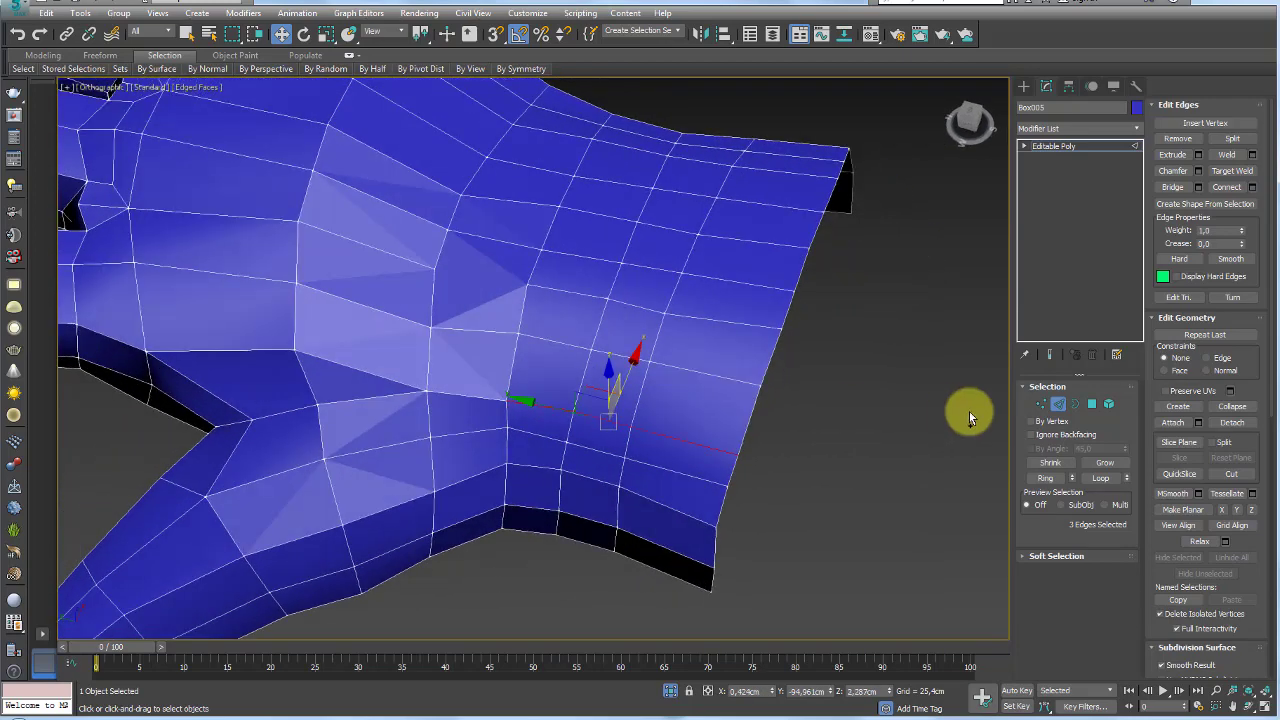
Cut from the thumb-crotch vertex across the back of the hand, then remove the leftover edges
left_click(1041, 403)
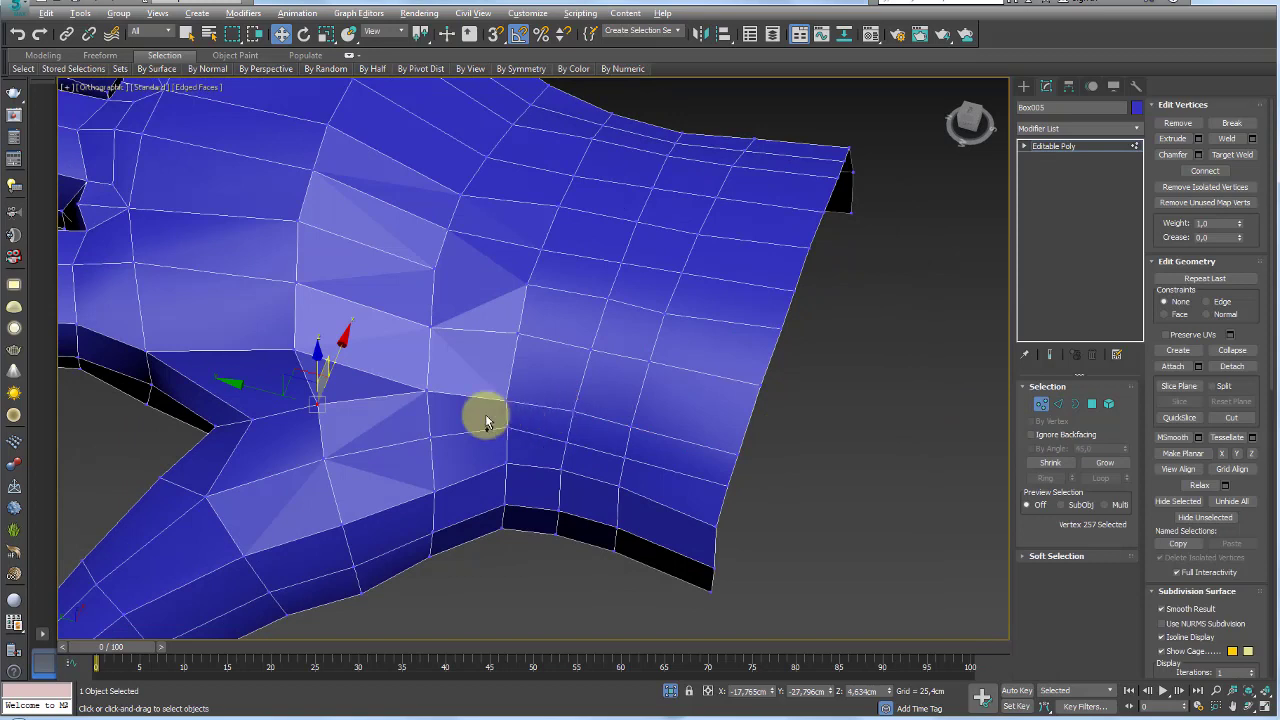
key("x")
left_click(296, 352)
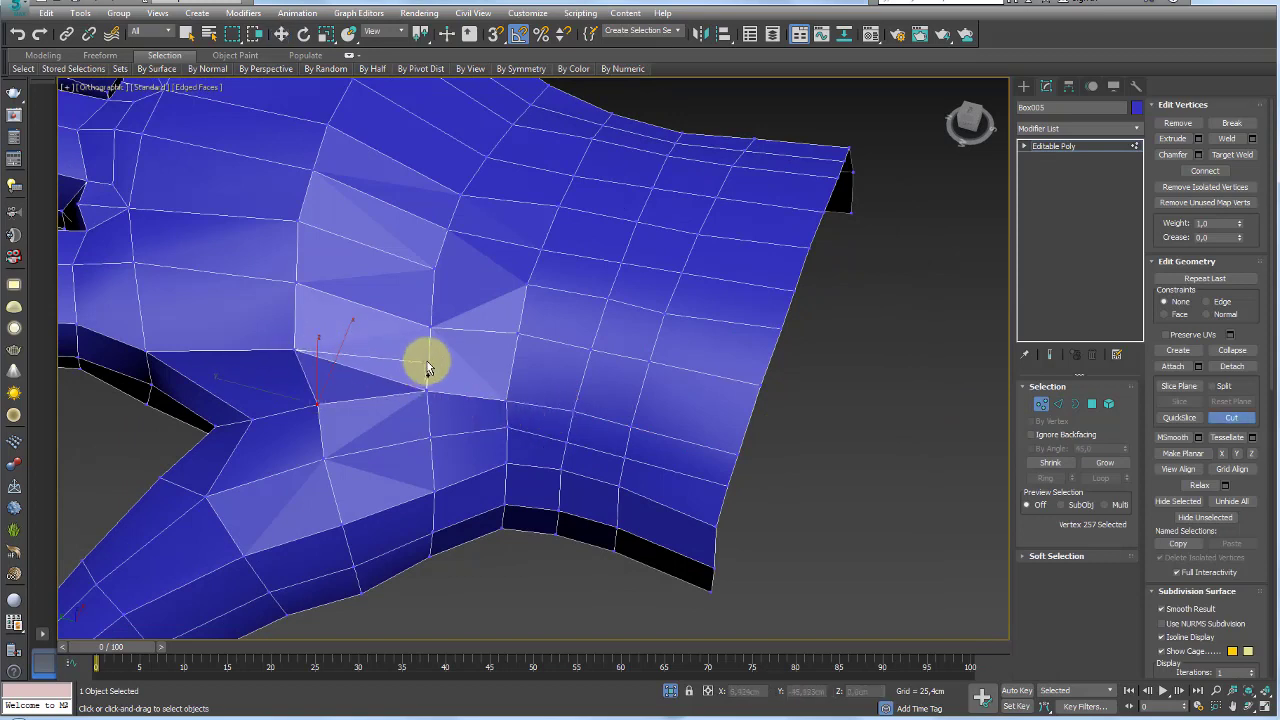
left_click(583, 385)
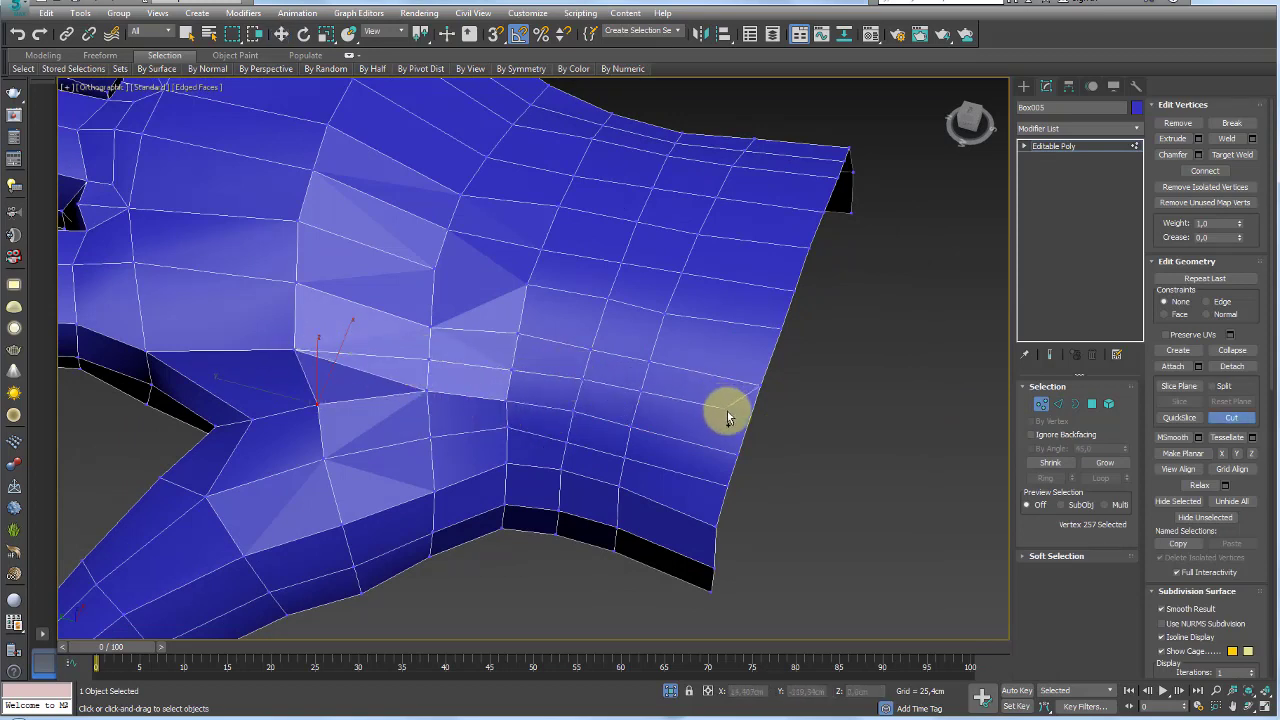
left_click(1058, 403)
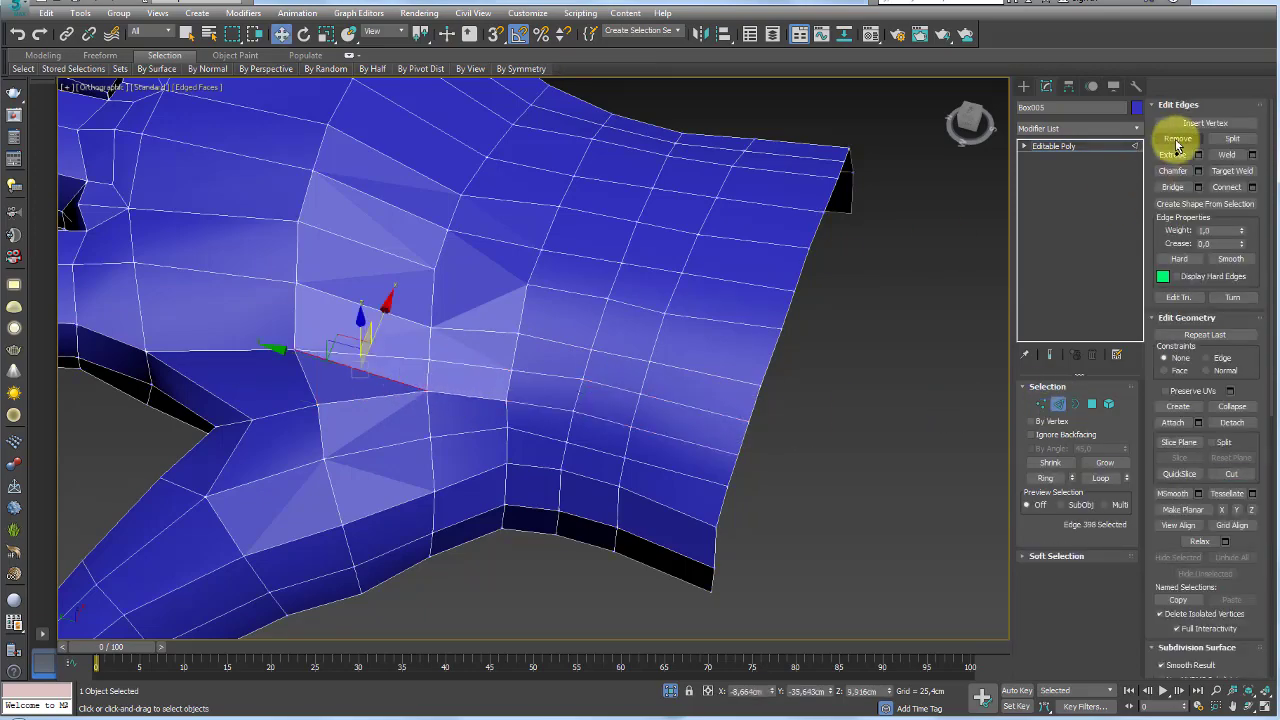
left_click(1175, 138)
scroll(457, 330, "down", 5)
mouse_move(457, 348)
middle_mouse_down("alt")
mouse_move(509, 429)
mouse_move(609, 297)
mouse_move(666, 183)
mouse_move(658, 202)
mouse_move(435, 253)
middle_mouse_up("alt")
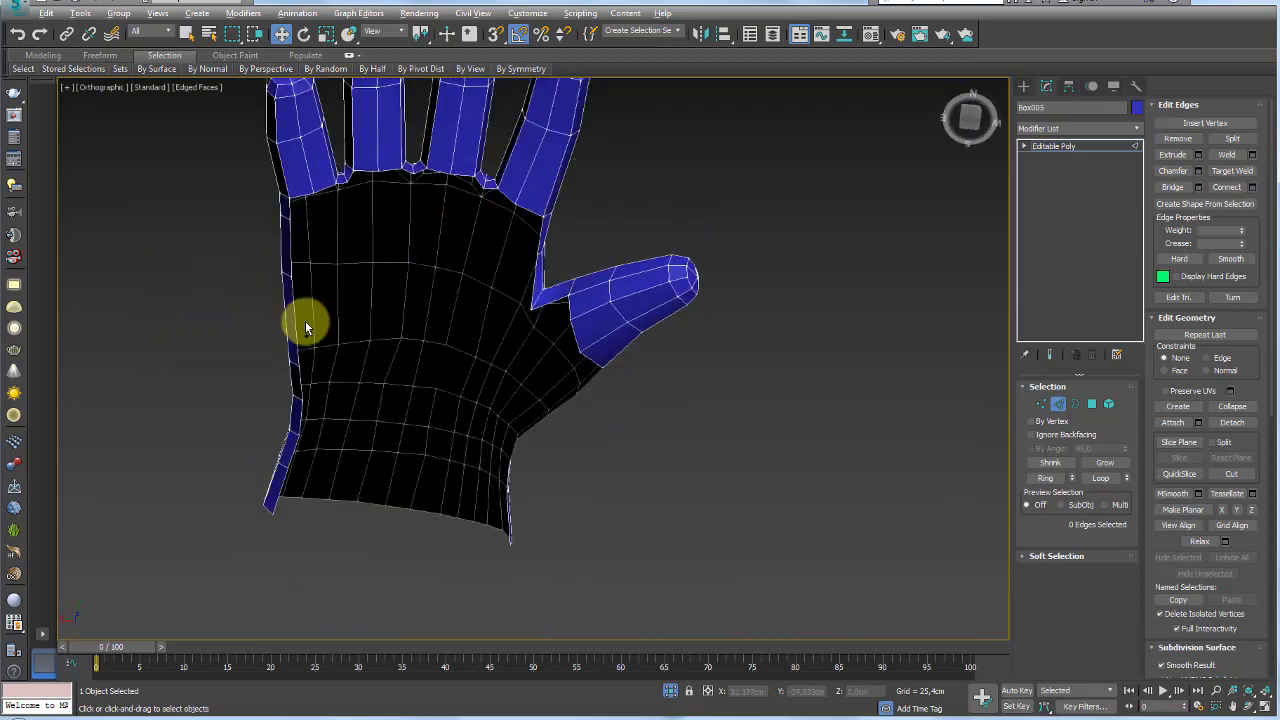
Bridge the two open palm-gap edges to the two finger-base edges
mouse_move(305, 327)
middle_mouse_down("alt")
mouse_move(423, 417)
mouse_move(340, 371)
mouse_move(309, 277)
mouse_move(293, 293)
middle_mouse_up("alt")
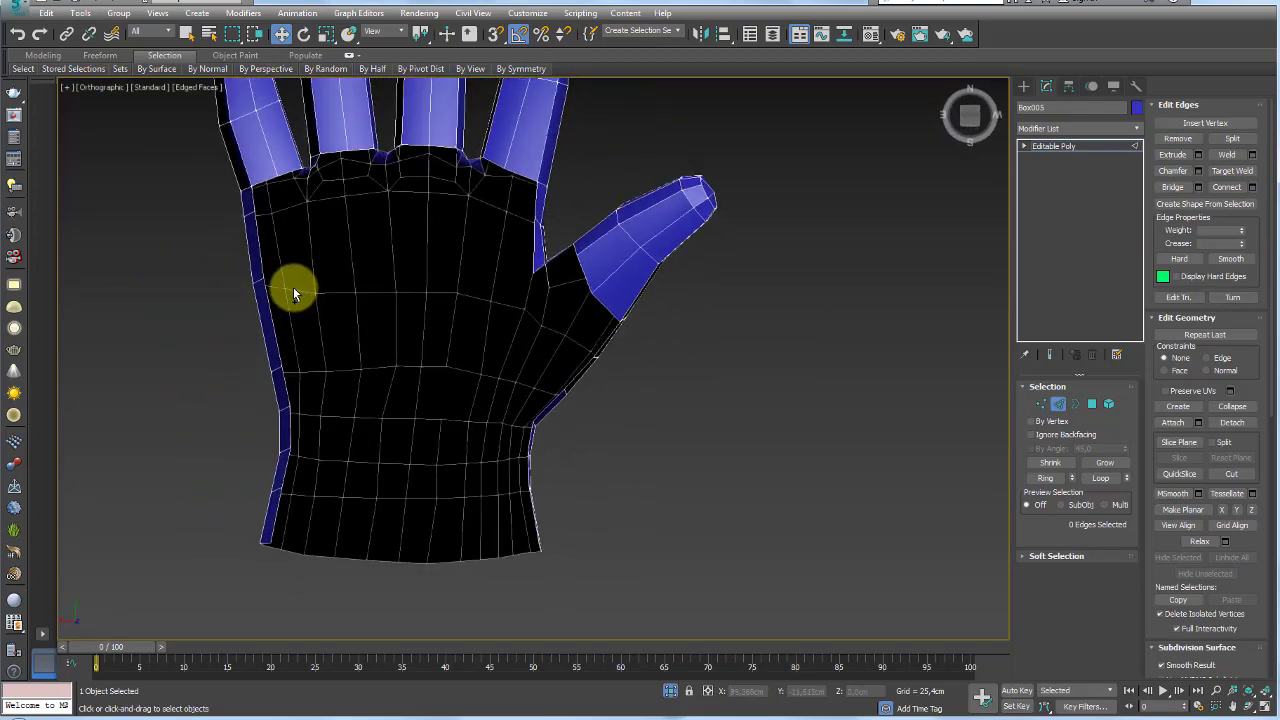
mouse_move(626, 473)
middle_mouse_down("alt")
mouse_move(557, 380)
mouse_move(581, 457)
mouse_move(530, 433)
mouse_move(534, 457)
mouse_move(575, 488)
middle_mouse_up("alt")
left_click(530, 433)
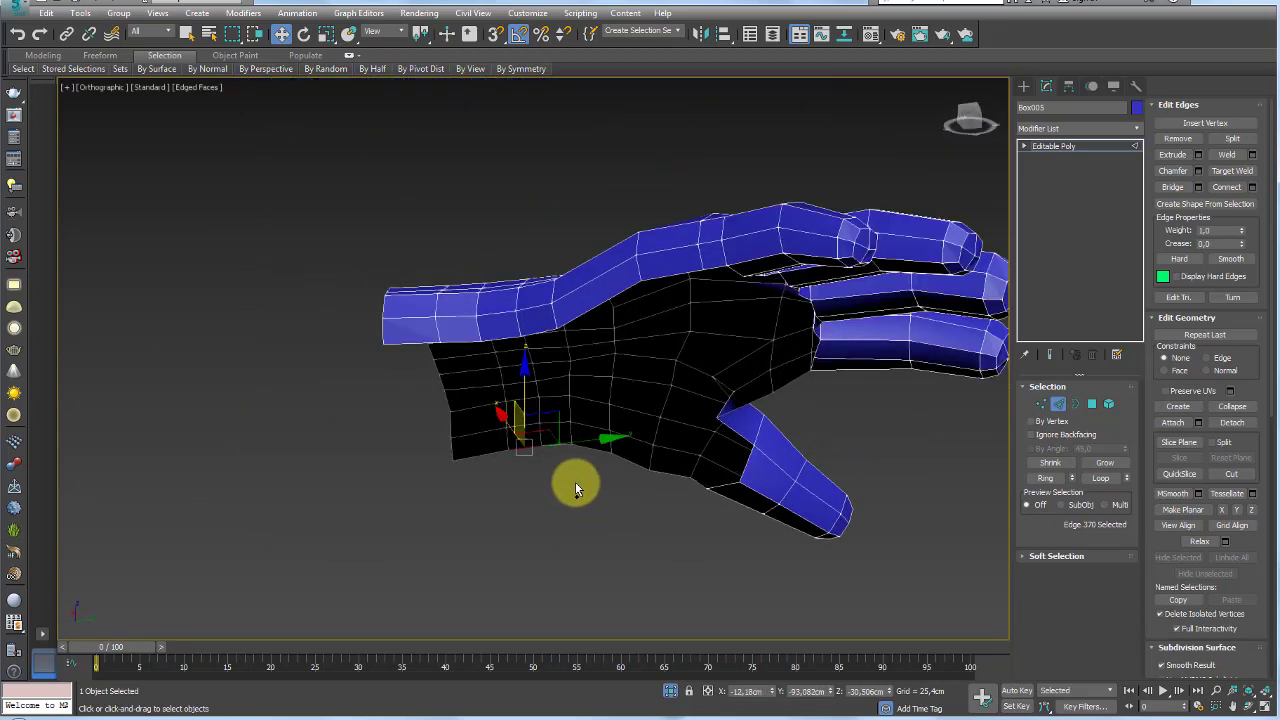
left_click(483, 461, "ctrl")
left_click(415, 348, "ctrl")
left_click(451, 343, "ctrl")
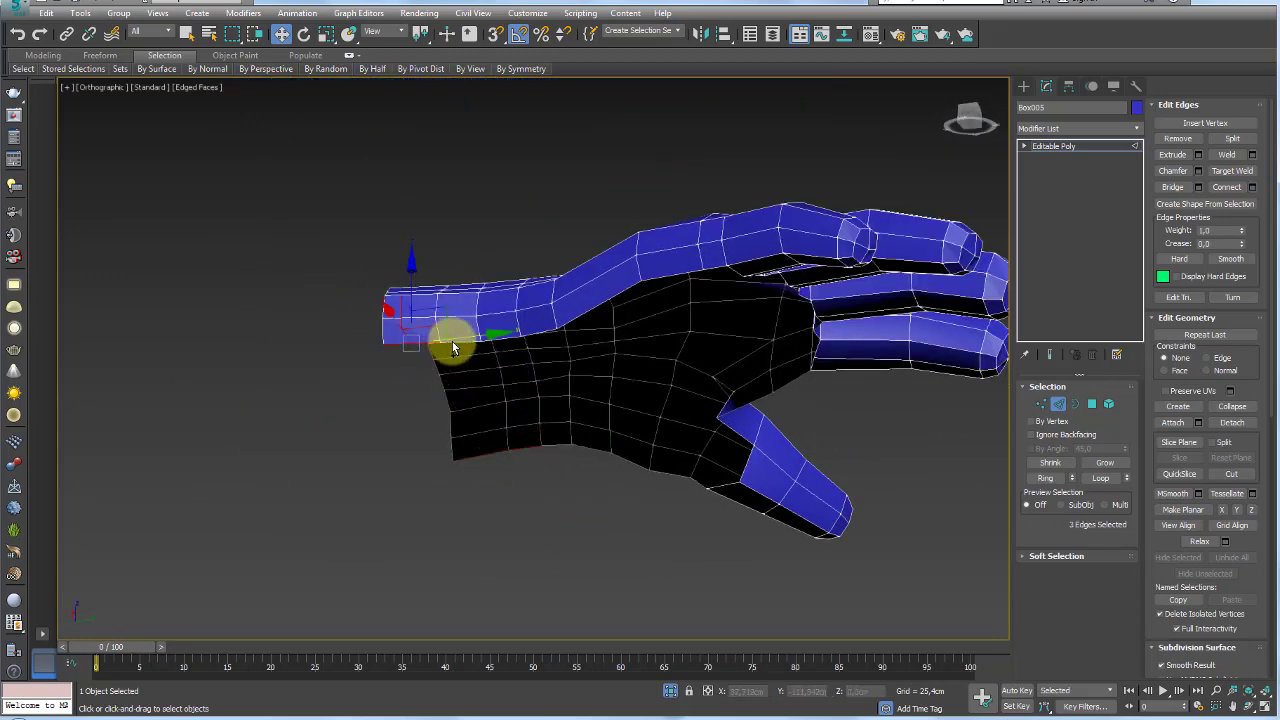
left_click(1172, 187)
Connect the underside edges, pull them down and tilt them 15 degrees
mouse_move(548, 325)
middle_mouse_down("alt")
mouse_move(426, 340)
mouse_move(466, 366)
middle_mouse_up("alt")
left_click(466, 366, "alt")
left_click(1230, 190)
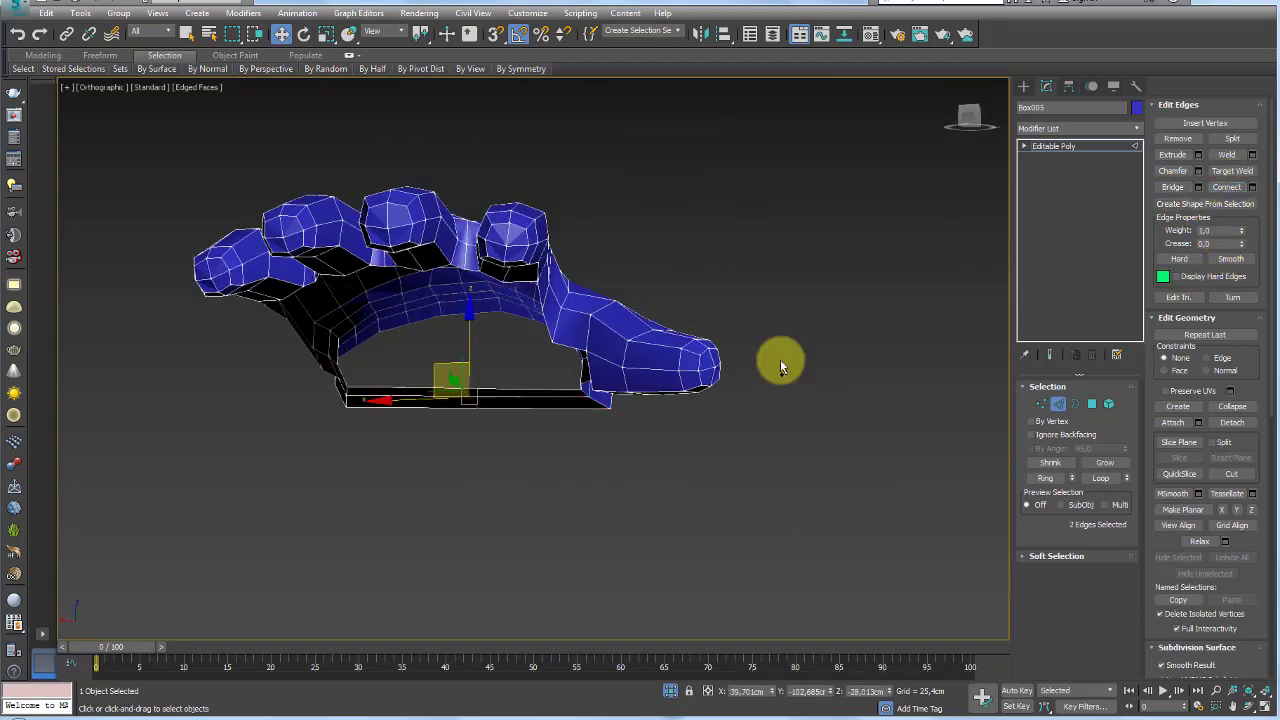
middle_click_drag(780, 359, 504, 358, "alt")
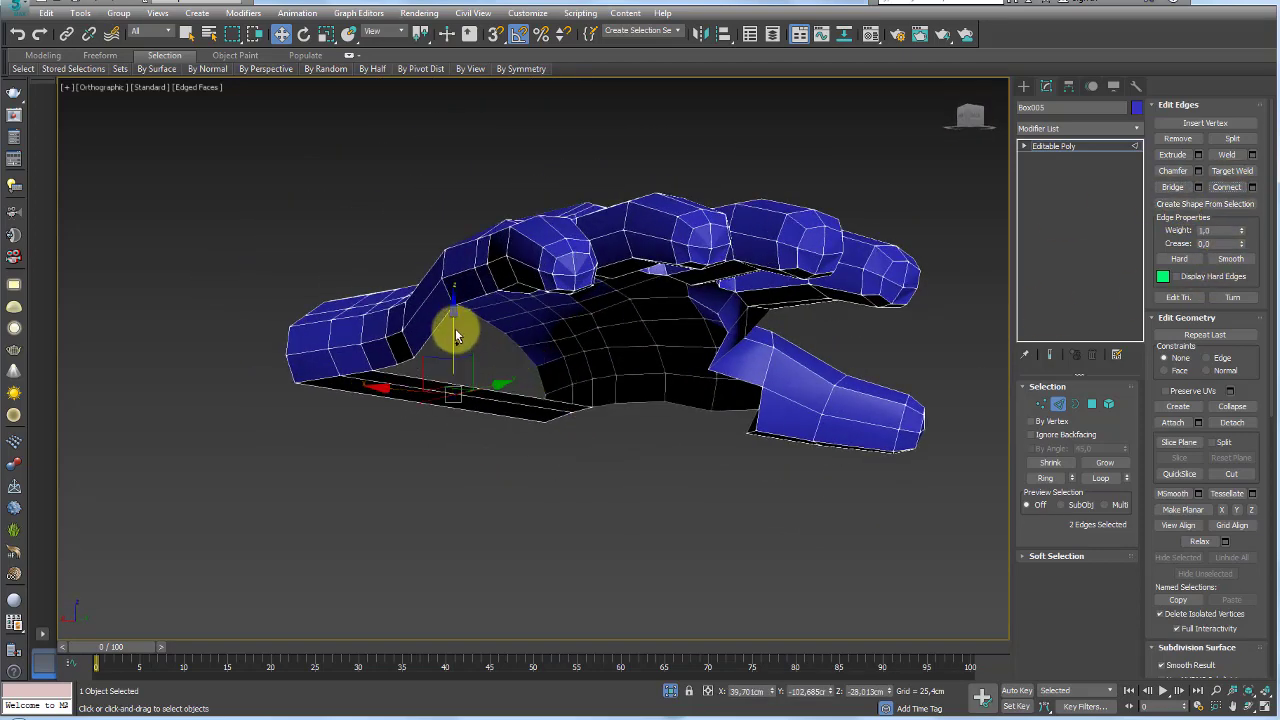
left_click_drag(455, 328, 454, 342)
key("e")
left_click_drag(493, 390, 498, 377)
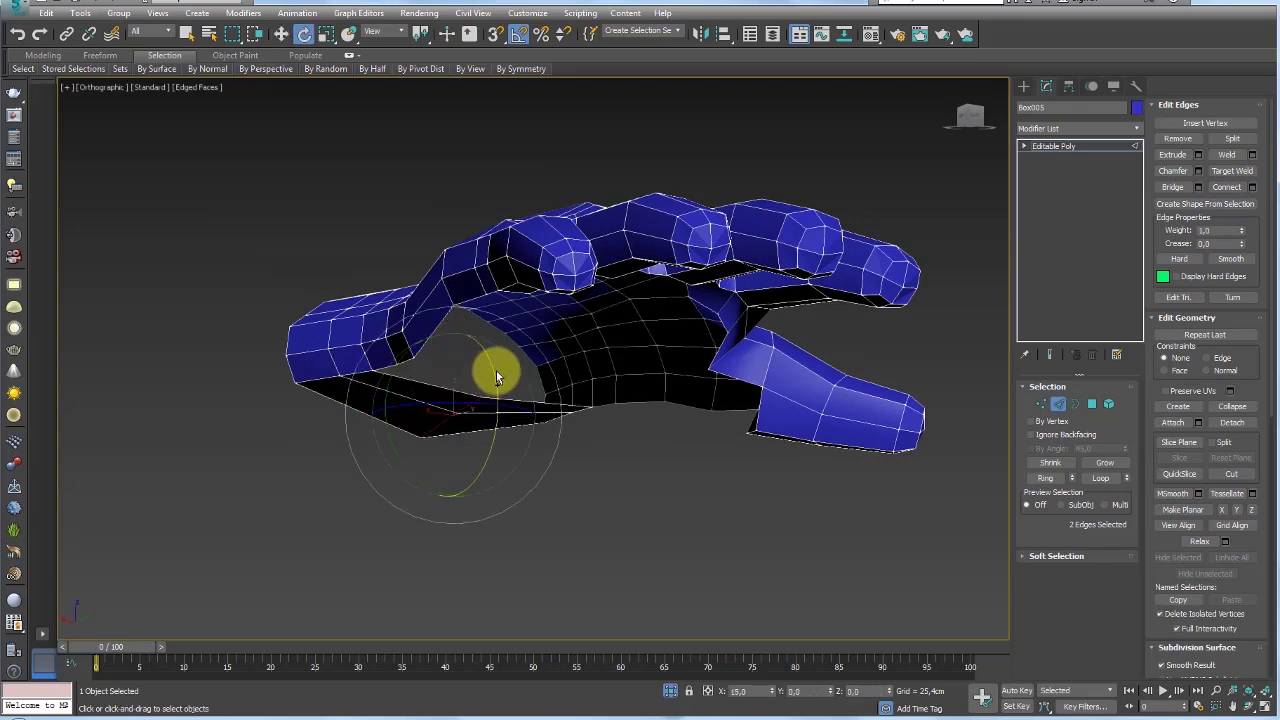
middle_click_drag(529, 410, 457, 372, "alt")
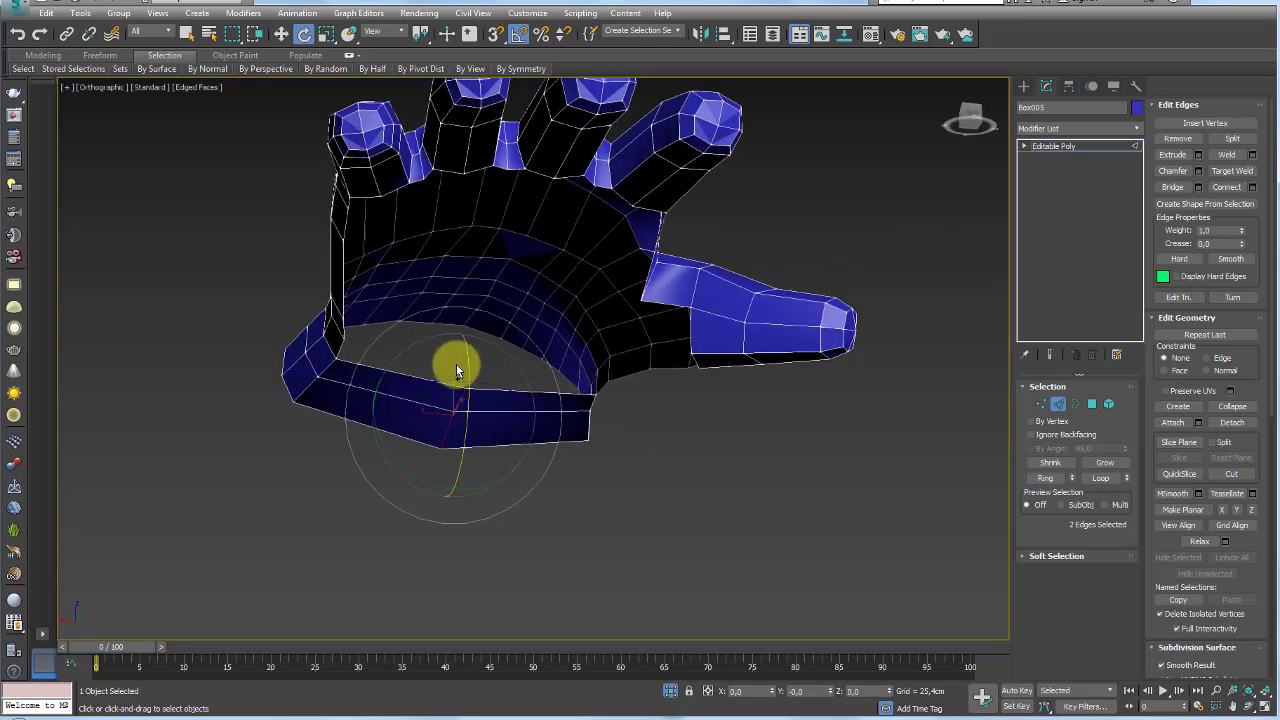
key("w")
Bridge the lower rim edges to fill the remaining gap
left_click(371, 423, "ctrl")
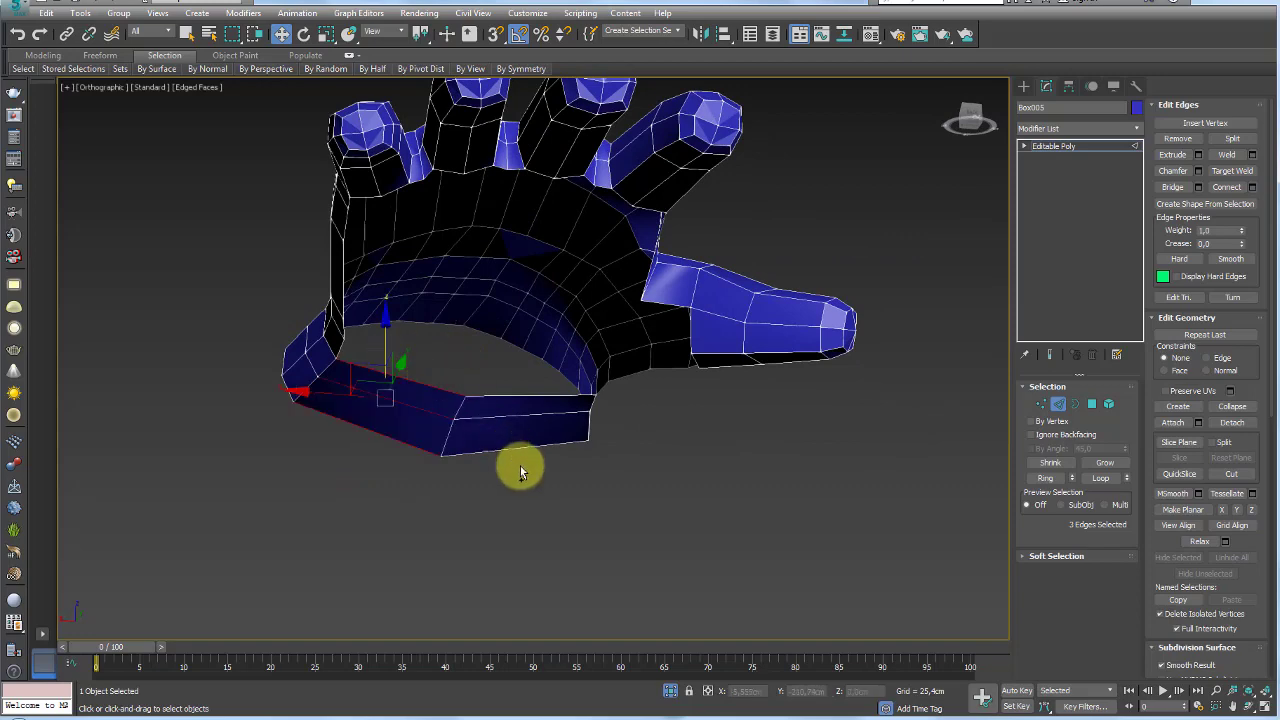
left_click(575, 400, "ctrl")
left_click(1174, 187)
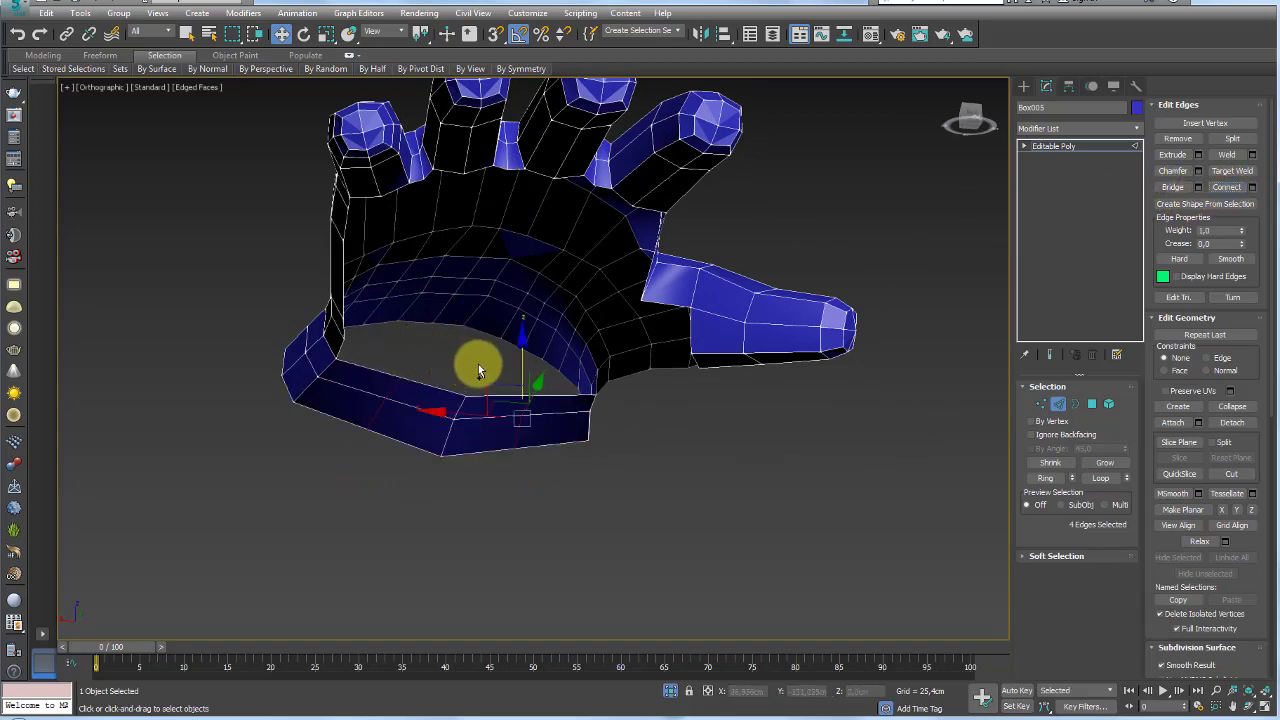
mouse_move(557, 377)
middle_mouse_down("alt")
mouse_move(648, 371)
mouse_move(563, 337)
mouse_move(590, 373)
middle_mouse_up("alt")
scroll(590, 373, "up", 2)
Bridge the two opposite edges across the palm gap into a strip of faces
scroll(566, 269, "down", 4)
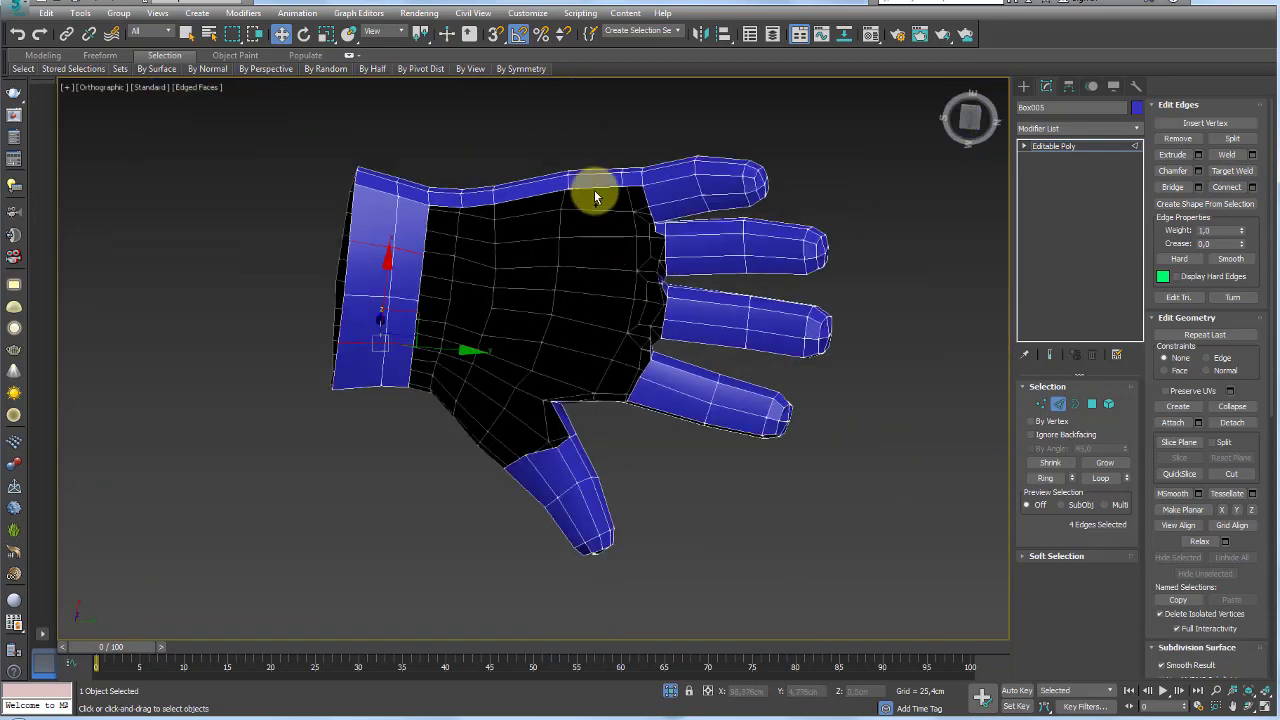
left_click(593, 184)
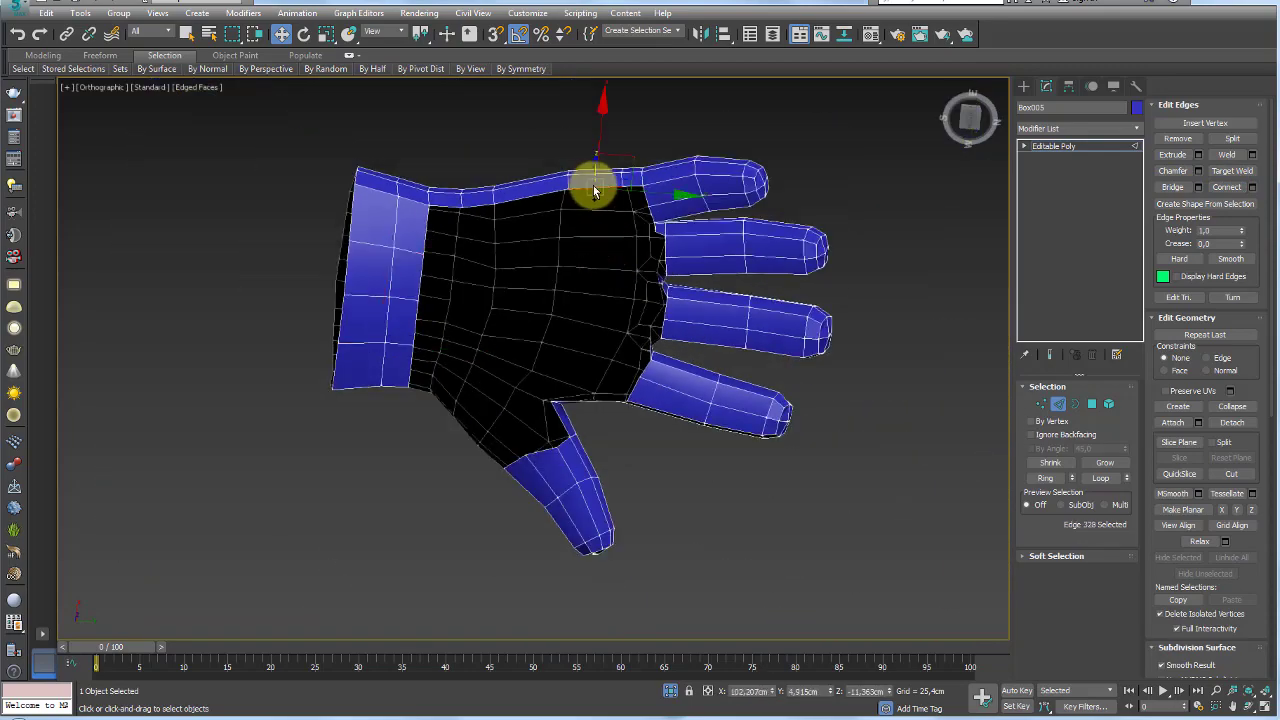
left_click(575, 398, "ctrl")
mouse_move(601, 404)
middle_mouse_down("alt")
mouse_move(611, 321)
mouse_move(598, 381)
mouse_move(600, 340)
middle_mouse_up("alt")
left_click(1172, 187)
mouse_move(640, 300)
middle_mouse_down("alt")
mouse_move(657, 229)
mouse_move(595, 254)
middle_mouse_up("alt")
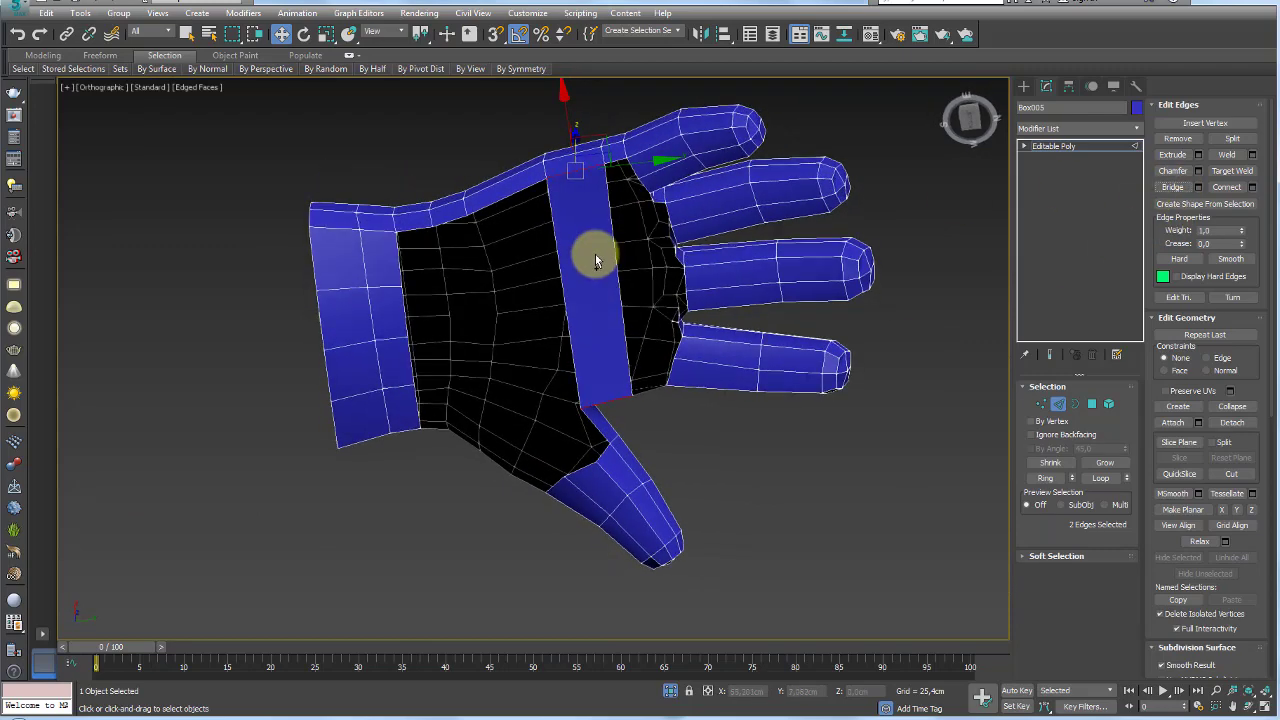
Connect the strip's two long edges with a new edge through its middle
left_click(623, 271, "ctrl")
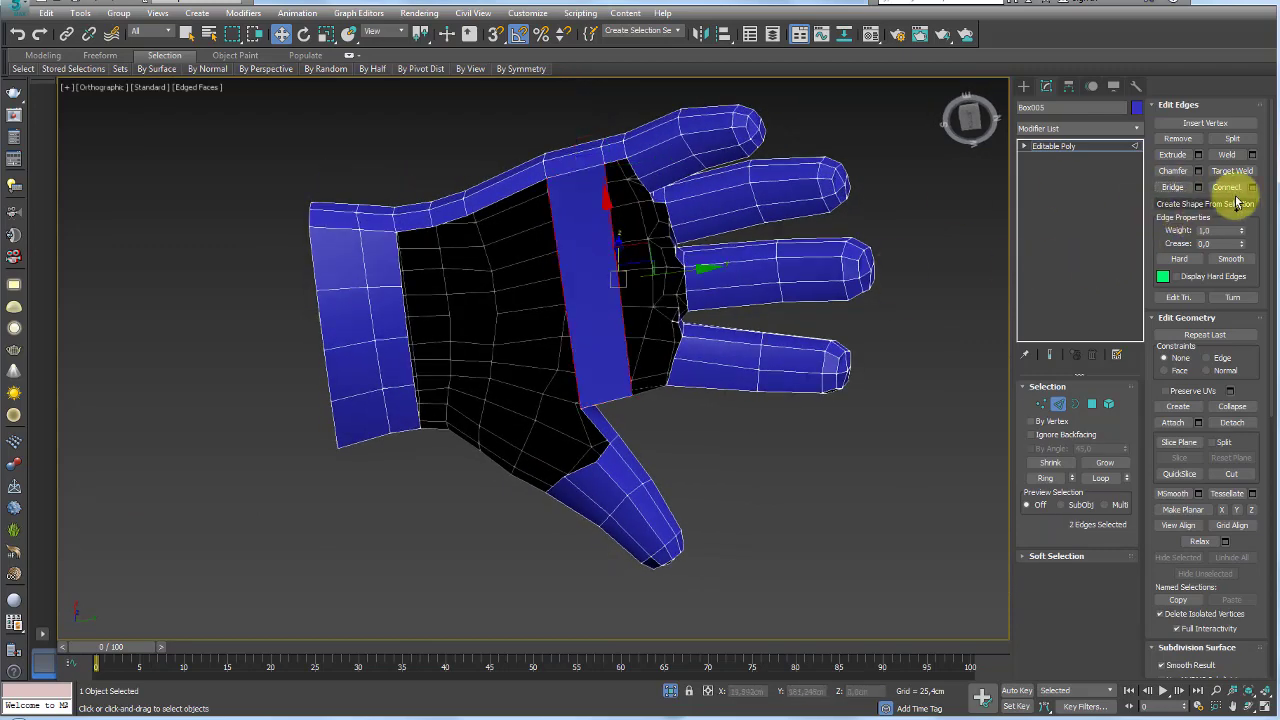
left_click(1252, 187)
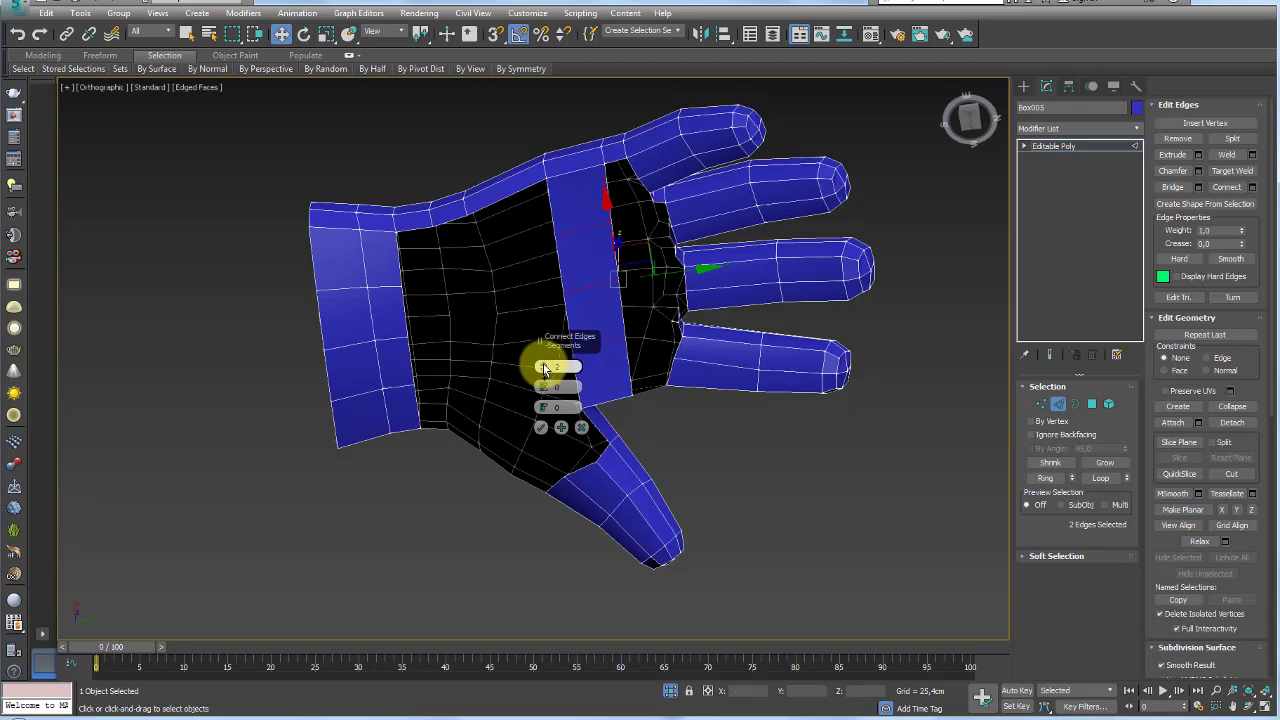
left_click(540, 430)
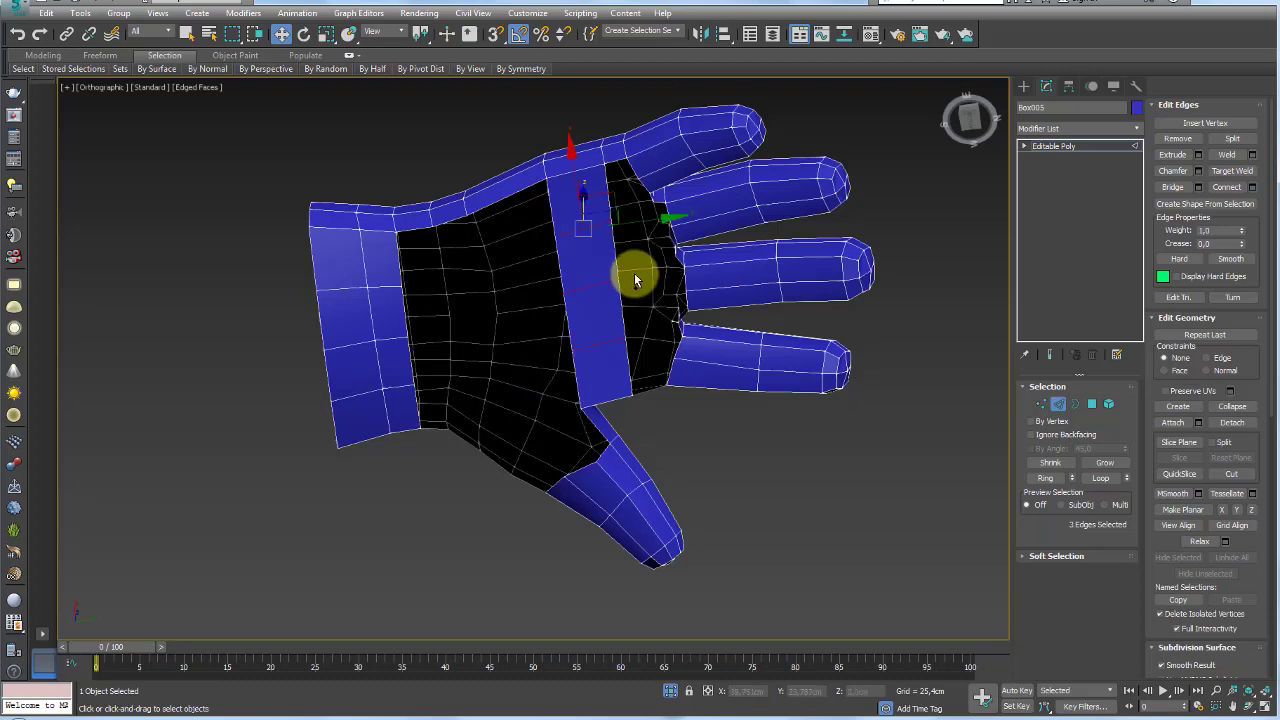
middle_click_drag(629, 277, 528, 208, "alt")
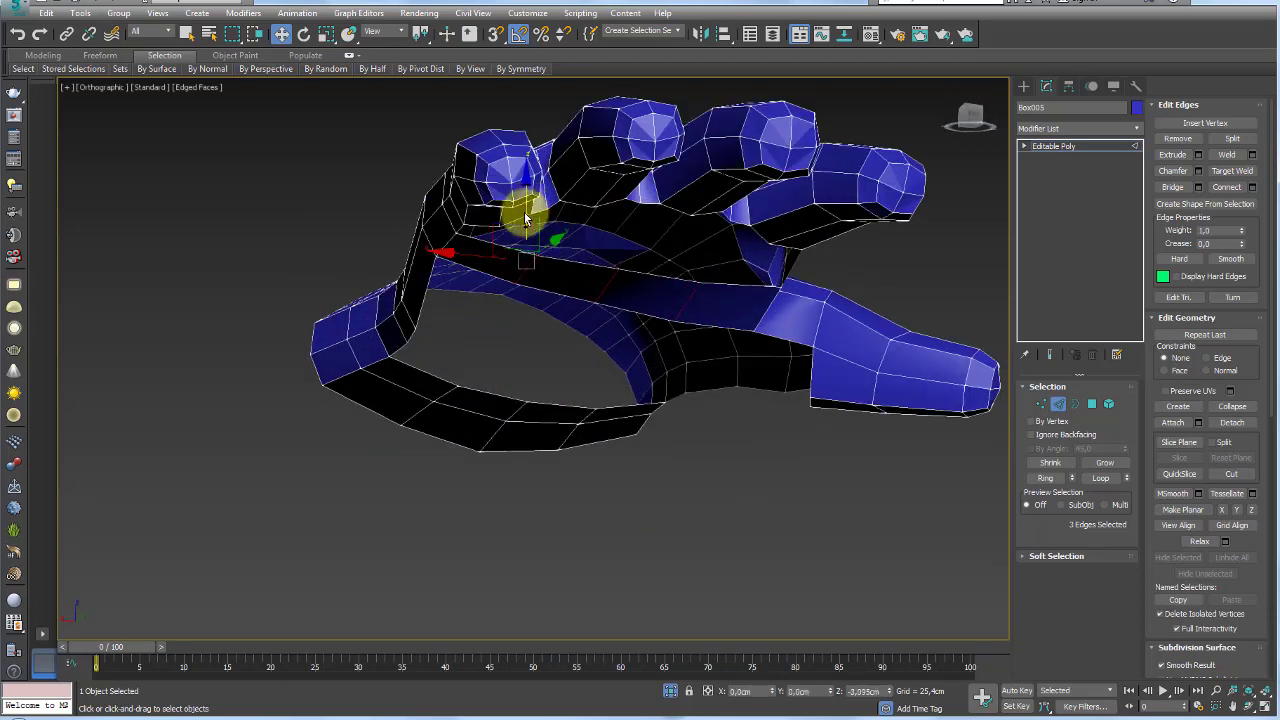
middle_click_drag(663, 246, 606, 254, "alt")
Change the rotation pivot centre and rotate the selected edges 5 degrees about Z
key("e")
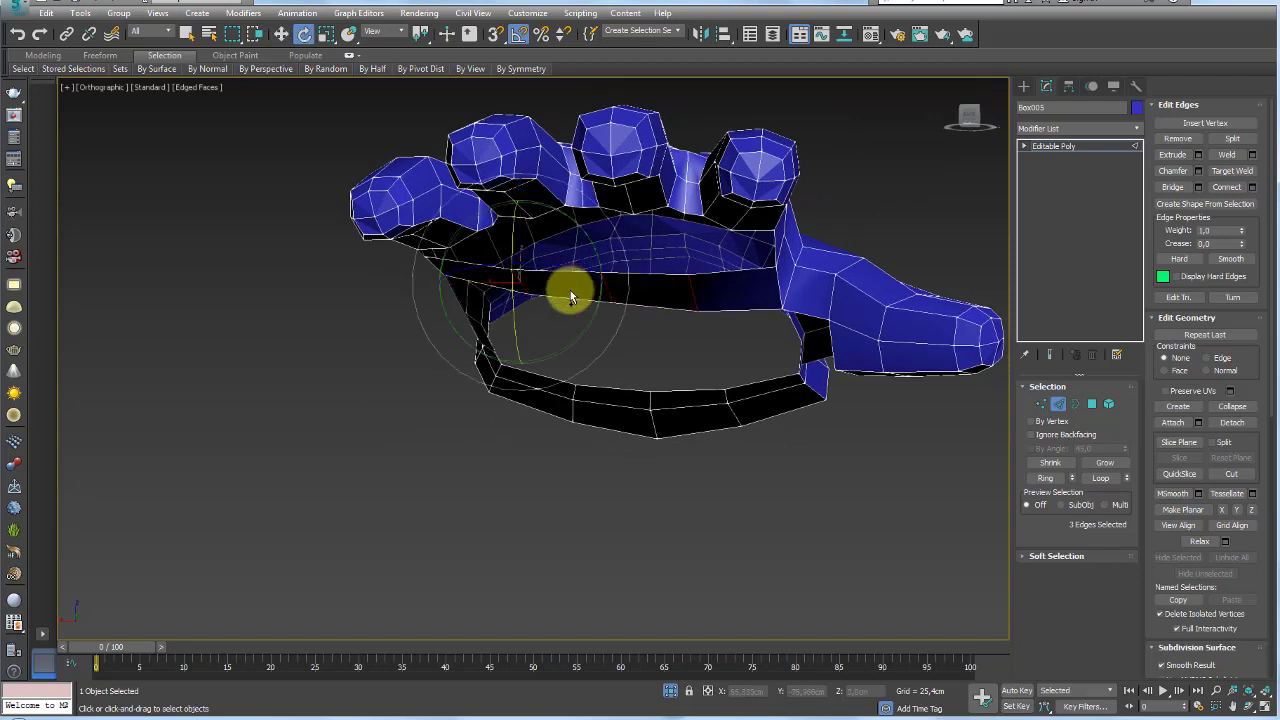
left_click_drag(422, 36, 424, 95)
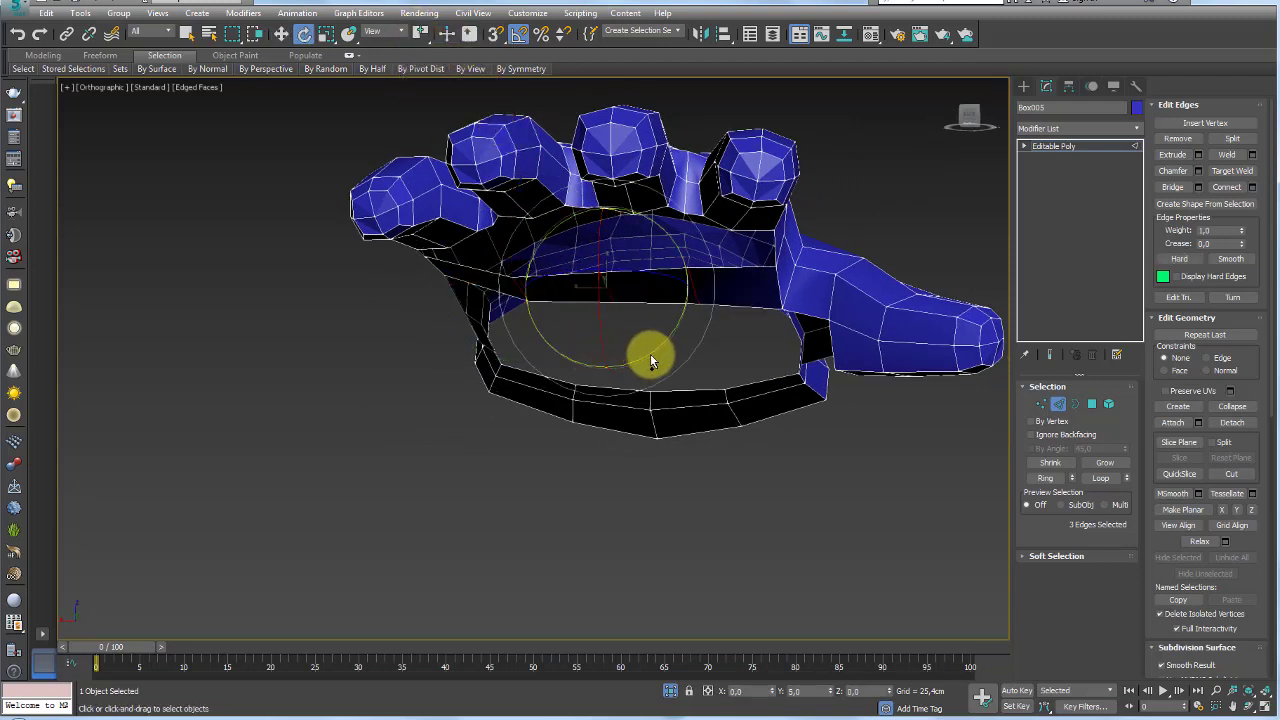
key("w")
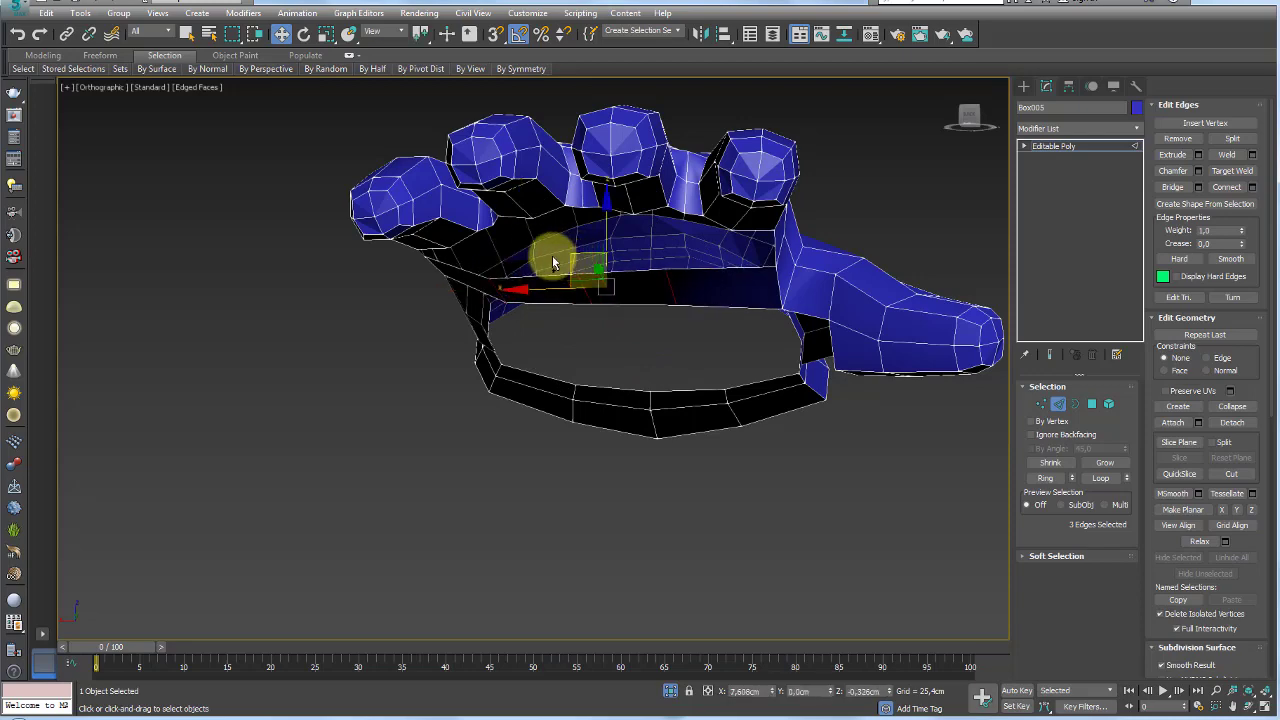
mouse_move(552, 255)
middle_mouse_down("alt")
mouse_move(630, 231)
mouse_move(580, 240)
middle_mouse_up("alt")
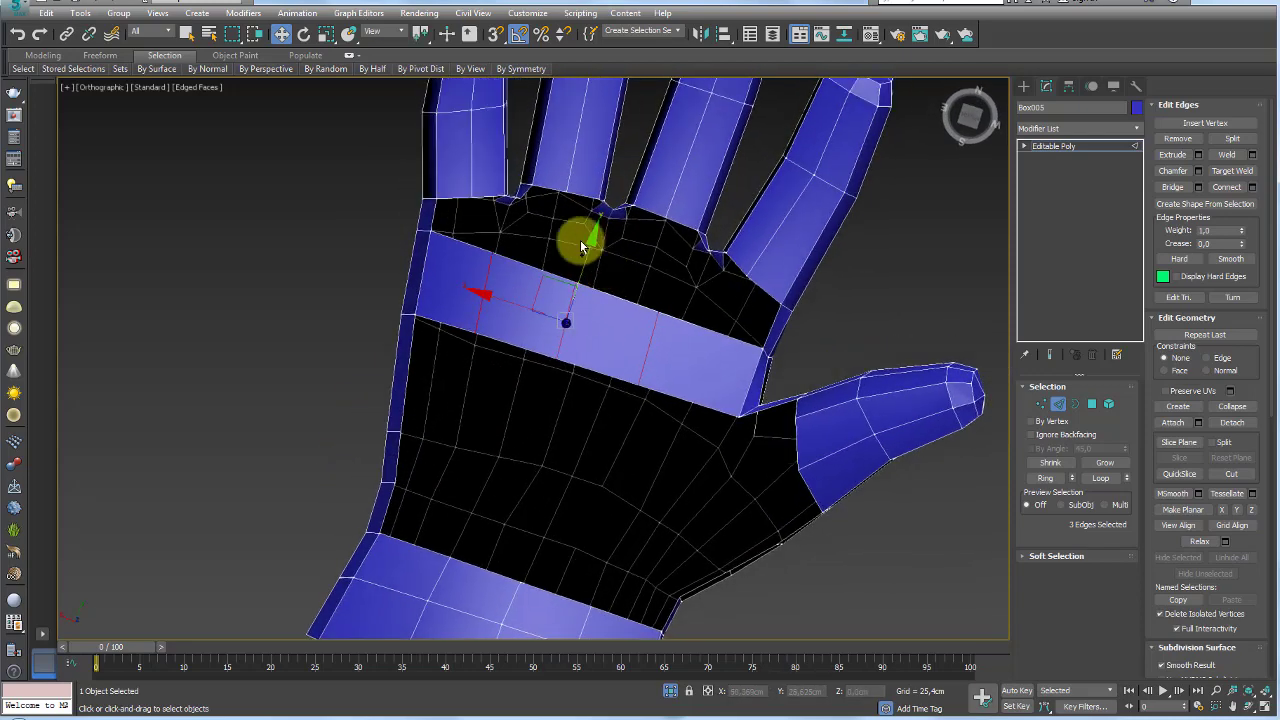
key("e")
left_click_drag(650, 307, 647, 305)
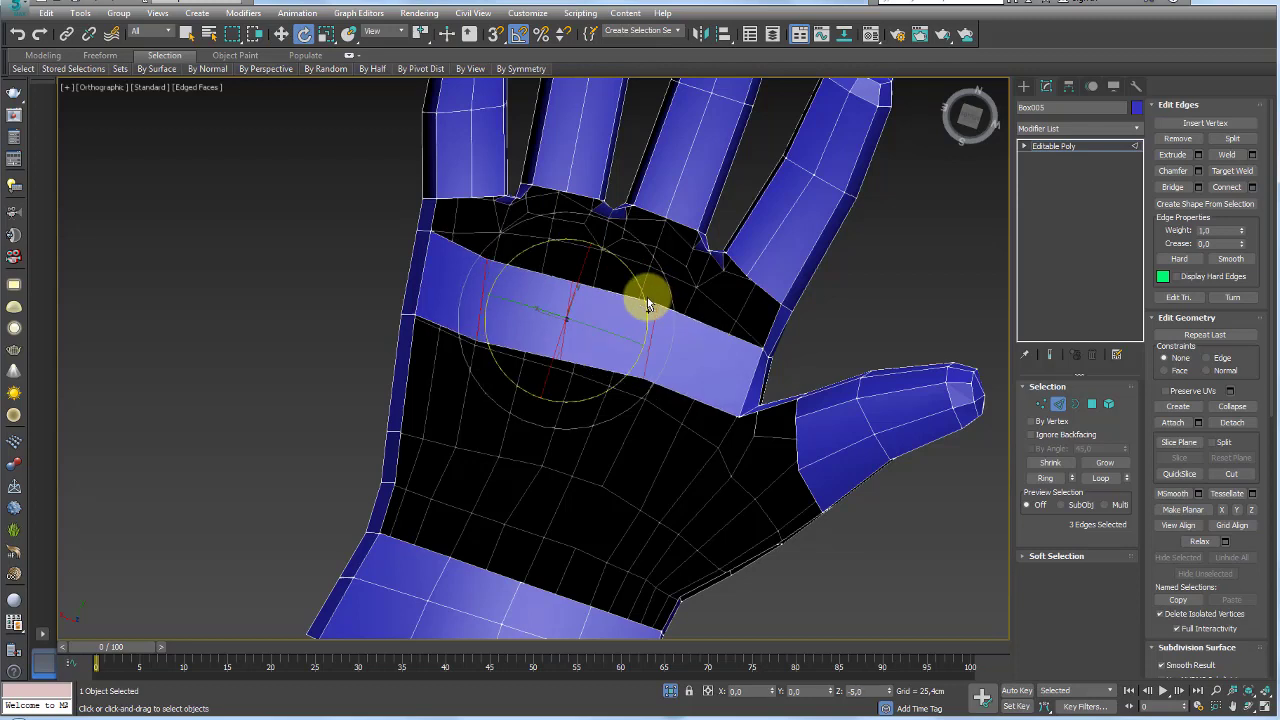
key("w")
Select four edges along the top of the palm band
left_click(651, 343)
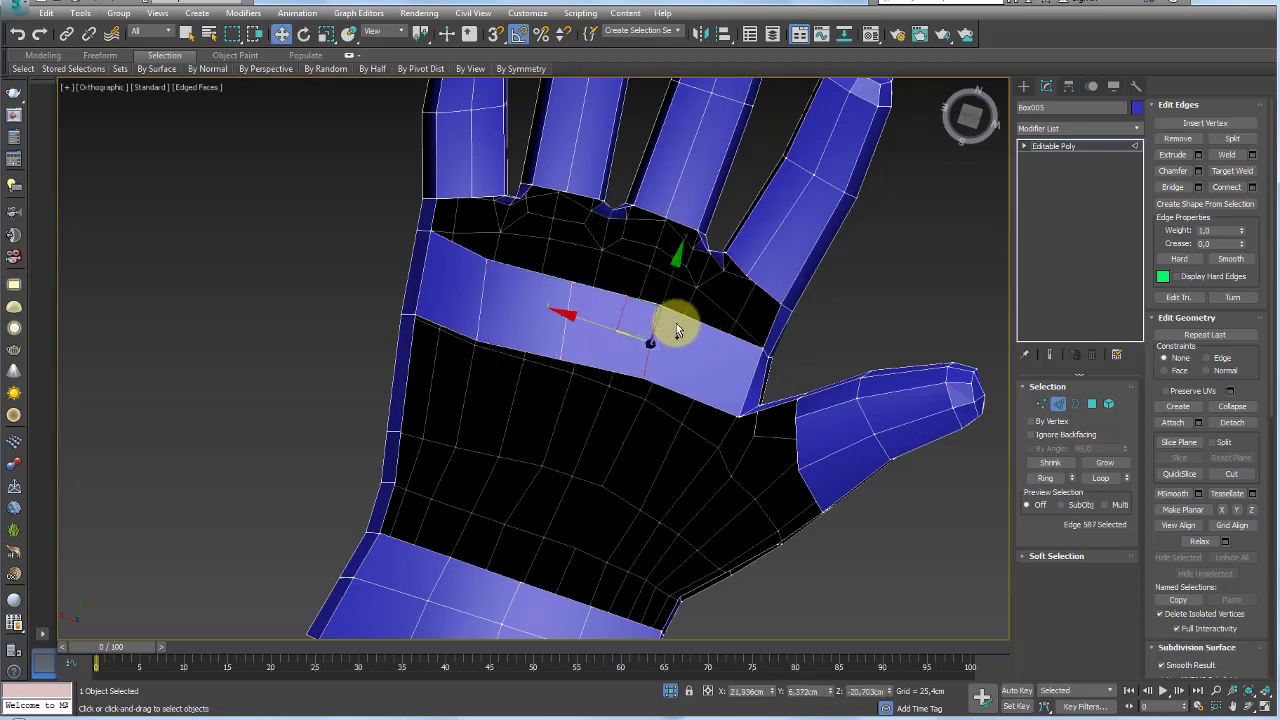
left_click(560, 287)
mouse_move(623, 209)
middle_mouse_down("alt")
mouse_move(606, 300)
mouse_move(571, 257)
middle_mouse_up("alt")
middle_click_drag(491, 251, 467, 289, "alt")
left_click(467, 289)
left_click(543, 300, "ctrl")
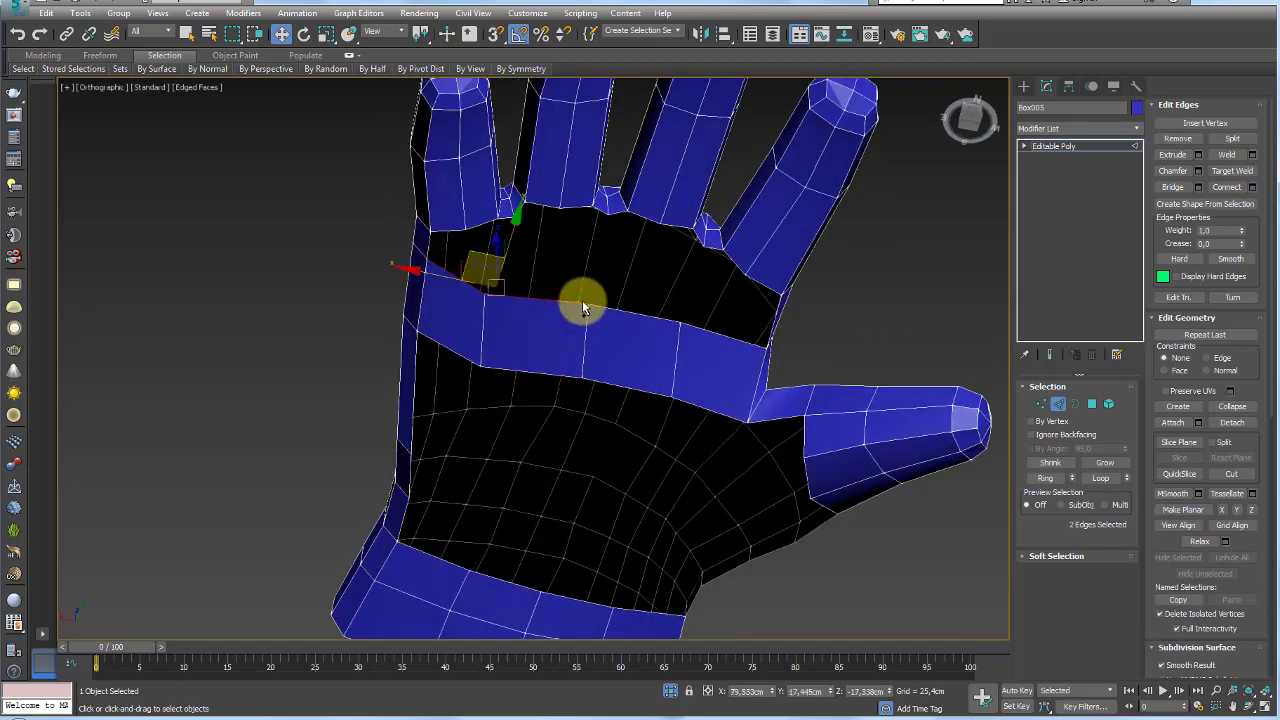
left_click(631, 312, "ctrl")
left_click(712, 344, "ctrl")
Ring the band-top edges and connect them with new crosswise edges
left_click(1045, 478)
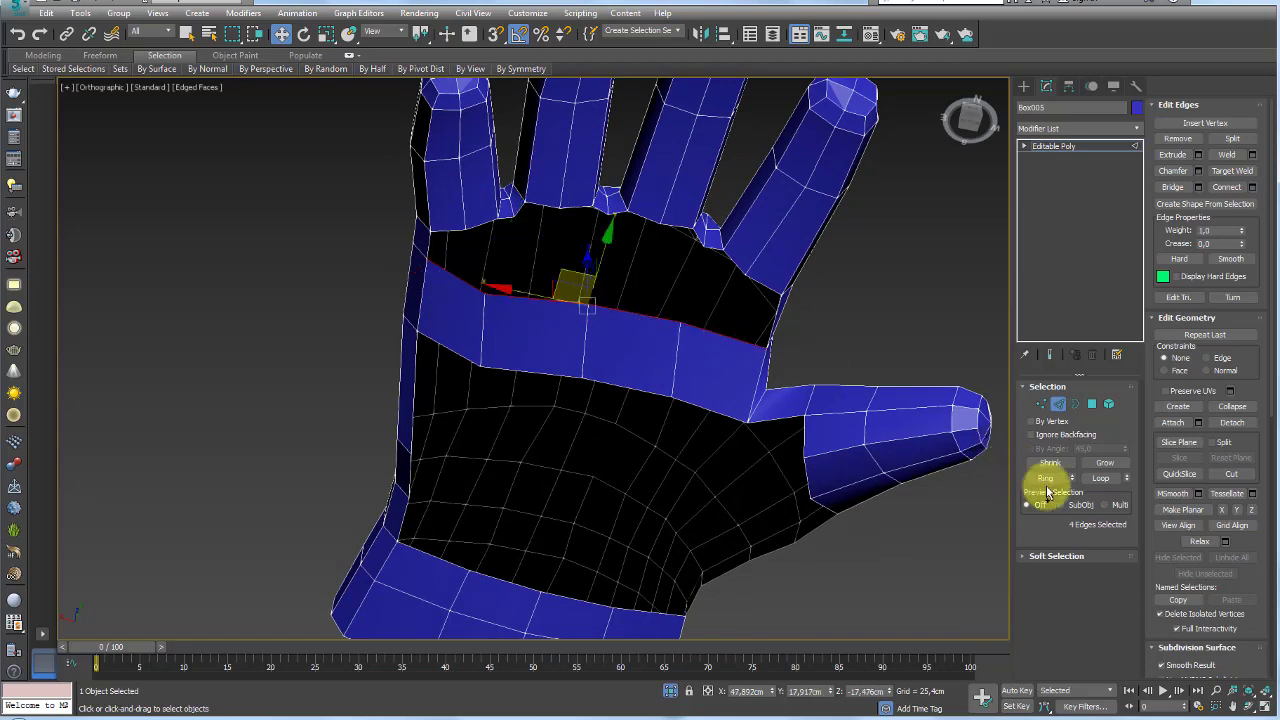
middle_click_drag(986, 271, 663, 363, "alt")
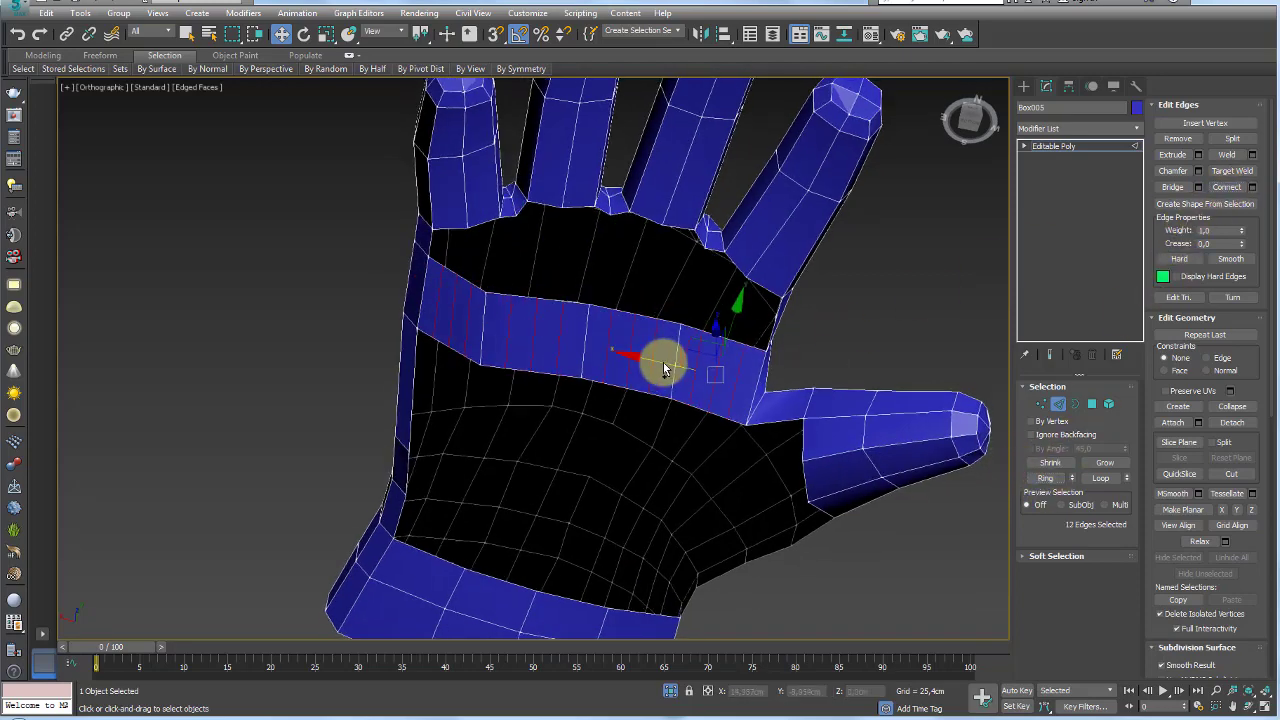
left_click(1252, 187)
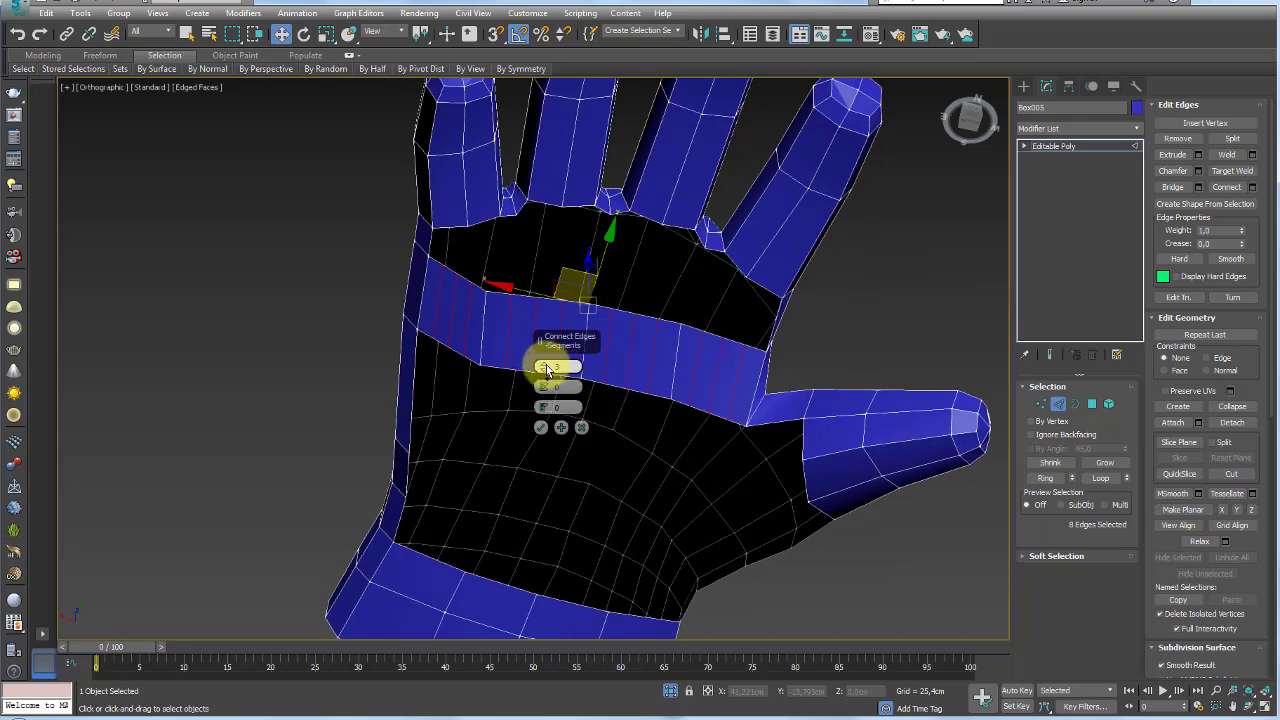
left_click(537, 429)
middle_click_drag(600, 323, 514, 283, "alt")
Bridge the first two finger bases to the band-top edges below them
scroll(484, 250, "up", 3)
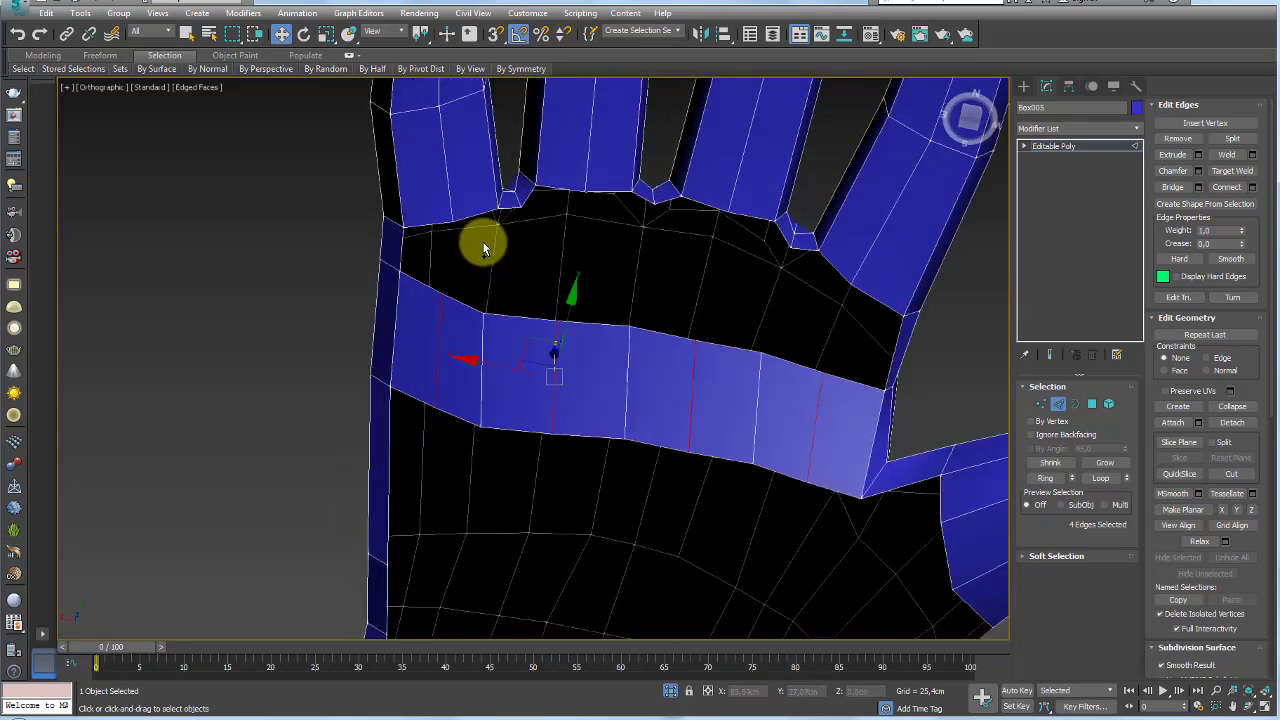
left_click(462, 220)
left_click(423, 224, "ctrl")
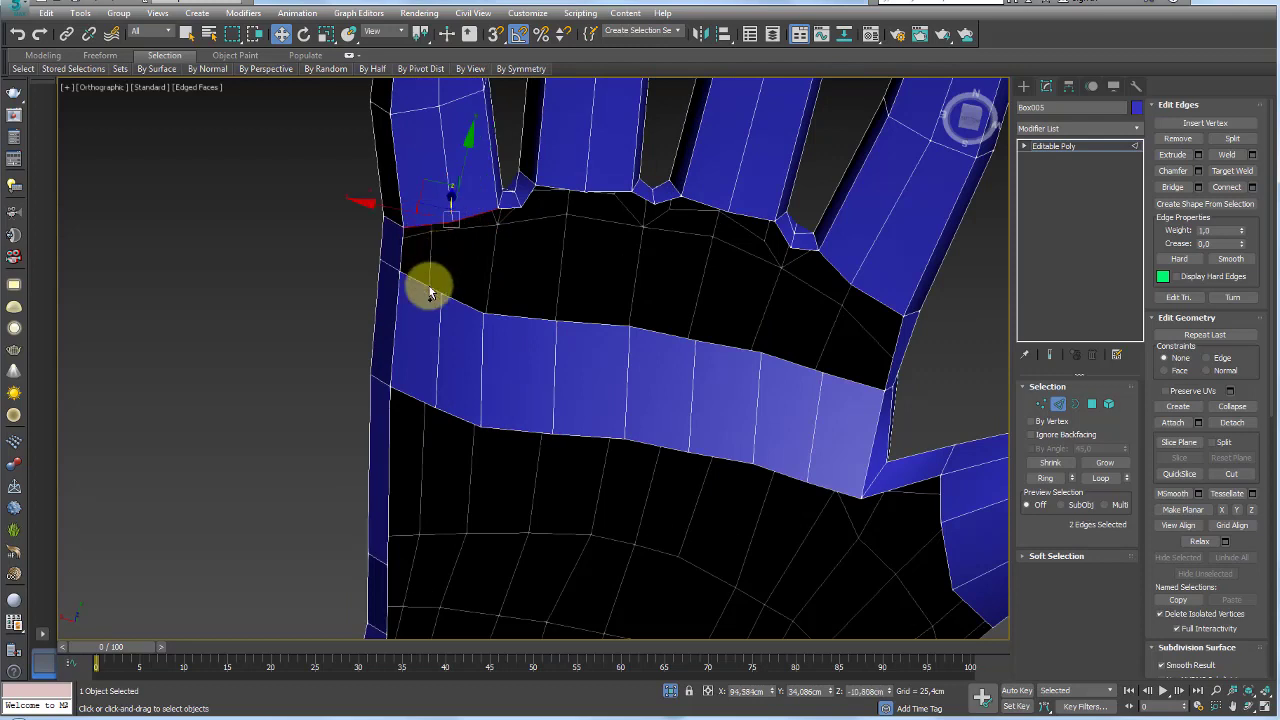
left_click(429, 286, "ctrl")
left_click(474, 300, "ctrl")
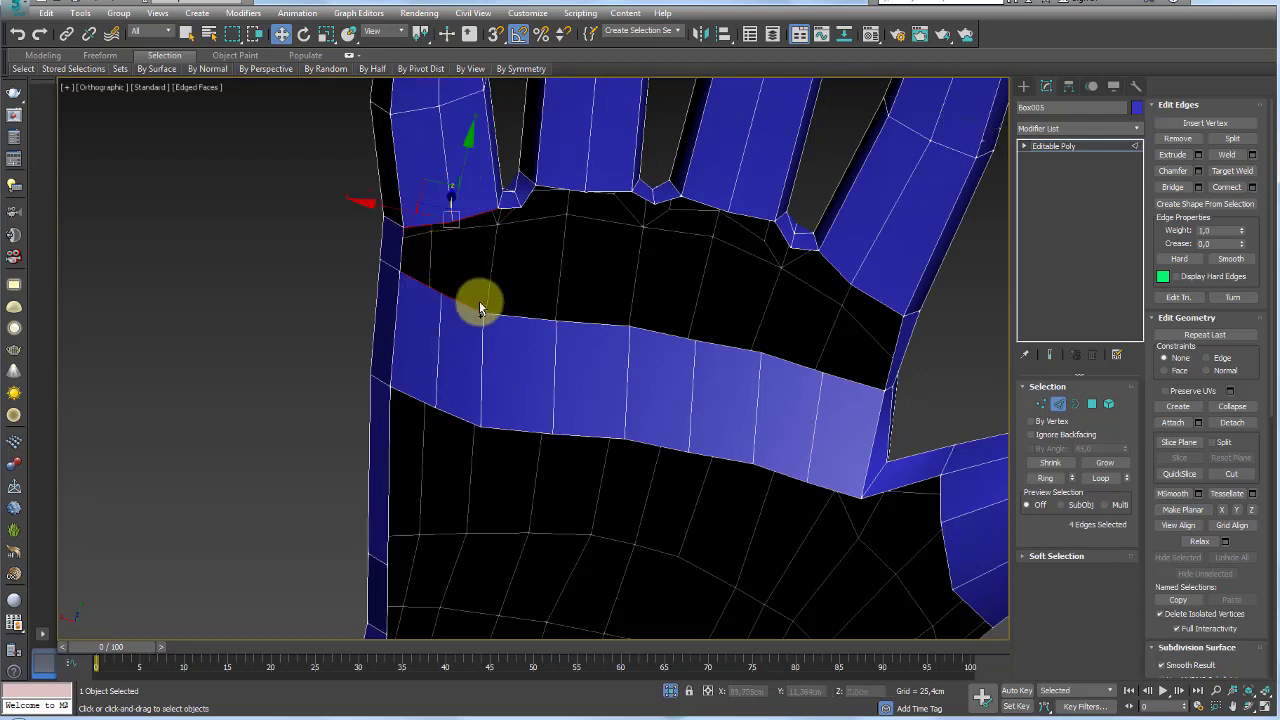
left_click(1172, 187)
left_click(722, 210)
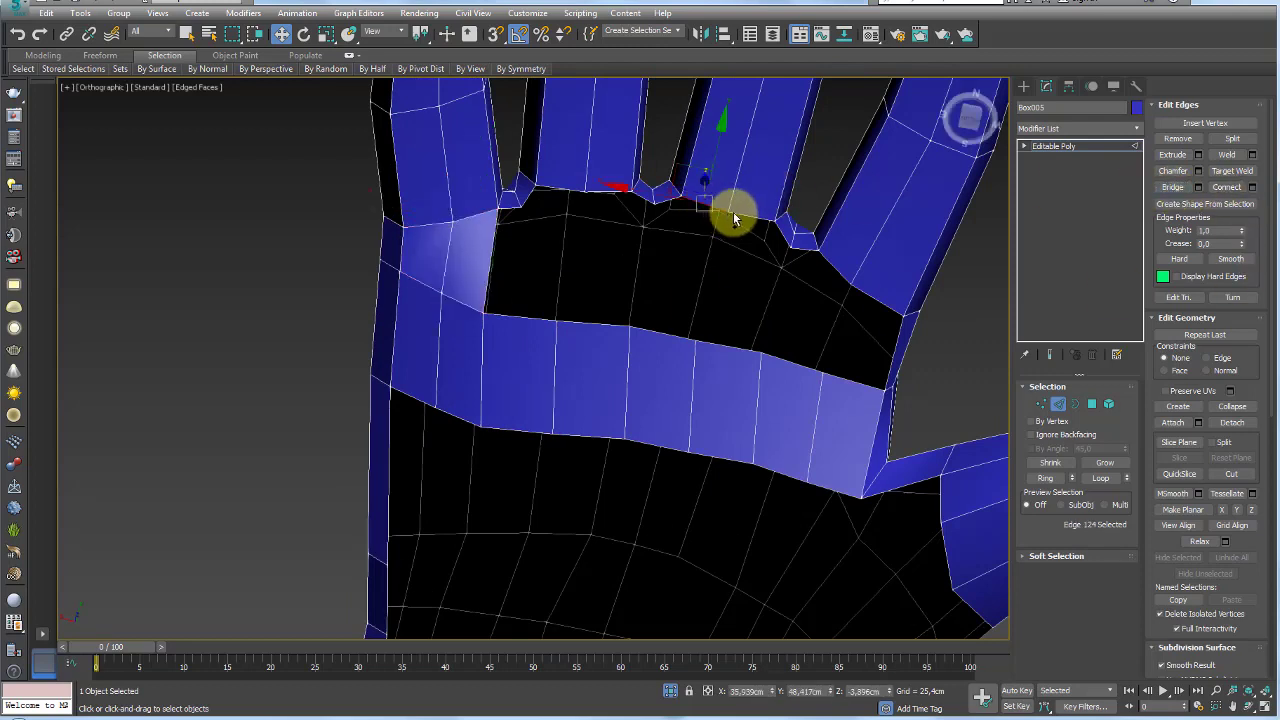
left_click(725, 352, "ctrl")
left_click(663, 337, "ctrl")
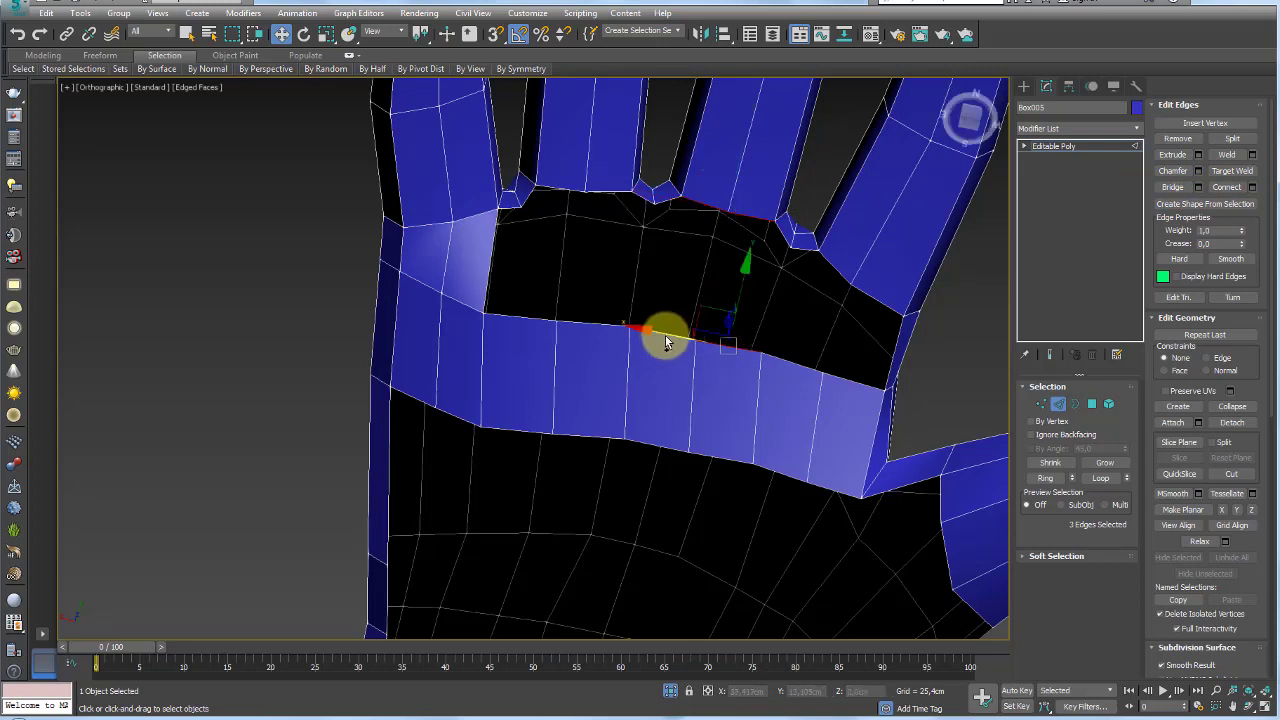
left_click(1172, 187)
Bridge the holes under the third and last fingers to the band
left_click(563, 191)
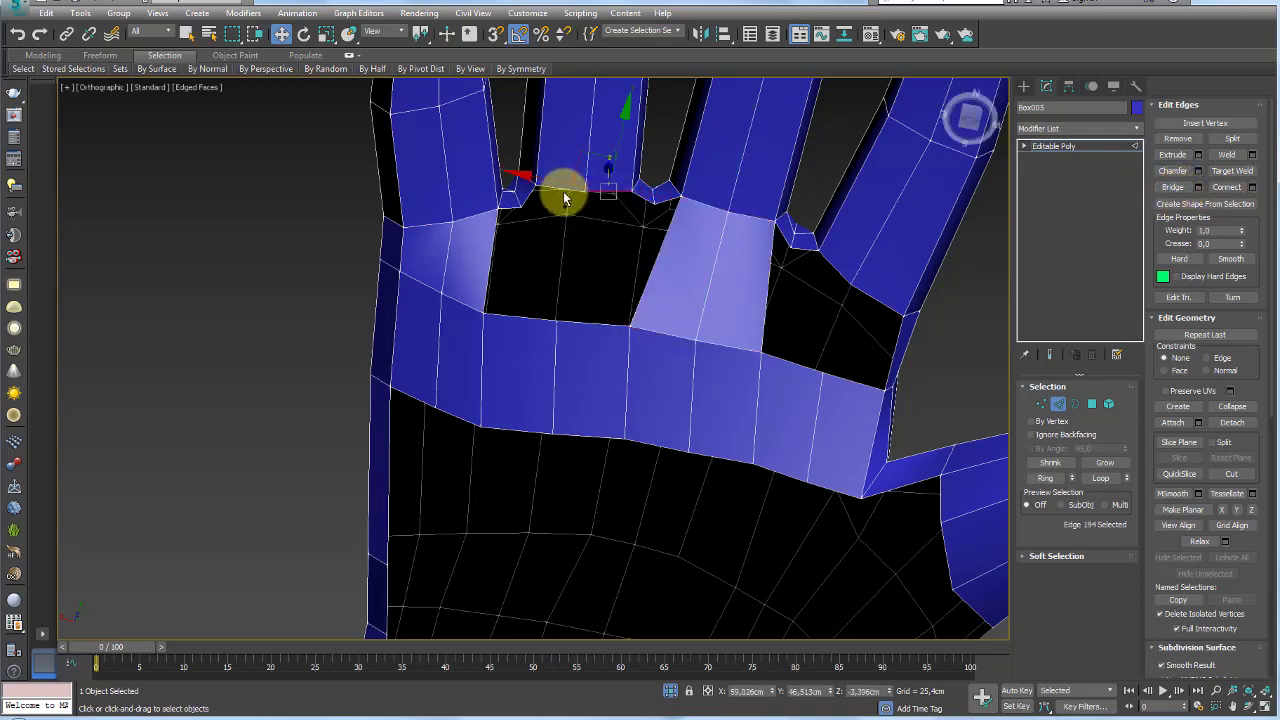
left_click(545, 318, "ctrl")
left_click(583, 321, "ctrl")
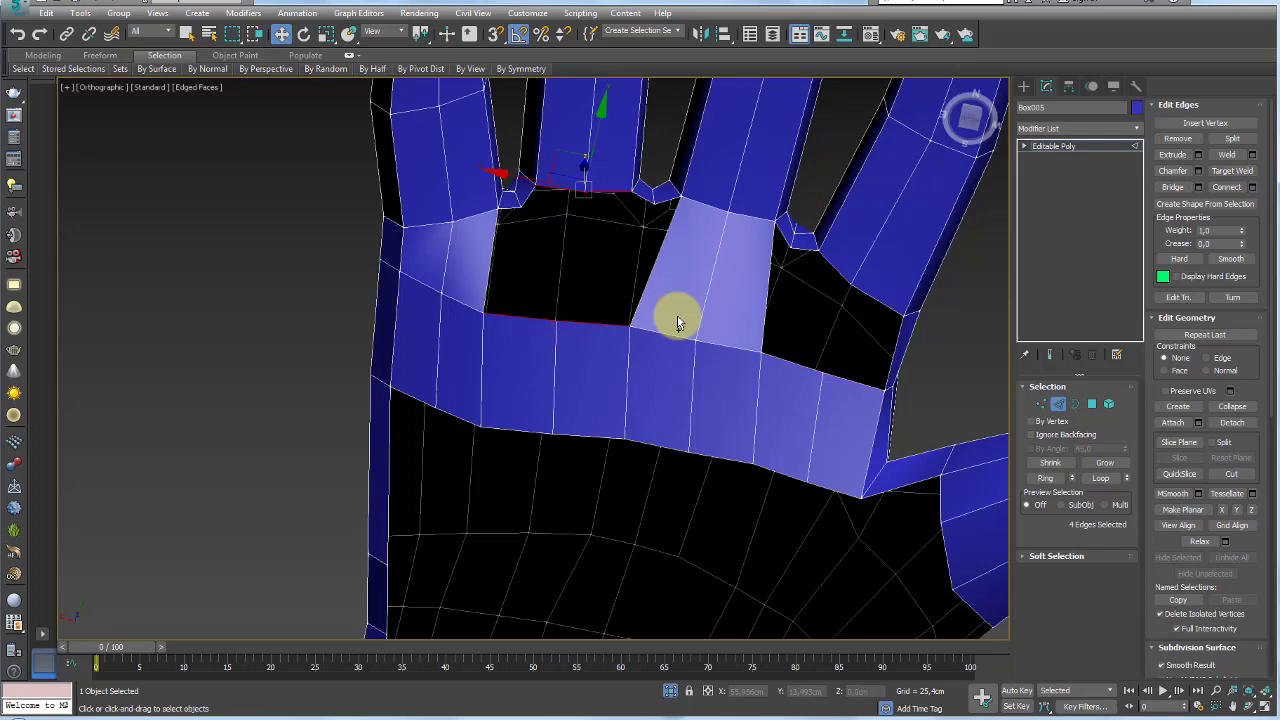
left_click(1172, 187)
left_click(841, 276)
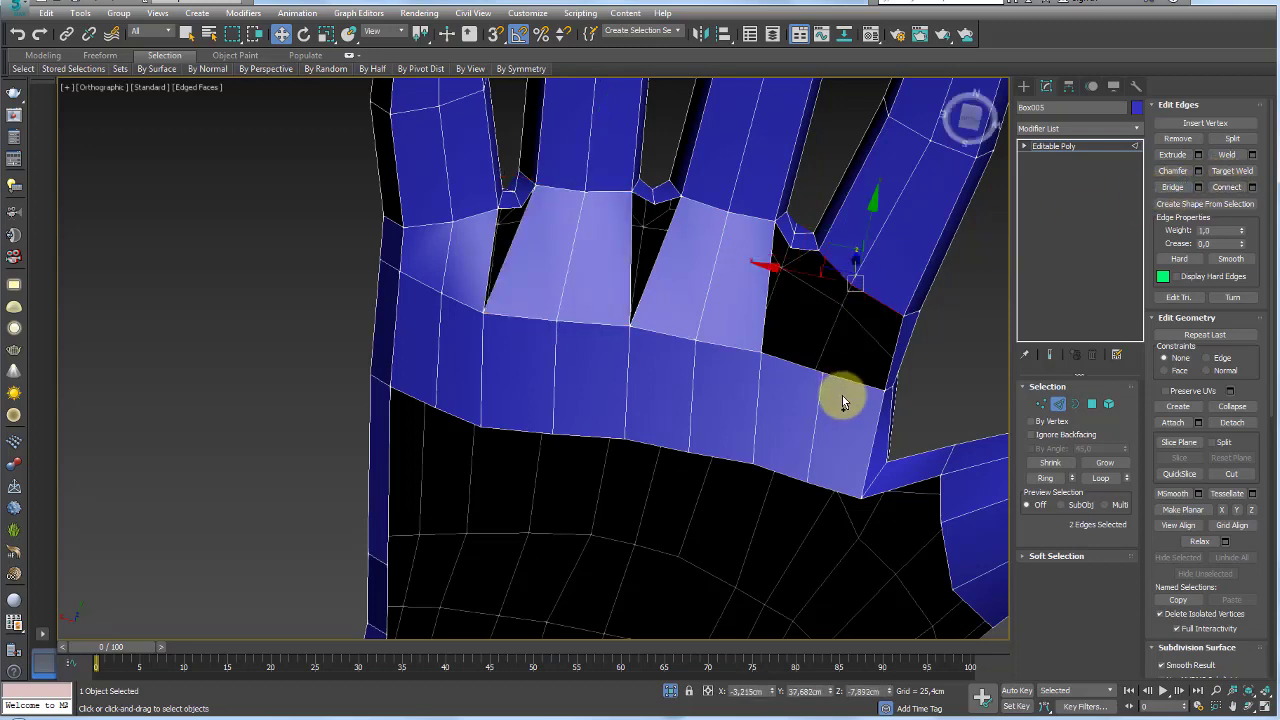
left_click(806, 366, "ctrl")
left_click(850, 379, "ctrl")
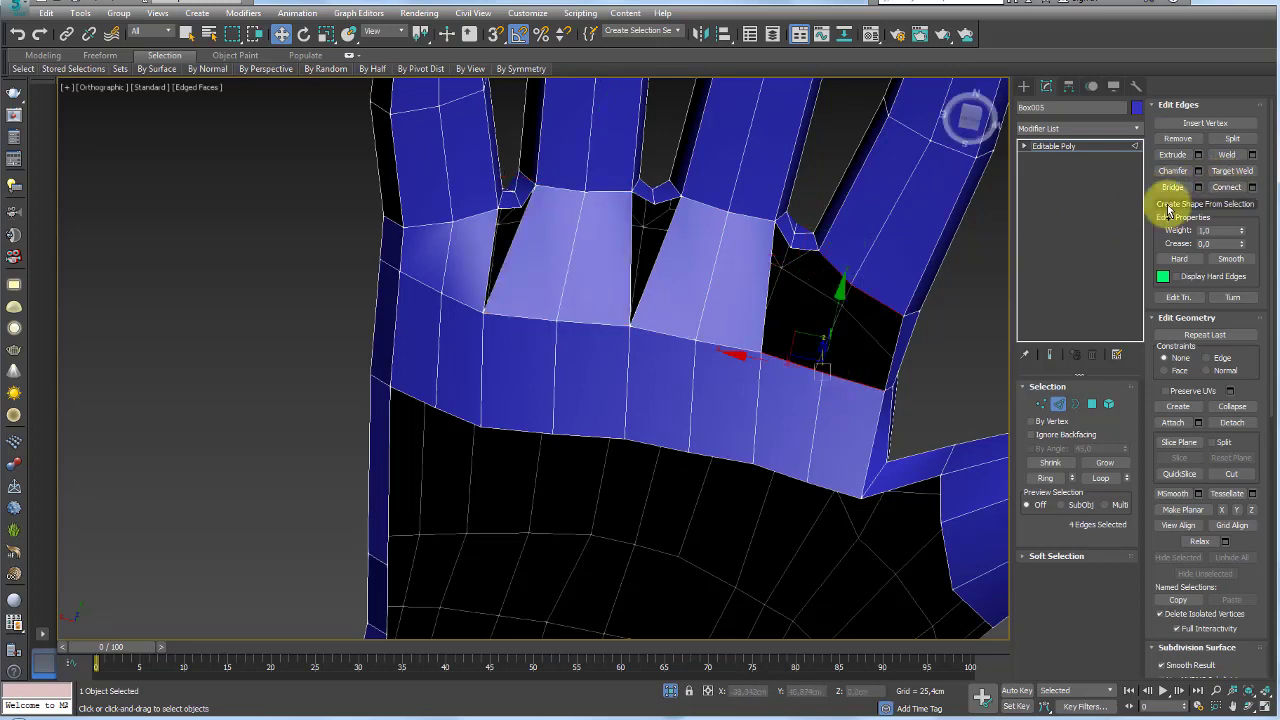
mouse_move(900, 330)
middle_mouse_down("alt")
mouse_move(851, 357)
mouse_move(737, 380)
mouse_move(749, 463)
mouse_move(621, 533)
mouse_move(646, 580)
mouse_move(666, 523)
mouse_move(680, 557)
mouse_move(690, 540)
middle_mouse_up("alt")
mouse_move(697, 311)
middle_mouse_down("alt")
mouse_move(734, 251)
mouse_move(640, 360)
mouse_move(686, 357)
middle_mouse_up("alt")
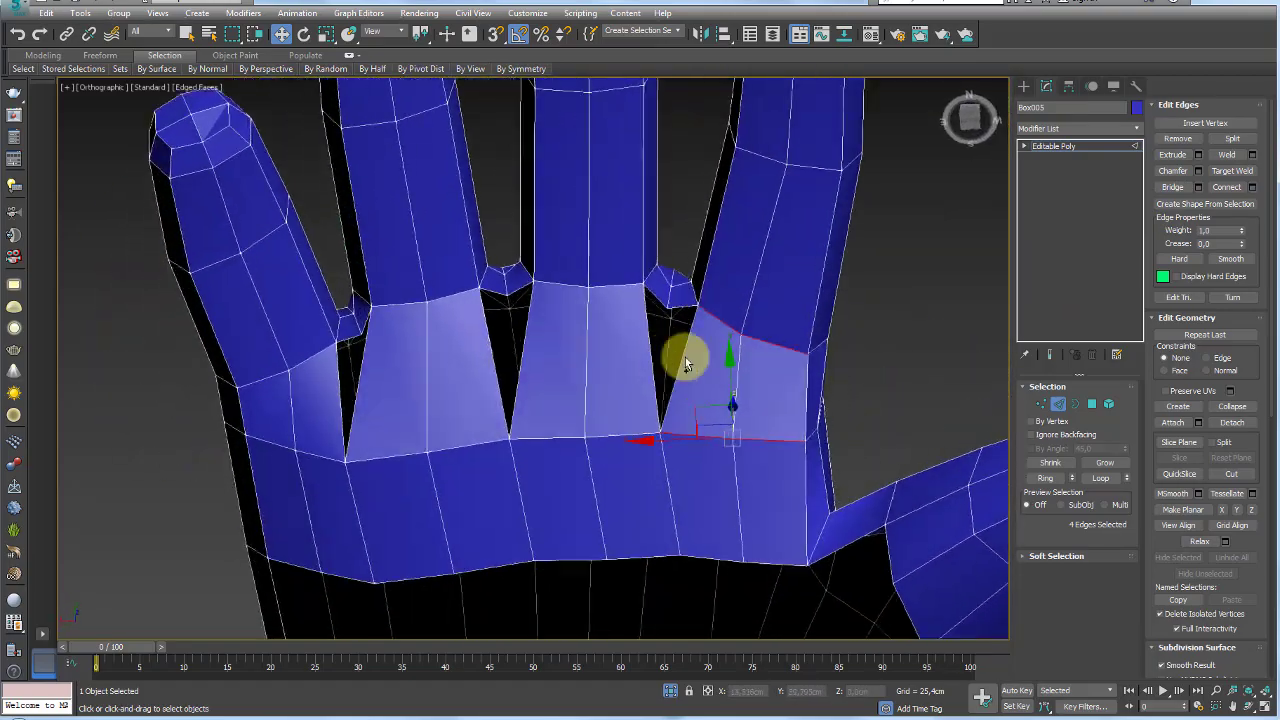
Cap the middle and left finger-gap holes with polygons
left_click(1075, 403)
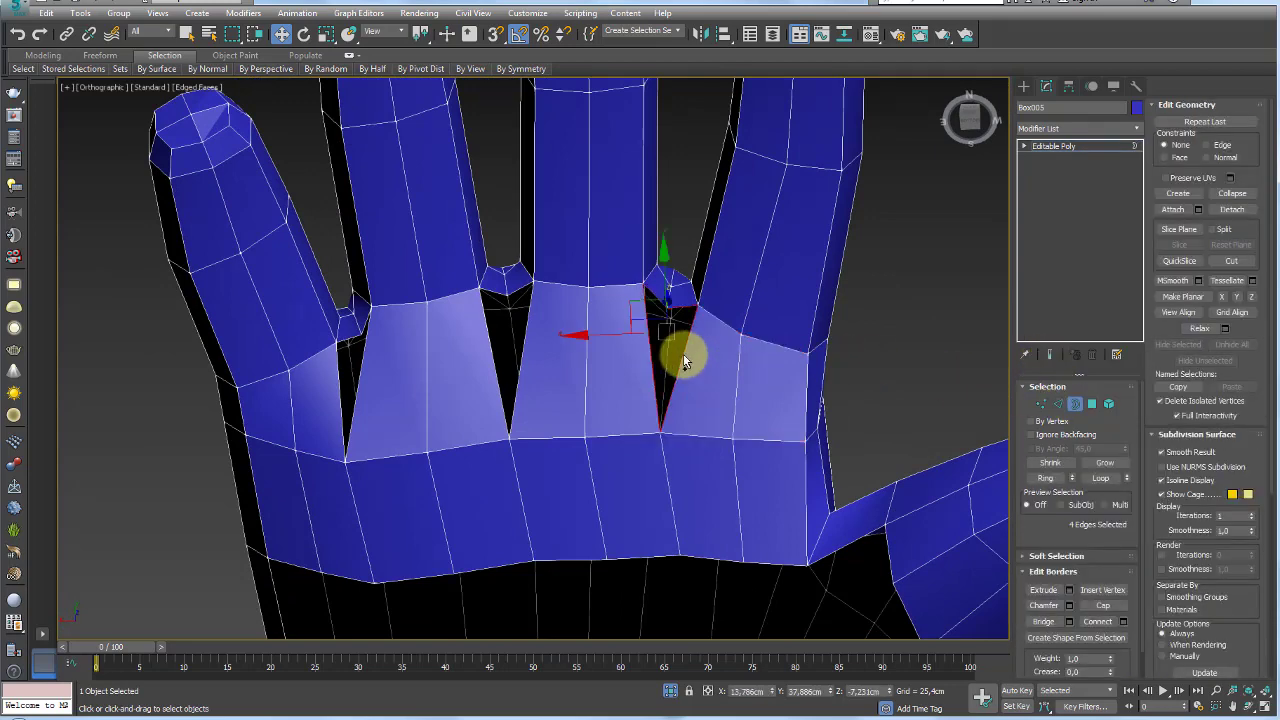
left_click(521, 352, "ctrl")
left_click(357, 380, "ctrl")
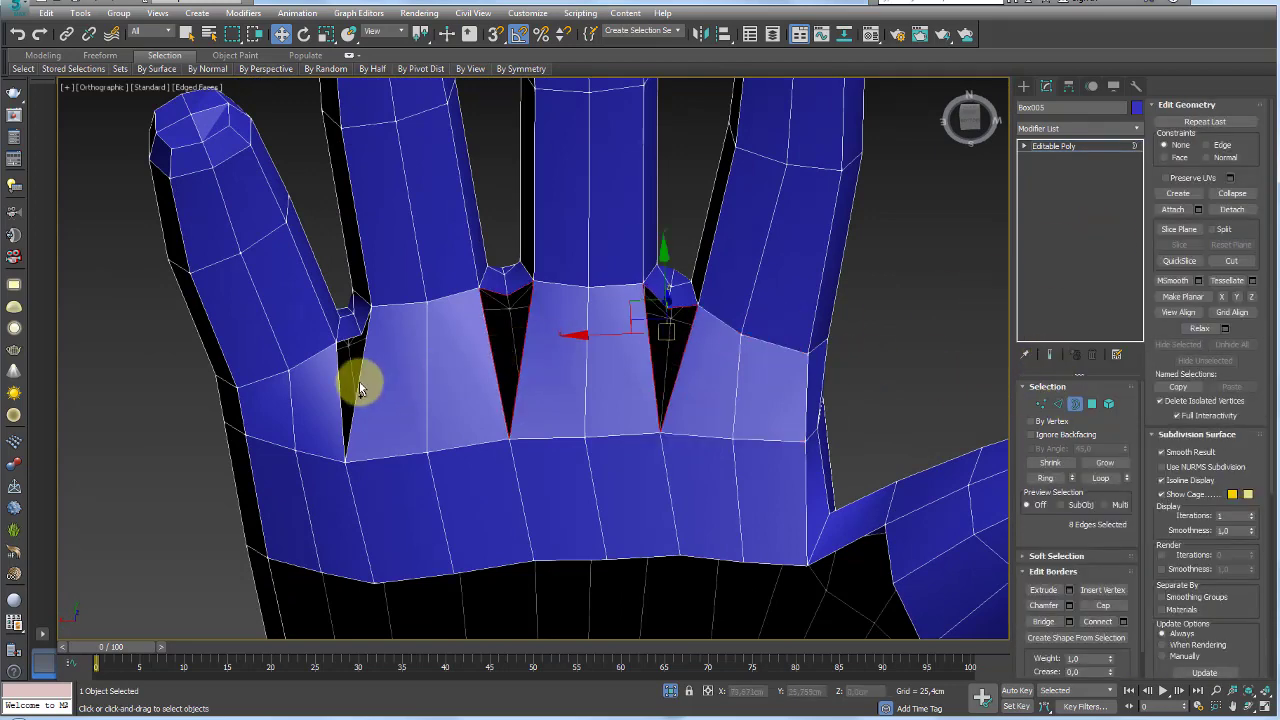
left_click(1103, 605)
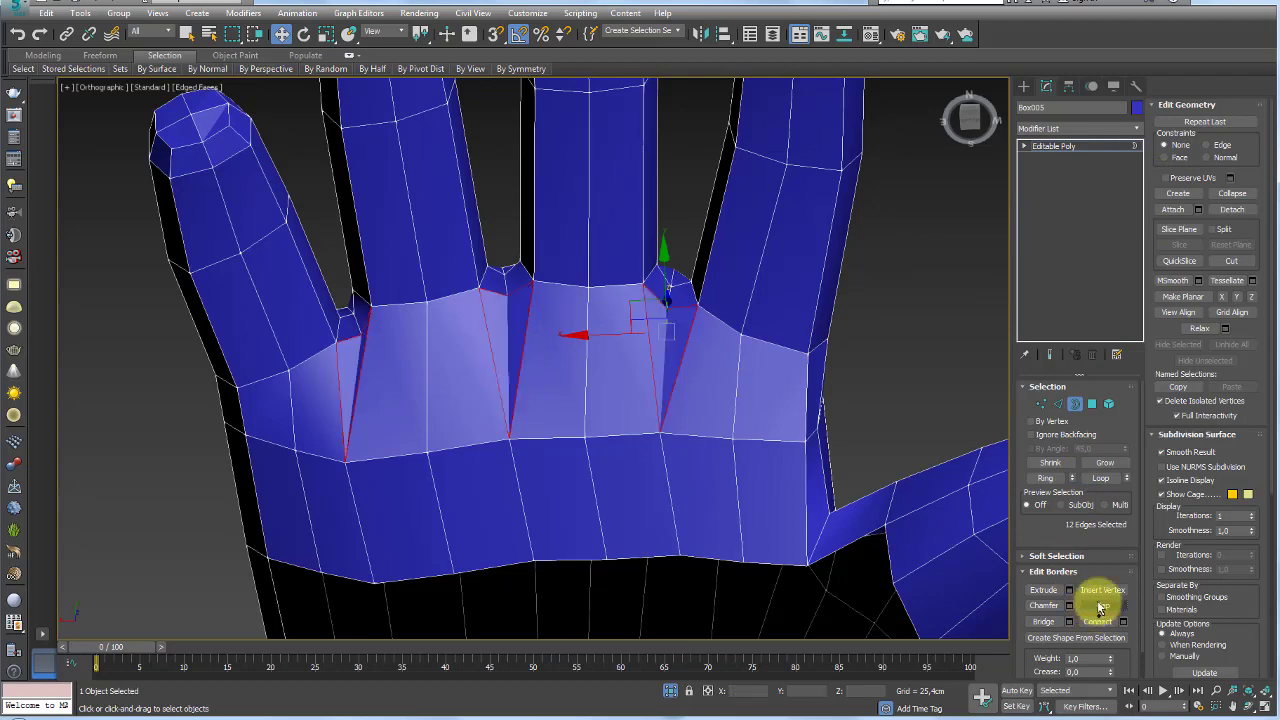
Scale the two edges beside a capped gap closer together, undoing a 74% X squeeze
left_click(1060, 406)
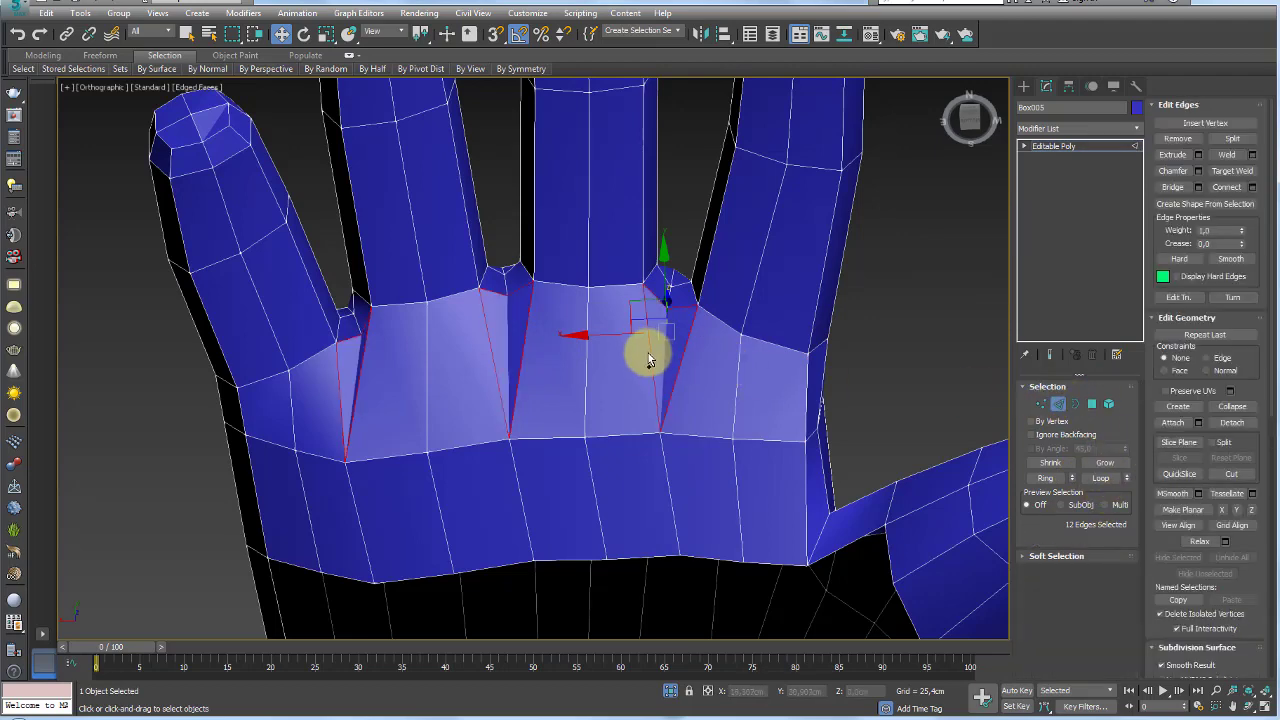
left_click(648, 360)
left_click(524, 360, "ctrl")
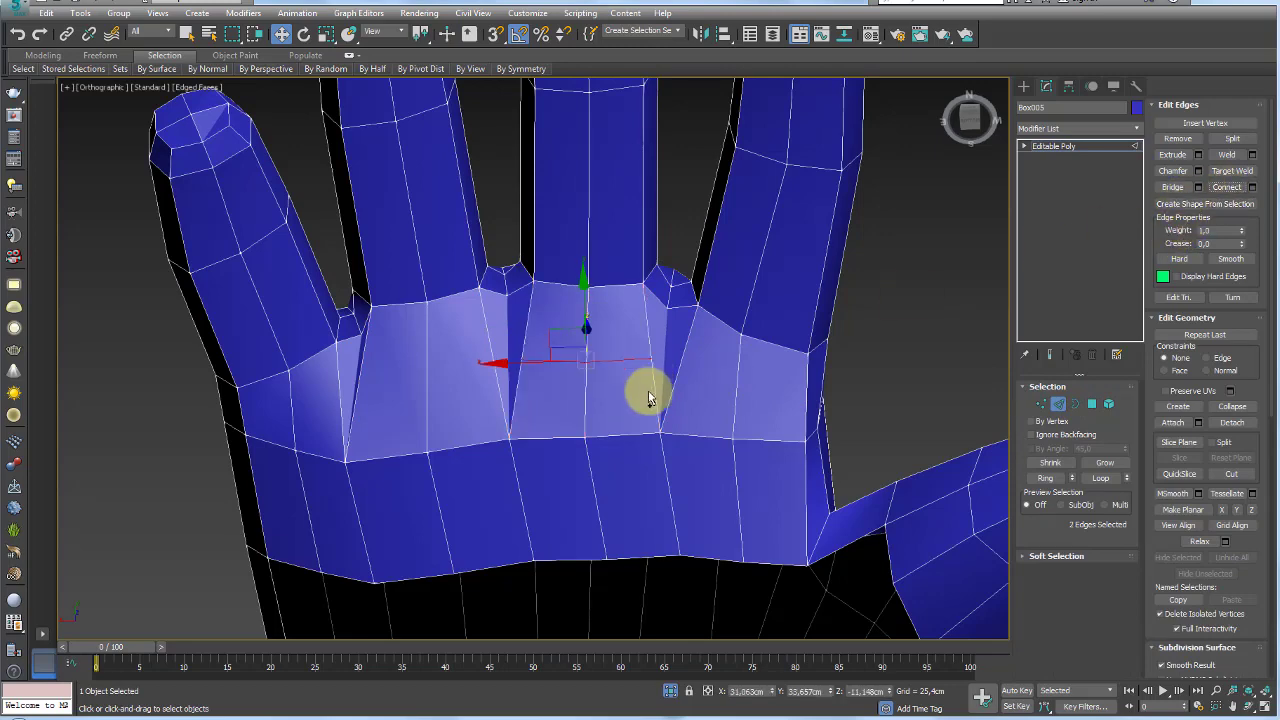
middle_click_drag(648, 391, 623, 380, "alt")
left_click_drag(530, 358, 369, 316)
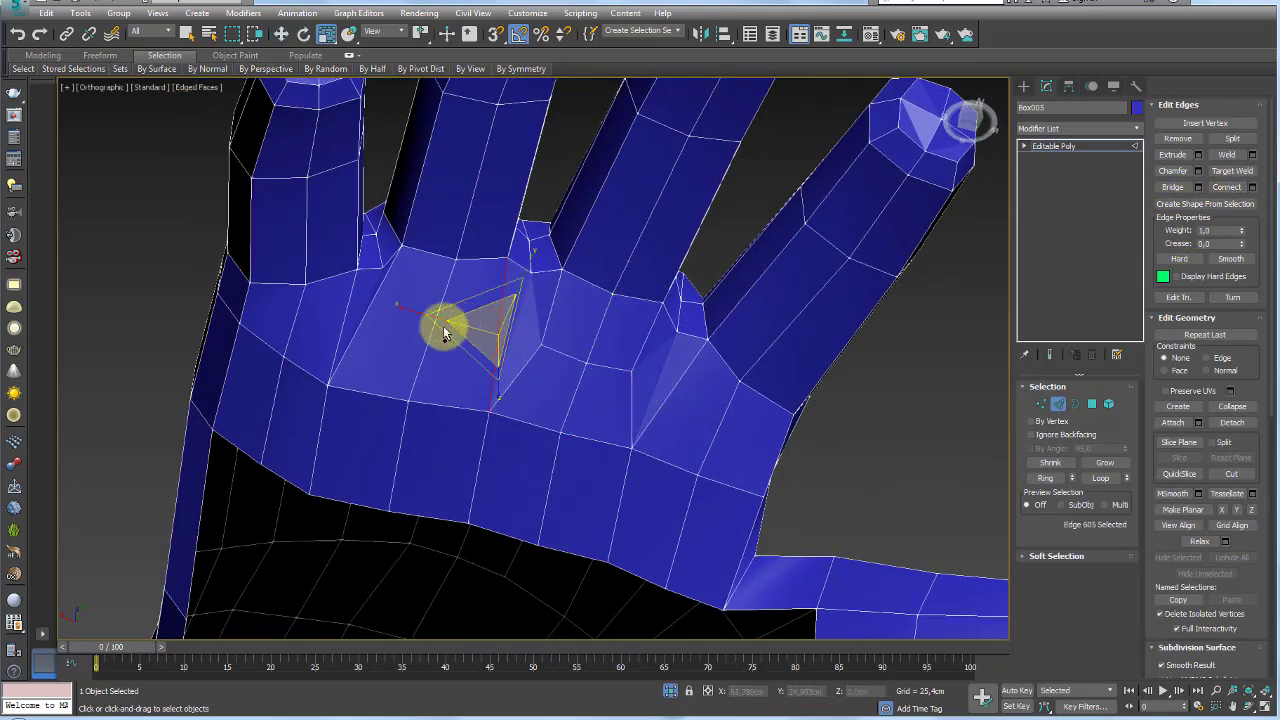
key("ctrl+z")
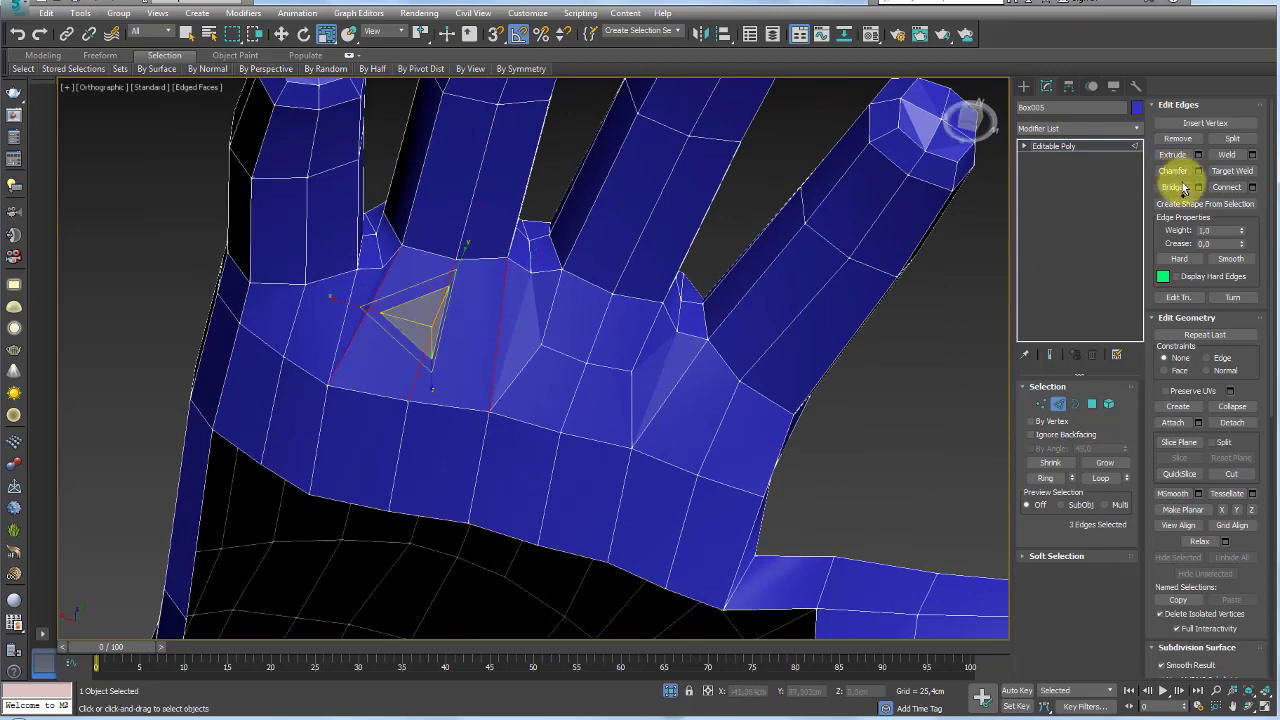
left_click_drag(430, 320, 443, 347)
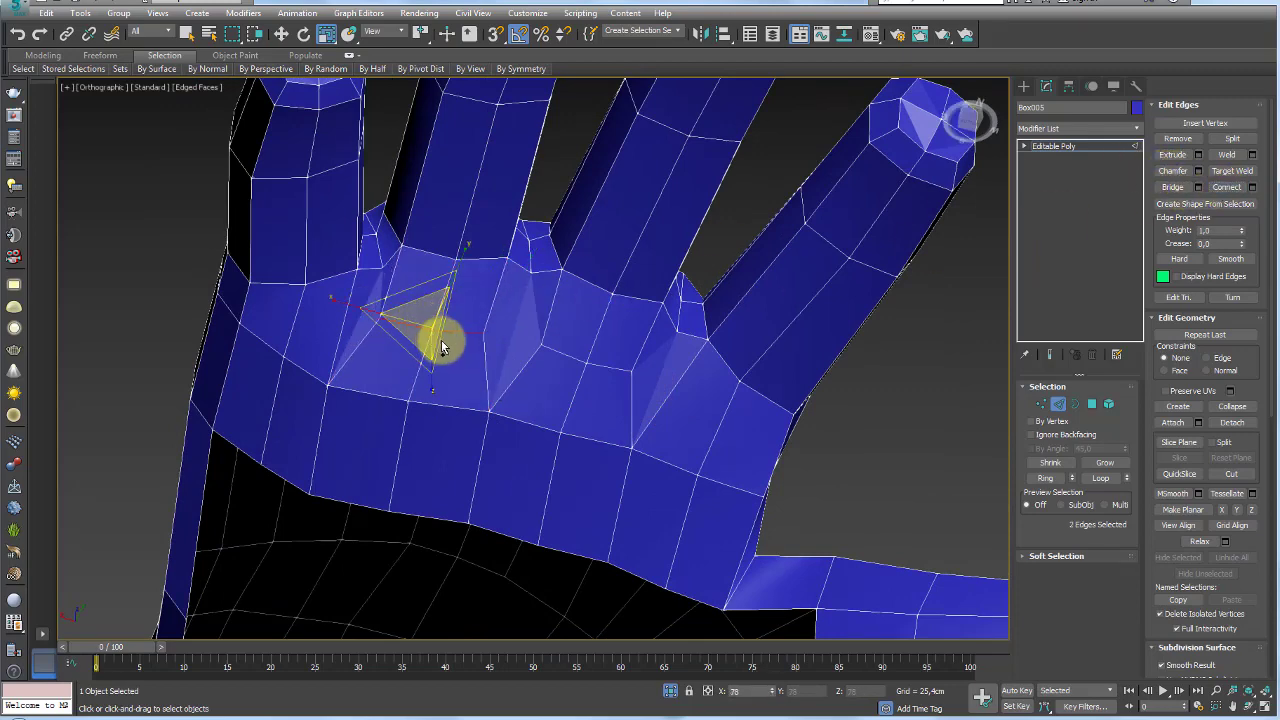
mouse_move(443, 350)
middle_mouse_down("alt")
mouse_move(449, 314)
mouse_move(428, 295)
mouse_move(571, 337)
middle_mouse_up("alt")
Join two finger-gap corner vertices to the palm vertices below them with new edges
left_click(1041, 404)
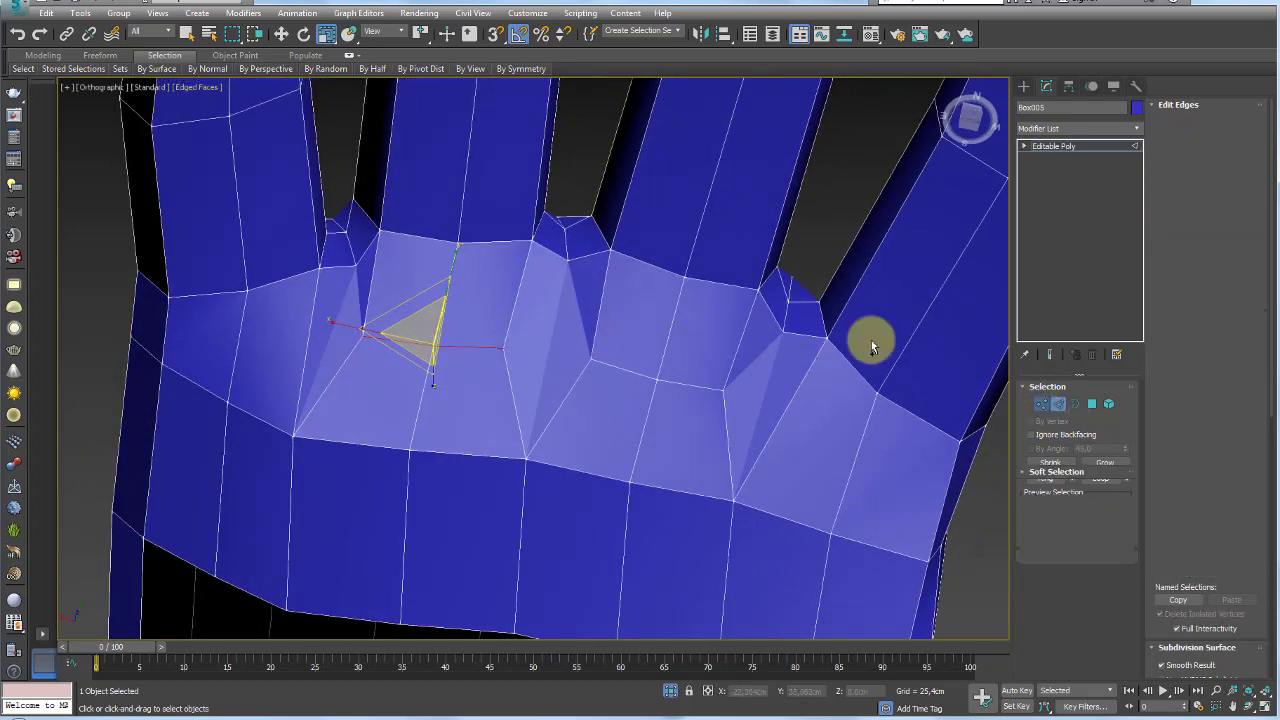
left_click(568, 261)
left_click(525, 457, "ctrl")
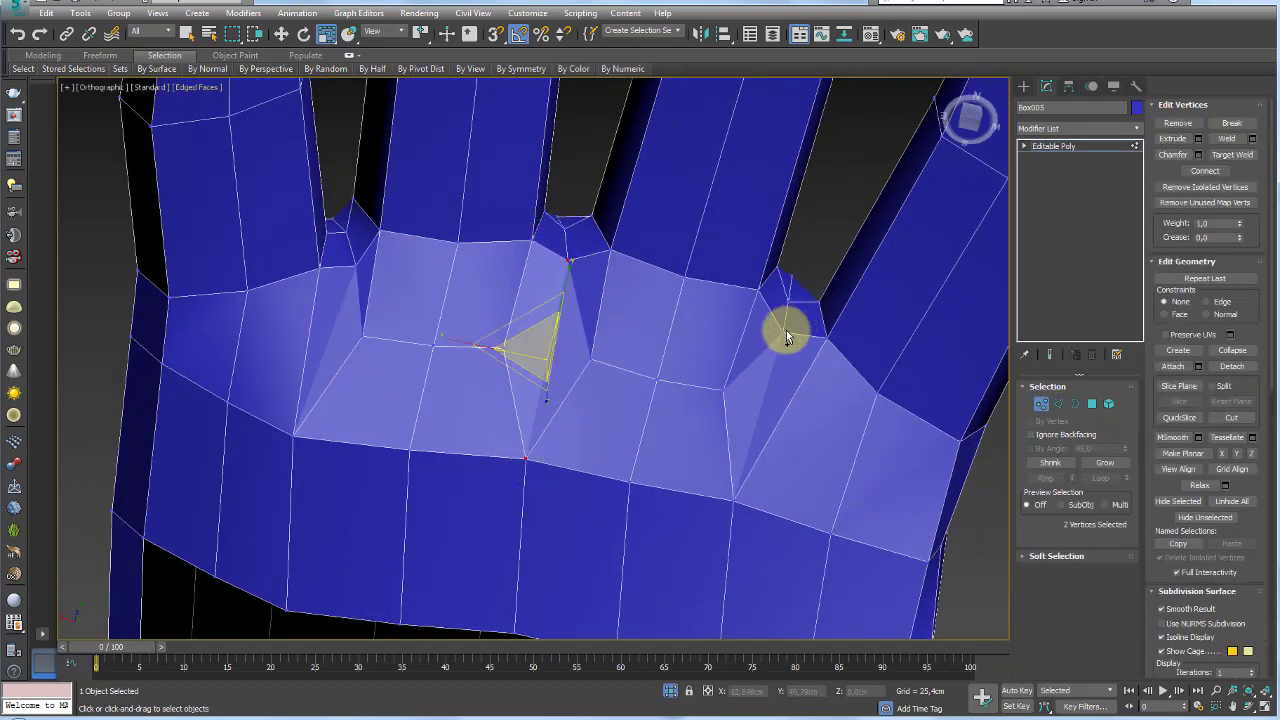
left_click(783, 331, "ctrl")
left_click(734, 500, "ctrl")
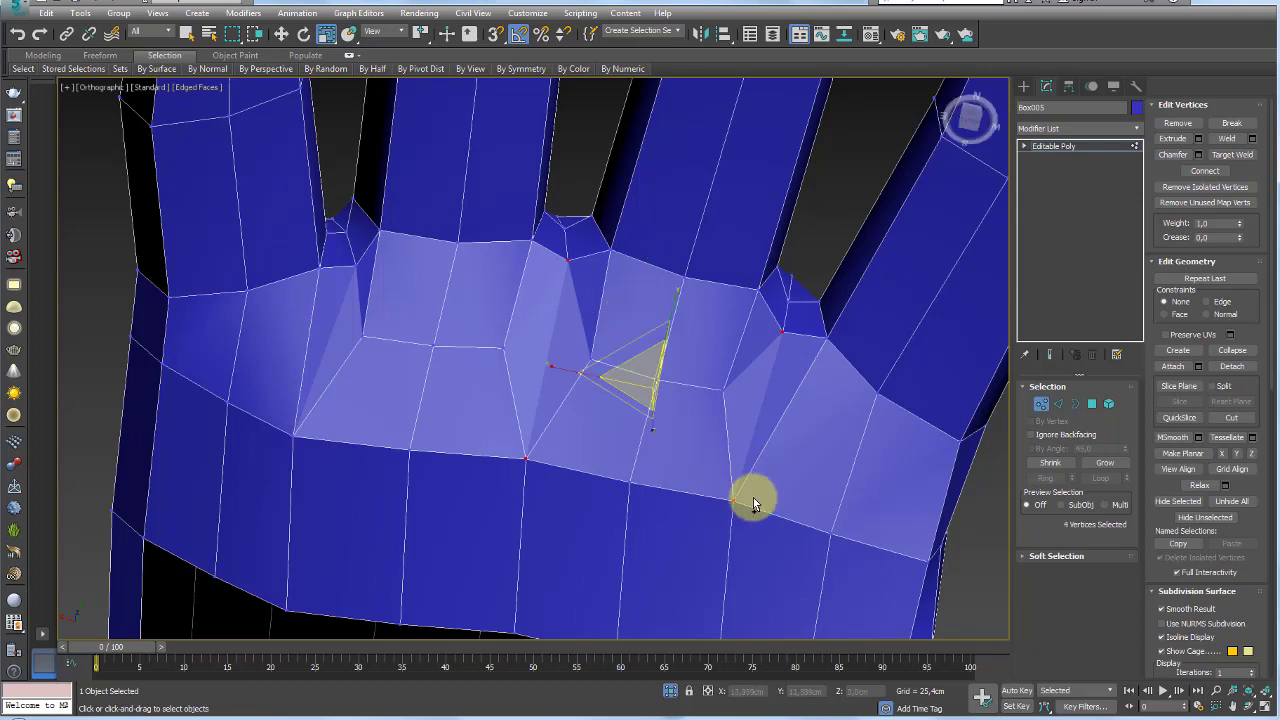
left_click(1205, 177)
Raise the band vertex beside the left finger crotch up toward the crotch
left_click(350, 268)
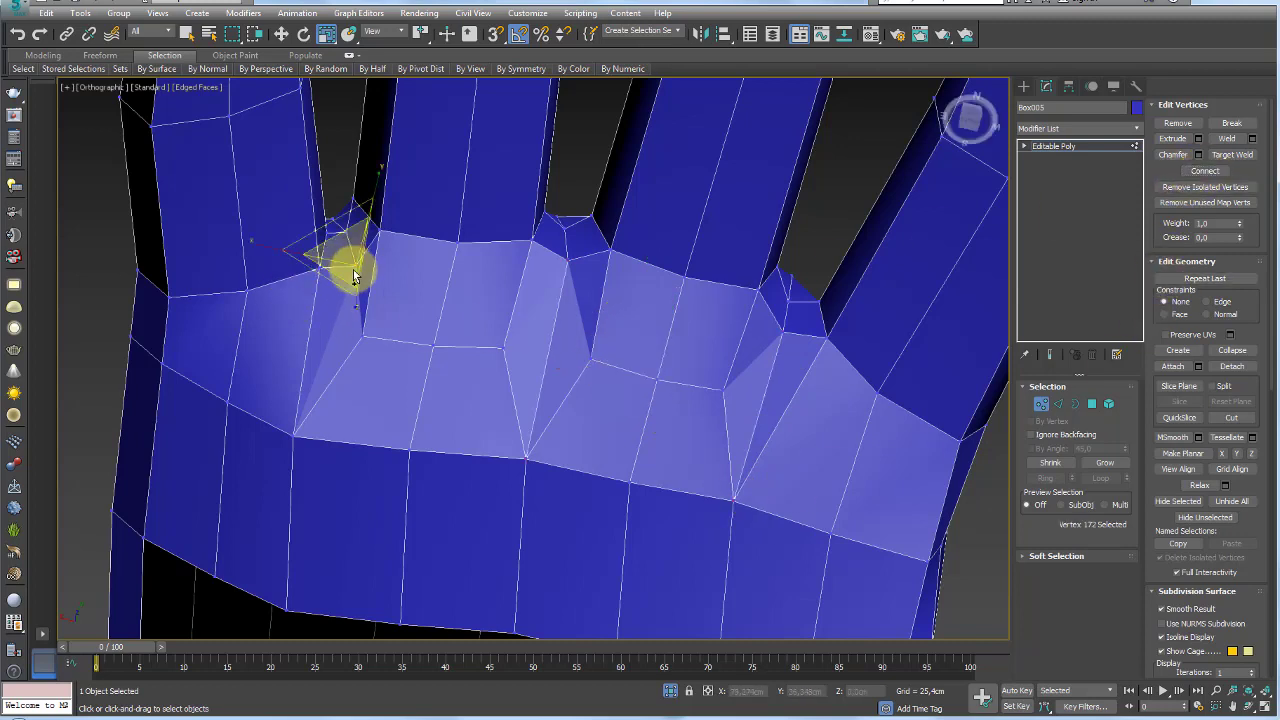
left_click(293, 435, "ctrl")
left_click(1205, 171)
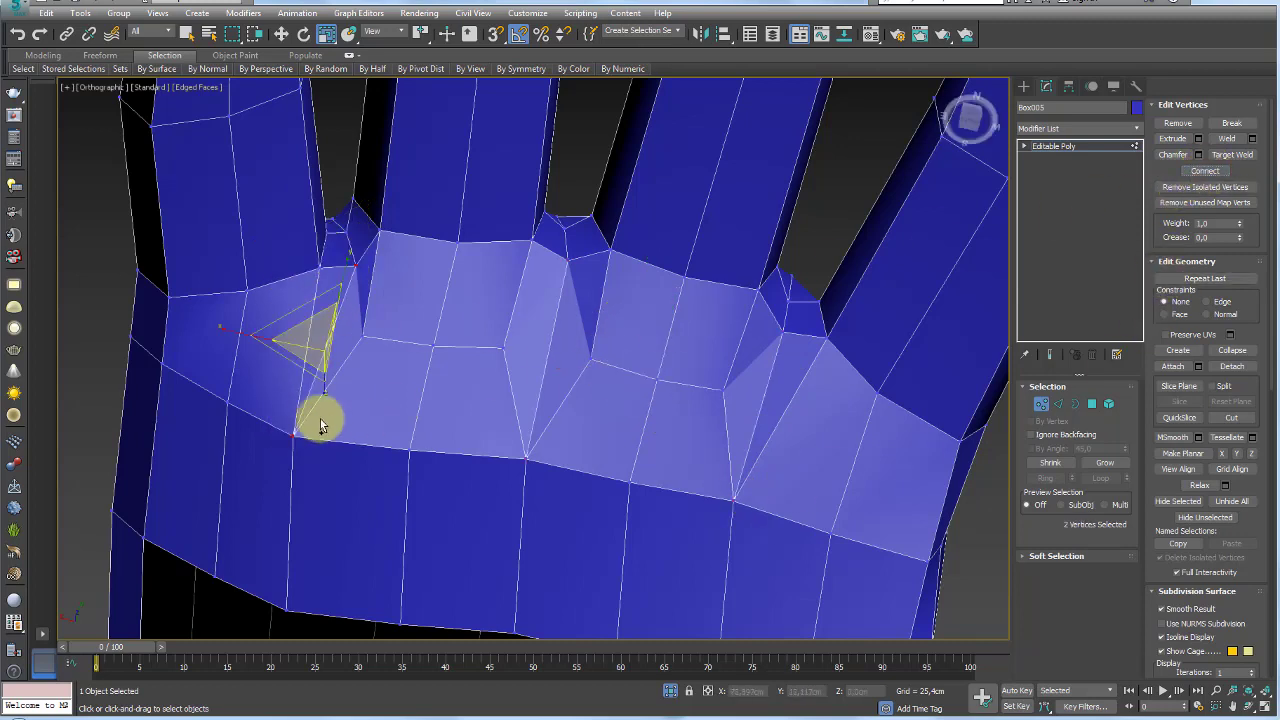
left_click(293, 436)
middle_click_drag(314, 449, 337, 414, "alt")
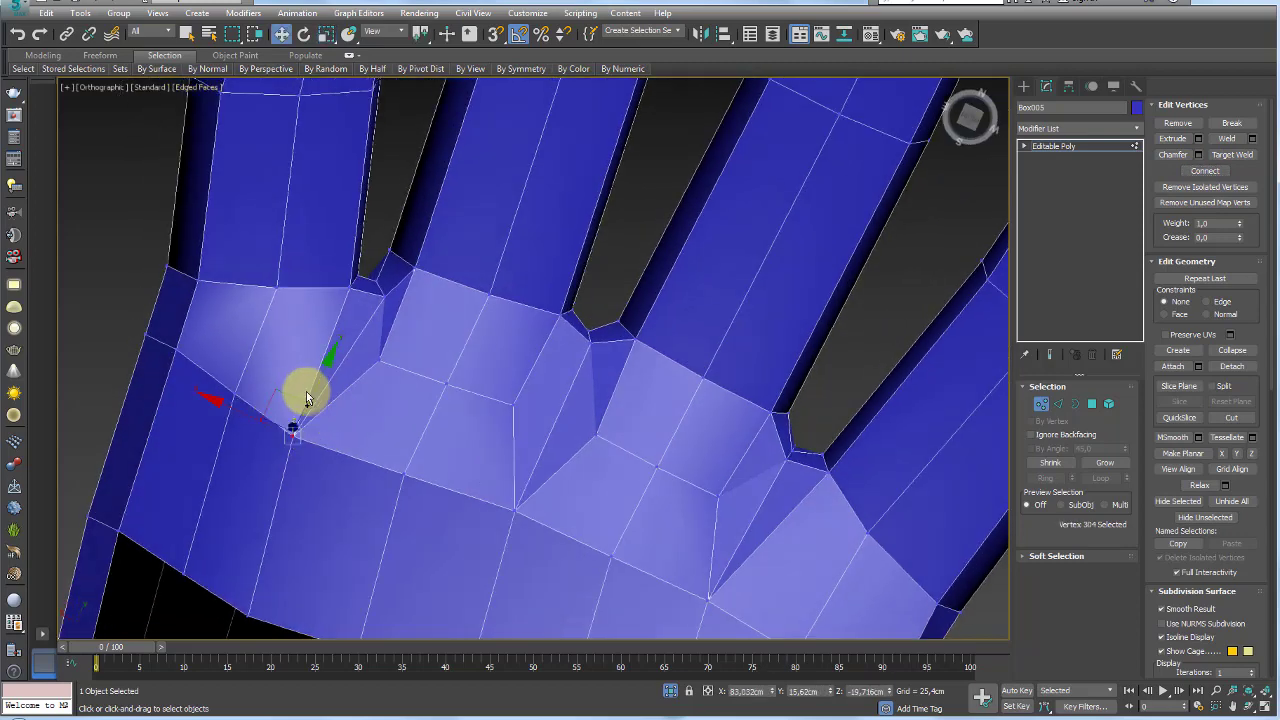
left_click_drag(296, 403, 332, 378)
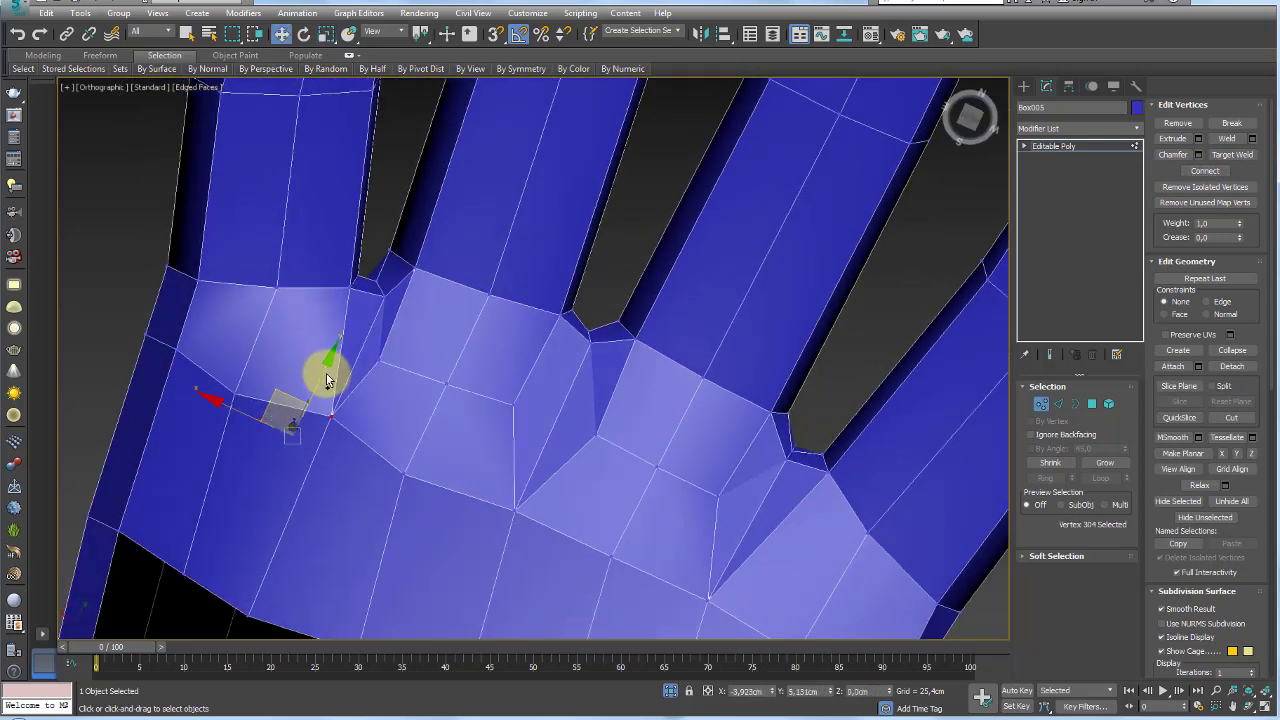
Pull the neighbouring finger-base and knuckle vertices upward to even out the palm faces
left_click(380, 358)
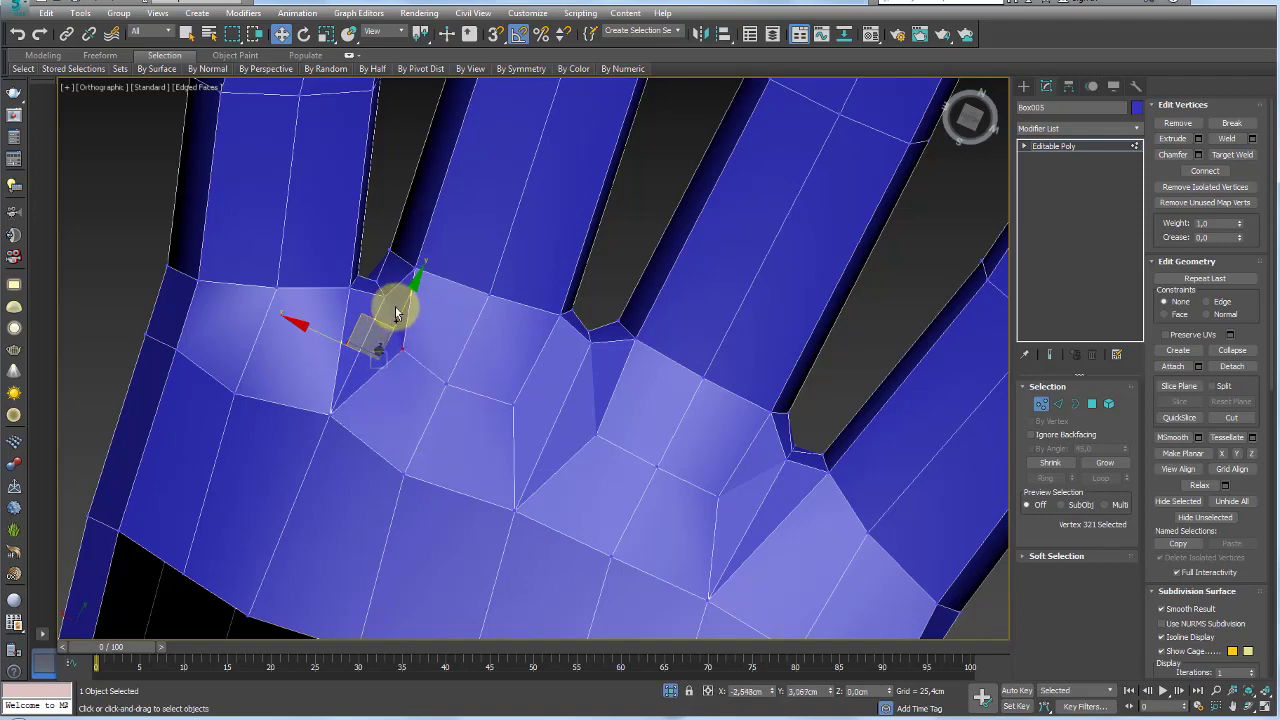
left_click_drag(397, 313, 420, 303)
left_click(326, 406)
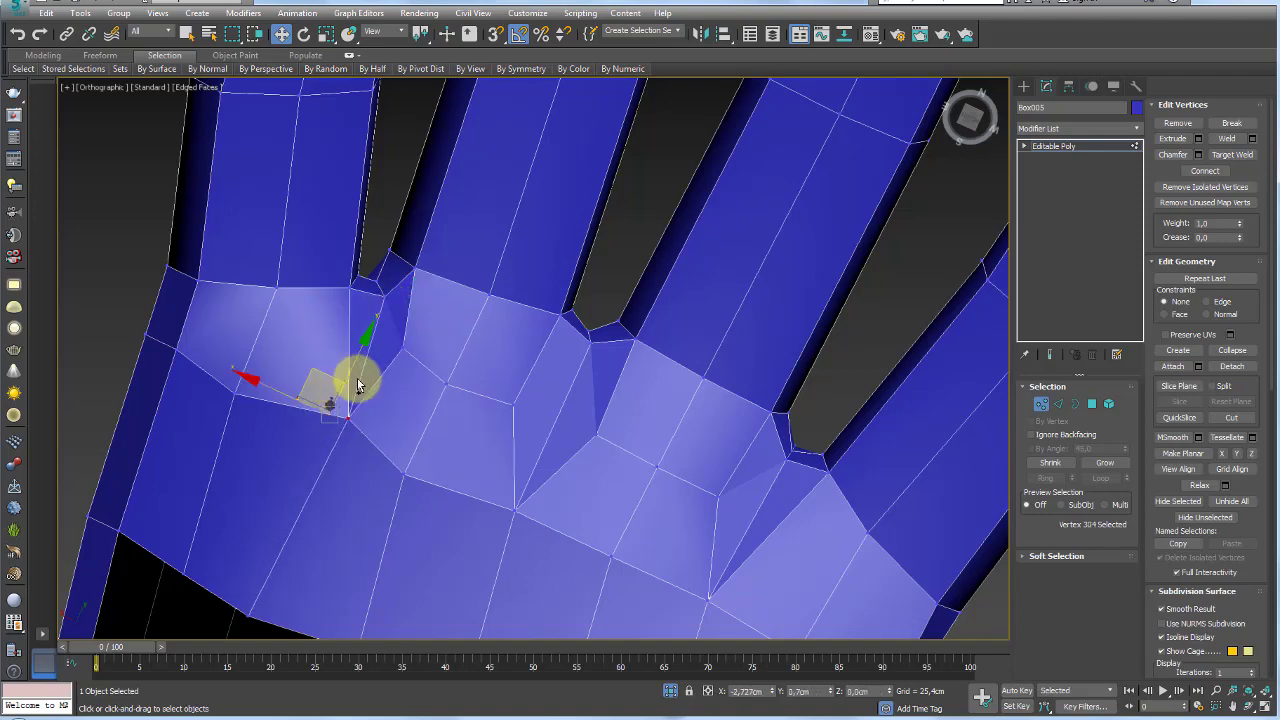
mouse_move(343, 366)
middle_mouse_down("alt")
mouse_move(408, 380)
mouse_move(363, 391)
mouse_move(332, 298)
middle_mouse_up("alt")
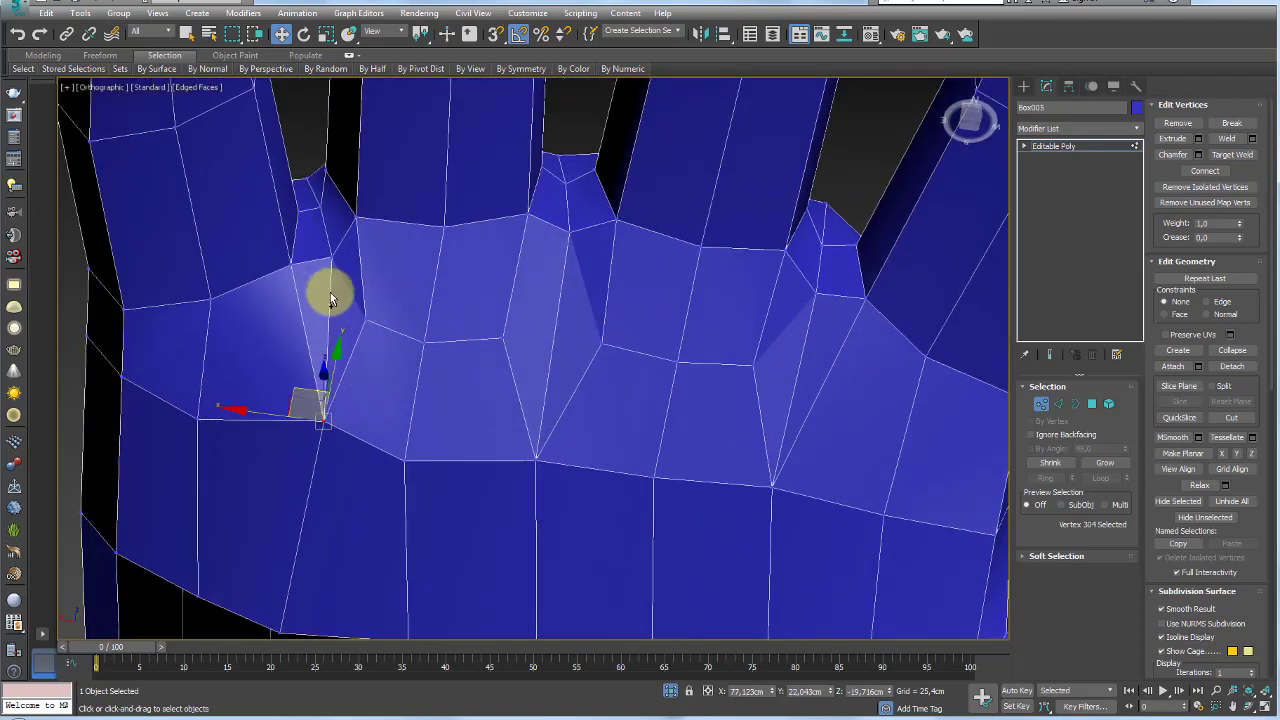
mouse_move(330, 264)
left_mouse_down()
mouse_move(314, 218)
mouse_move(323, 252)
left_mouse_up()
Select the edge ring around the base of the finger beside the gap
scroll(306, 349, "down", 3)
scroll(449, 357, "down", 4)
mouse_move(449, 357)
middle_mouse_down("alt")
mouse_move(466, 394)
mouse_move(605, 442)
mouse_move(500, 320)
mouse_move(486, 331)
mouse_move(506, 306)
mouse_move(400, 362)
middle_mouse_up("alt")
scroll(500, 320, "up", 3)
scroll(486, 331, "up", 2)
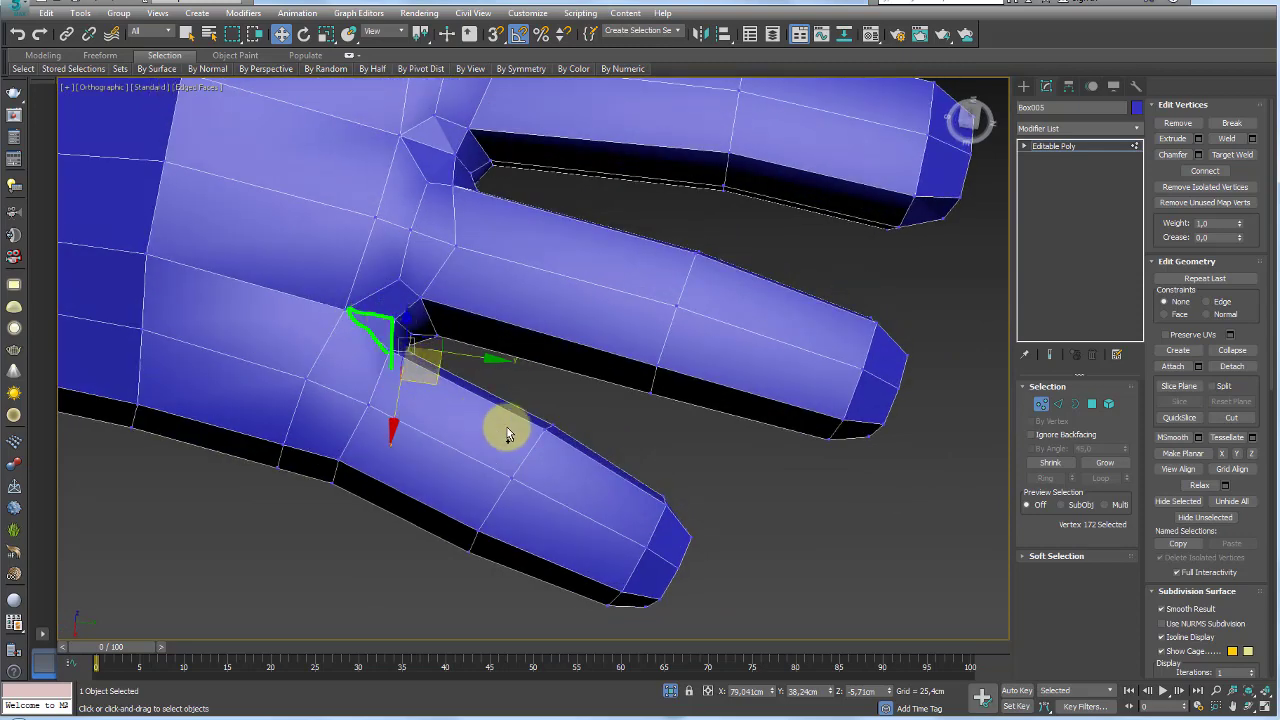
mouse_move(497, 437)
middle_mouse_down("alt")
mouse_move(474, 400)
mouse_move(480, 220)
mouse_move(396, 310)
middle_mouse_up("alt")
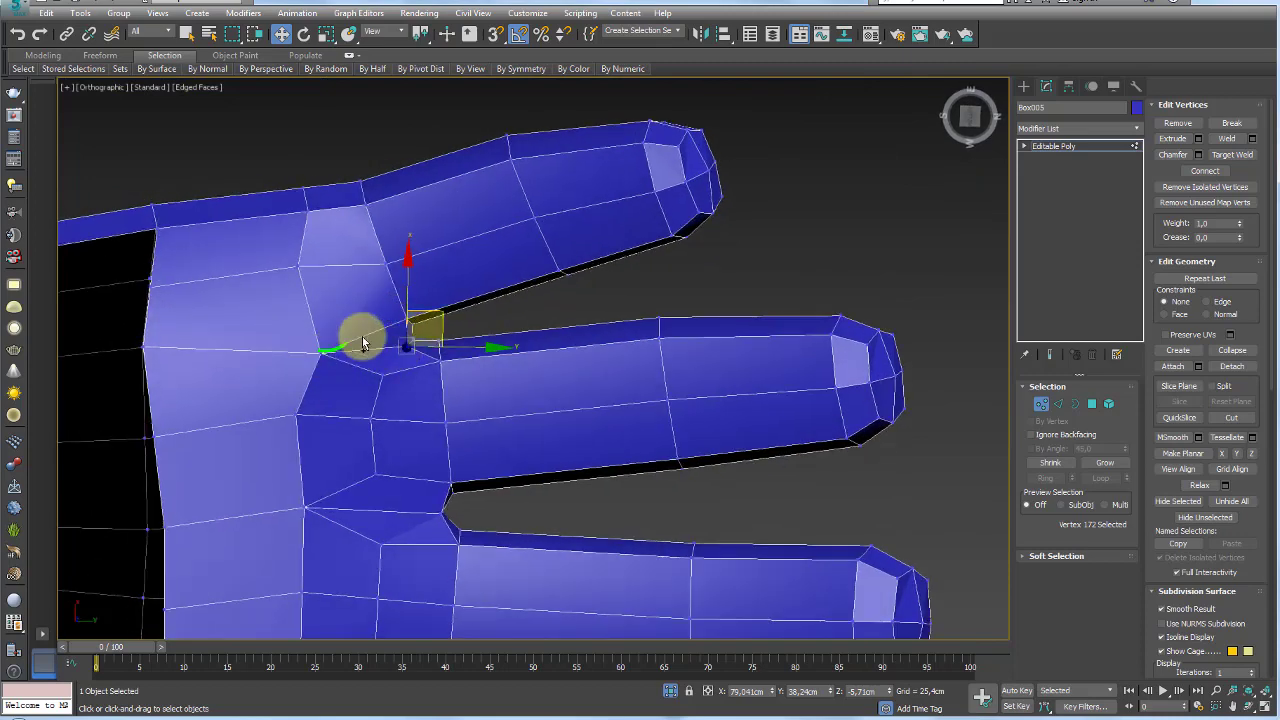
left_click_drag(408, 338, 329, 354)
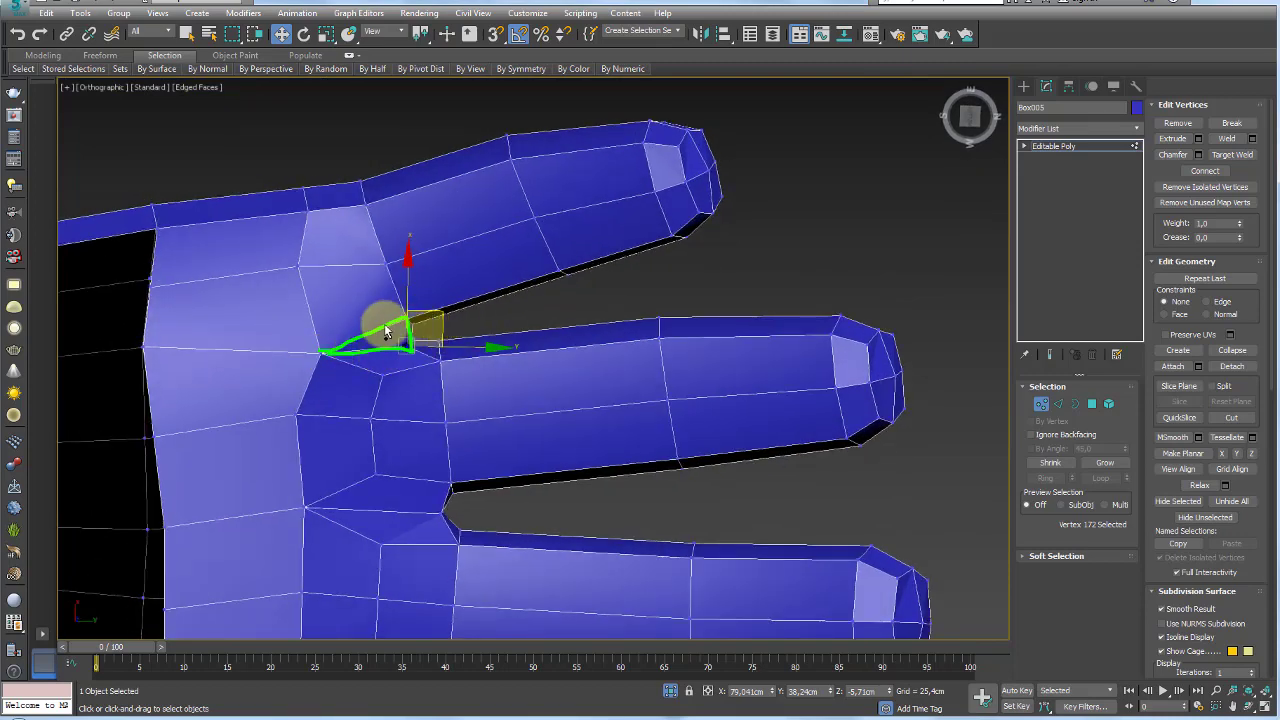
left_click_drag(355, 304, 329, 178)
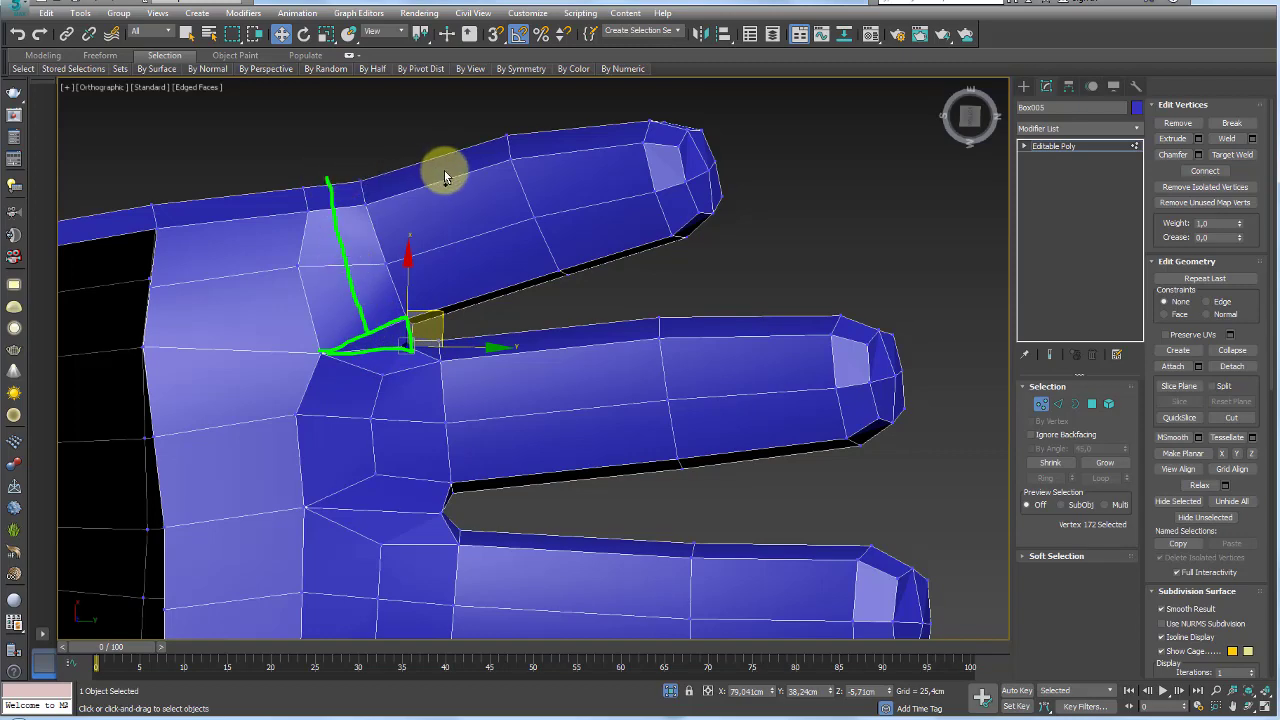
left_click(1057, 403)
left_click(394, 329)
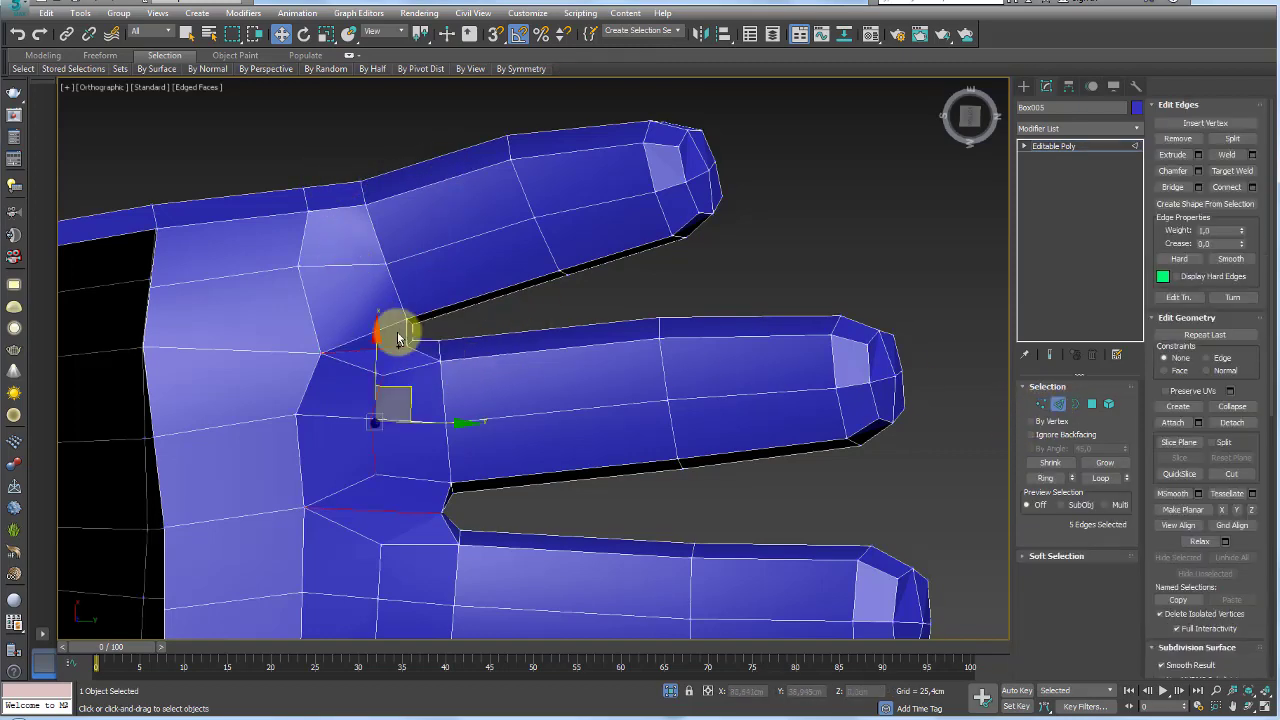
left_click(1050, 479)
In Vertex mode, select the loose vertex at the finger crotch
middle_click_drag(513, 308, 449, 441, "alt")
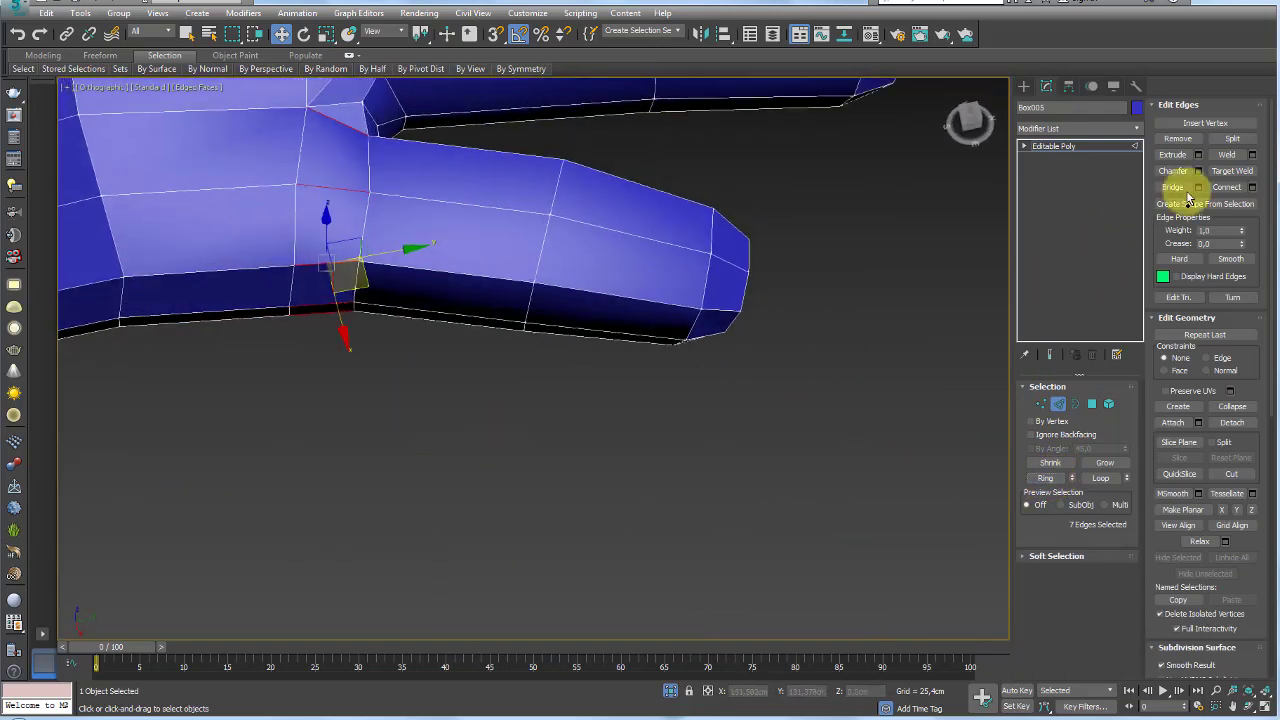
middle_click_drag(423, 263, 366, 281, "alt")
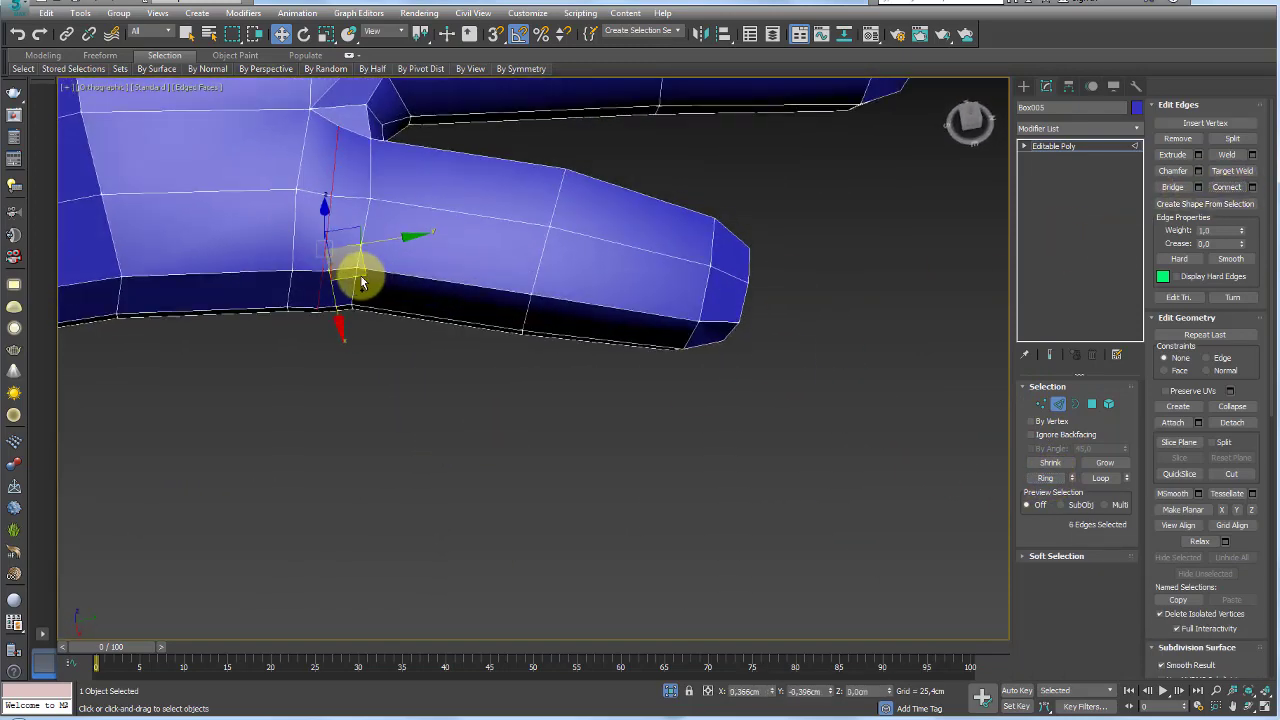
left_click(1041, 403)
left_click(375, 140)
mouse_move(306, 200)
middle_mouse_down("alt")
mouse_move(391, 206)
mouse_move(443, 71)
middle_mouse_up("alt")
left_click(347, 197)
scroll(314, 205, "up", 3)
mouse_move(314, 205)
middle_mouse_down("alt")
mouse_move(323, 257)
mouse_move(409, 294)
mouse_move(306, 343)
mouse_move(362, 230)
mouse_move(723, 251)
mouse_move(737, 266)
mouse_move(550, 212)
middle_mouse_up("alt")
left_click(323, 248)
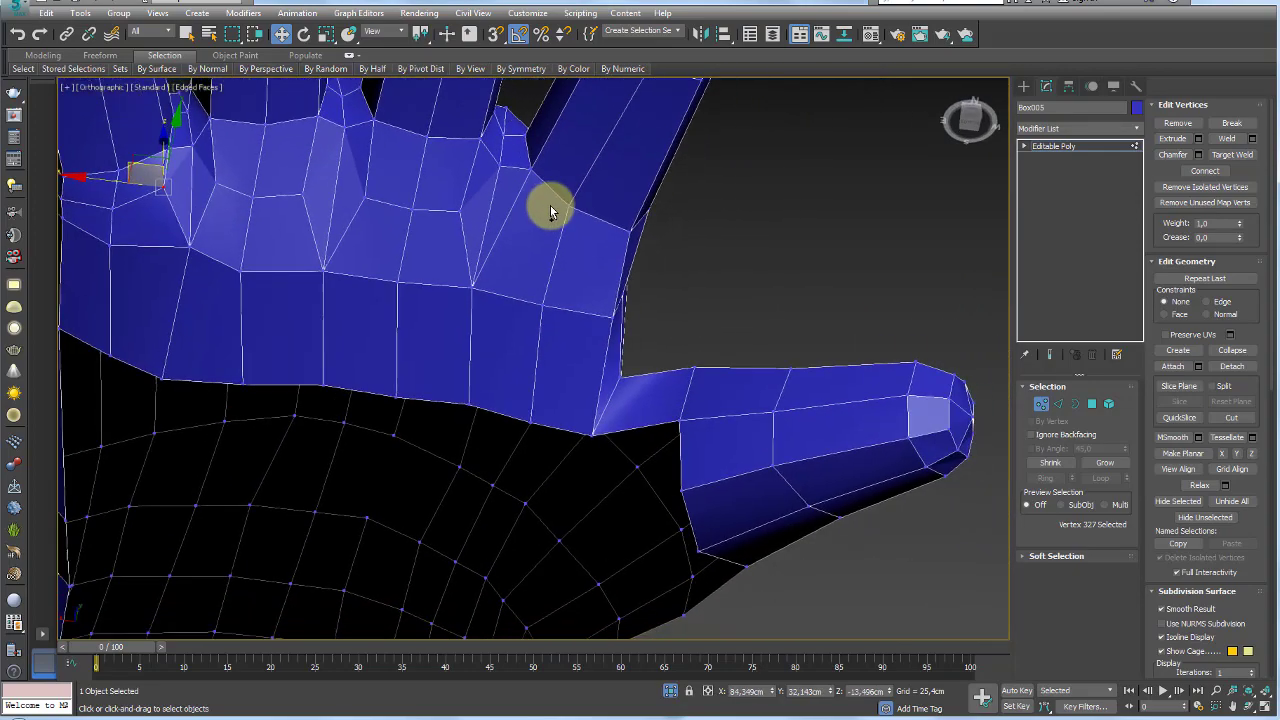
Target-weld the loose crotch vertex onto its neighbouring vertex
mouse_move(472, 286)
left_mouse_down()
mouse_move(511, 205)
mouse_move(494, 271)
left_mouse_up()
middle_click_drag(609, 220, 563, 357, "alt")
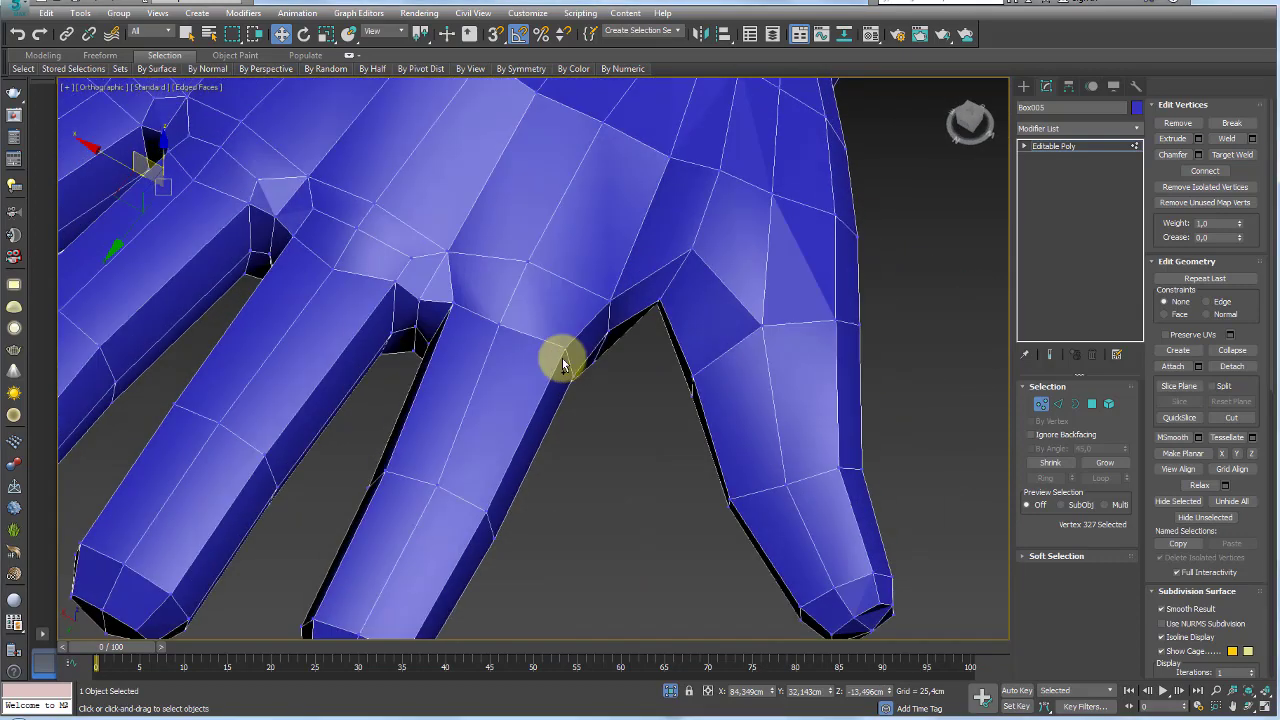
Add a new edge loop around the next finger's base using Ring and Connect
left_click(418, 305)
mouse_move(418, 311)
middle_mouse_down("alt")
mouse_move(457, 320)
mouse_move(390, 352)
middle_mouse_up("alt")
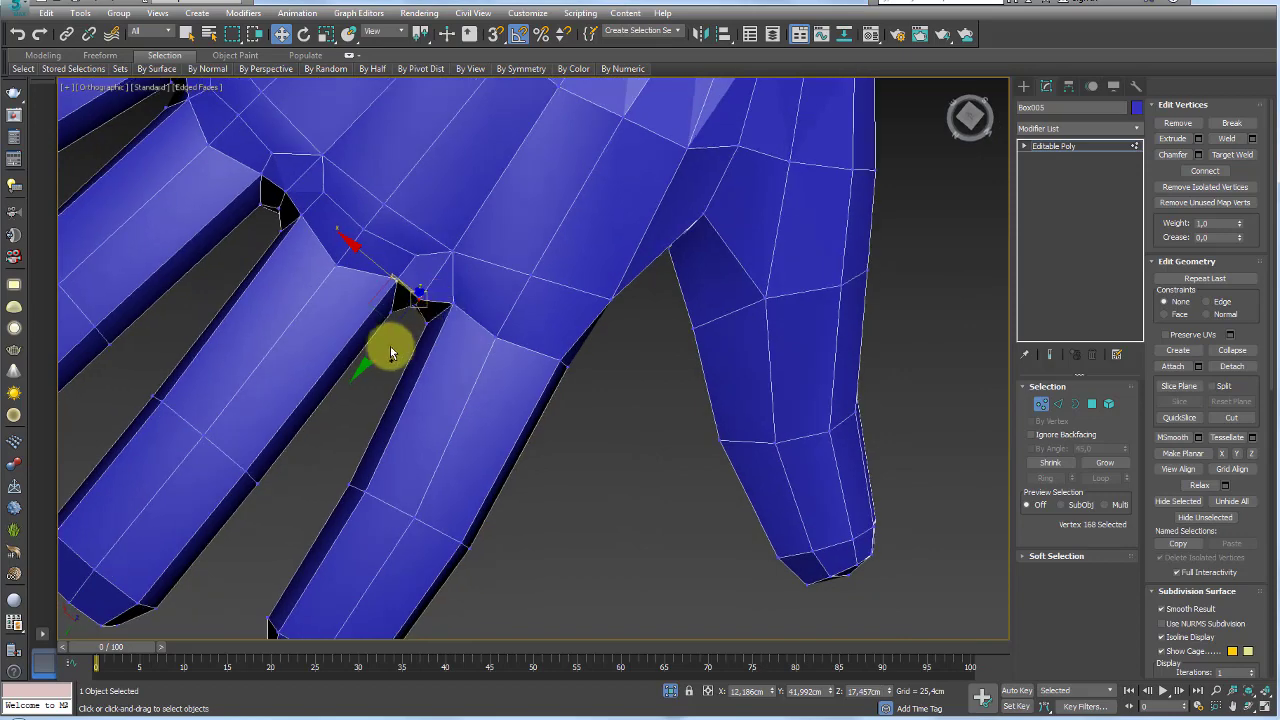
left_click(1058, 403)
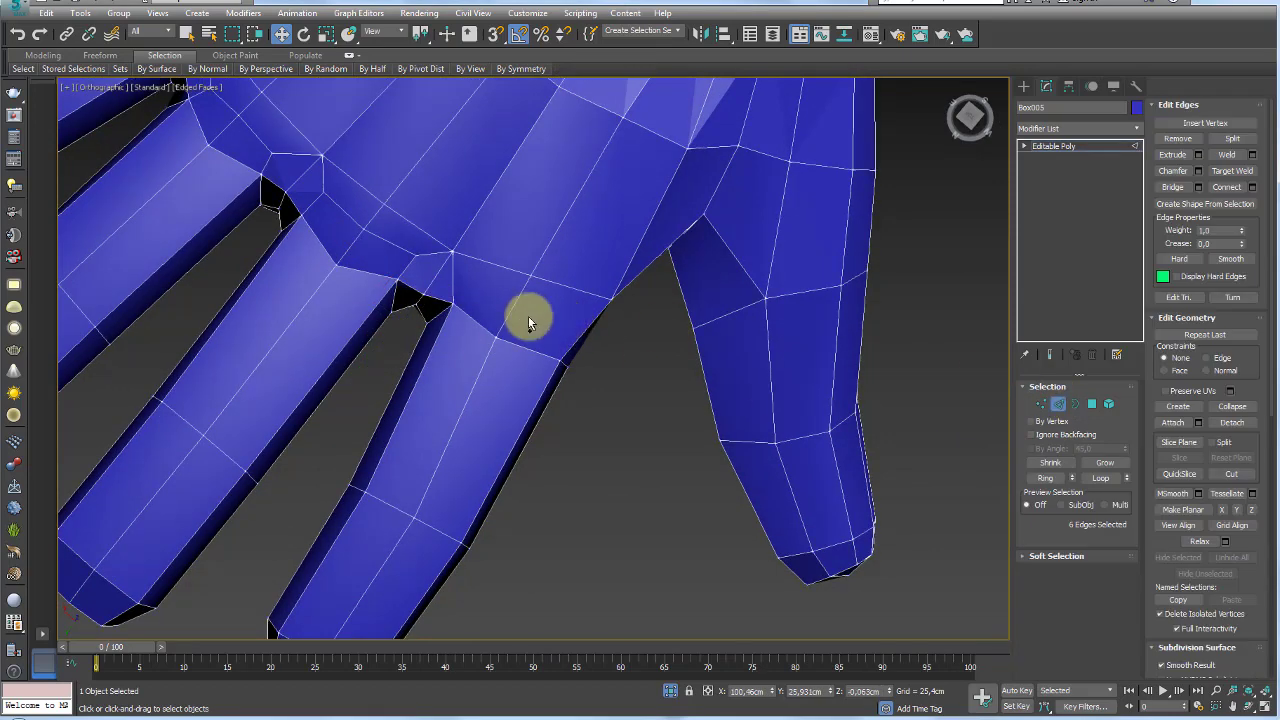
left_click(516, 313)
left_click(1046, 478)
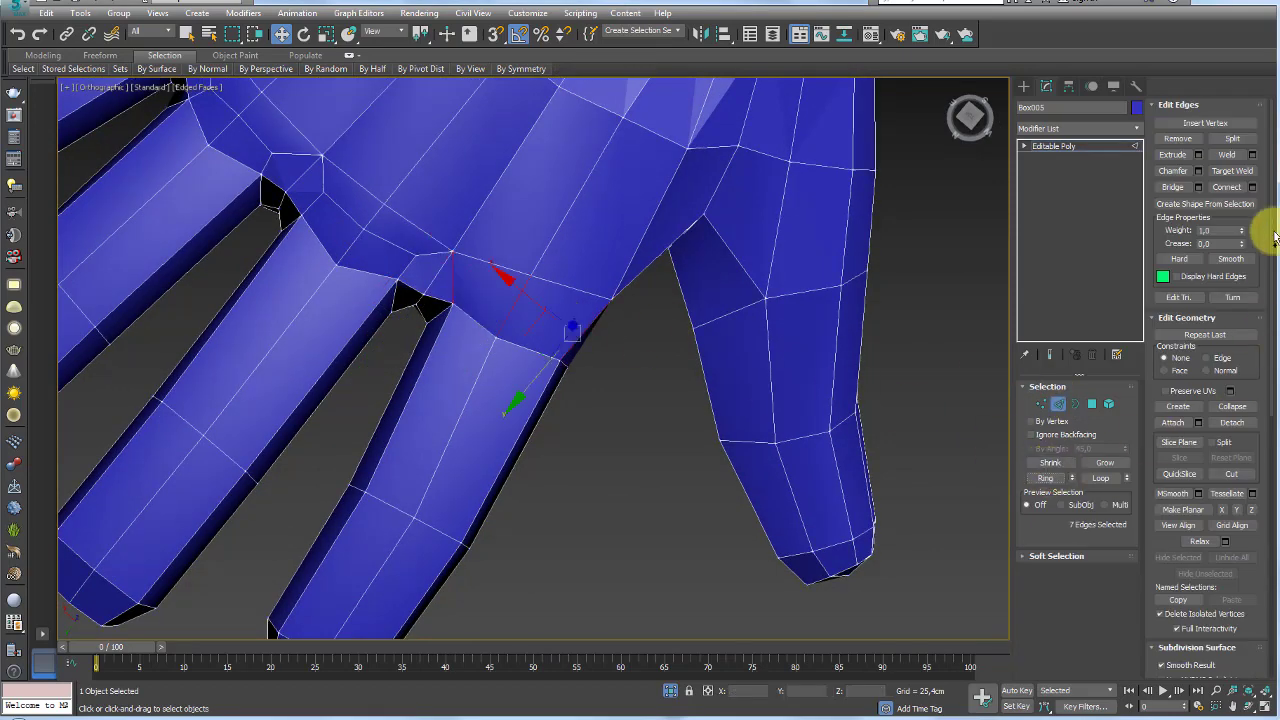
left_click(1222, 187)
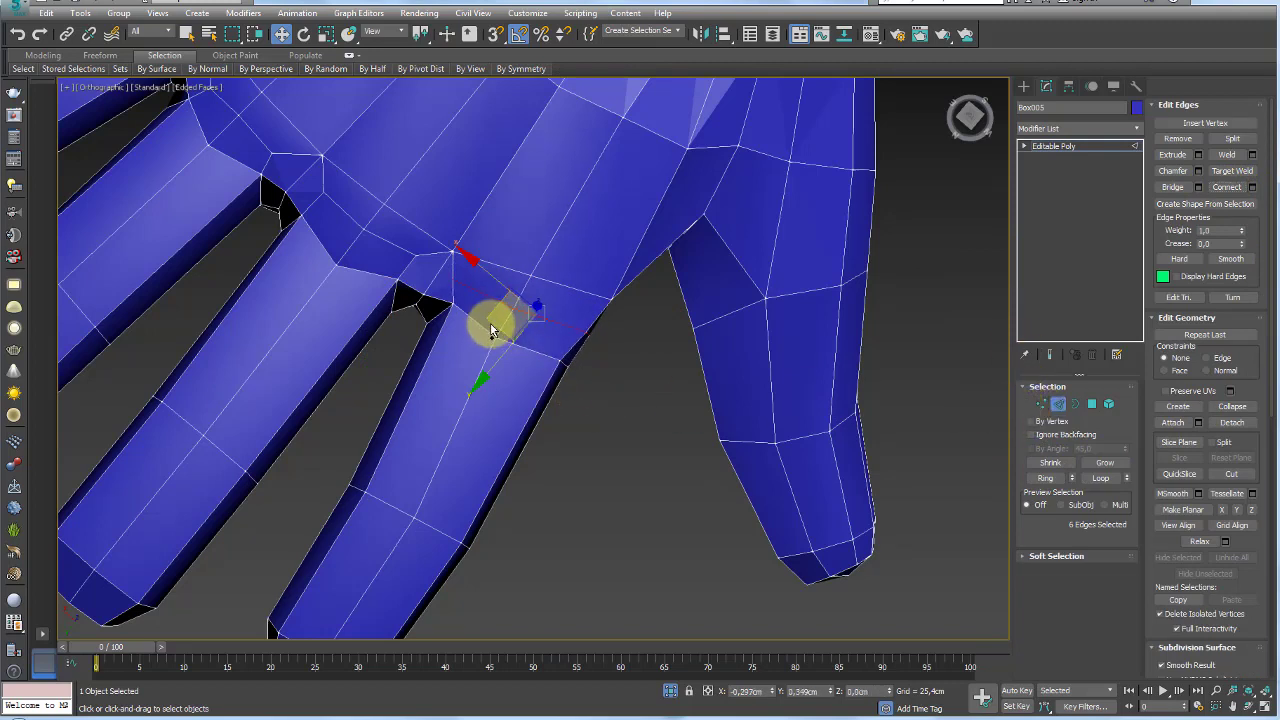
Select vertices on the knuckles, orbiting to inspect the hand
left_click(1043, 406)
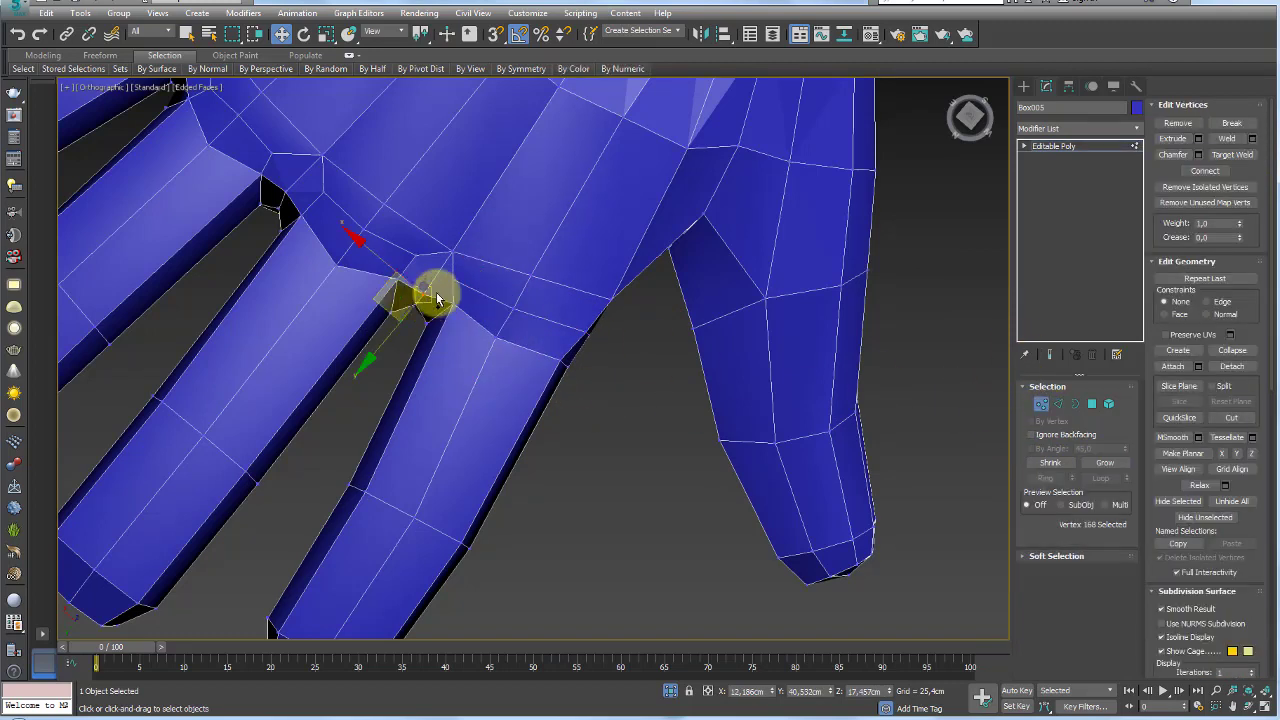
middle_click_drag(445, 283, 557, 200, "alt")
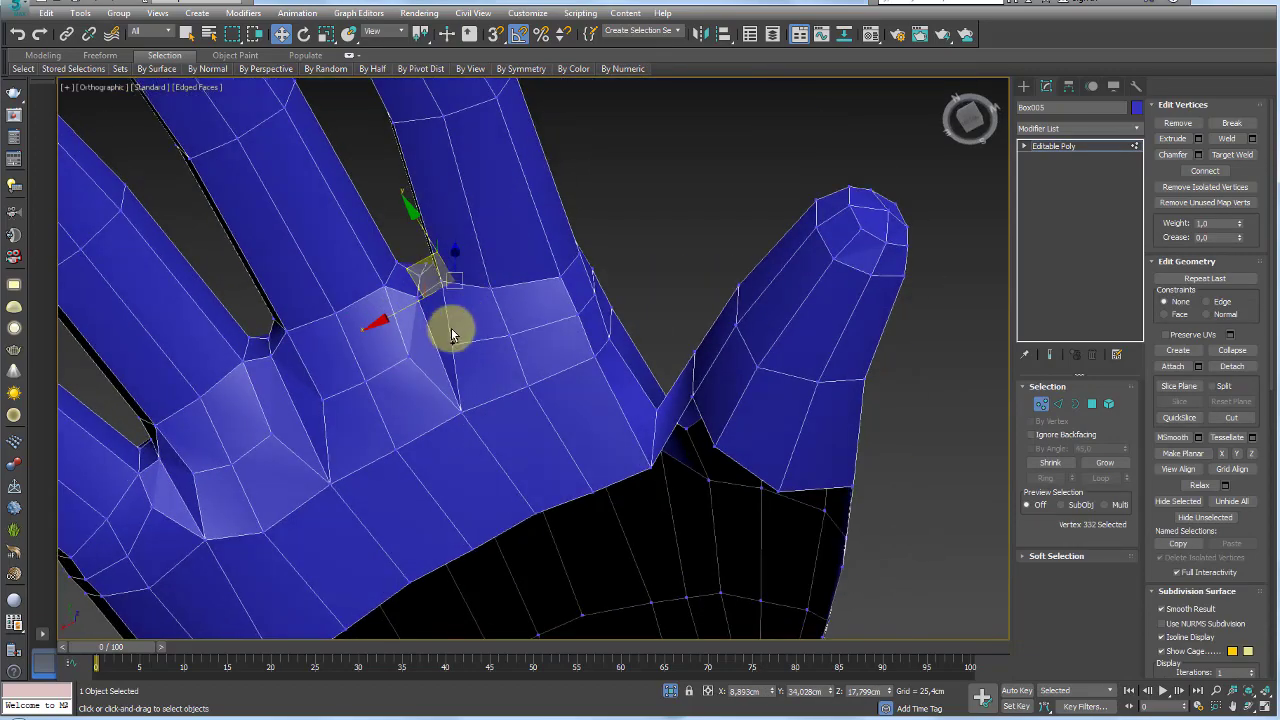
left_click(449, 351, "ctrl")
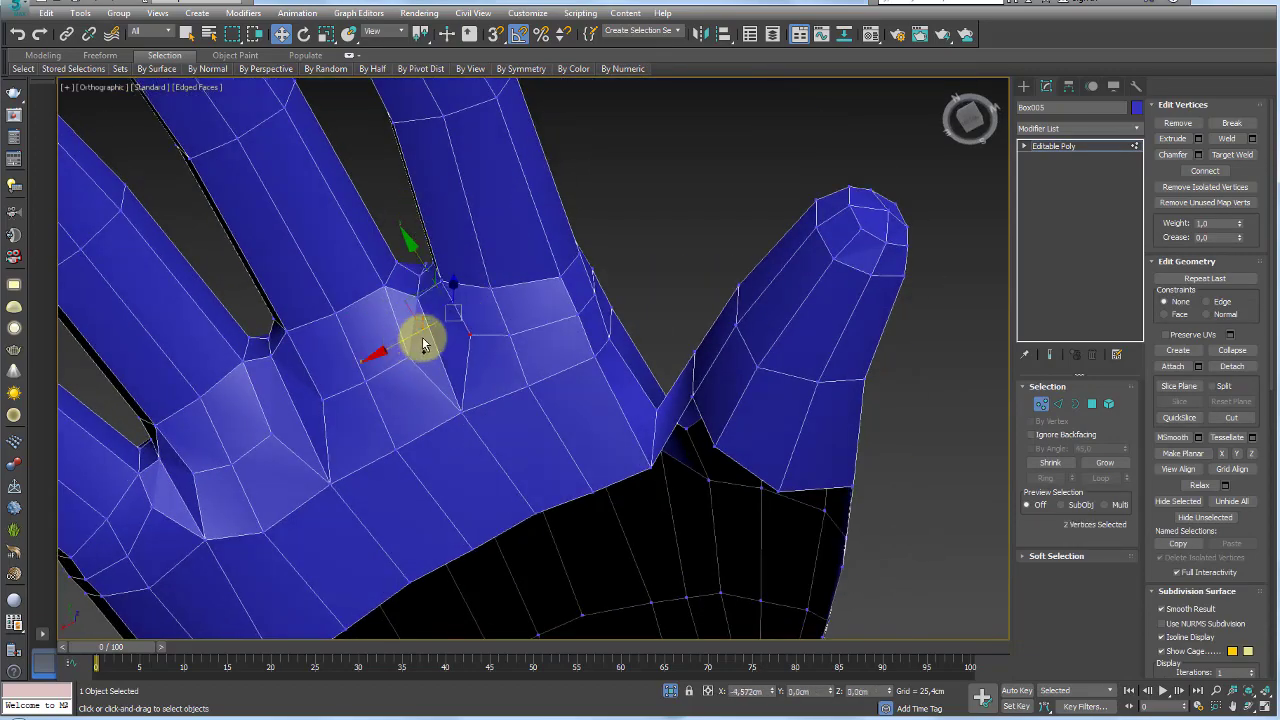
middle_click_drag(424, 344, 509, 334, "alt")
left_click(502, 304)
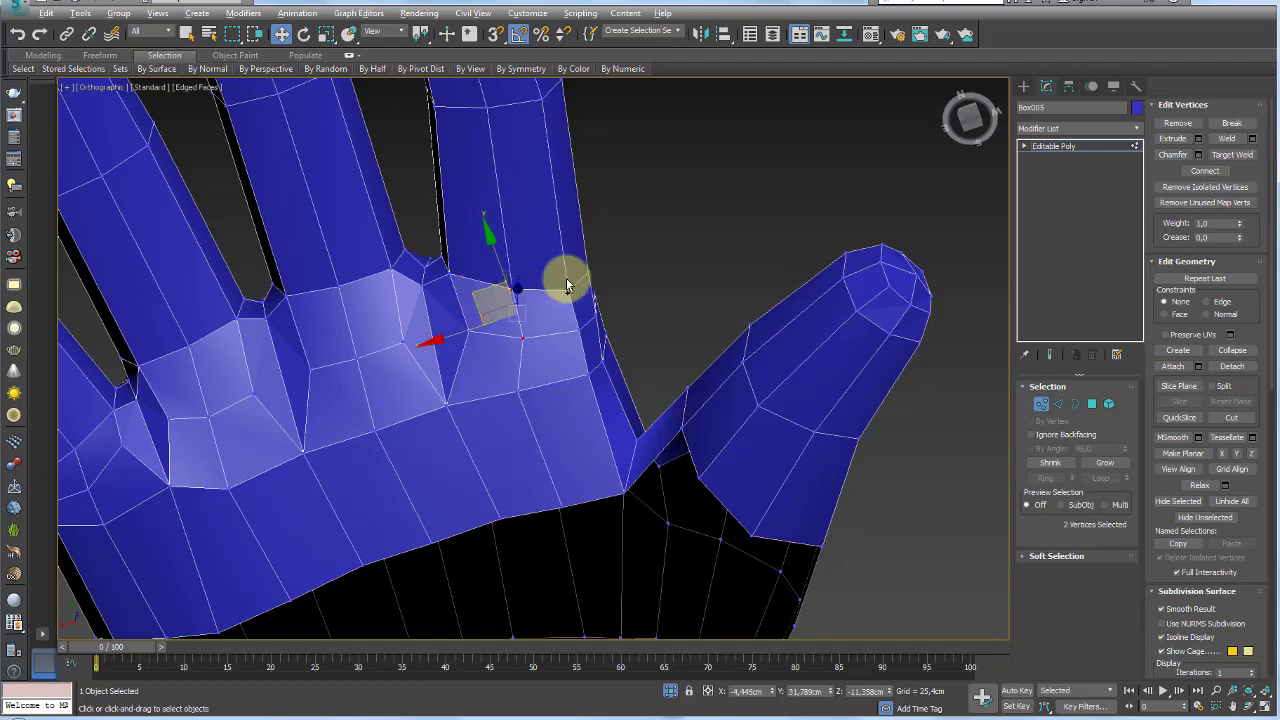
scroll(575, 268, "down", 3)
scroll(590, 270, "down", 2)
mouse_move(611, 349)
middle_mouse_down("alt")
mouse_move(606, 586)
mouse_move(606, 309)
mouse_move(586, 571)
mouse_move(608, 321)
middle_mouse_up("alt")
scroll(608, 321, "up", 2)
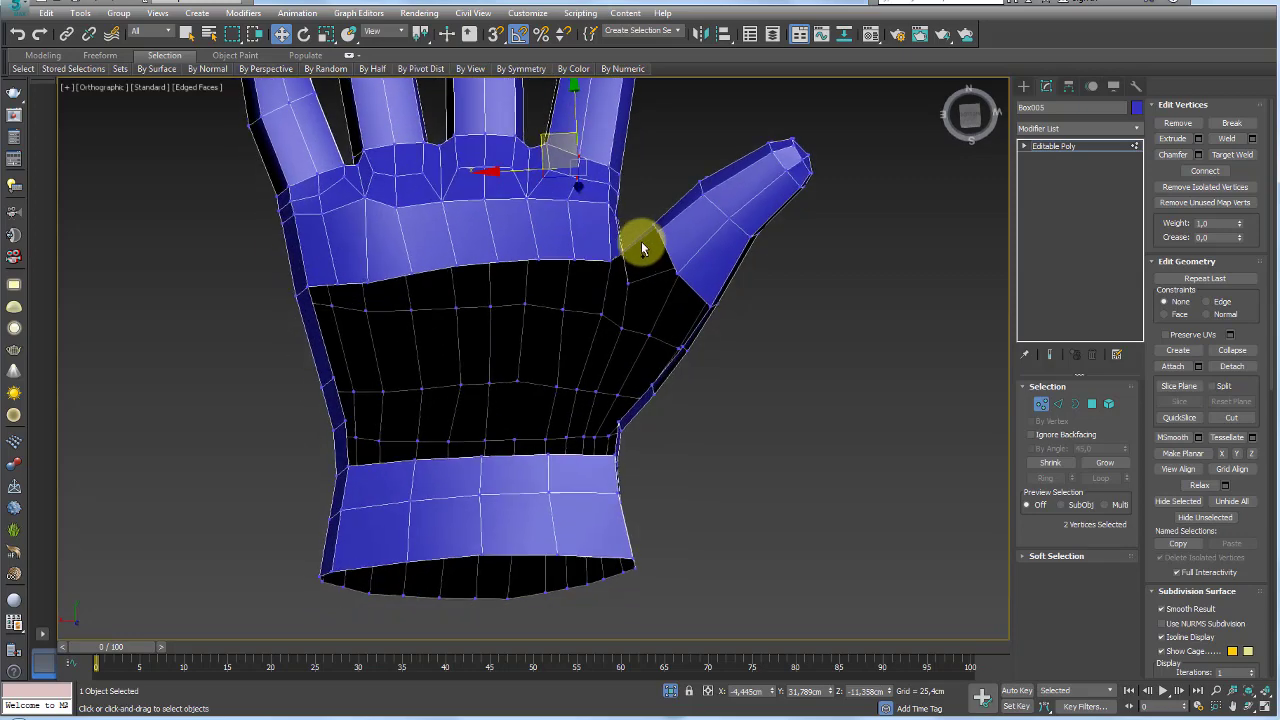
Bridge the gap between two opposite edges
left_click(1060, 404)
scroll(640, 258, "up", 3)
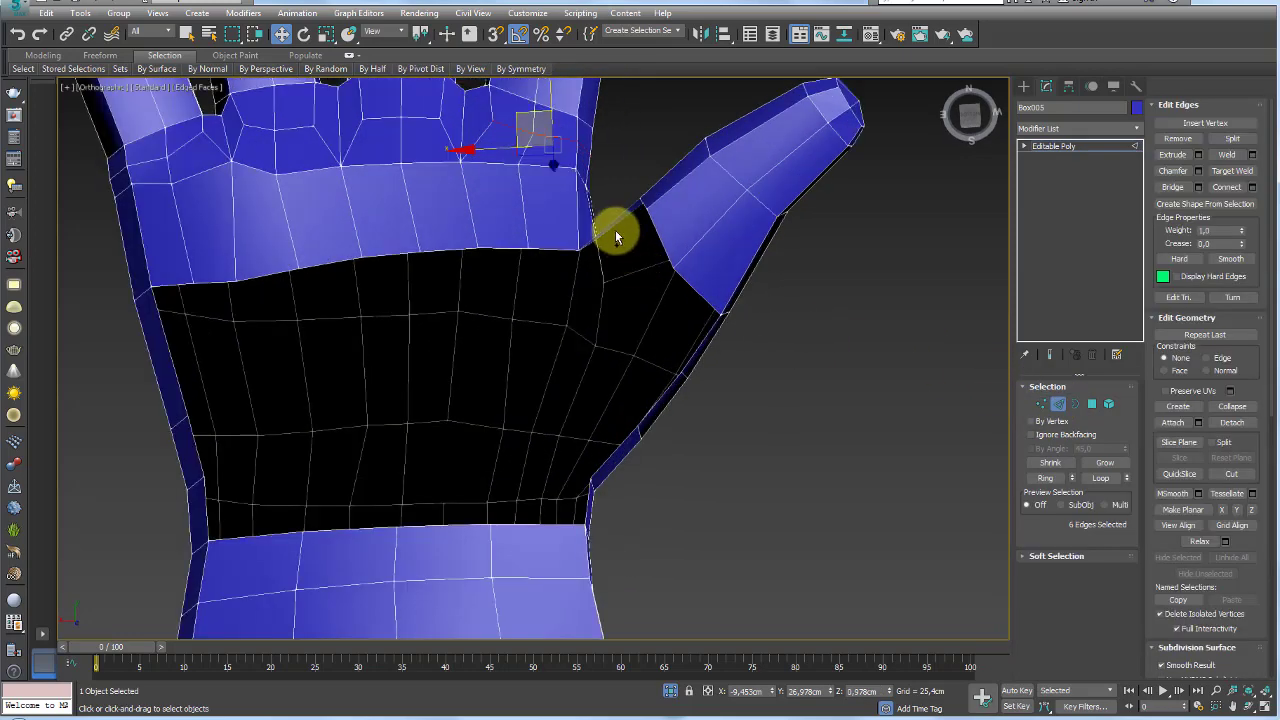
left_click(607, 236)
mouse_move(706, 329)
middle_mouse_down("alt")
mouse_move(723, 403)
mouse_move(704, 356)
mouse_move(664, 421)
mouse_move(760, 330)
middle_mouse_up("alt")
left_click(698, 366, "ctrl")
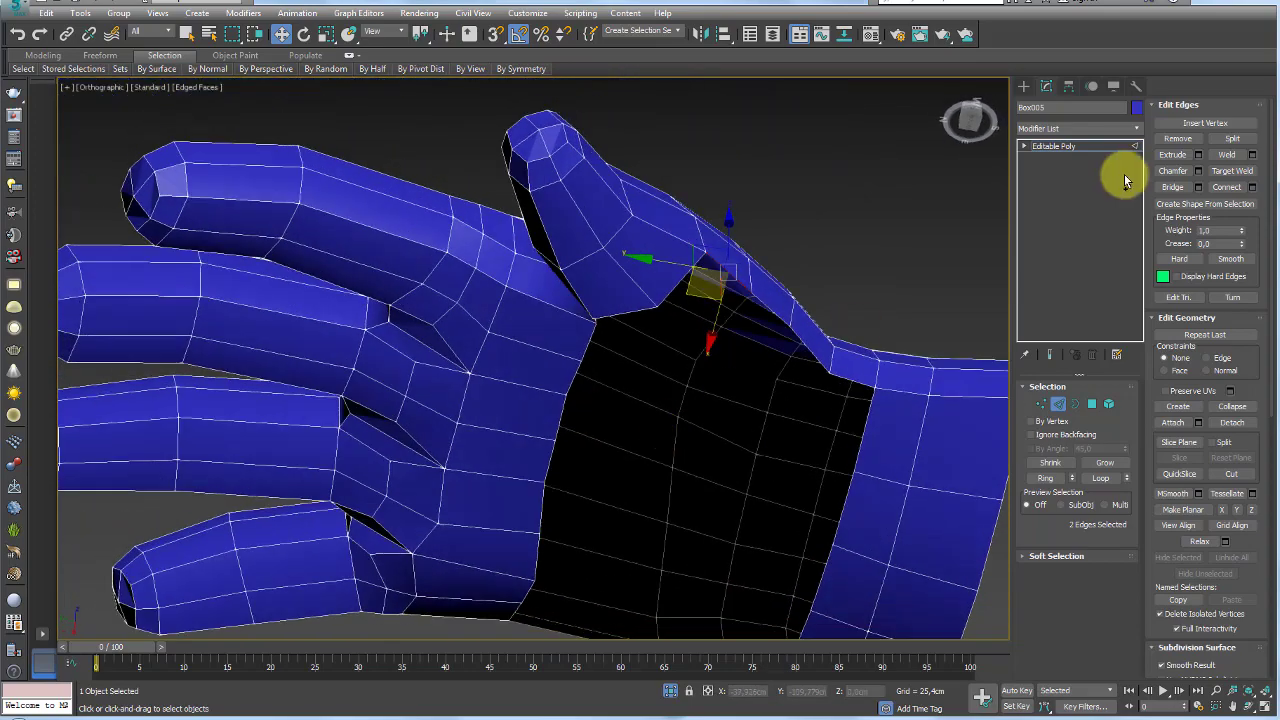
left_click(1172, 187)
Connect the new bridge edges with an extra segment
mouse_move(908, 276)
middle_mouse_down("alt")
mouse_move(736, 331)
mouse_move(689, 304)
middle_mouse_up("alt")
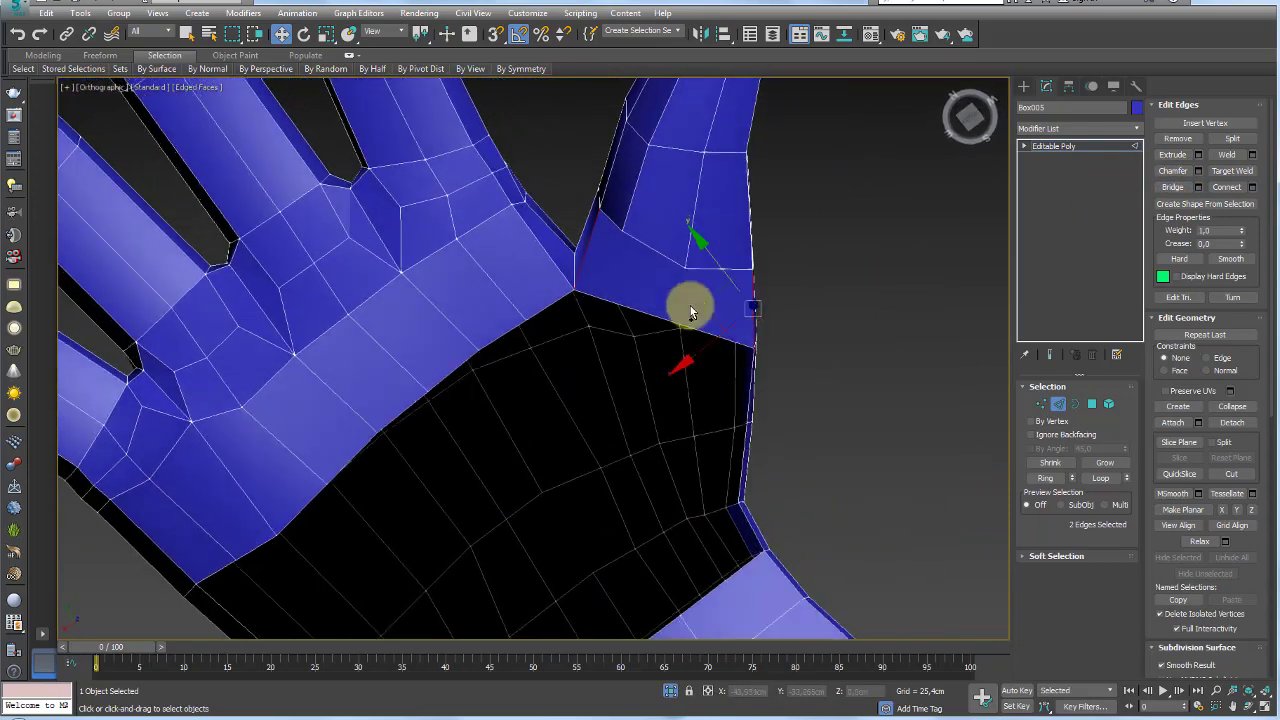
double_click(651, 318)
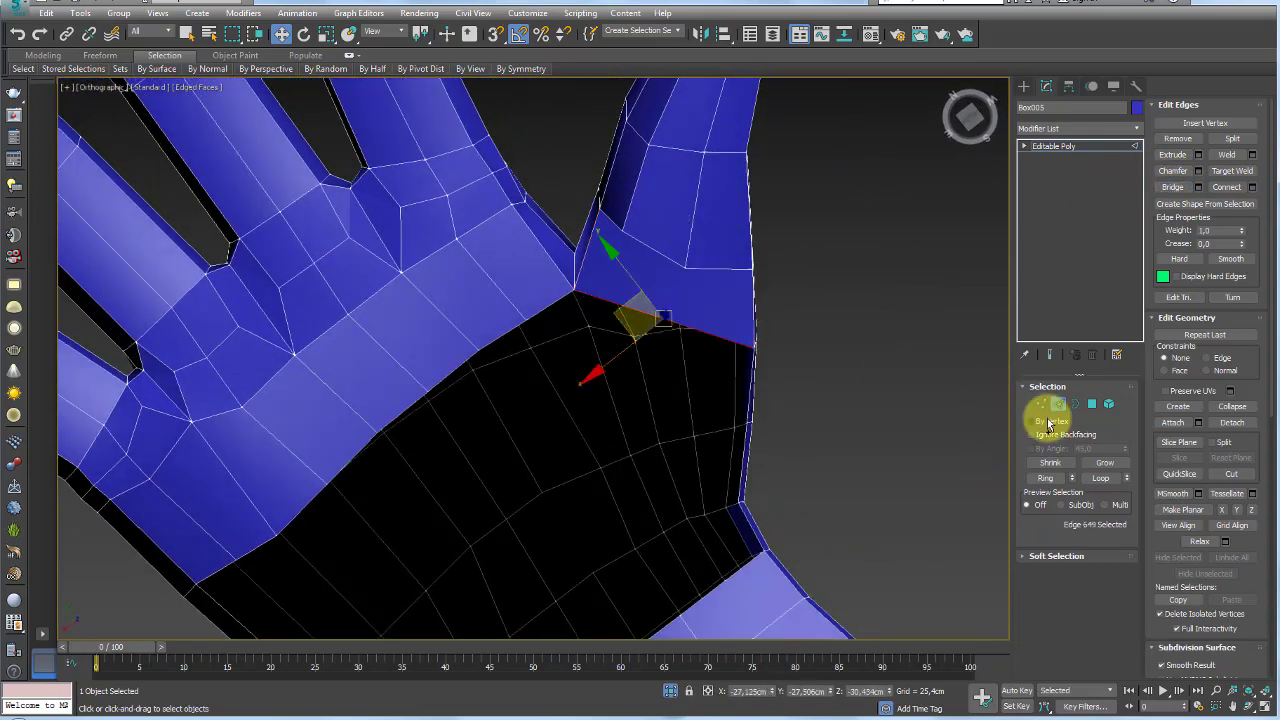
left_click(1253, 190)
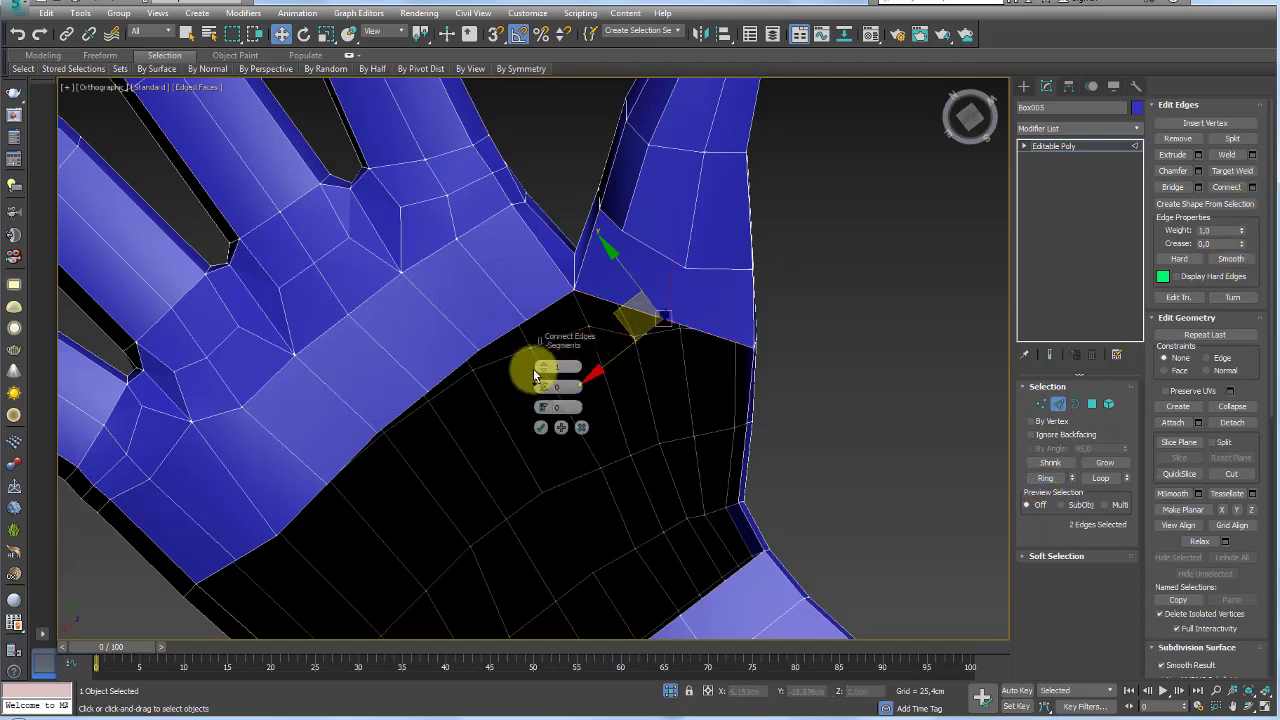
left_click(544, 425)
middle_click_drag(544, 425, 664, 372, "alt")
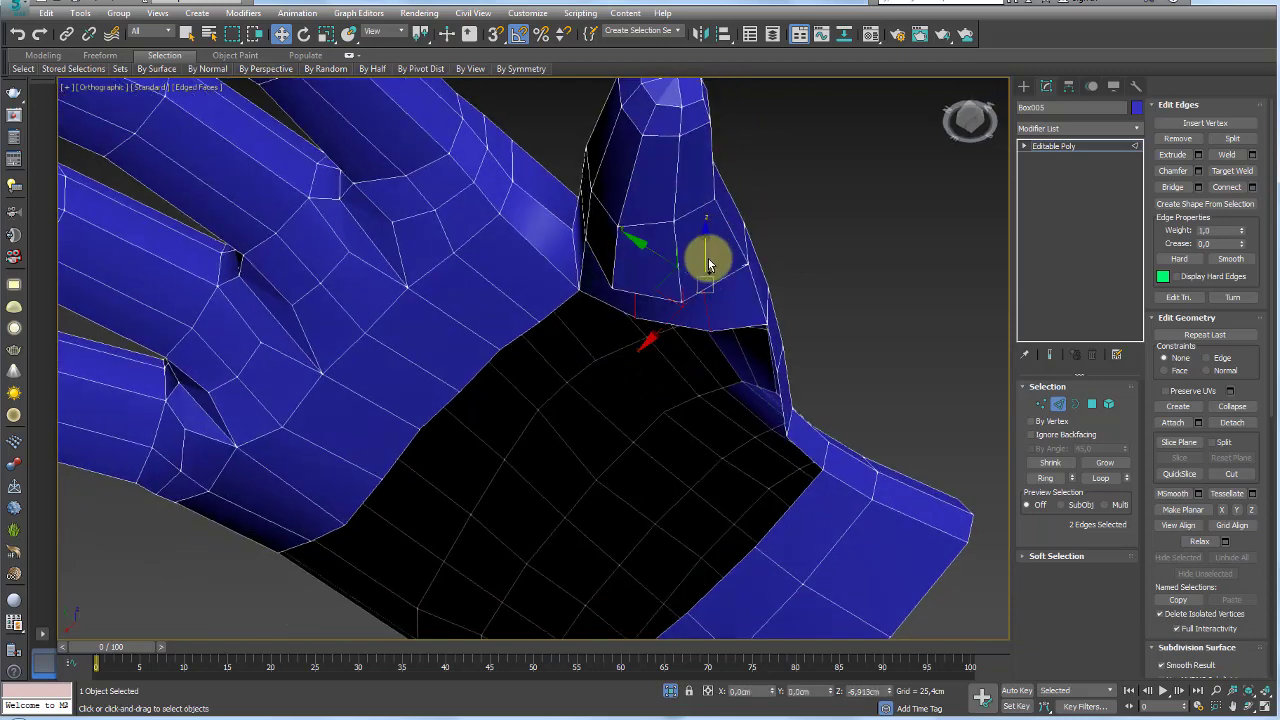
middle_click_drag(680, 314, 867, 280, "alt")
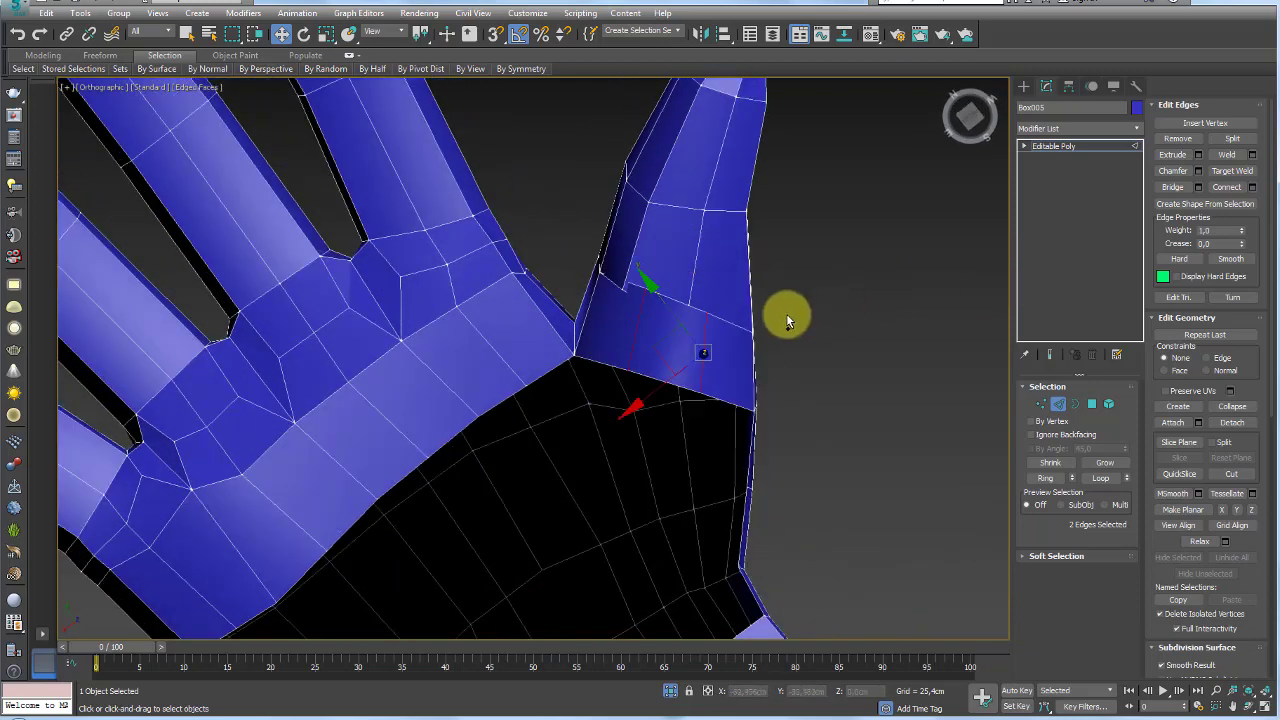
middle_click_drag(786, 318, 685, 313, "alt")
Move the thumb-base edge toward the palm and target-weld the loose edge to close the tear
left_click(609, 297)
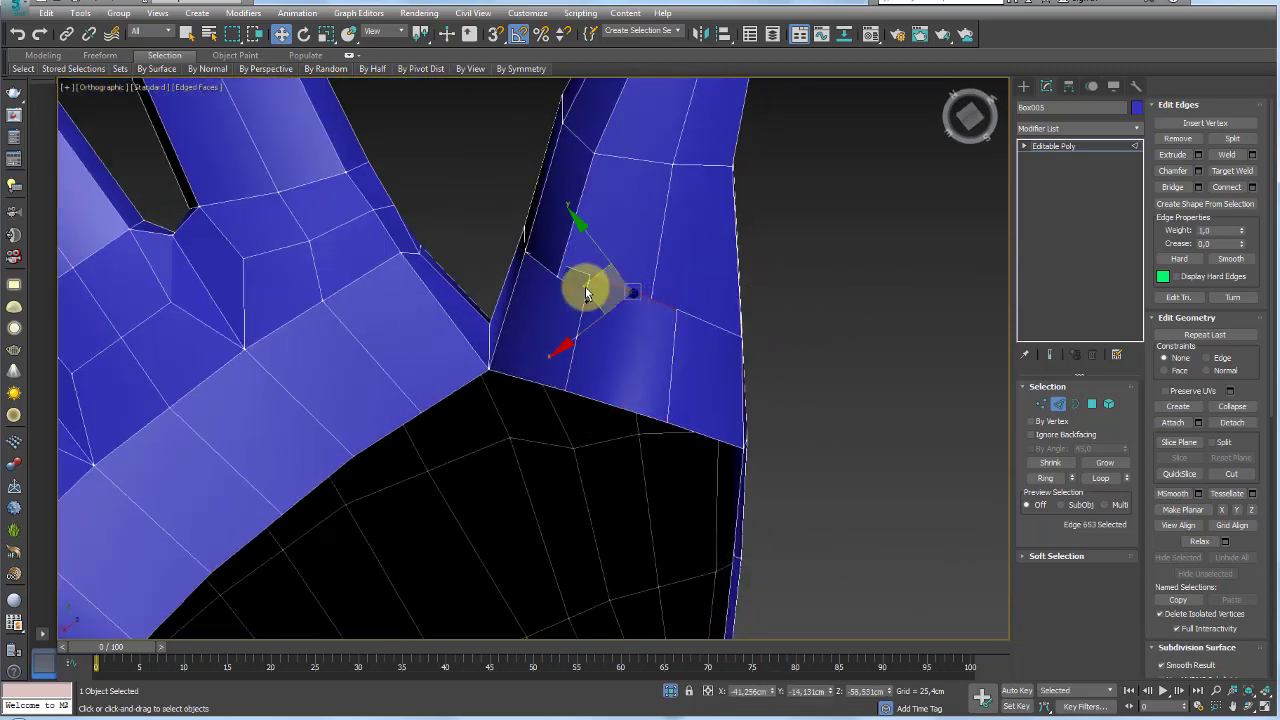
left_click_drag(586, 292, 561, 333)
left_click(1232, 170)
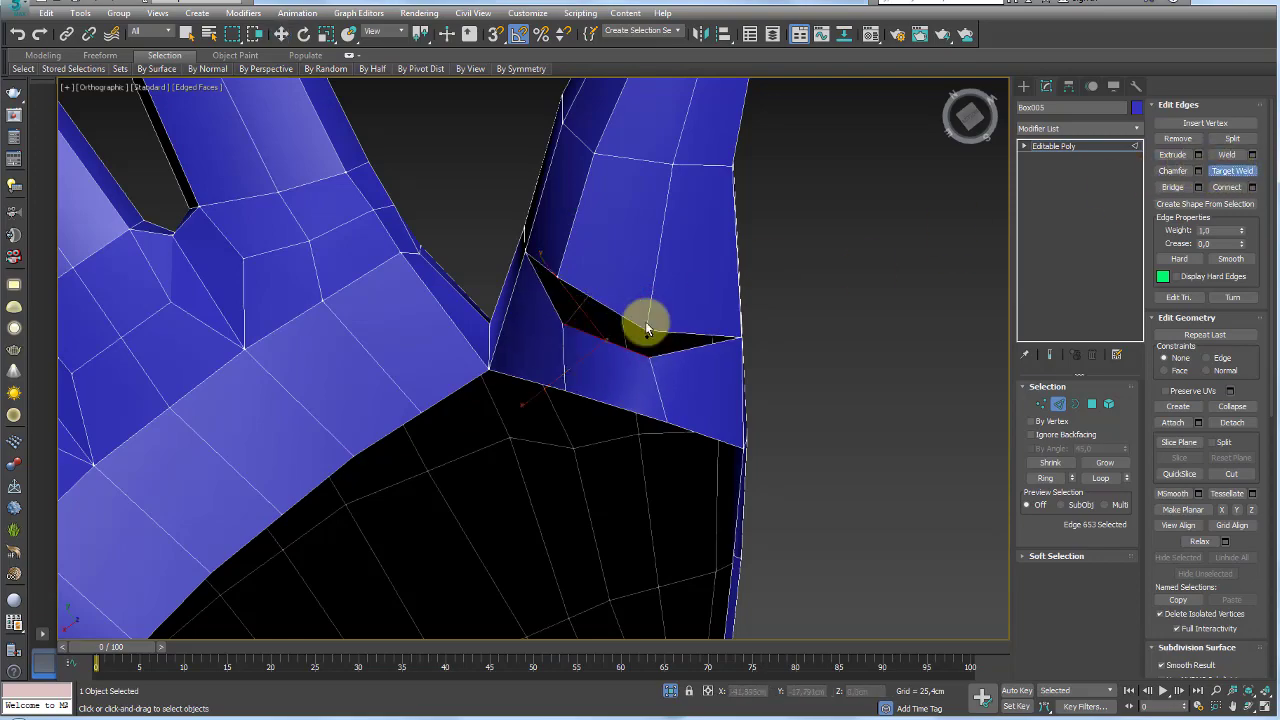
left_click(612, 341)
left_click(616, 312)
mouse_move(633, 302)
middle_mouse_down("alt")
mouse_move(699, 337)
mouse_move(712, 298)
mouse_move(691, 200)
mouse_move(629, 294)
mouse_move(610, 262)
mouse_move(549, 277)
mouse_move(579, 224)
mouse_move(608, 214)
middle_mouse_up("alt")
key("w")
left_click(583, 260)
Shift-drag the thumb-base edge down to extrude a new strip of faces into the palm gap
key("e")
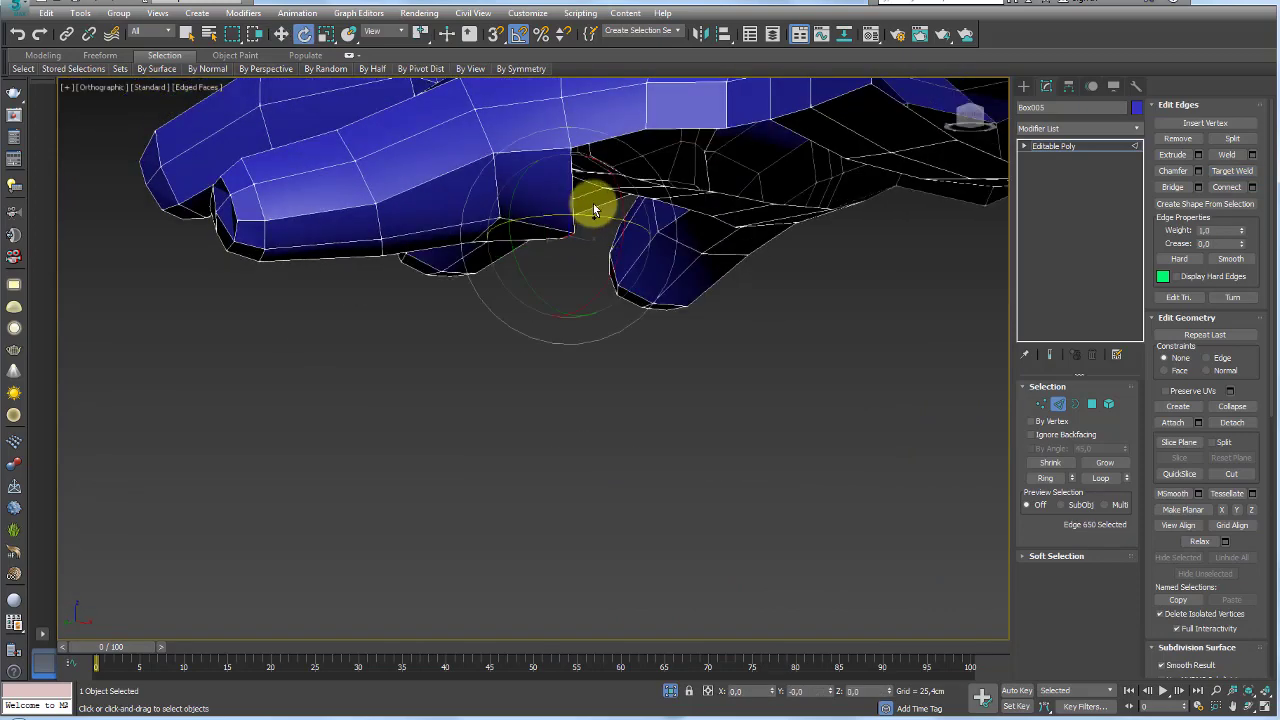
key("w")
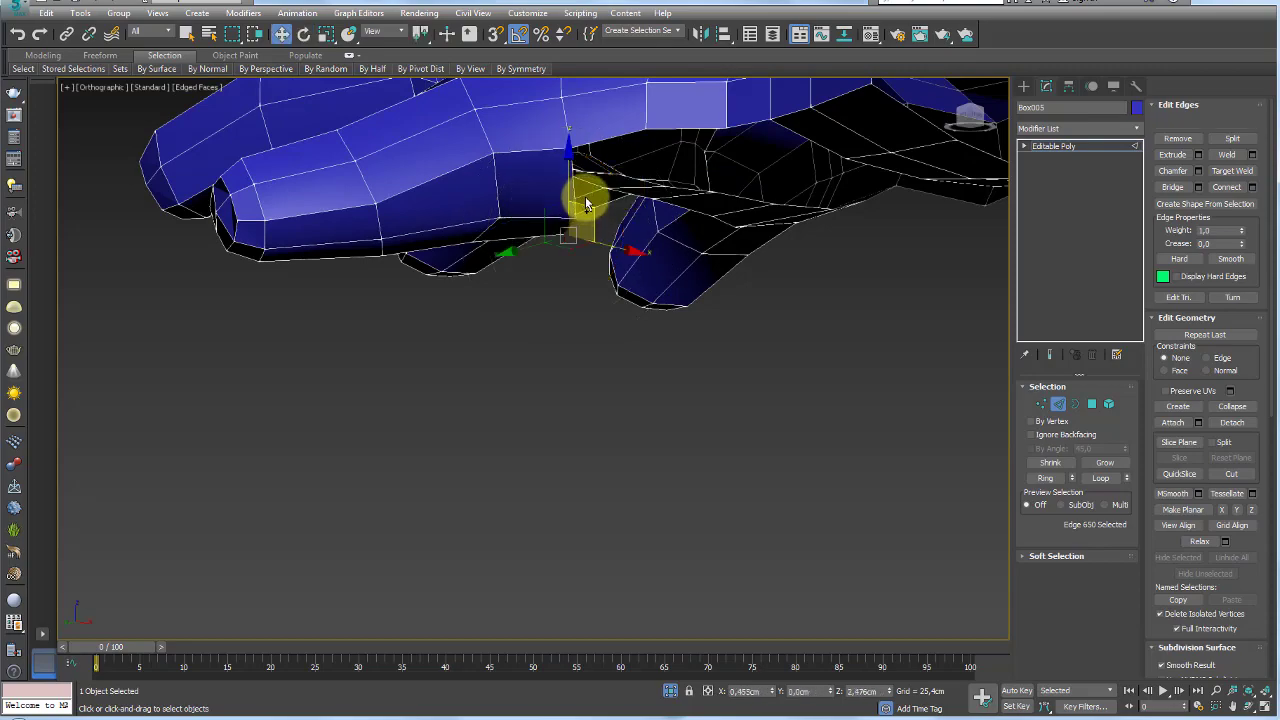
middle_click_drag(582, 203, 648, 165, "alt")
middle_click_drag(620, 207, 629, 180, "alt")
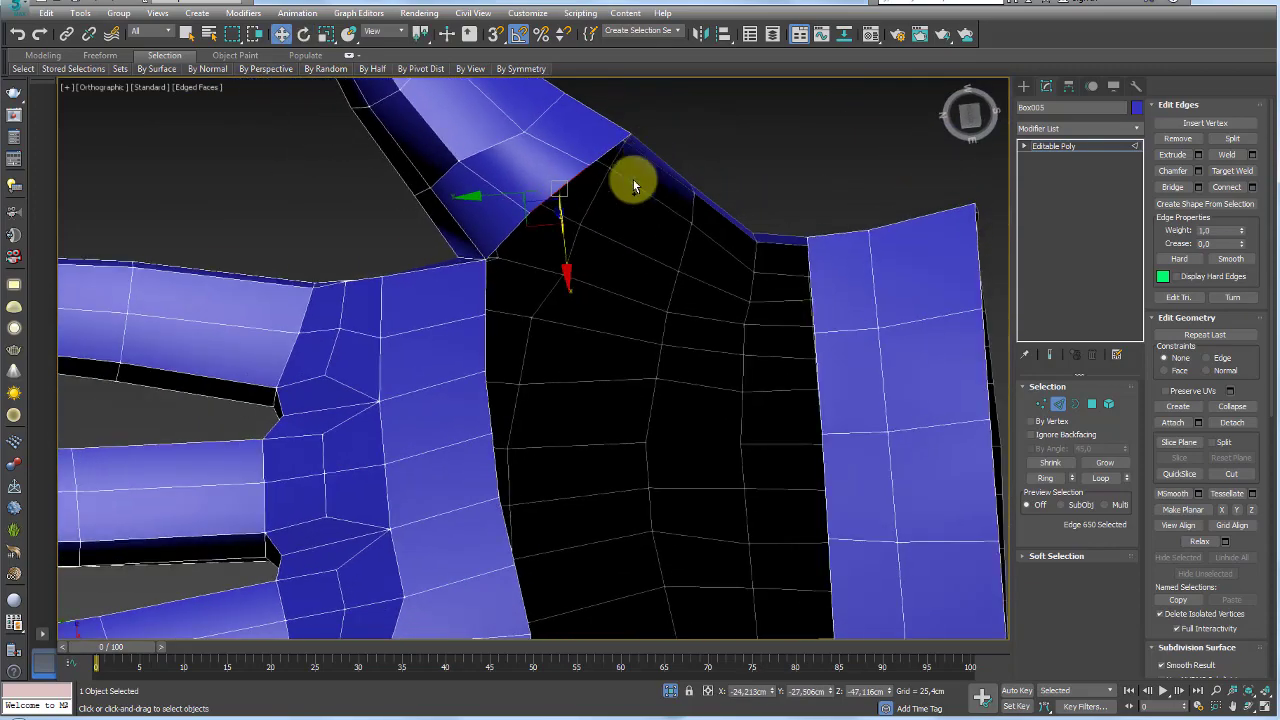
middle_click_drag(603, 240, 533, 218, "alt")
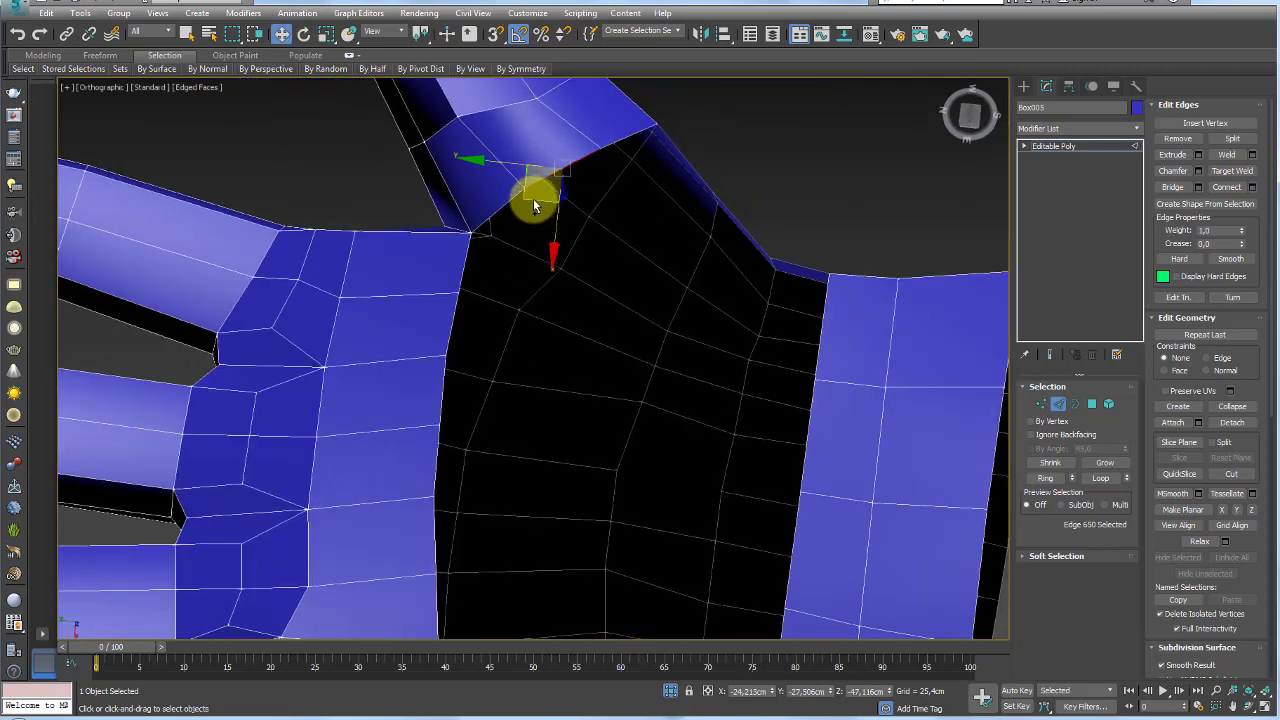
left_click_drag(535, 205, 625, 355, "shift")
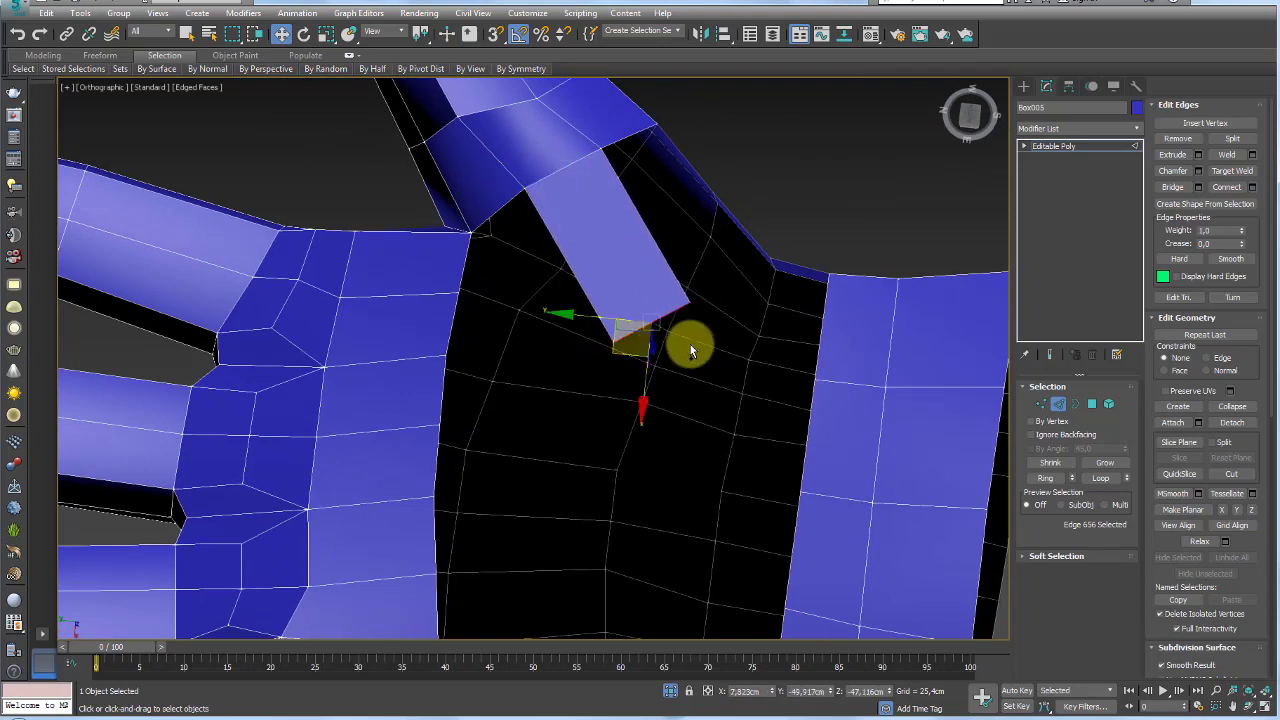
key("e")
key("w")
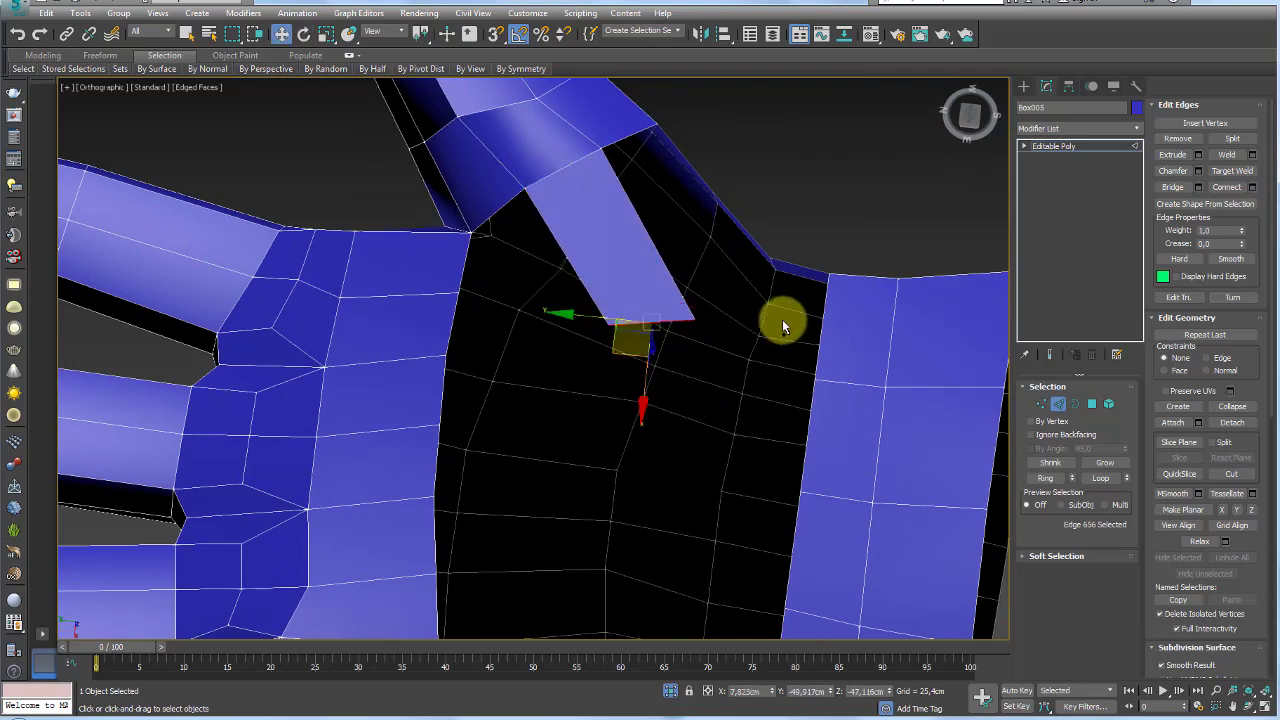
mouse_move(777, 317)
middle_mouse_down("alt")
mouse_move(669, 440)
mouse_move(652, 280)
middle_mouse_up("alt")
Raise the extruded strip and add a connecting edge across it with Ring and Connect
left_click_drag(652, 280, 651, 229)
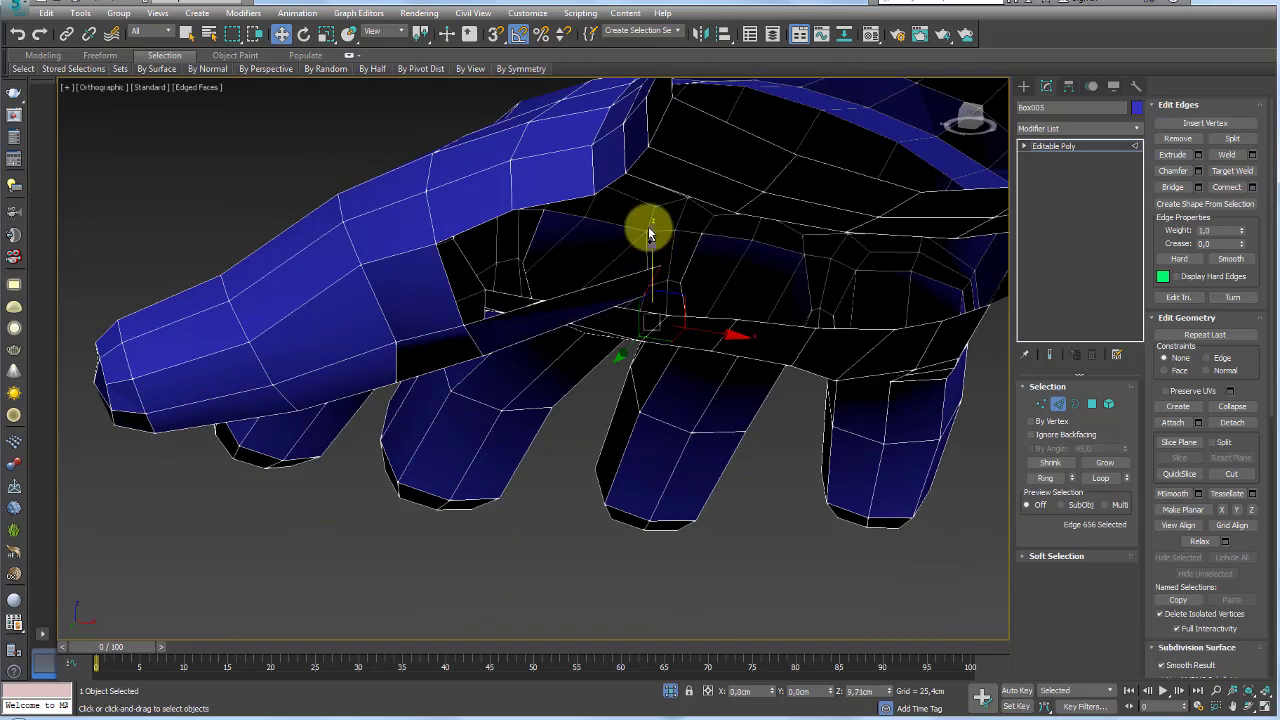
middle_click_drag(651, 229, 586, 257, "alt")
scroll(568, 290, "up", 2)
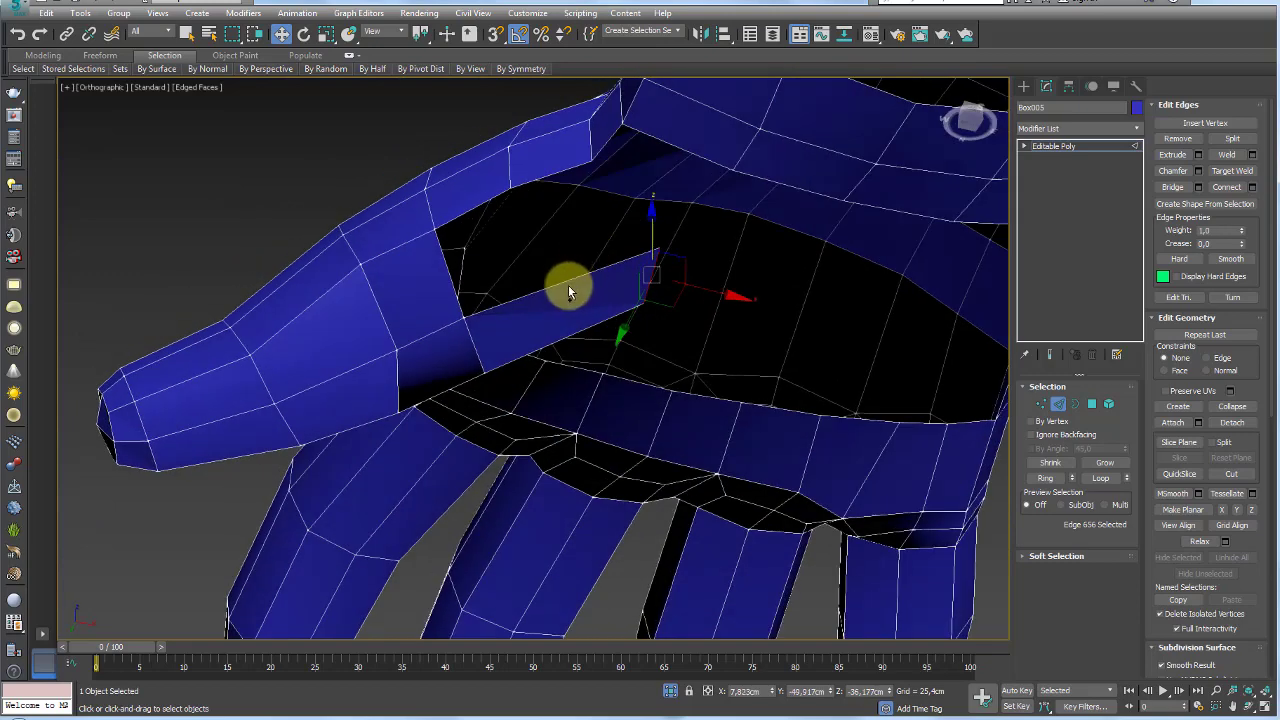
left_click(1046, 478)
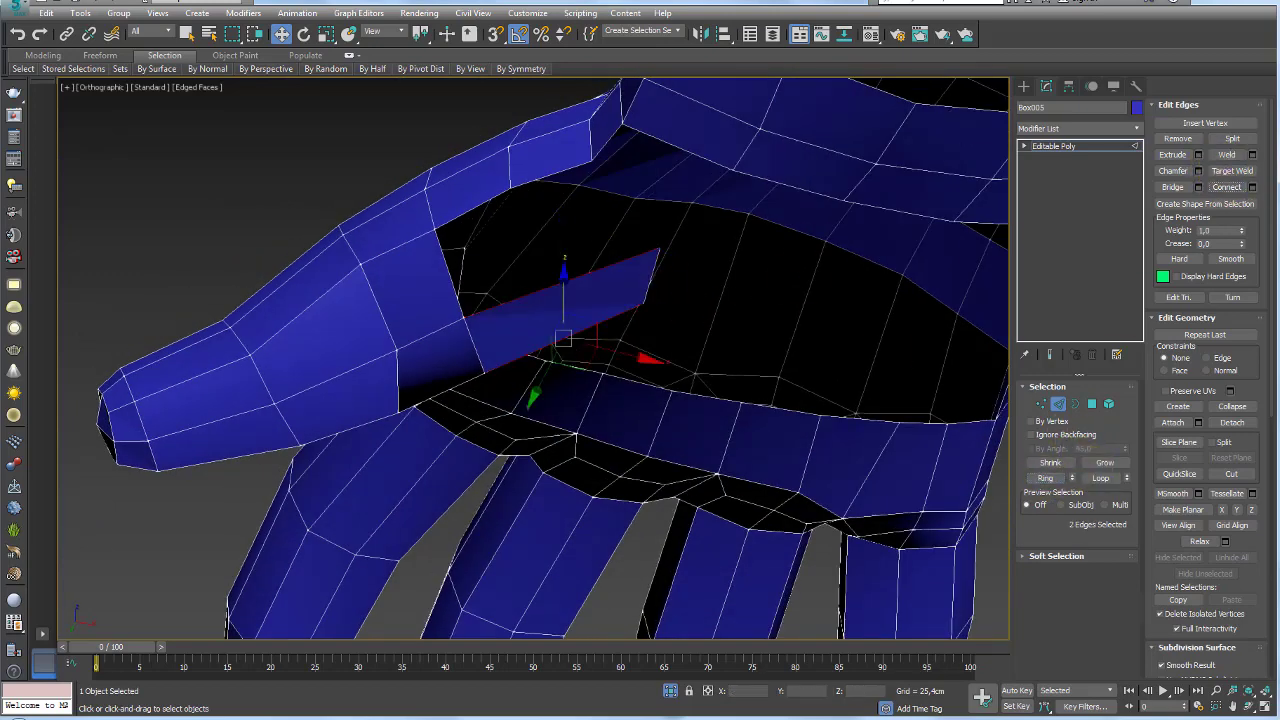
left_click(1252, 187)
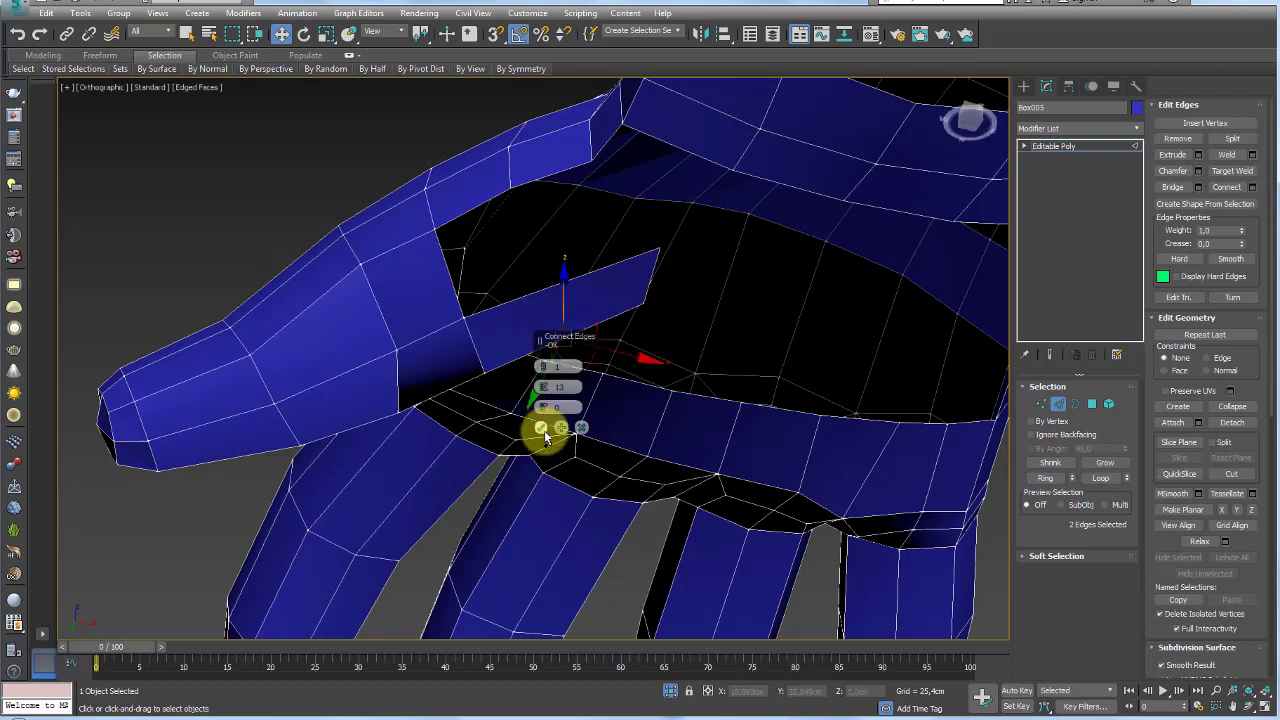
left_click(541, 427)
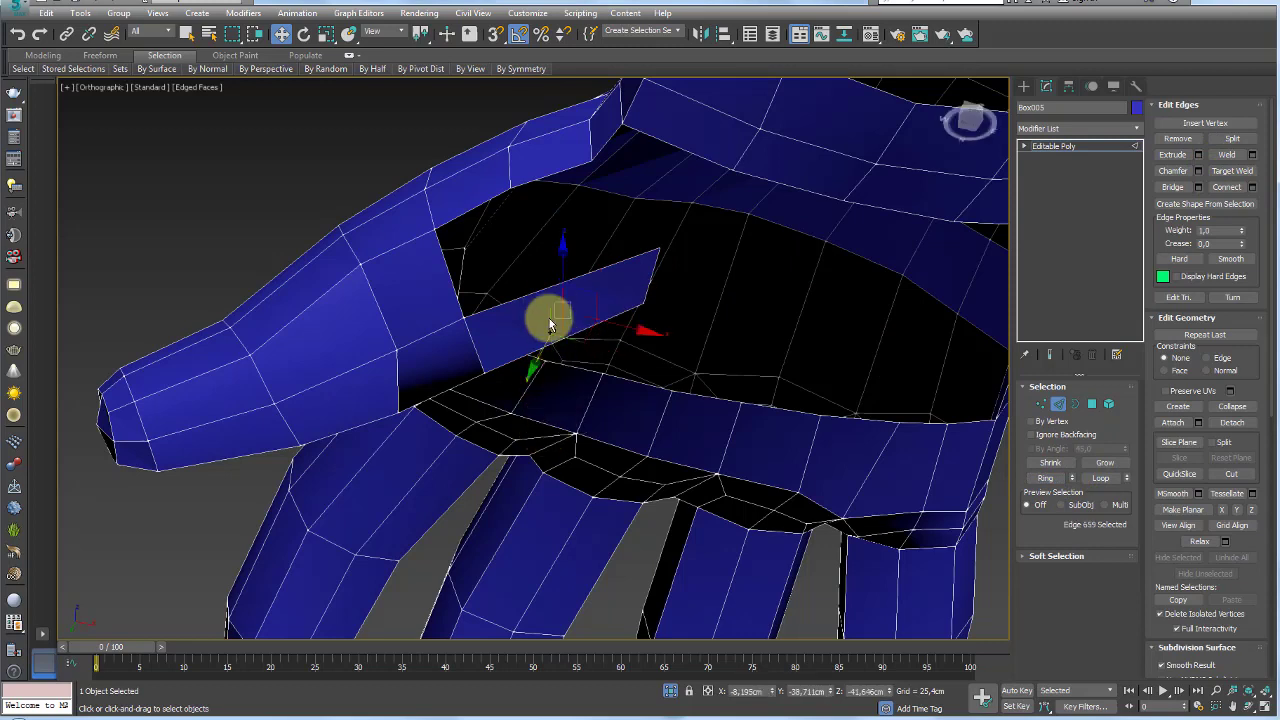
Bridge the strip's edges to the facing thumb edges to fill the gap
left_click(650, 255)
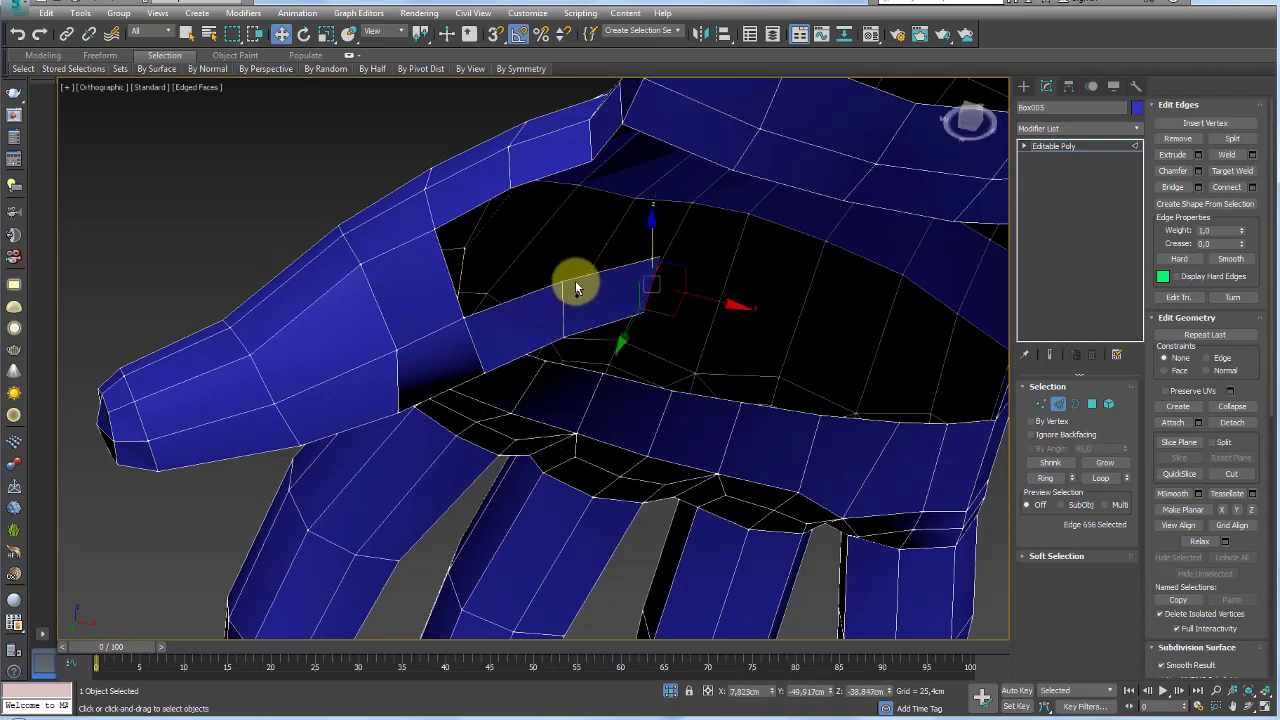
left_click(532, 296, "ctrl")
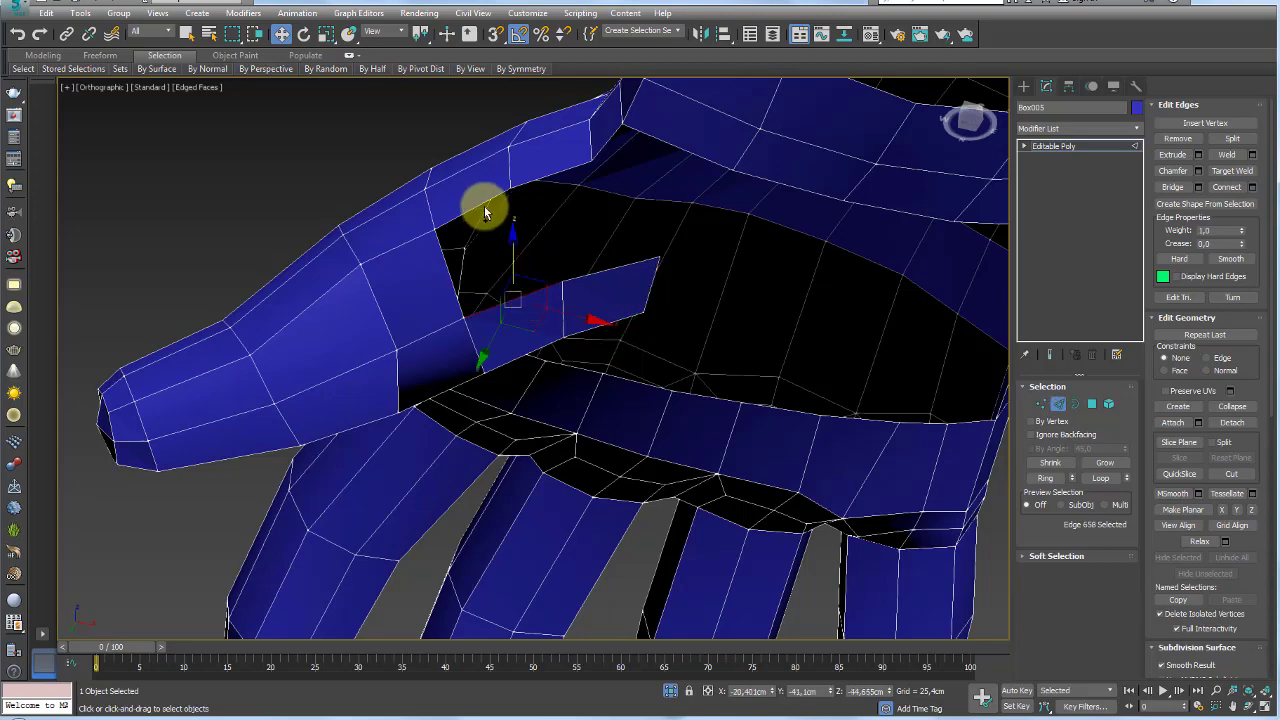
left_click(557, 182, "ctrl")
left_click(630, 265, "ctrl")
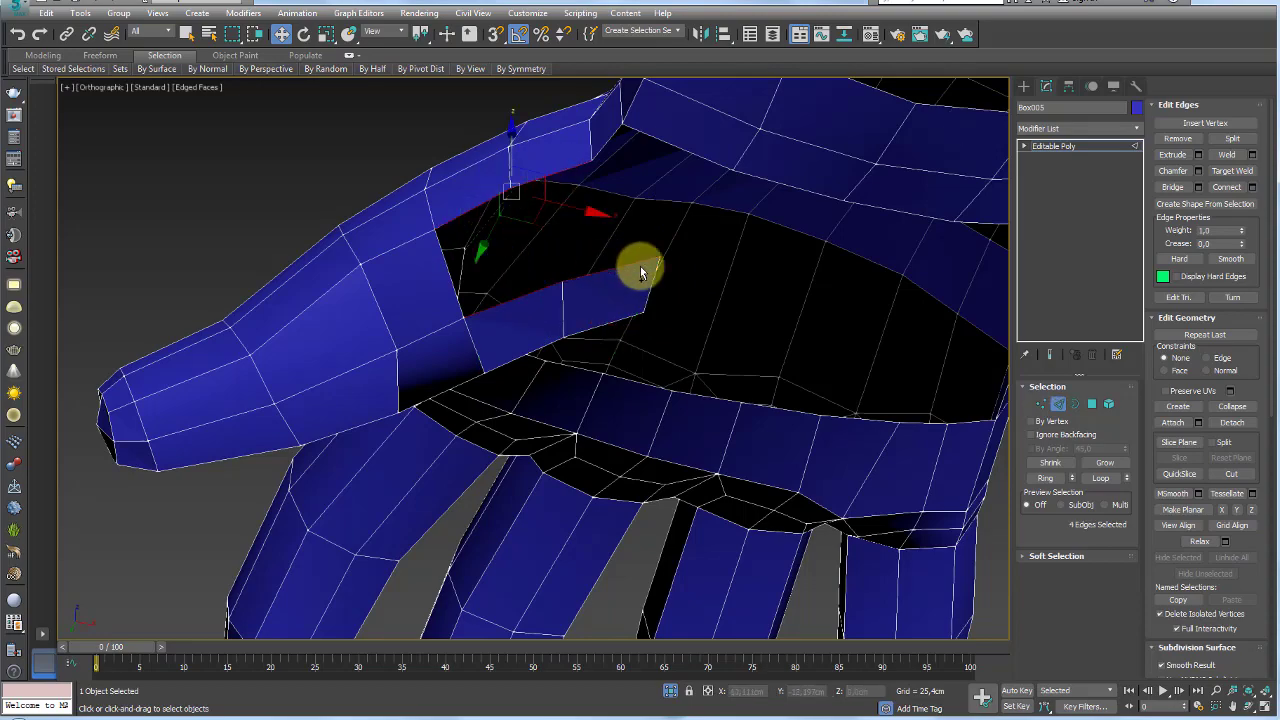
left_click(1175, 187)
middle_click_drag(586, 286, 773, 316, "alt")
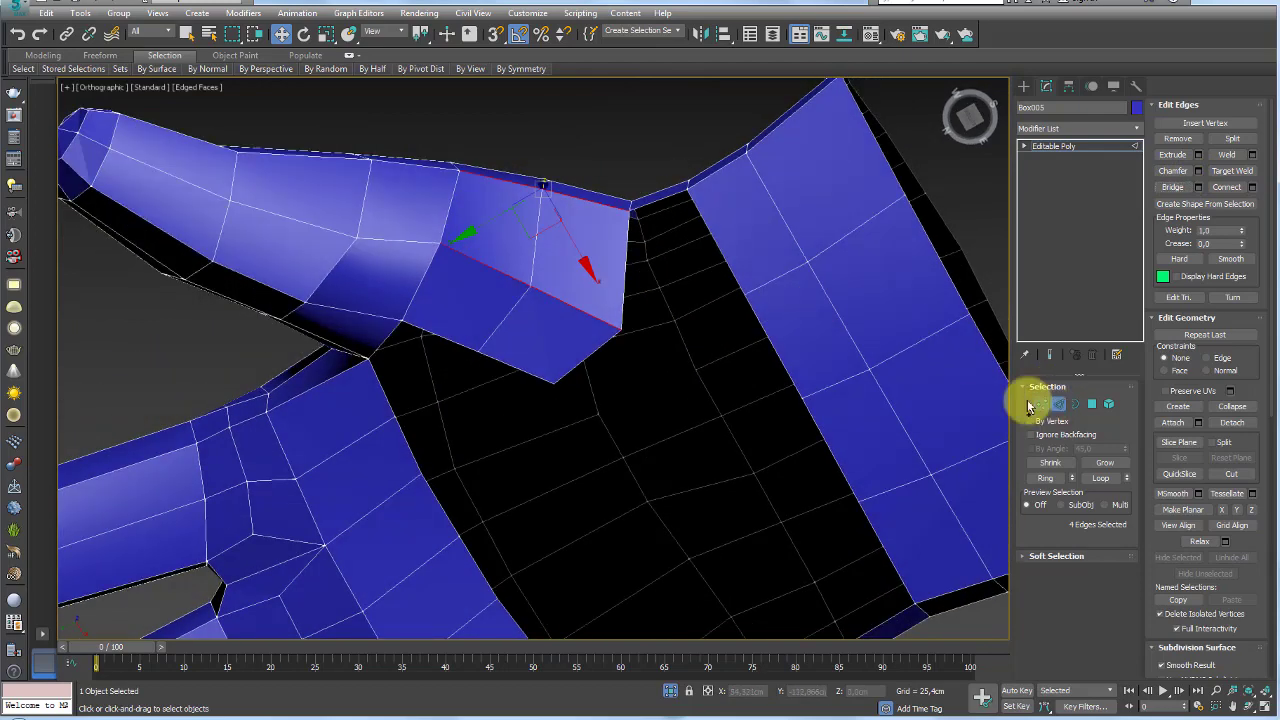
Move the strip's corner vertex and its neighbour up into place
left_click(1041, 404)
left_click(619, 327)
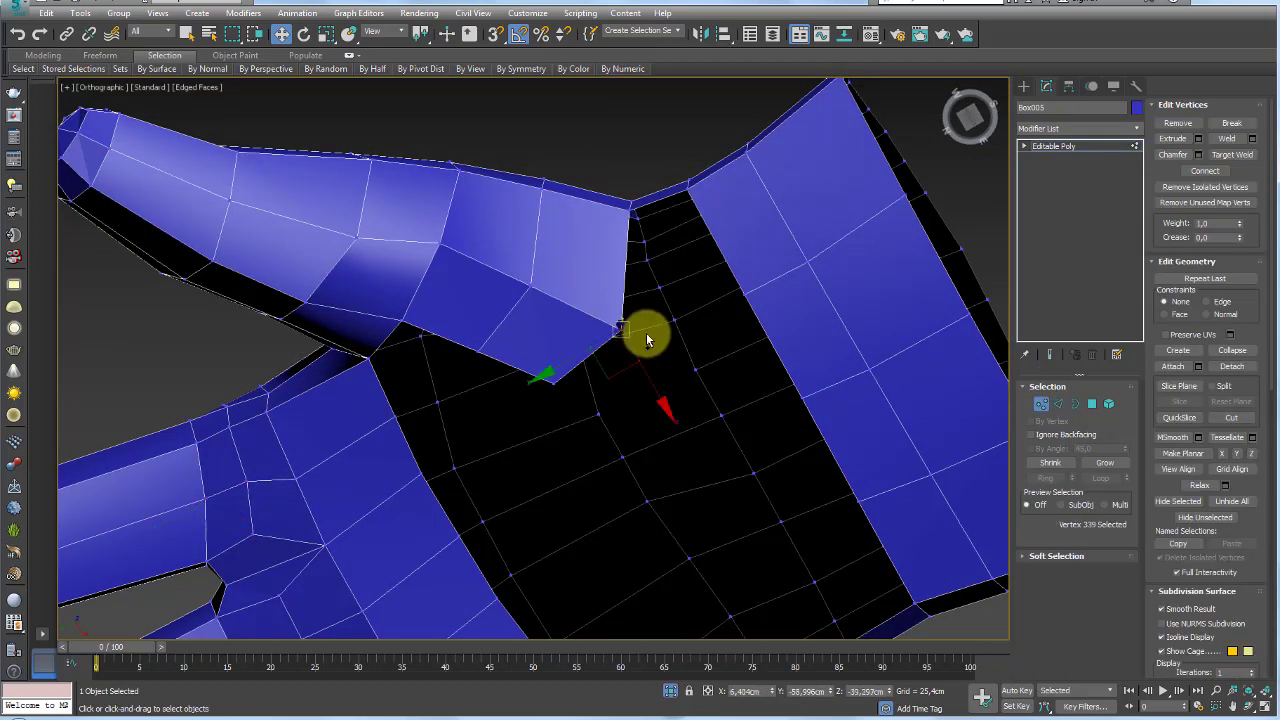
middle_click_drag(646, 340, 609, 369, "alt")
left_click_drag(614, 343, 617, 272)
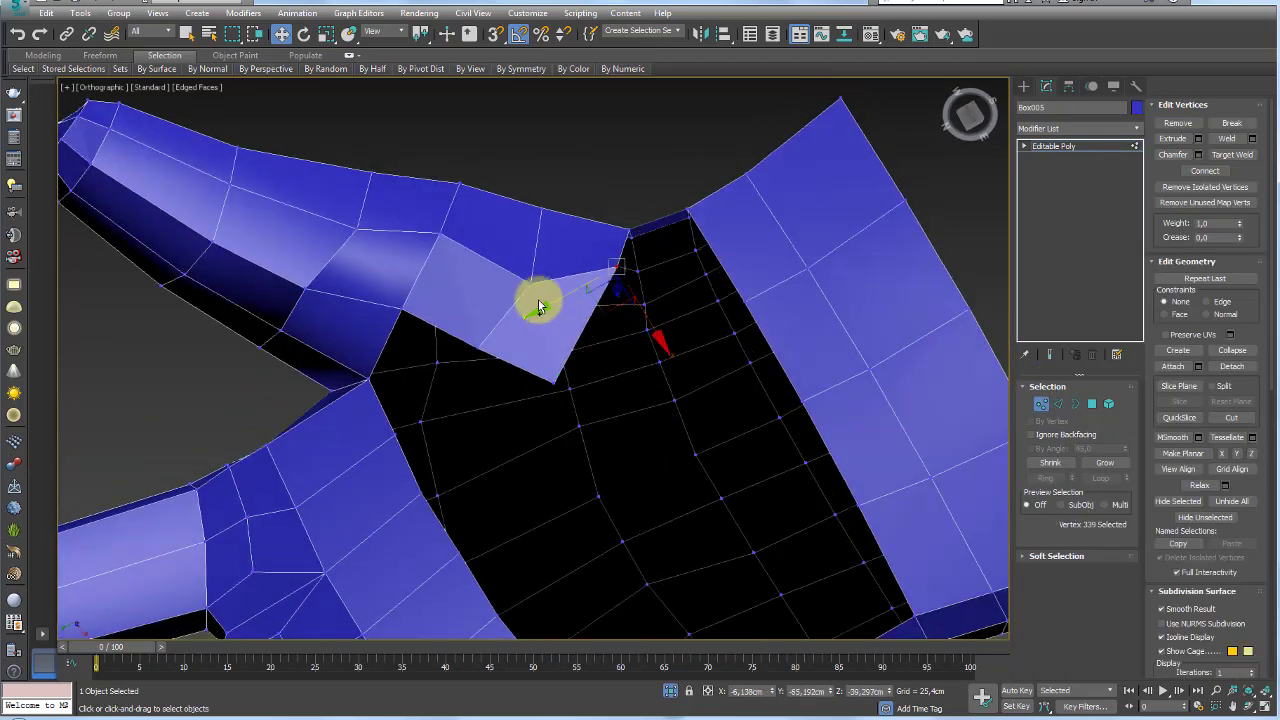
left_click(529, 286)
left_click_drag(529, 300, 522, 307)
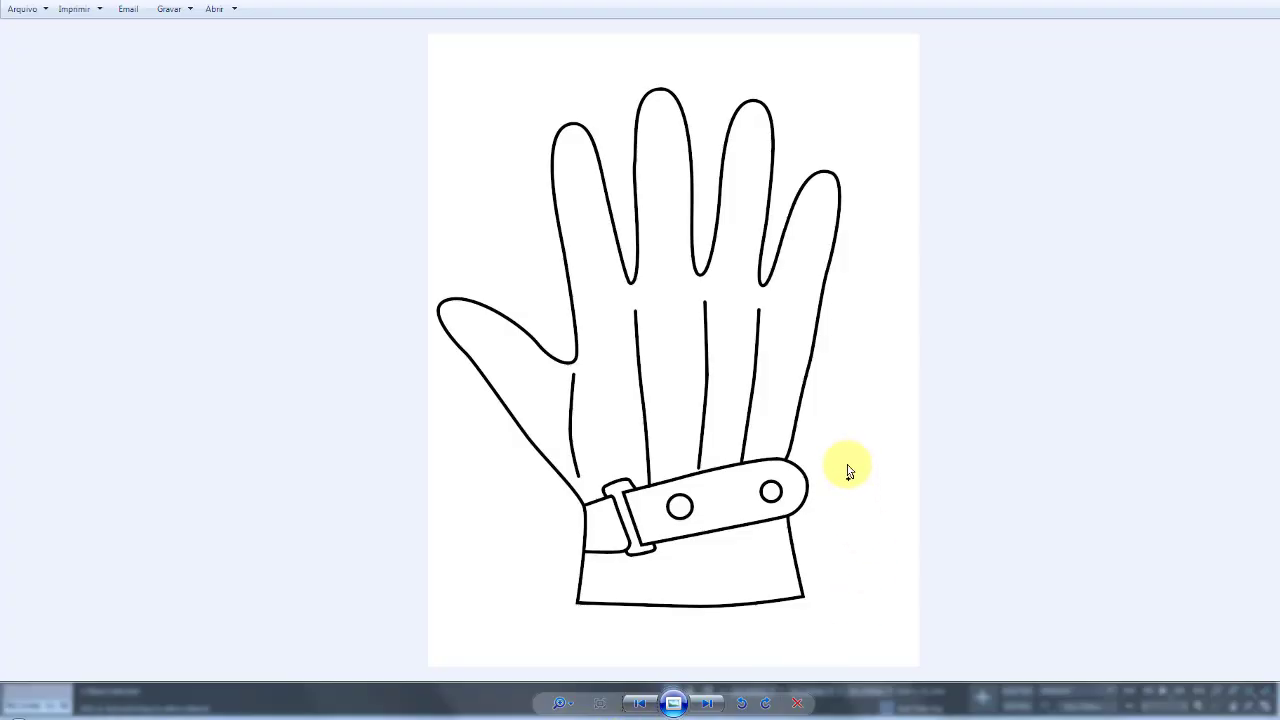
Step through the glove reference photos to the brown glove's palm view
left_click(706, 706)
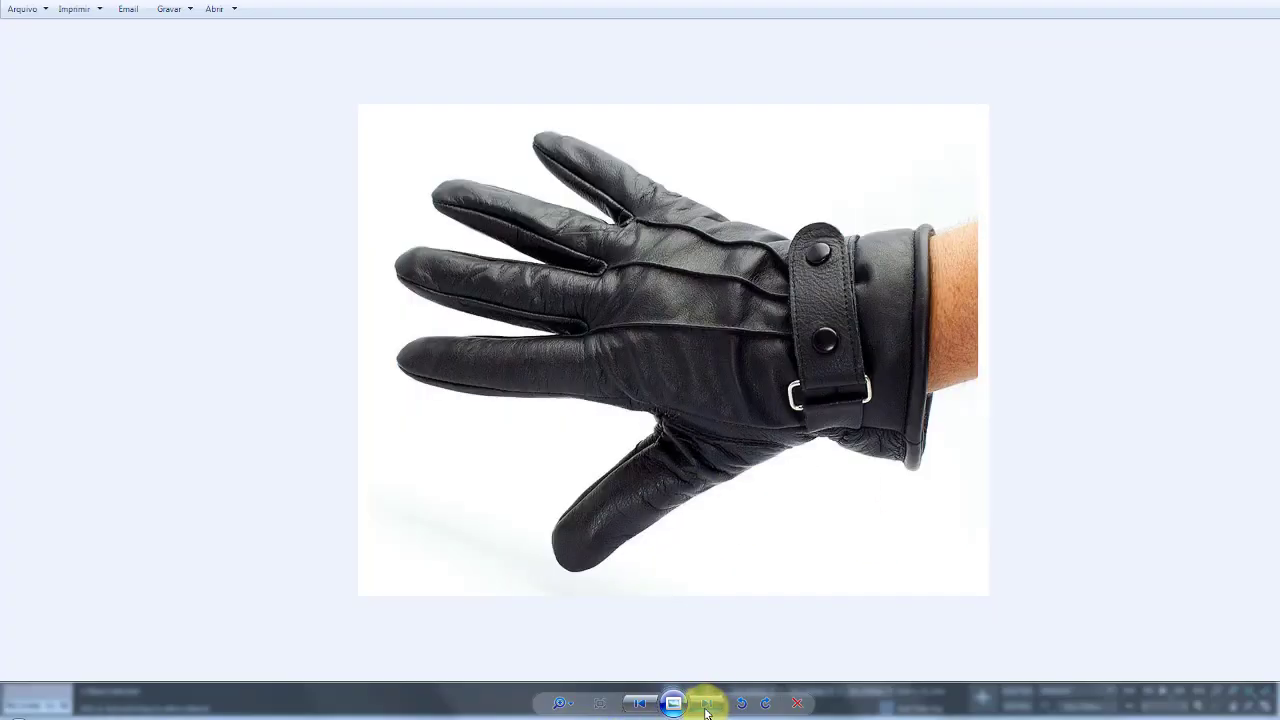
left_click(706, 706)
left_click(706, 706)
left_click(706, 706)
left_click(706, 706)
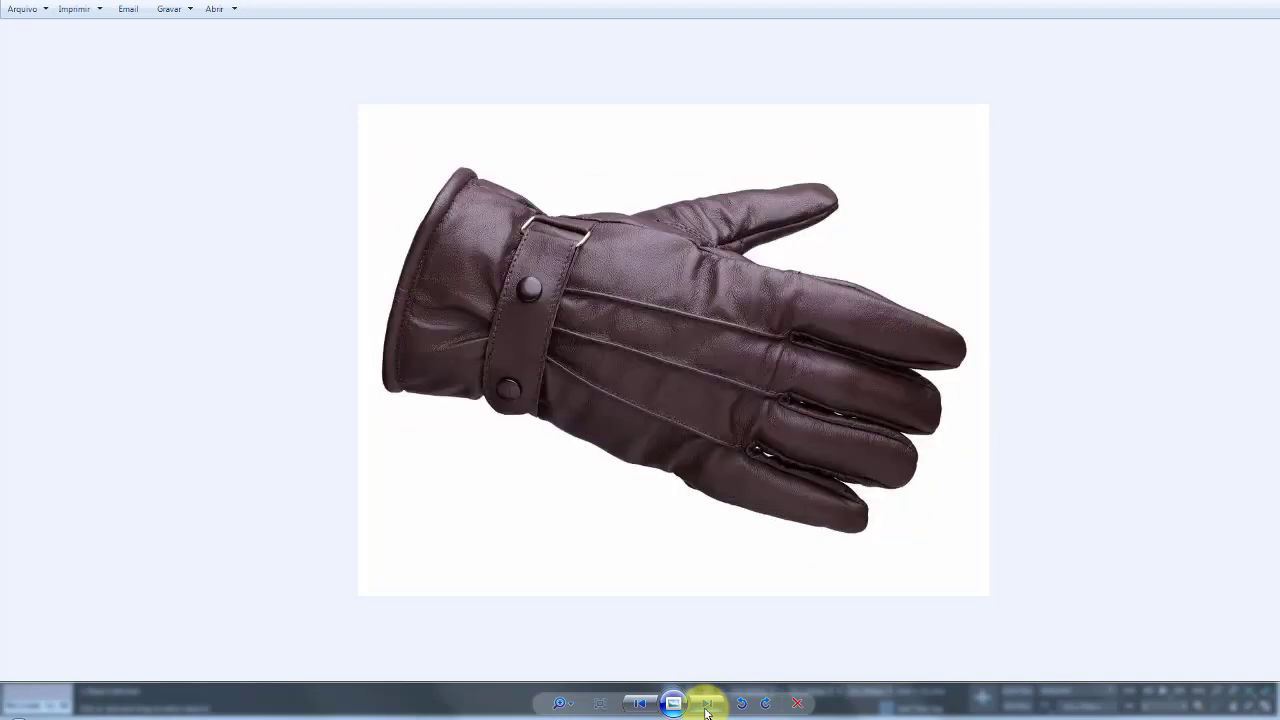
left_click(706, 706)
left_click(706, 706)
left_click(706, 706)
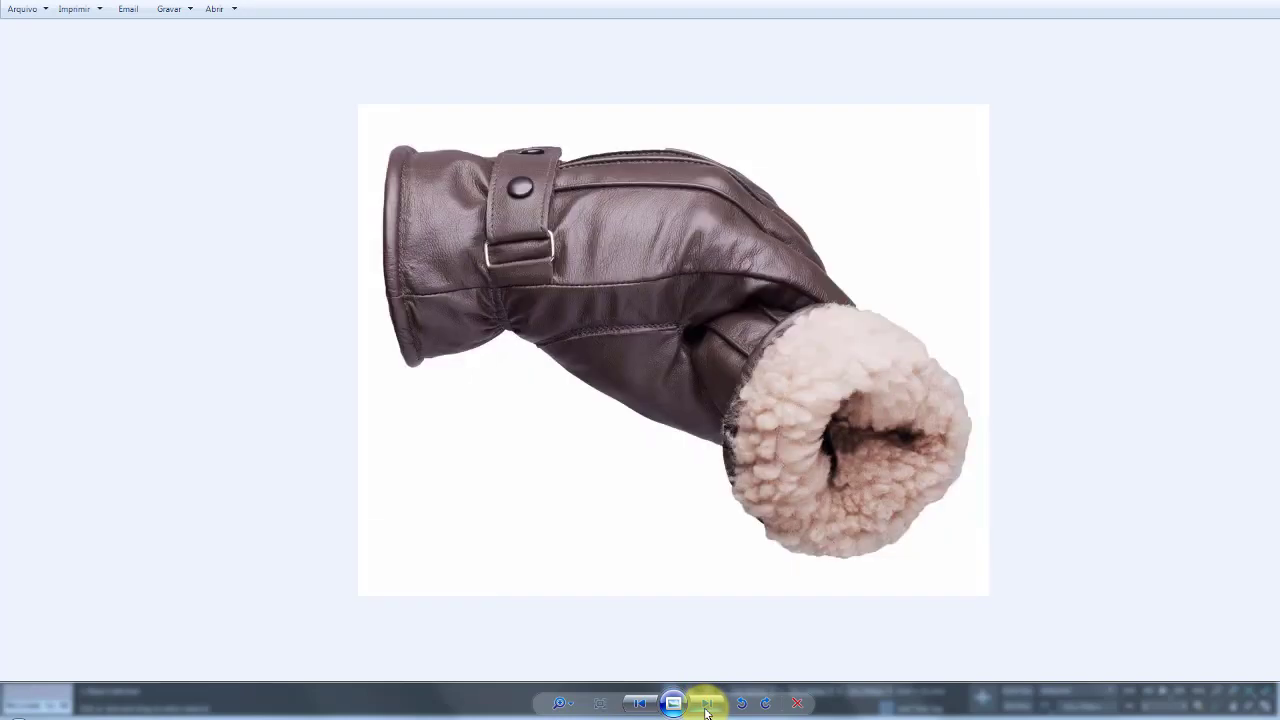
left_click(706, 706)
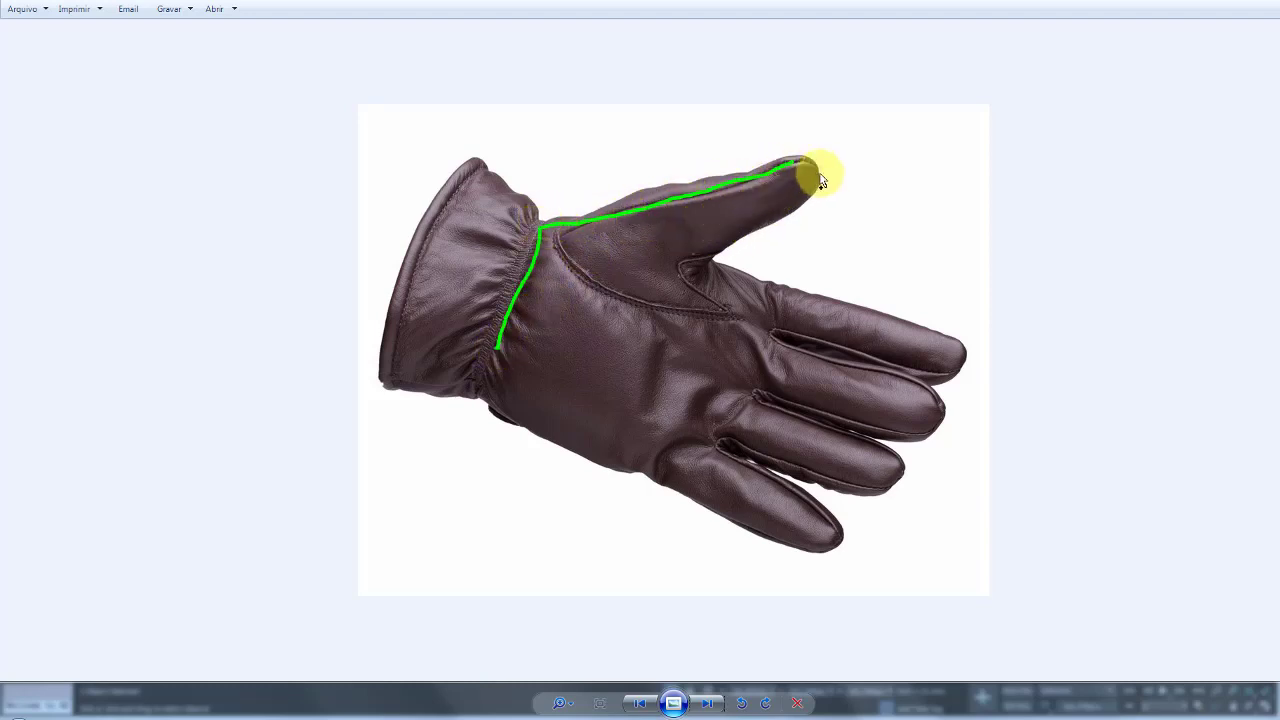
Sketch a seam line from the brown glove's thumb tip, then erase it
left_click_drag(817, 194, 715, 258)
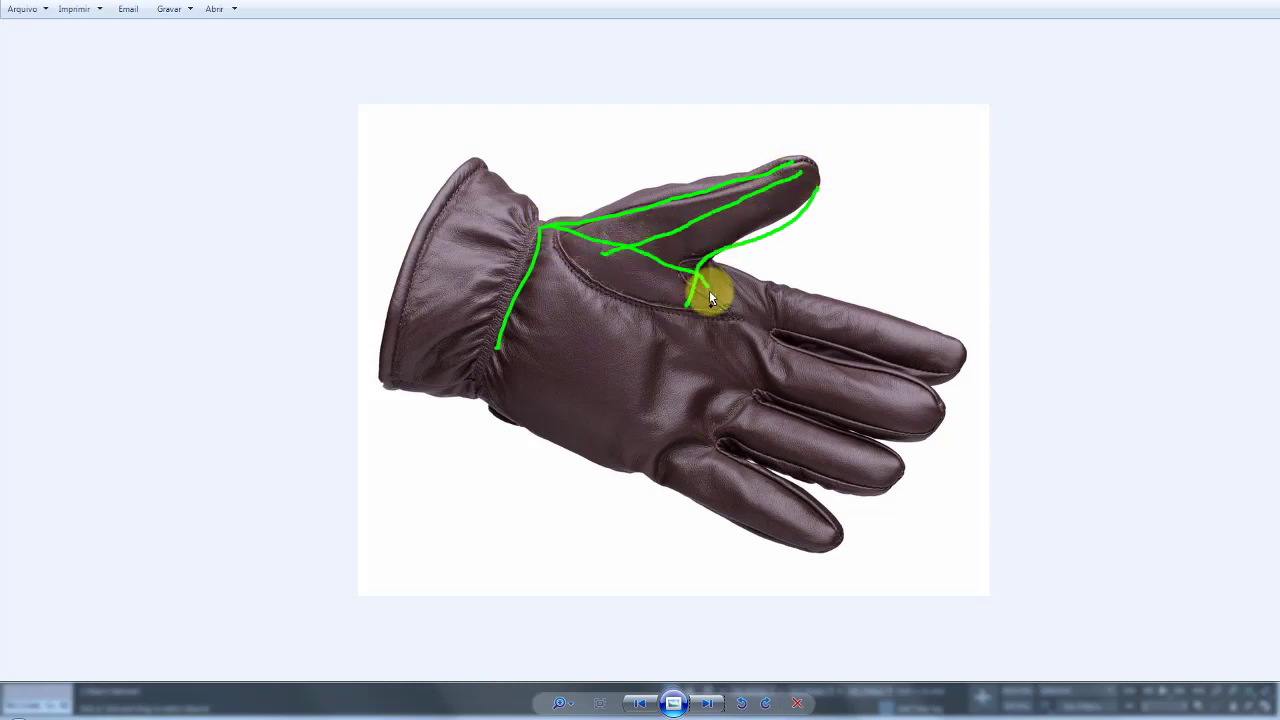
key("Escape")
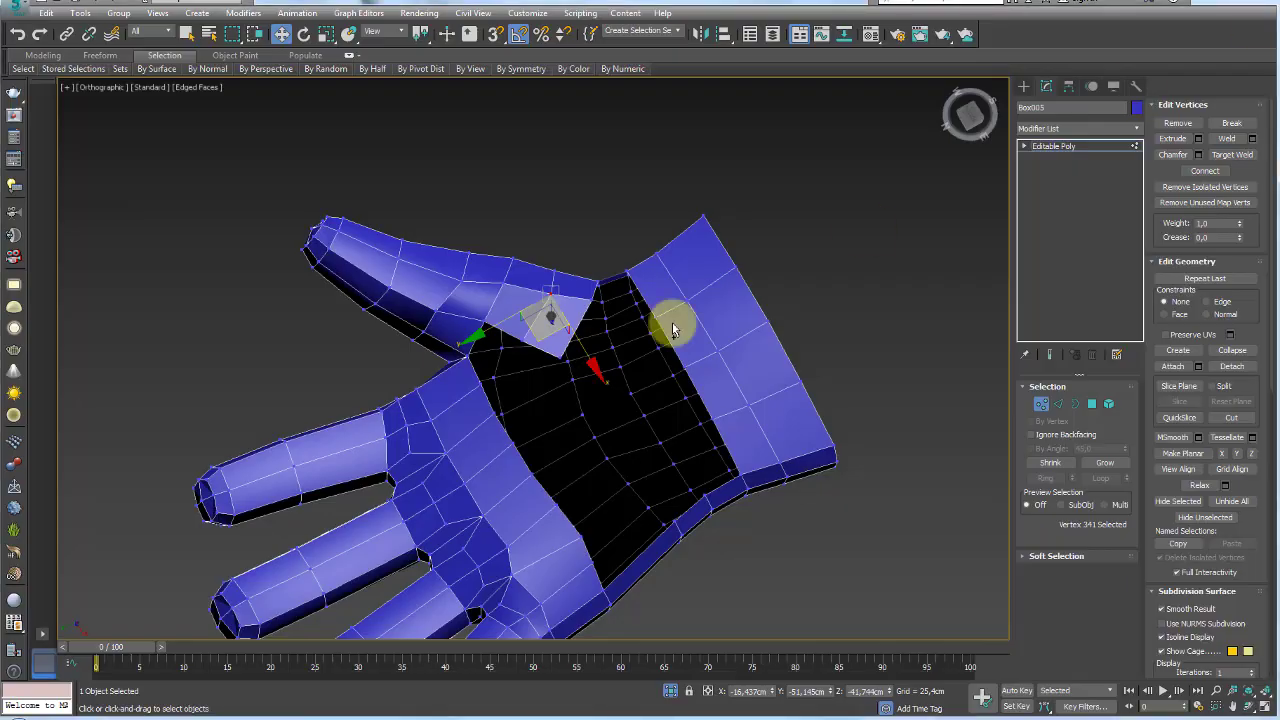
mouse_move(672, 322)
middle_mouse_down("alt")
mouse_move(630, 410)
mouse_move(591, 354)
mouse_move(577, 388)
middle_mouse_up("alt")
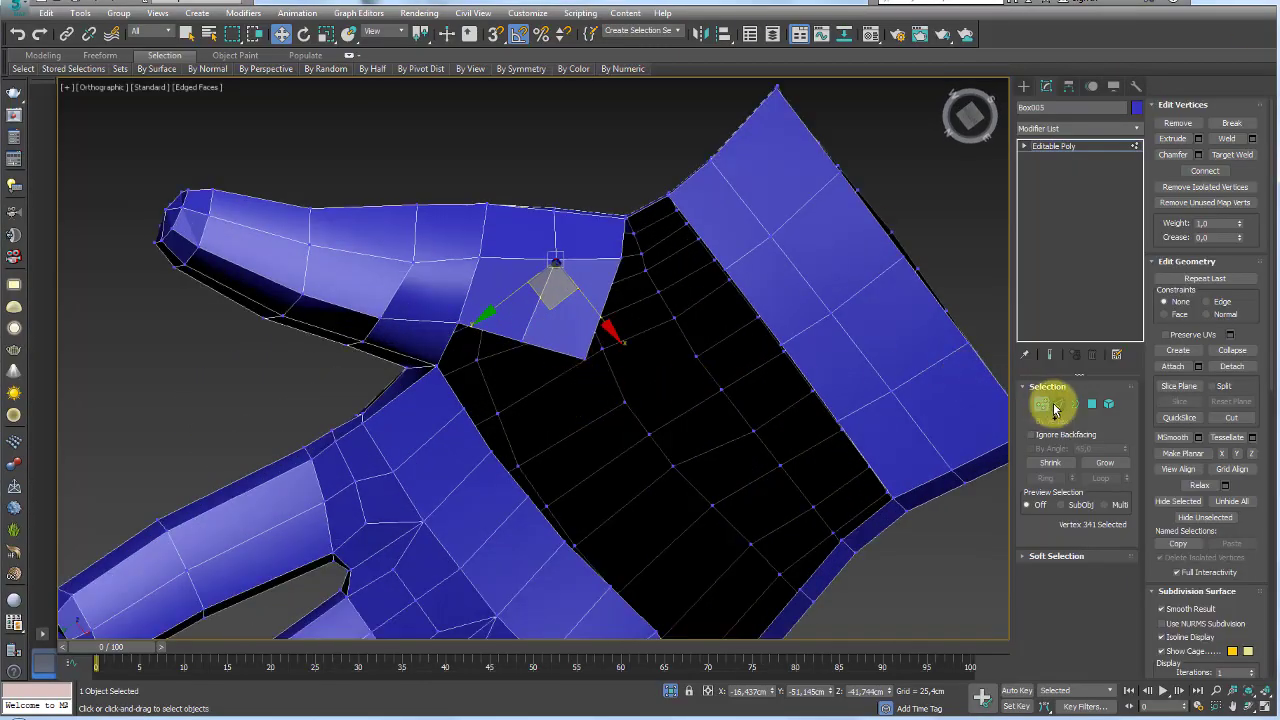
Select the edges along the thumb gap and bridge them
left_click(1059, 403)
left_click(546, 350)
left_click(477, 426, "ctrl")
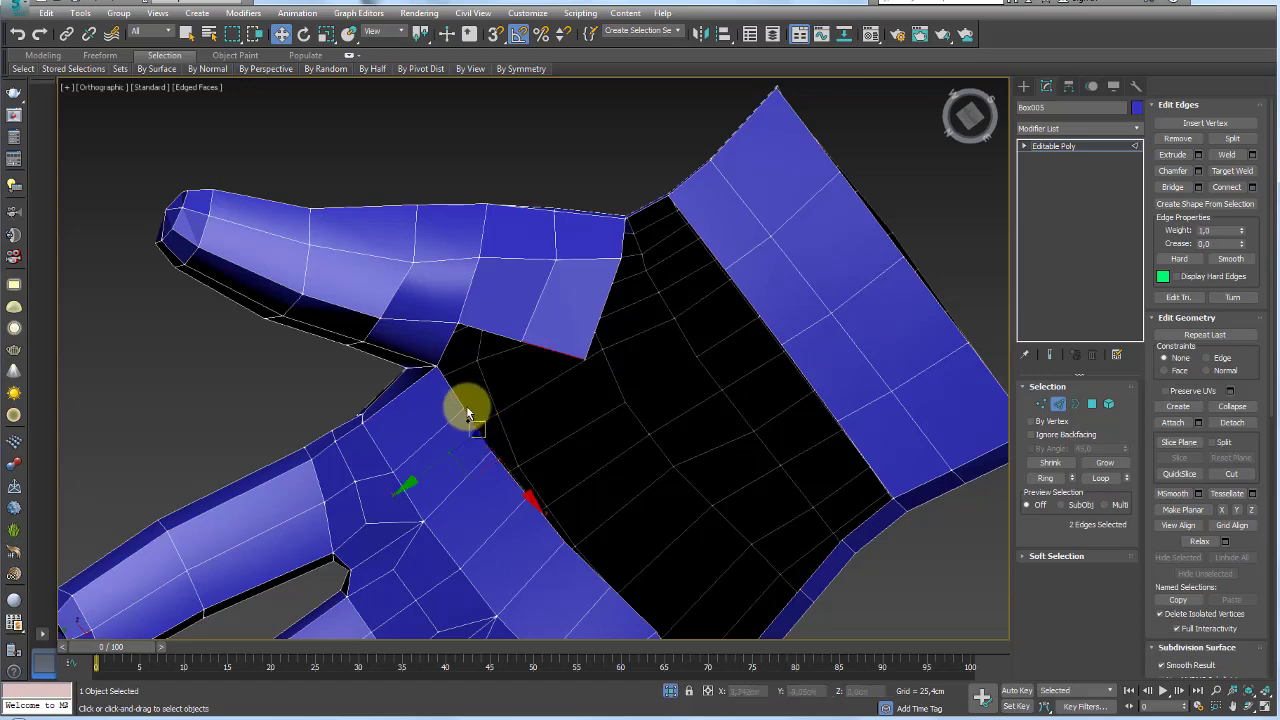
left_click(446, 387, "ctrl")
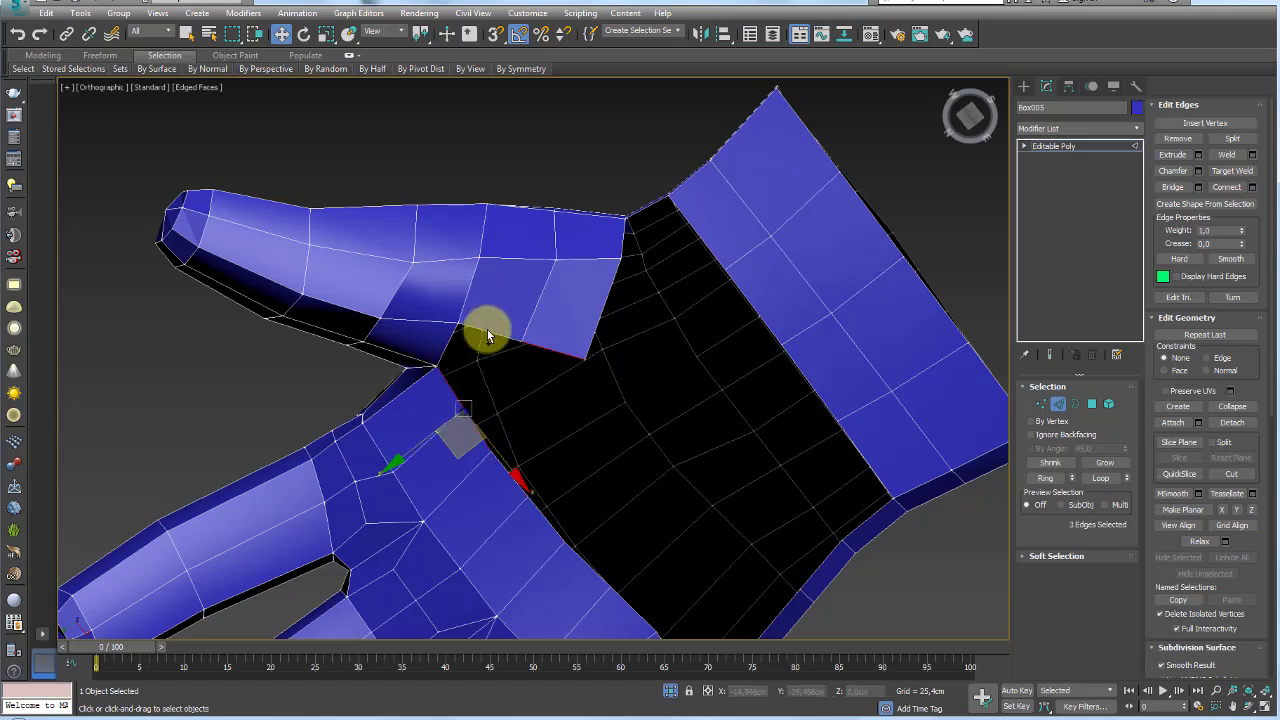
left_click(1170, 190)
middle_click_drag(551, 314, 565, 290, "alt")
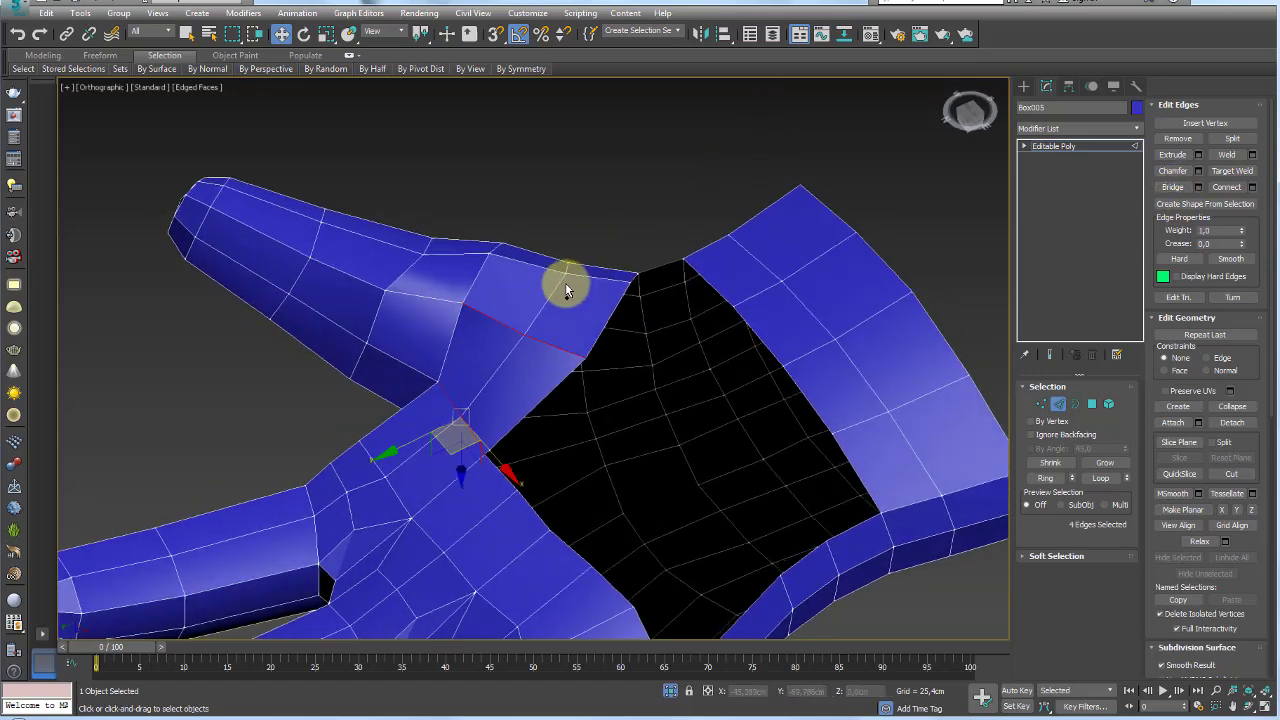
Bridge two opposite edges across the middle of the palm opening
left_click(564, 356)
key("e")
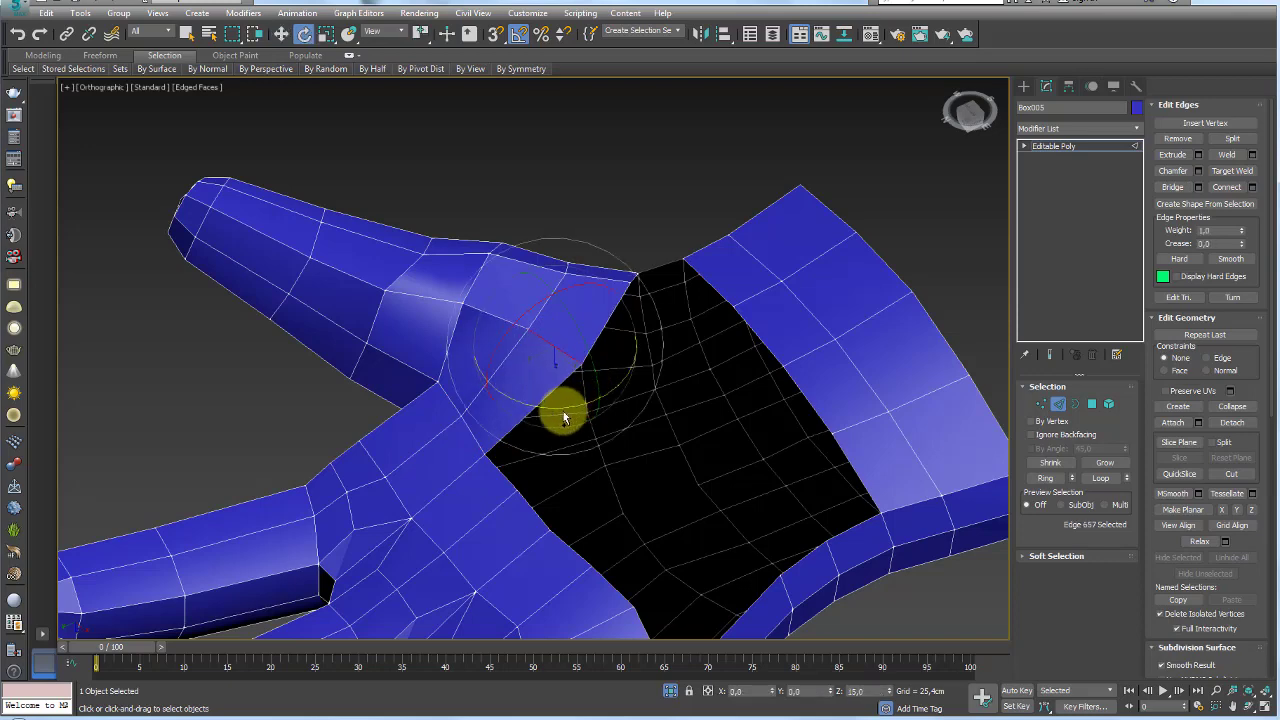
key("w")
mouse_move(537, 389)
middle_mouse_down("alt")
mouse_move(609, 474)
mouse_move(520, 320)
middle_mouse_up("alt")
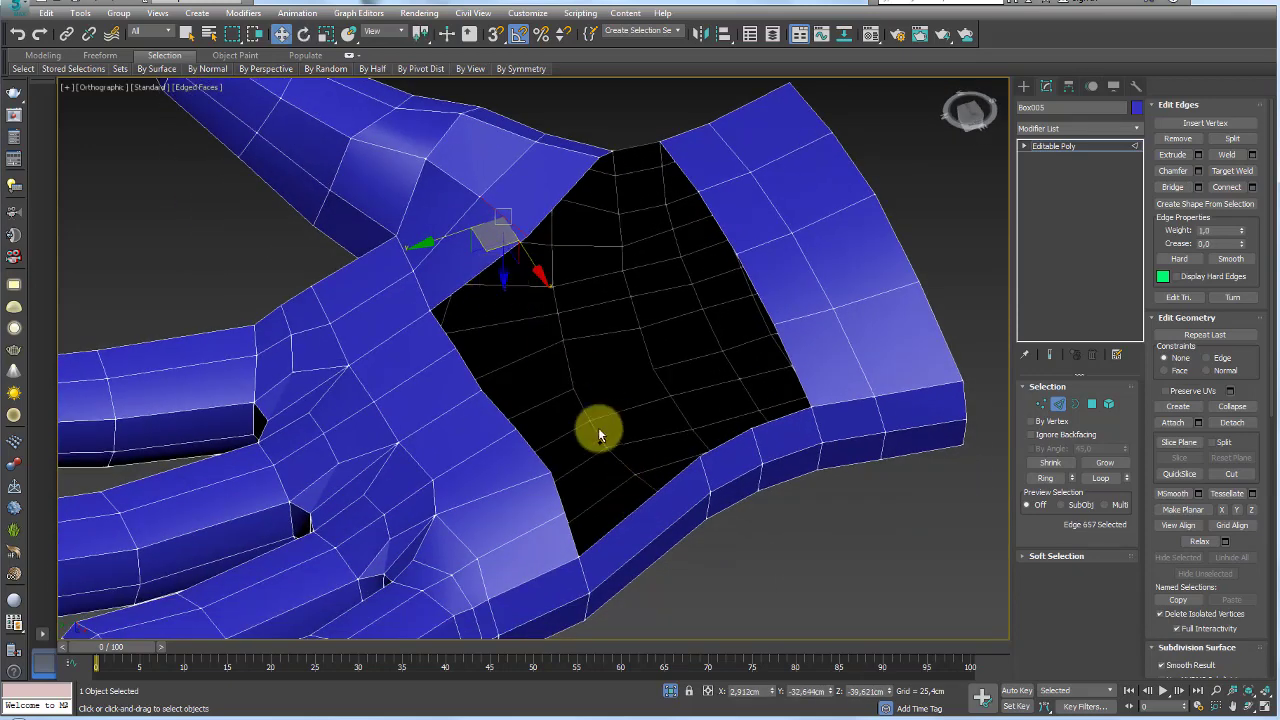
left_click(557, 212)
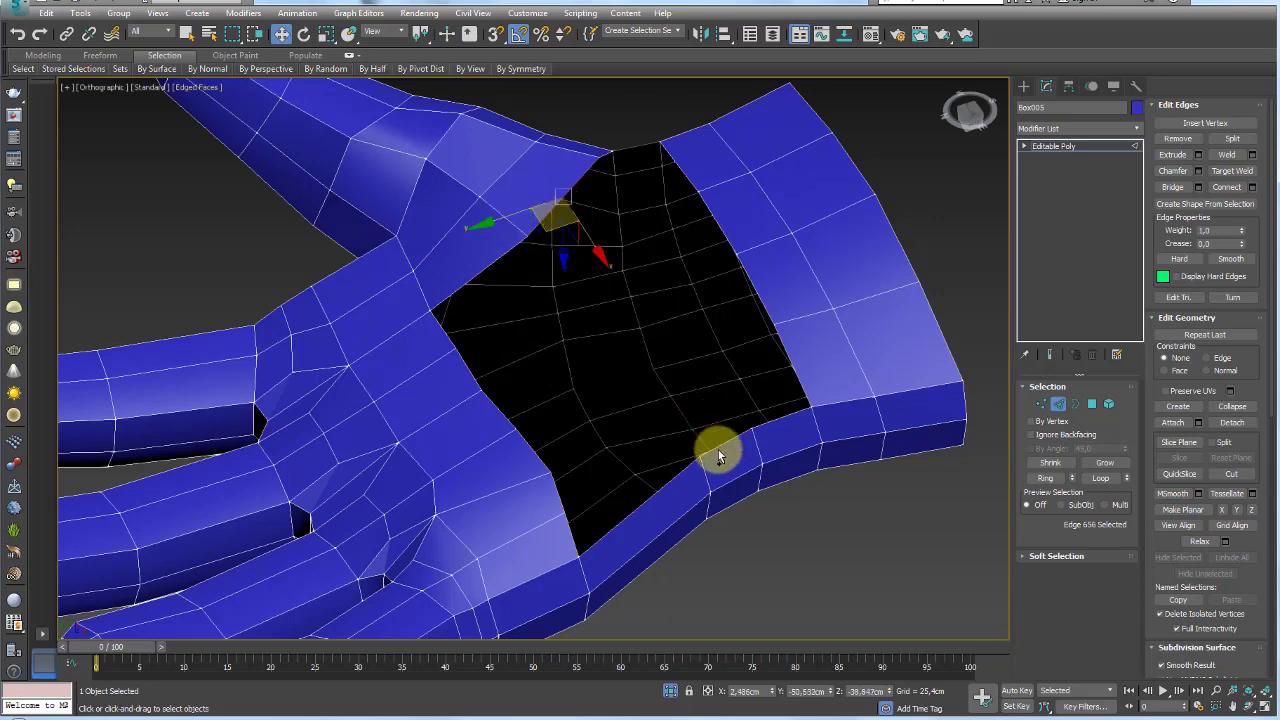
left_click(718, 456, "ctrl")
left_click(1172, 187)
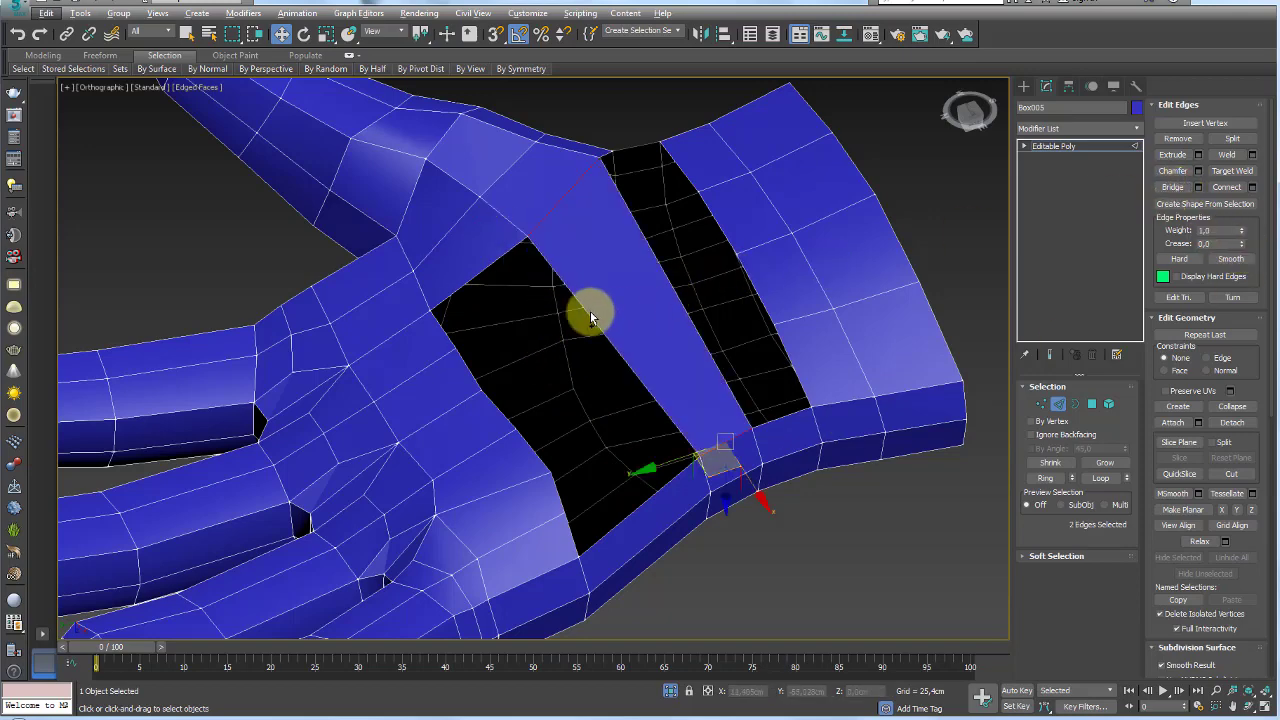
middle_click_drag(582, 321, 550, 461, "alt")
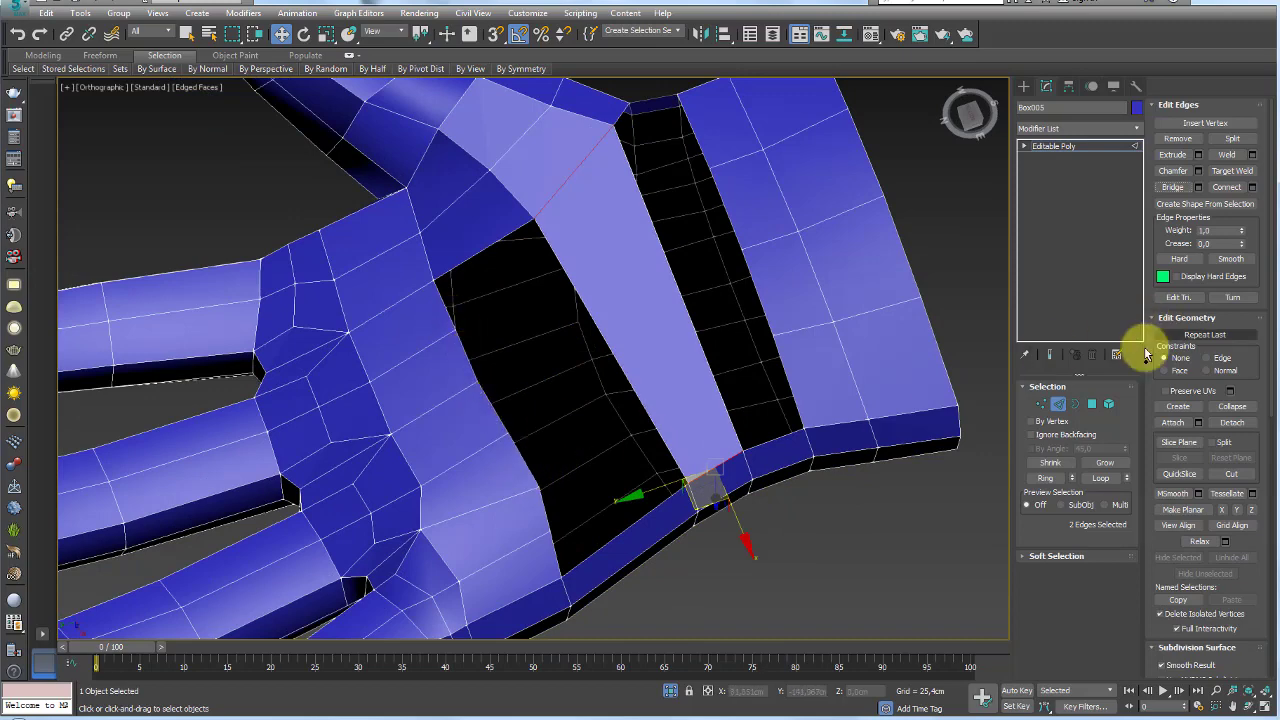
Select the palm opening's border to check the hole, then return to Edge level
left_click(1075, 403)
left_click(640, 403)
scroll(640, 403, "down", 3)
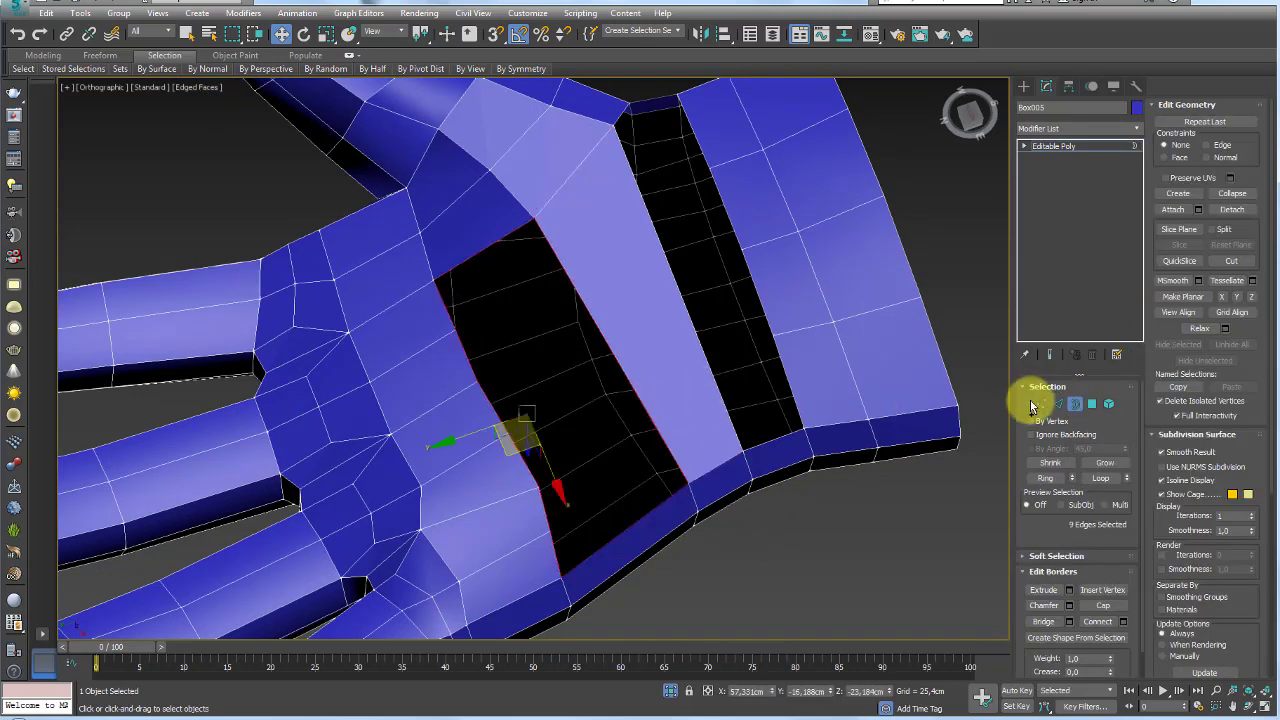
left_click(1058, 403)
scroll(761, 390, "down", 2)
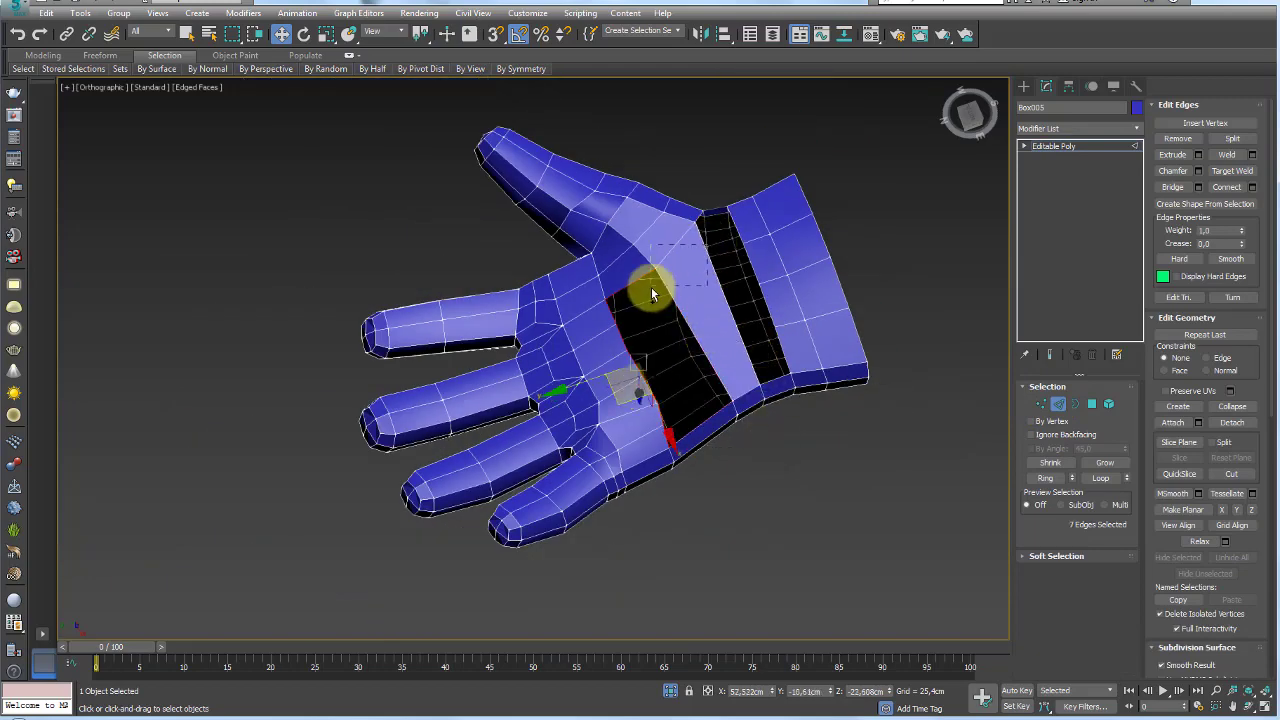
middle_click_drag(651, 286, 648, 332, "alt")
scroll(648, 332, "up", 3)
scroll(683, 366, "up", 3)
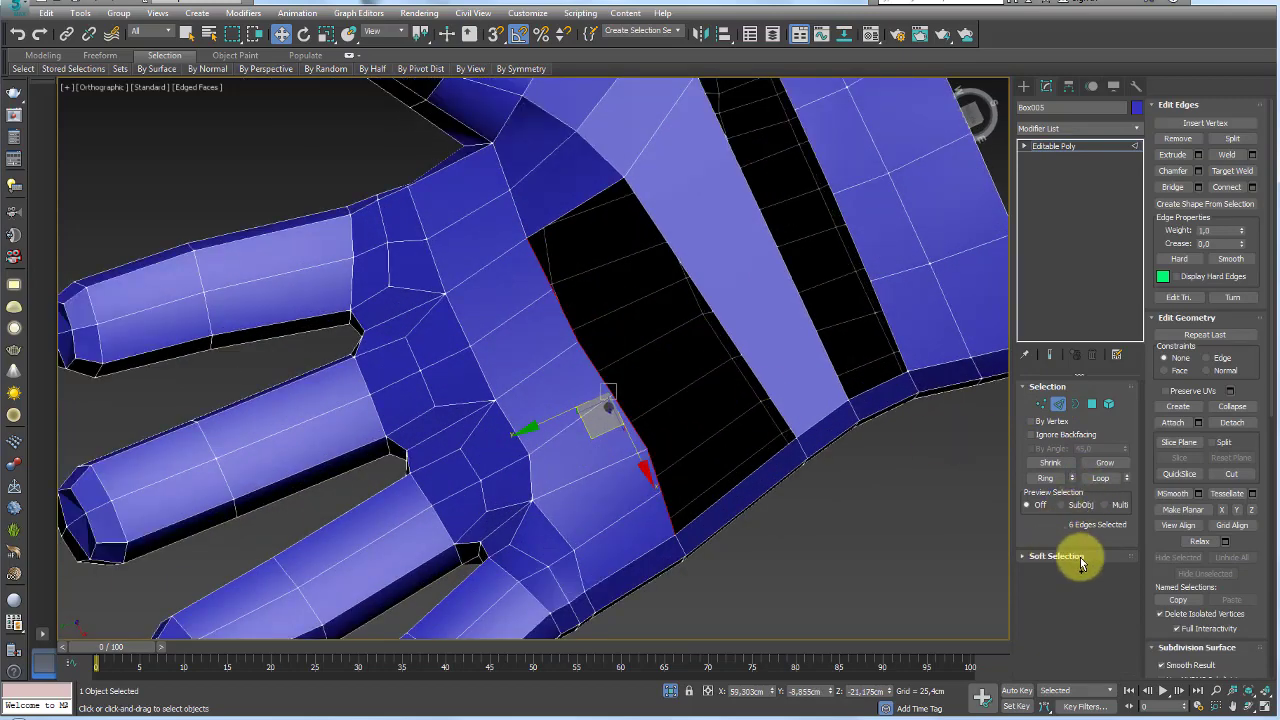
left_click(1072, 521)
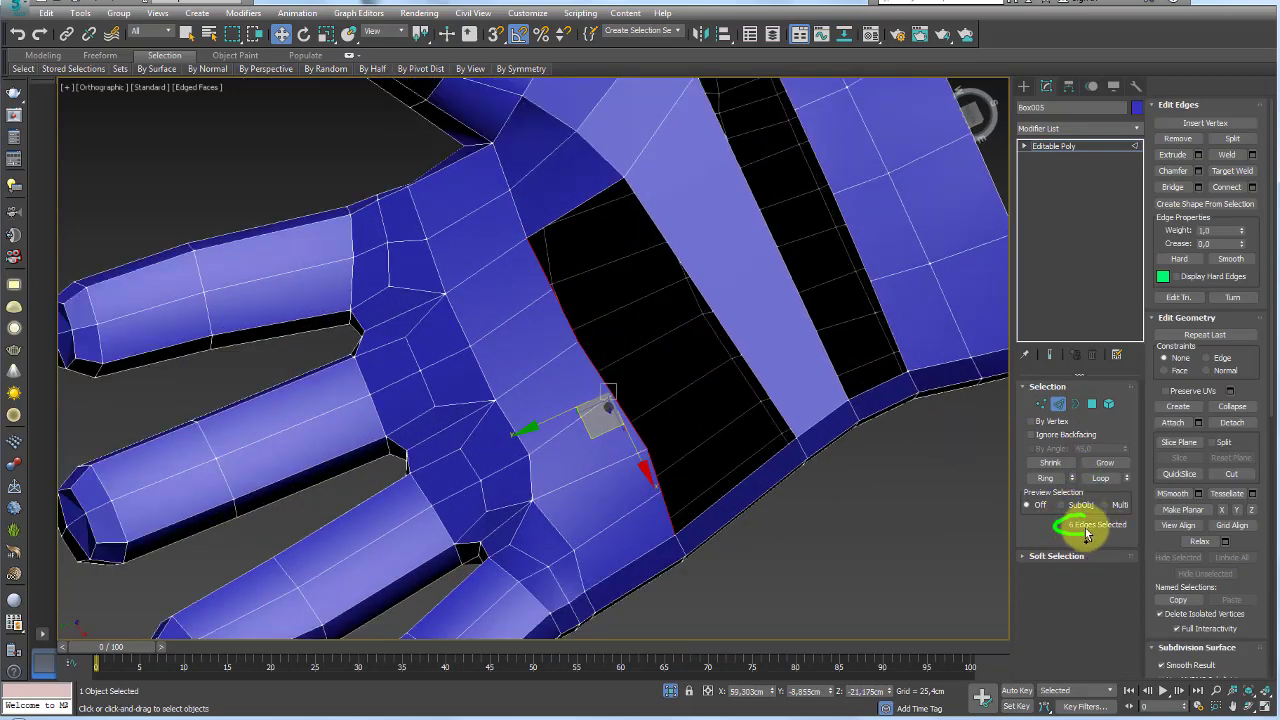
Select the two long edges on opposite sides of the palm bridge strip
right_click(746, 360)
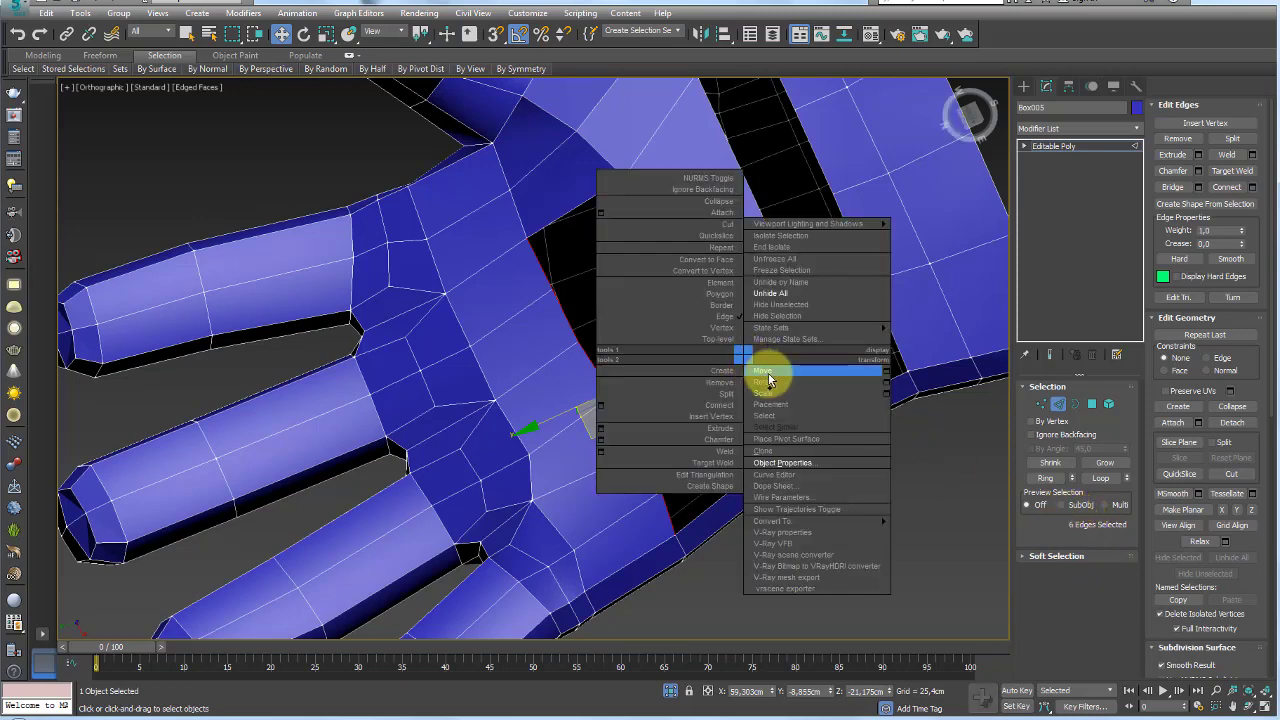
left_click(748, 368)
left_click(749, 371)
middle_click_drag(749, 371, 860, 320, "alt")
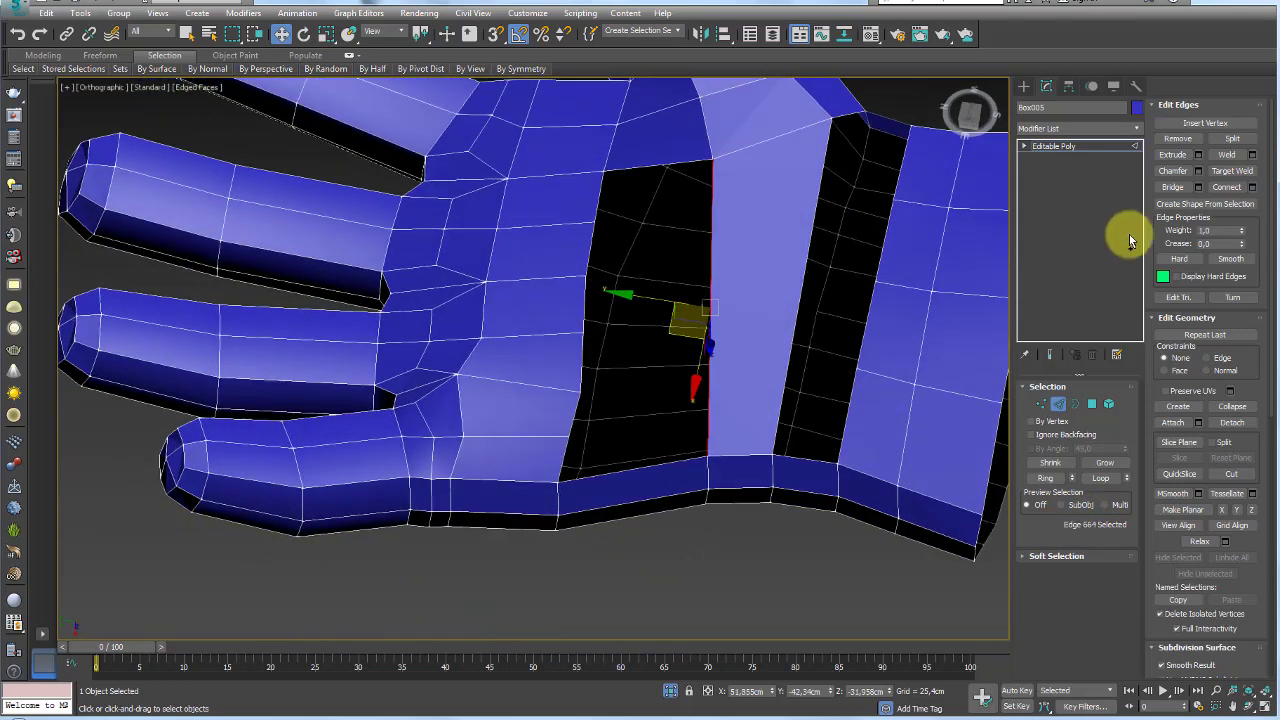
left_click(1045, 477)
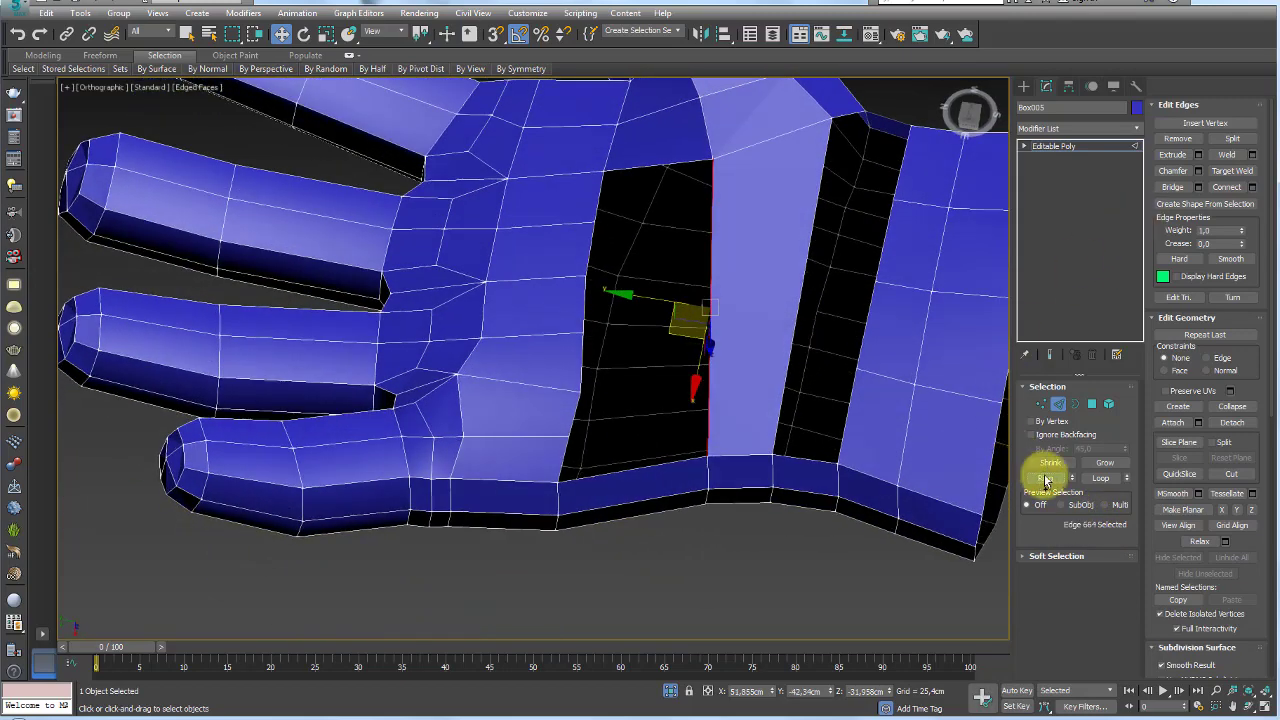
Connect the two selected edges with 5 segments across the bridge strip
left_click(1253, 188)
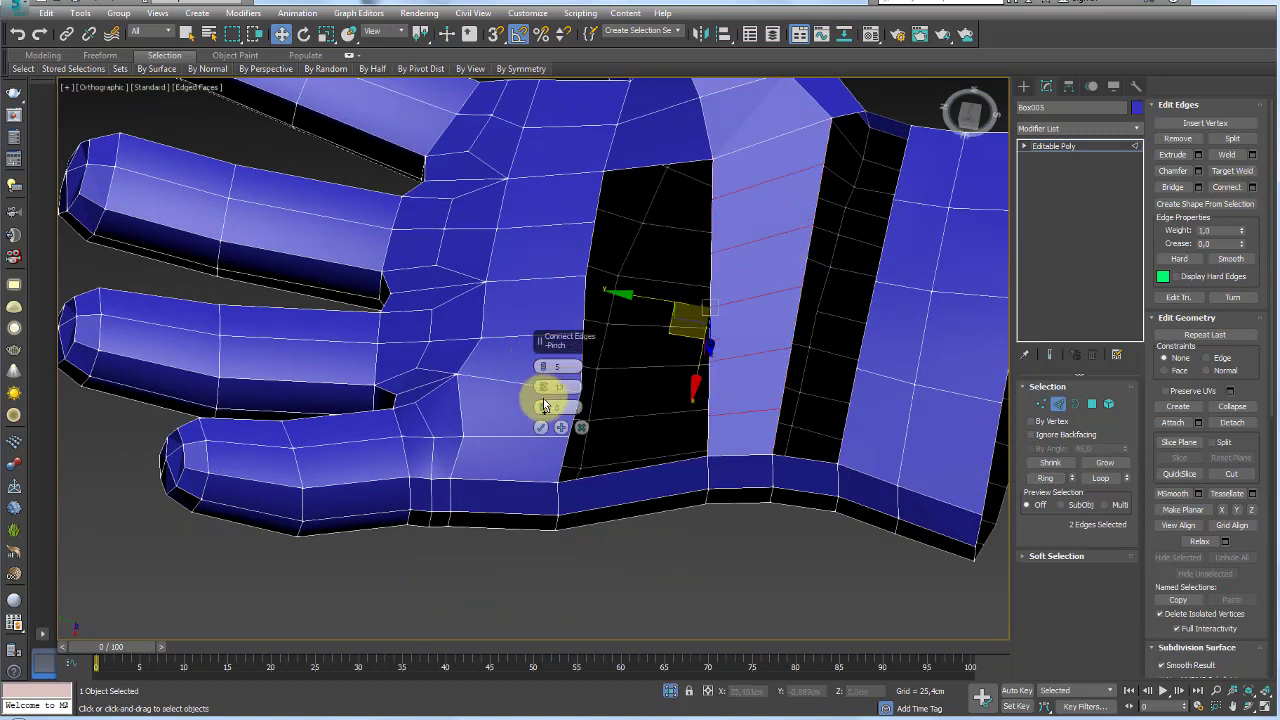
left_click_drag(543, 369, 543, 371)
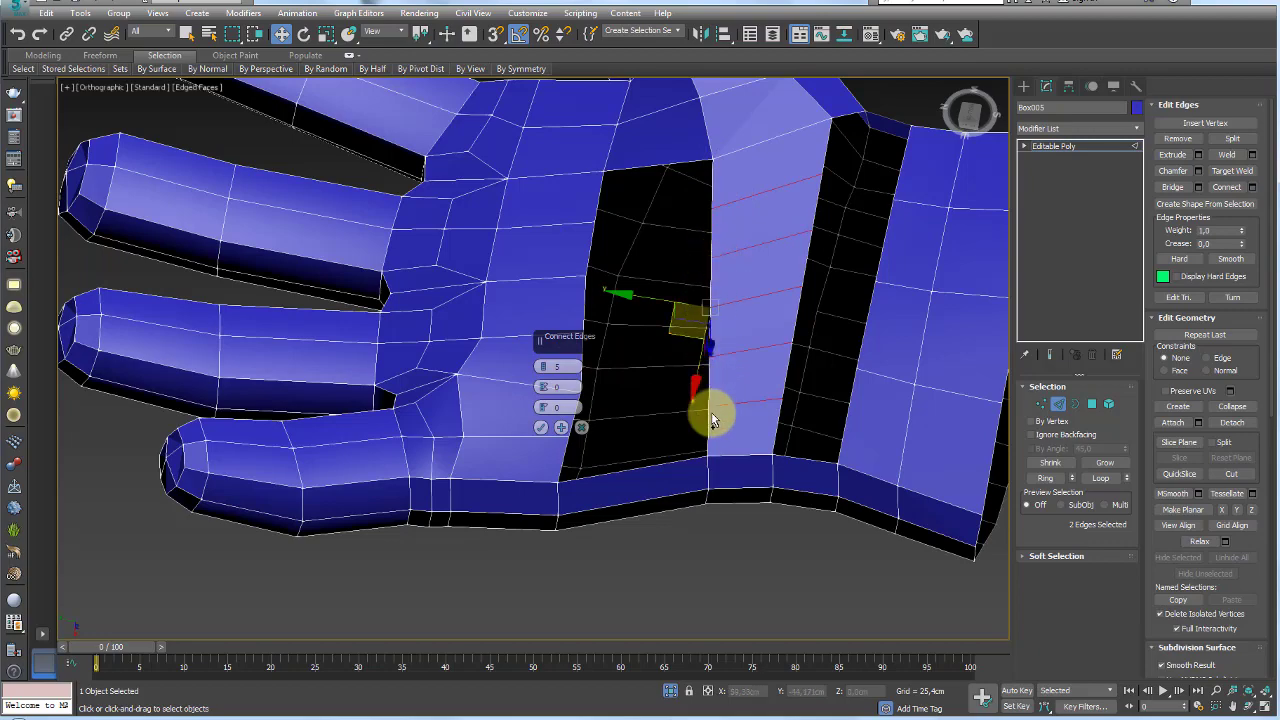
left_click(542, 427)
mouse_move(586, 400)
middle_mouse_down("alt")
mouse_move(709, 403)
mouse_move(783, 309)
mouse_move(734, 286)
middle_mouse_up("alt")
Select edges along the remaining palm opening beside the divided strip
left_click(706, 286, "alt")
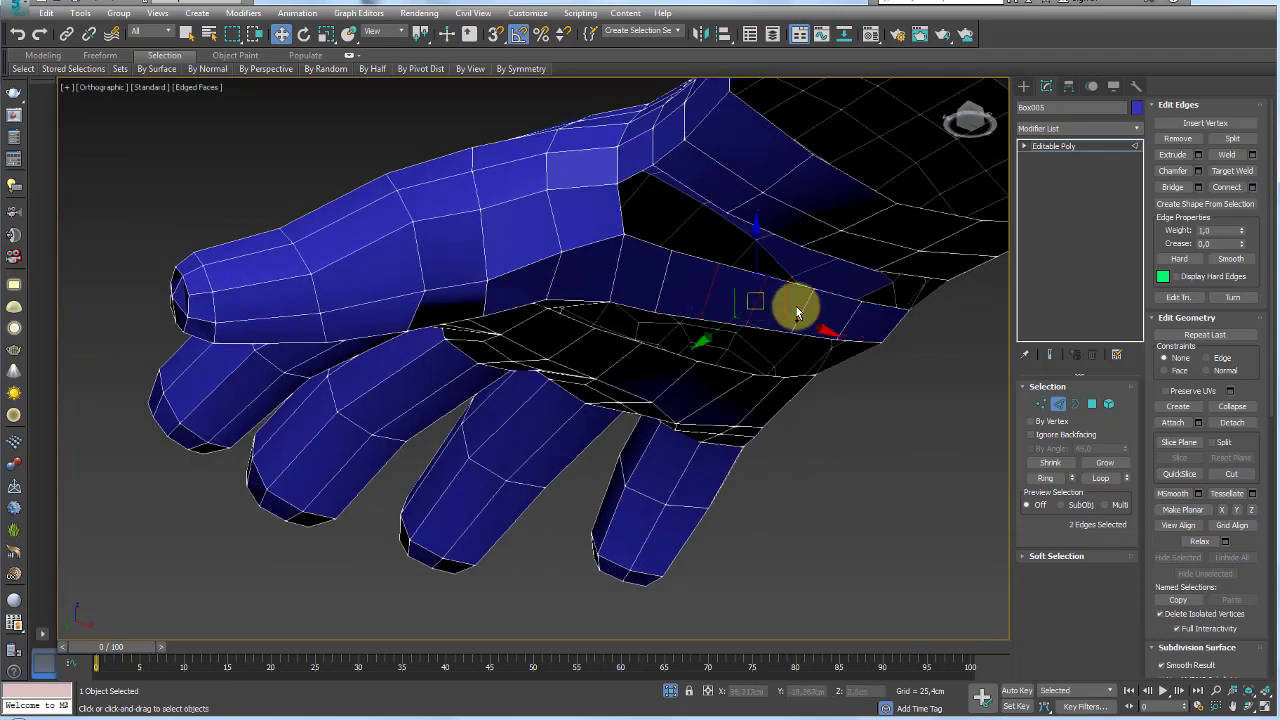
left_click(800, 263, "ctrl")
middle_click_drag(800, 263, 860, 268, "alt")
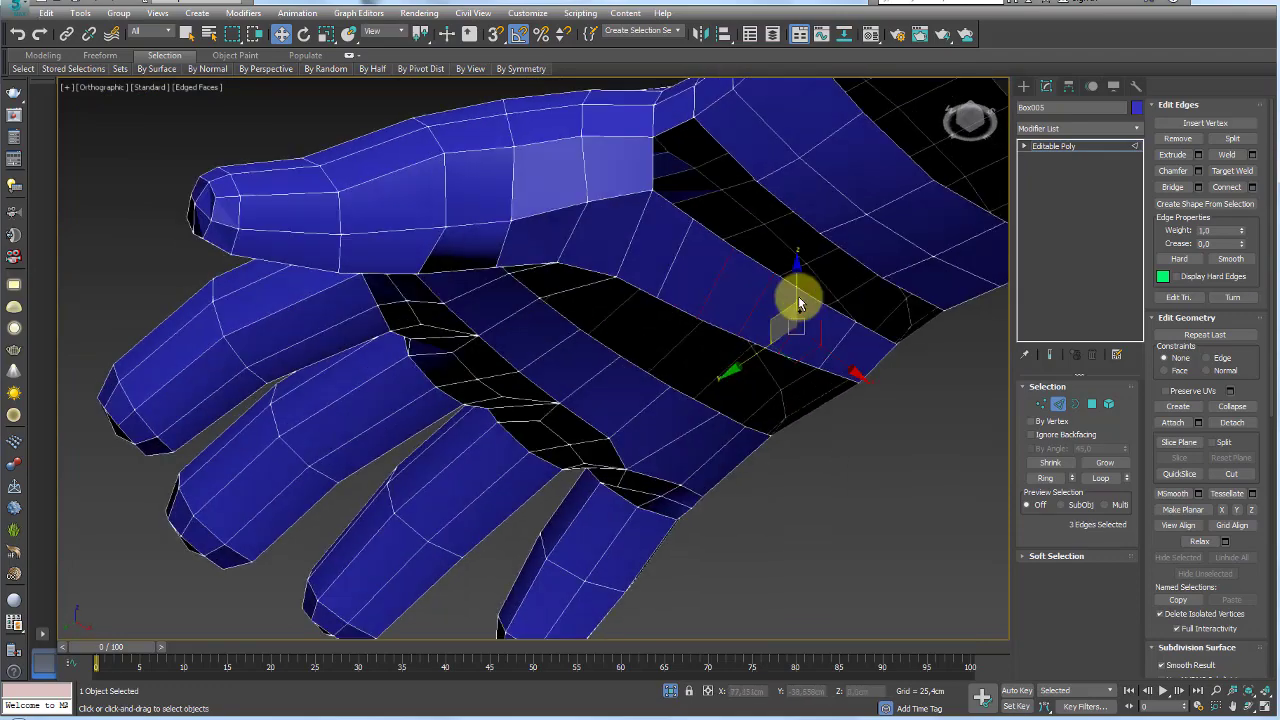
scroll(680, 357, "up", 1)
scroll(714, 314, "down", 5)
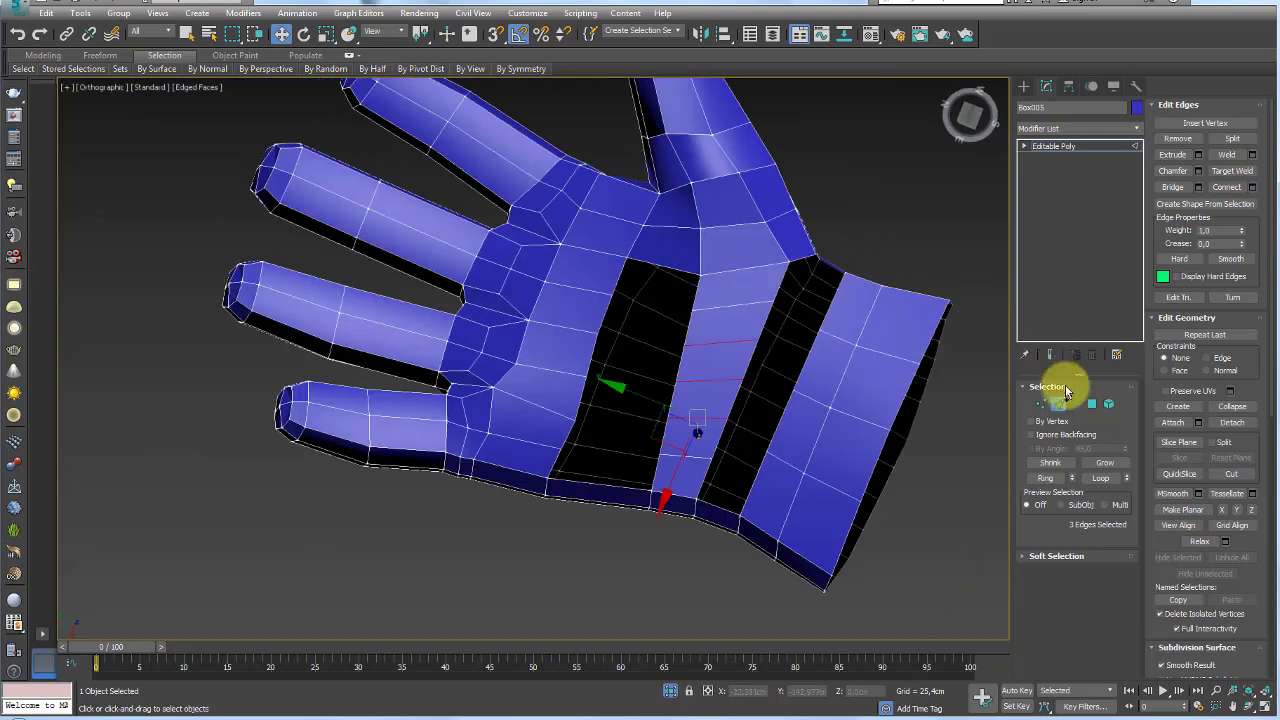
Select the remaining palm opening's border, deselect its two end edges, and bridge it closed
left_click(1075, 403)
left_click(694, 303)
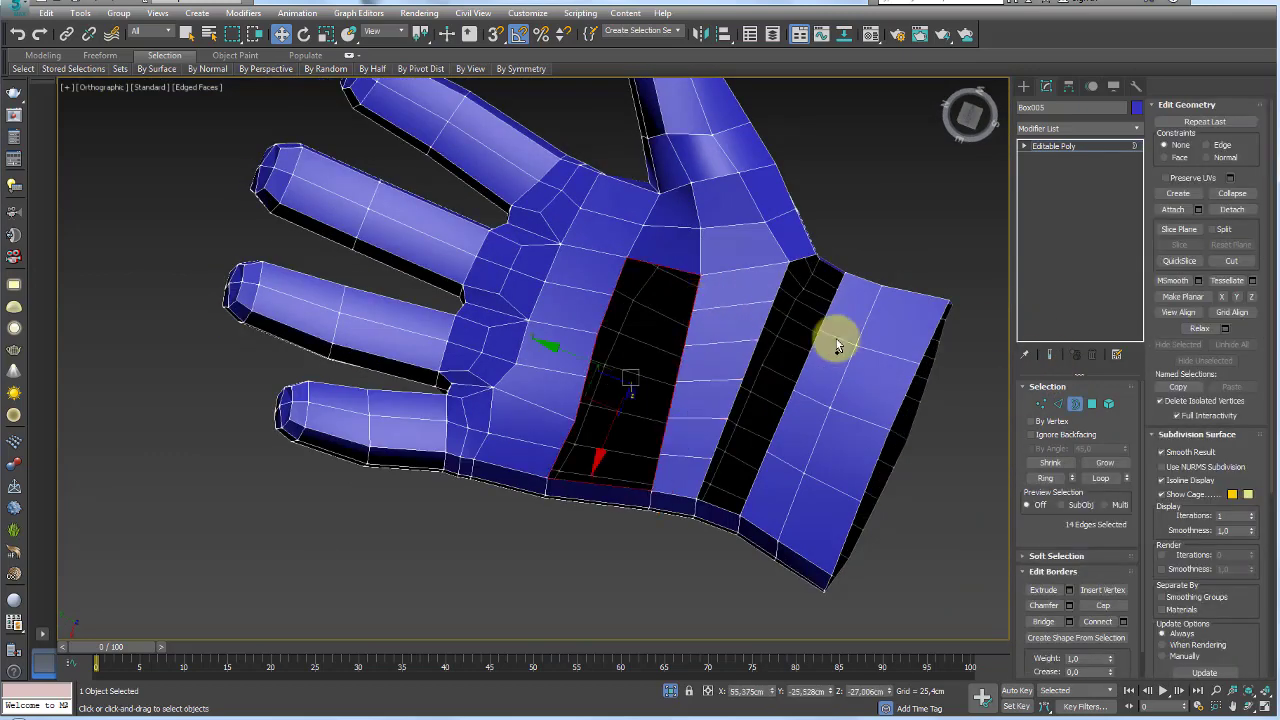
left_click(1058, 403)
left_click(663, 266, "alt")
left_click(630, 482, "alt")
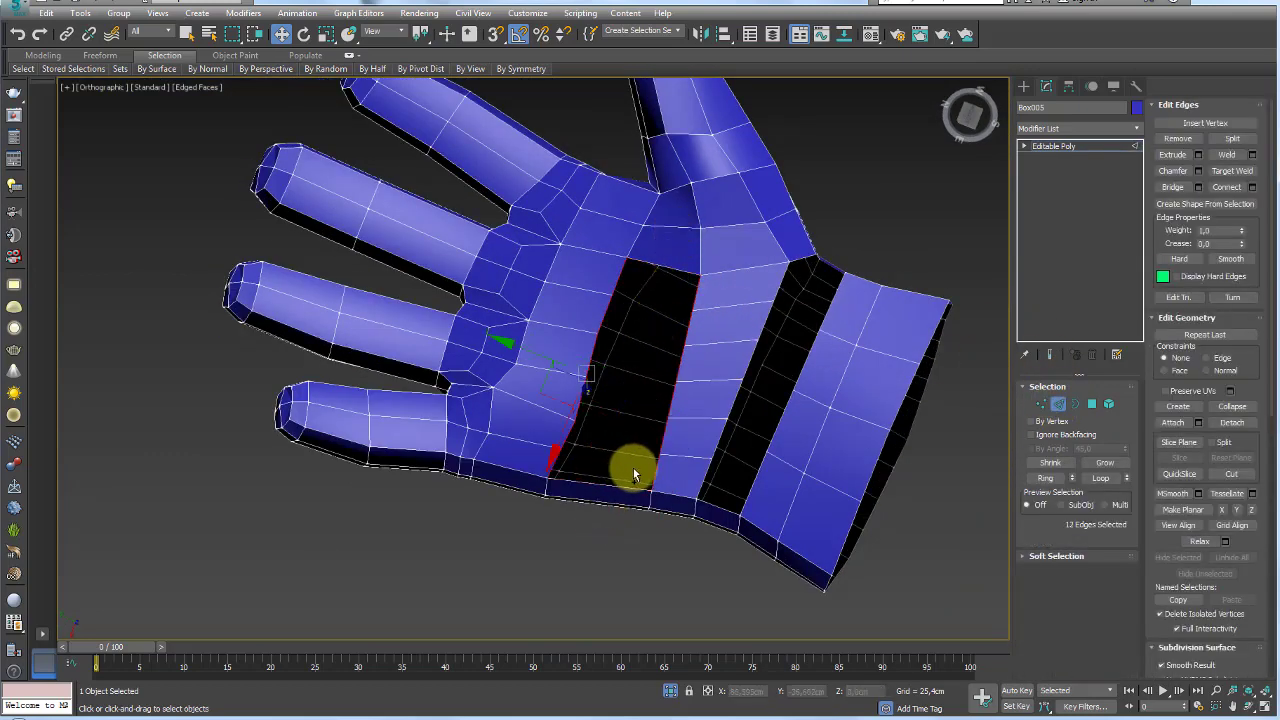
scroll(634, 466, "up", 1)
left_click(1172, 188)
mouse_move(718, 257)
middle_mouse_down("alt")
mouse_move(694, 303)
mouse_move(697, 368)
mouse_move(677, 280)
mouse_move(694, 226)
mouse_move(669, 331)
mouse_move(722, 332)
mouse_move(699, 305)
mouse_move(660, 320)
mouse_move(652, 440)
middle_mouse_up("alt")
Move an edge beside the wrist gap to reshape the wrist polygons
left_click(631, 418)
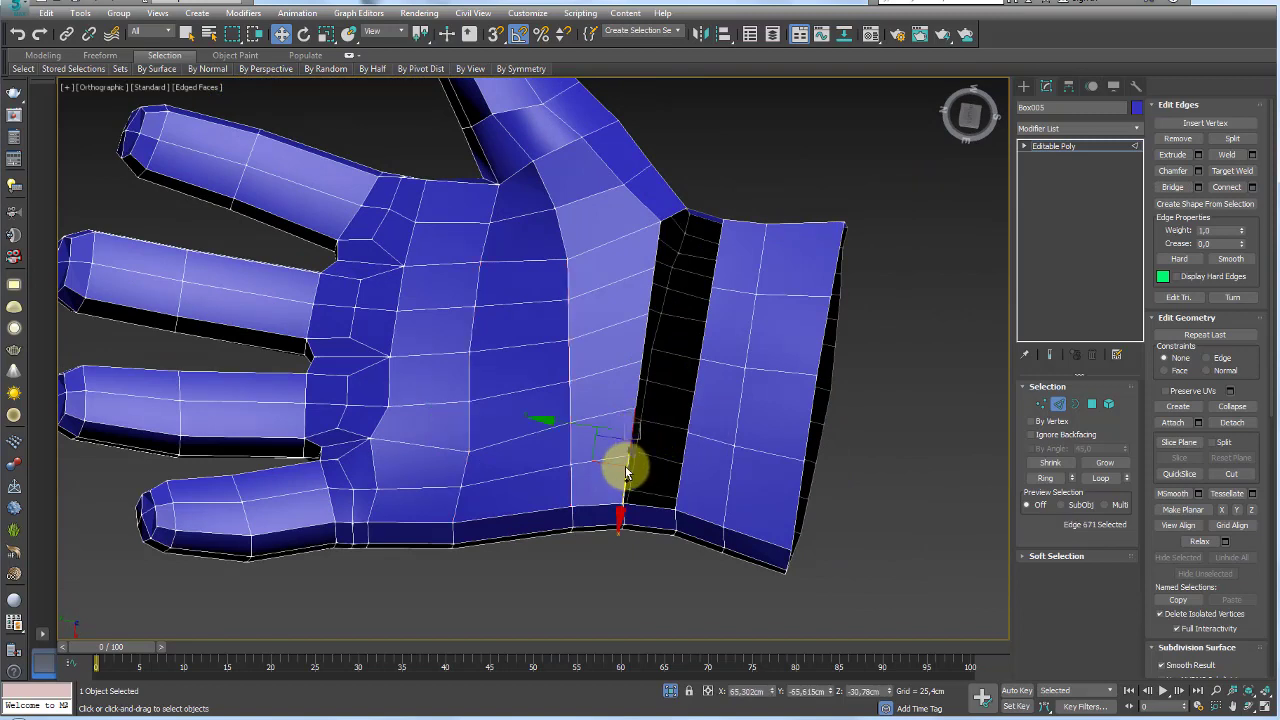
left_click_drag(623, 496, 643, 430)
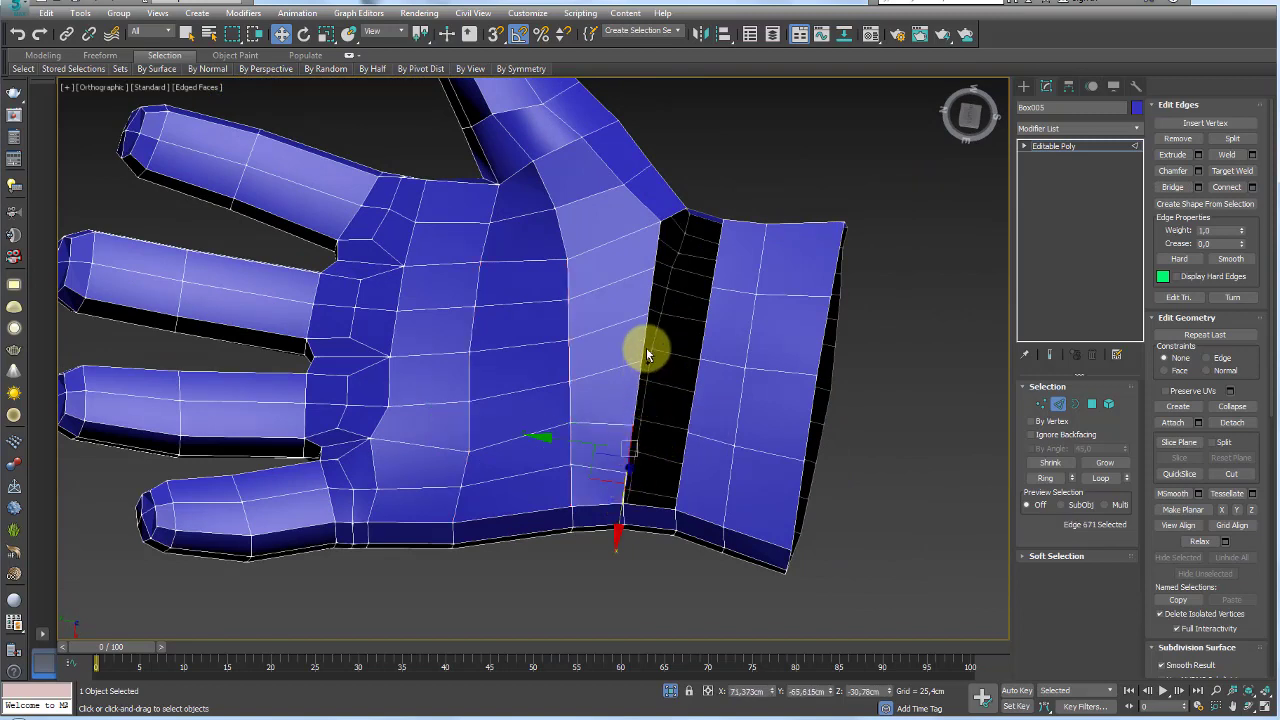
left_click(634, 416)
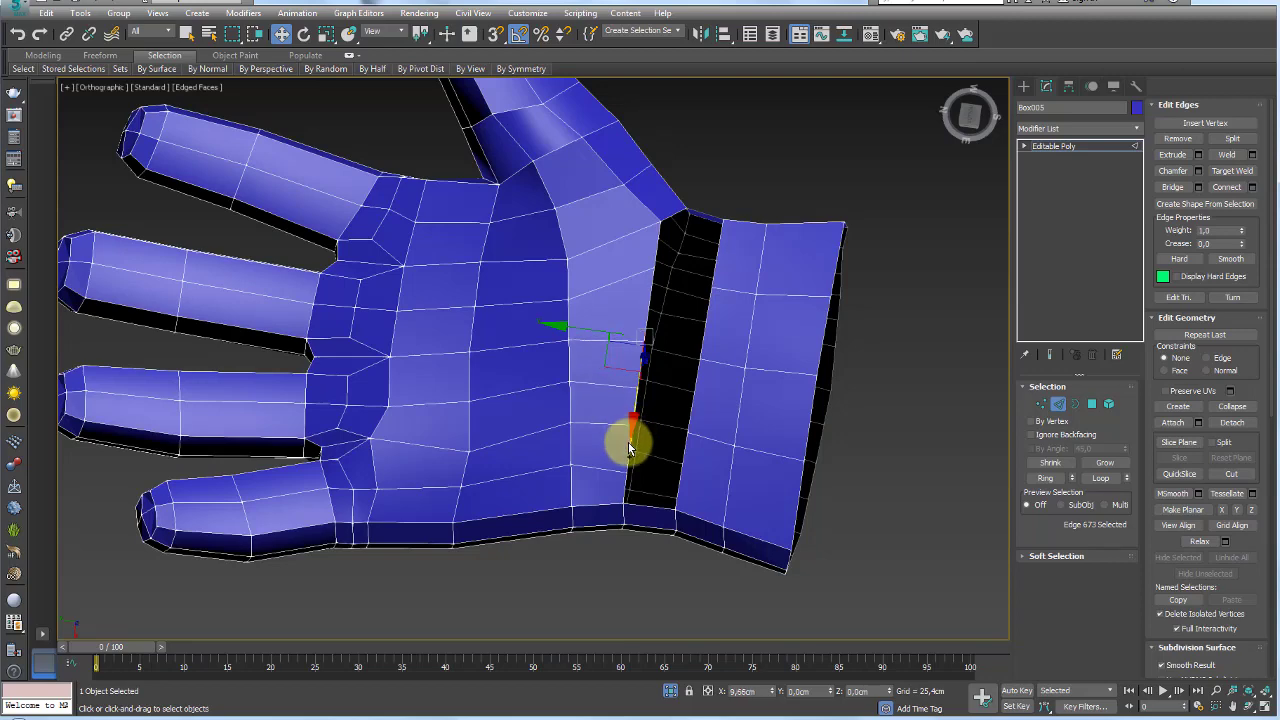
Select a vertex beside the wrist gap at Vertex level
left_click(1041, 403)
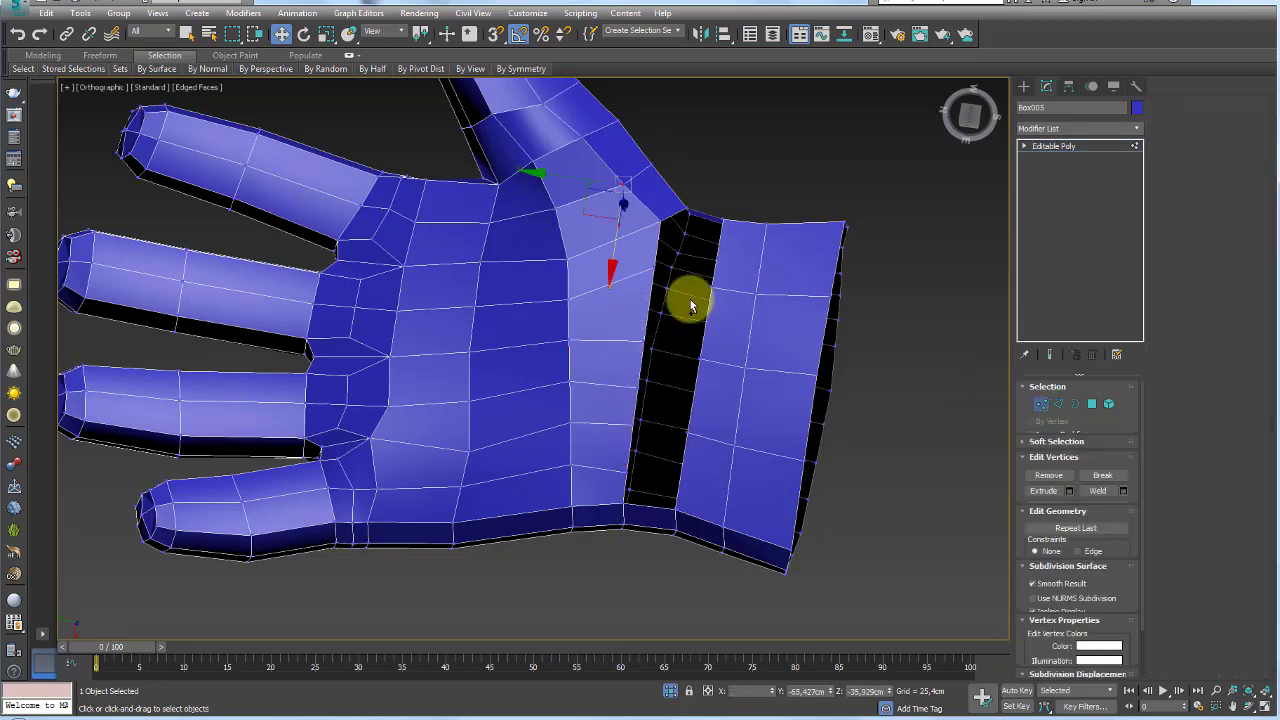
left_click(656, 269)
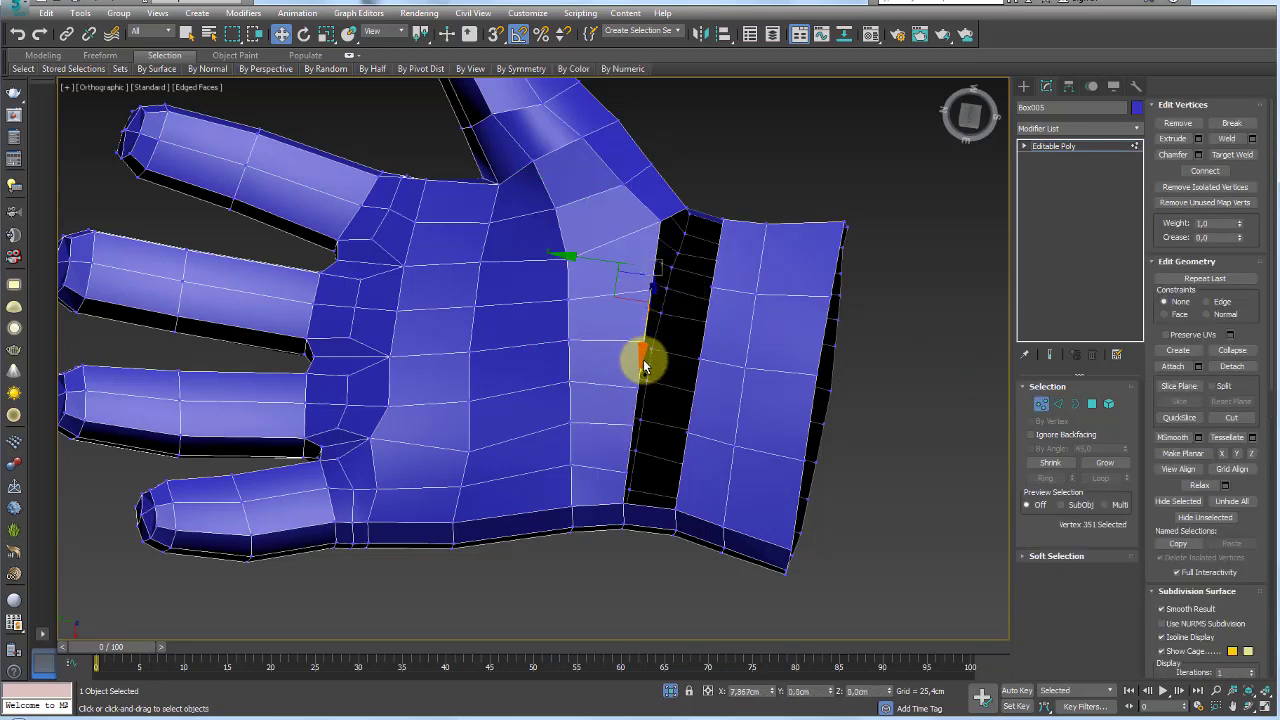
middle_click_drag(645, 366, 591, 371, "alt")
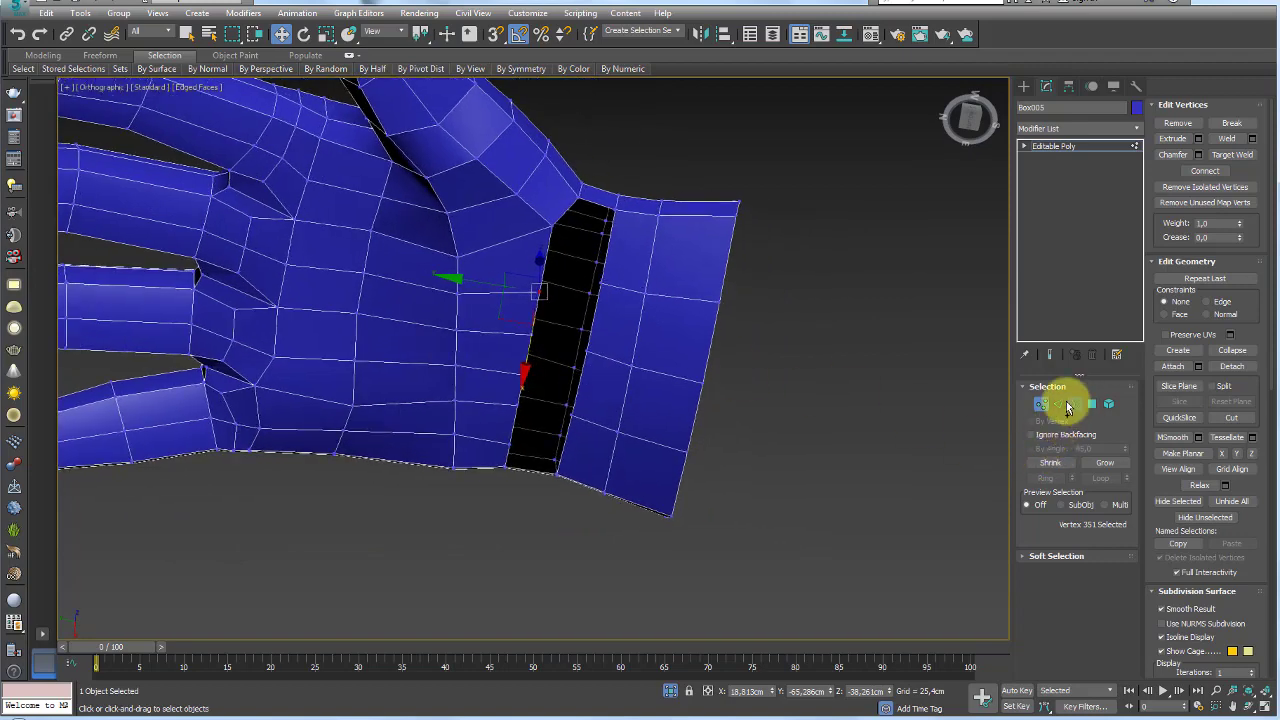
Select the wrist gap's border loop, then deselect its lower edges at Edge level
left_click(1069, 404)
left_click(603, 270)
middle_click_drag(603, 270, 695, 307, "alt")
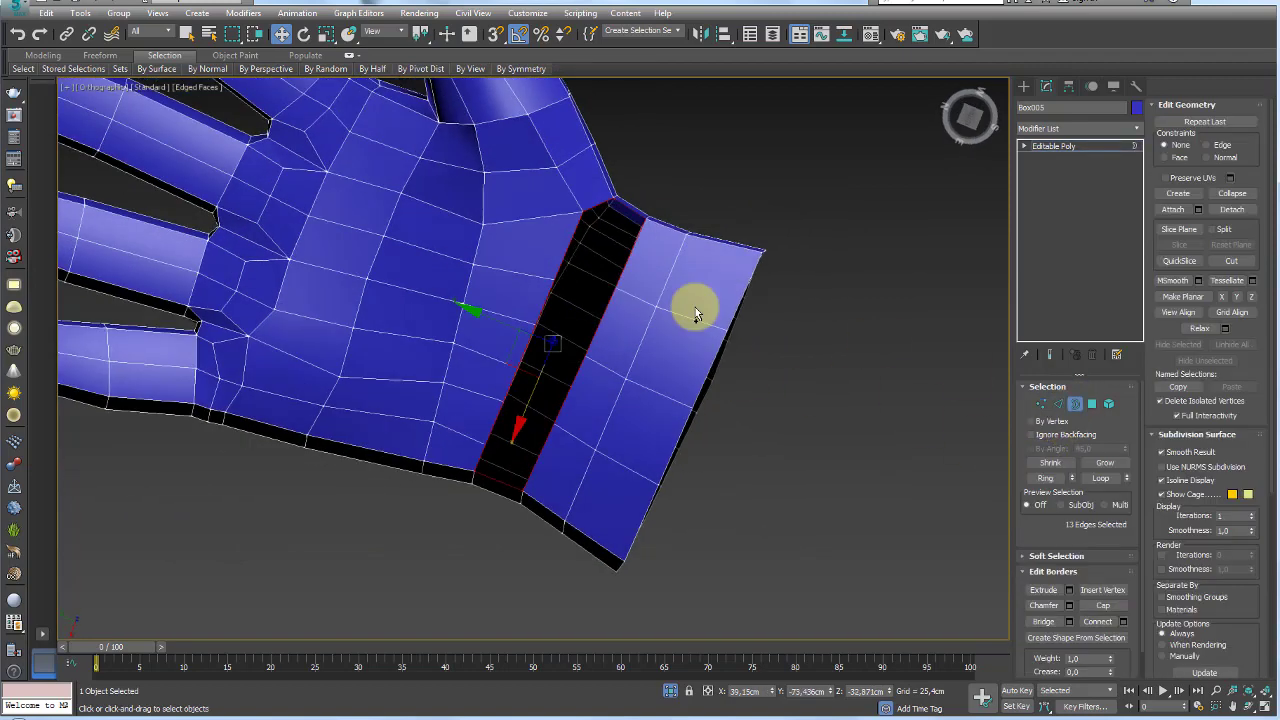
left_click(1058, 404)
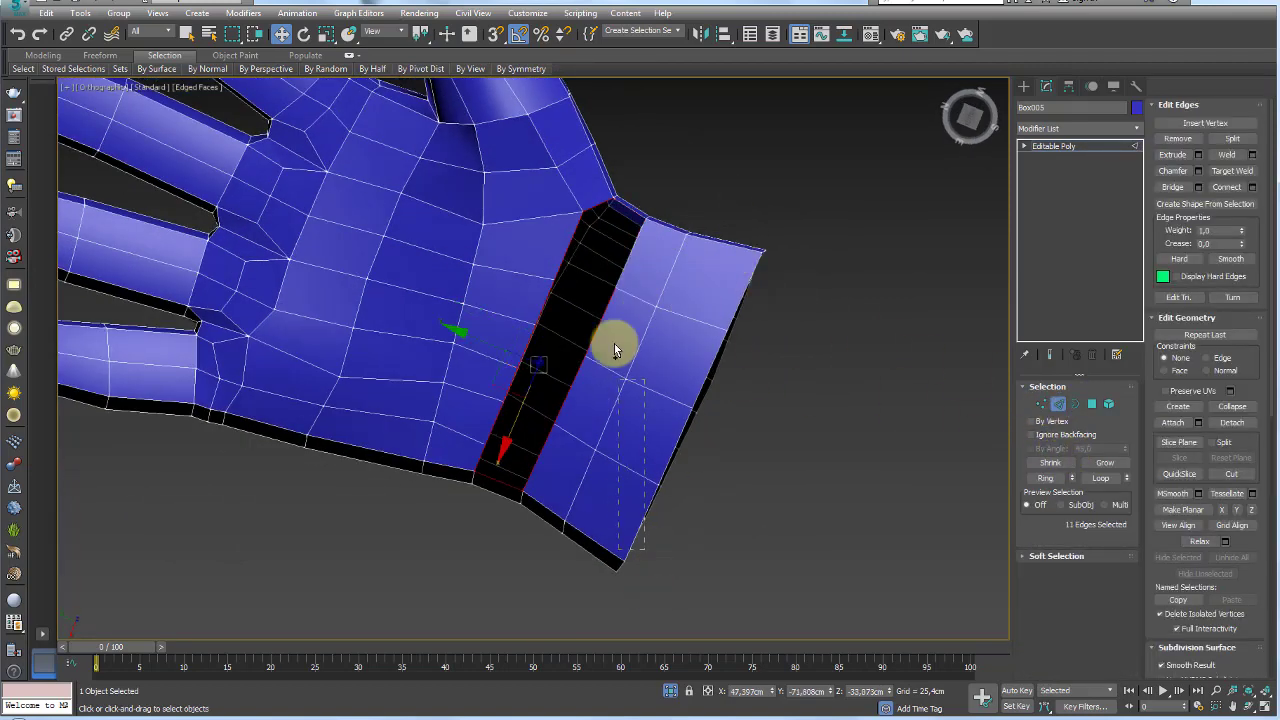
left_click_drag(523, 423, 591, 491, "alt")
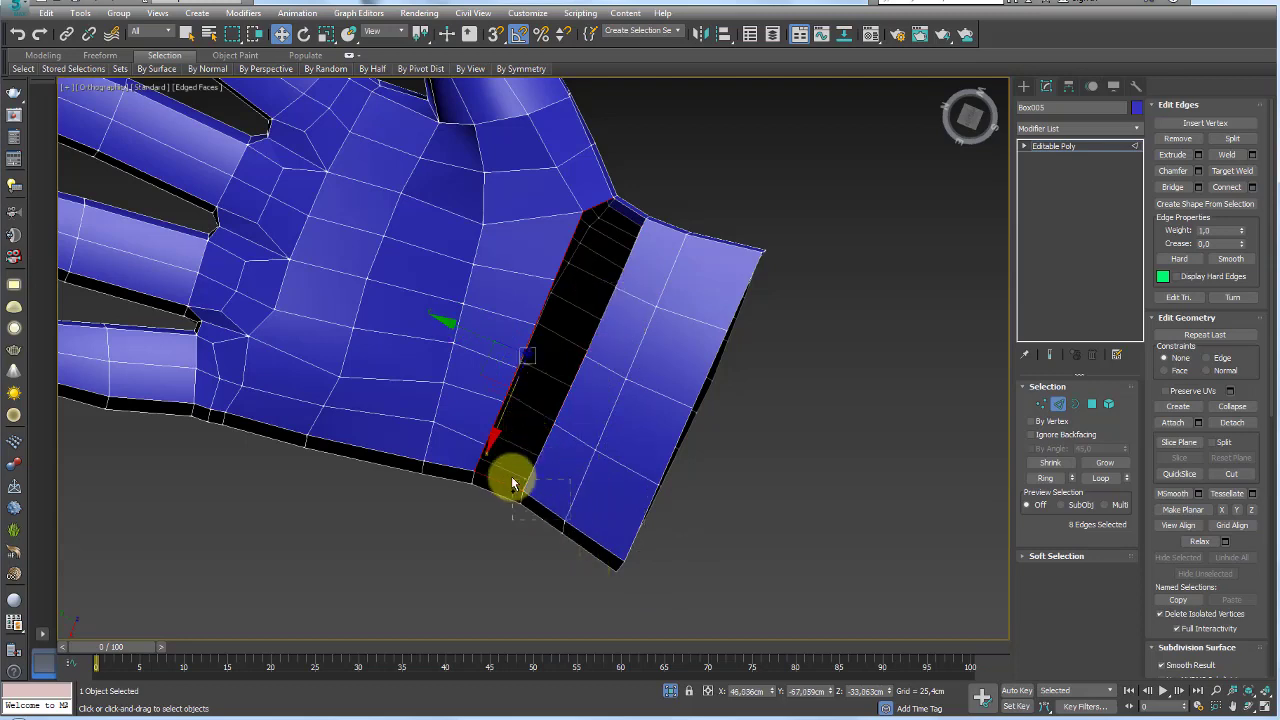
left_click_drag(512, 484, 510, 482, "alt")
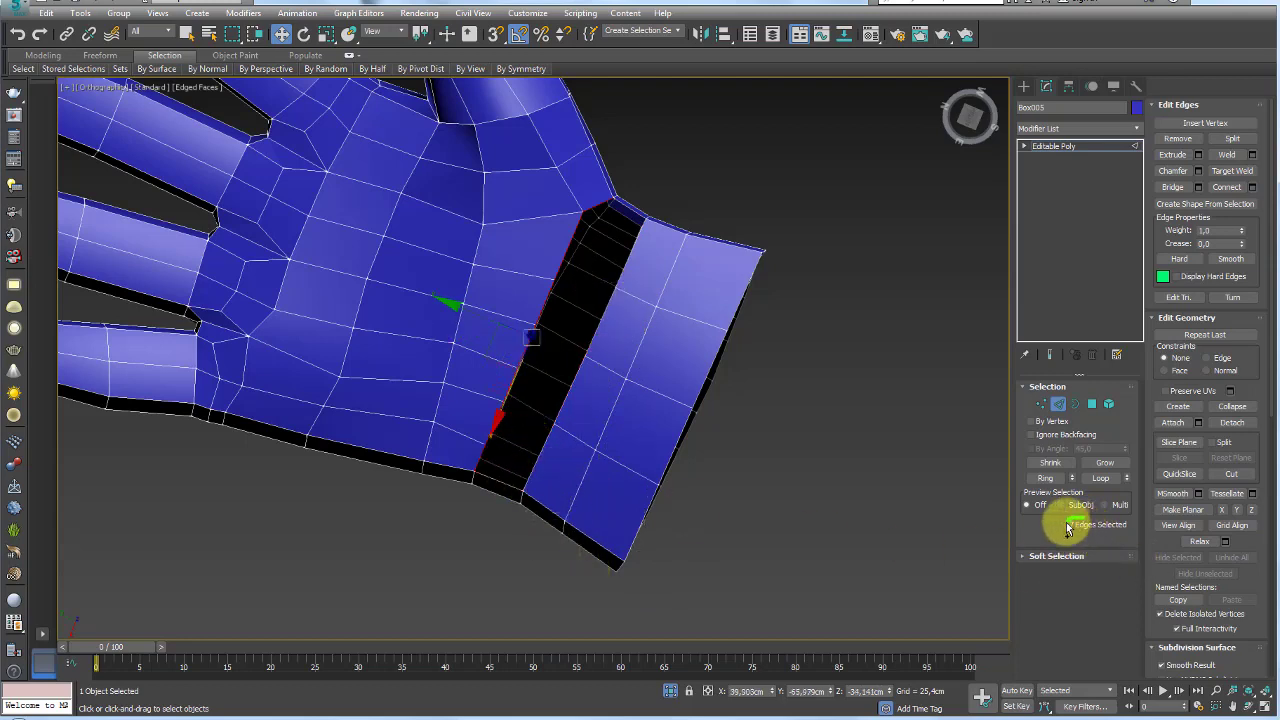
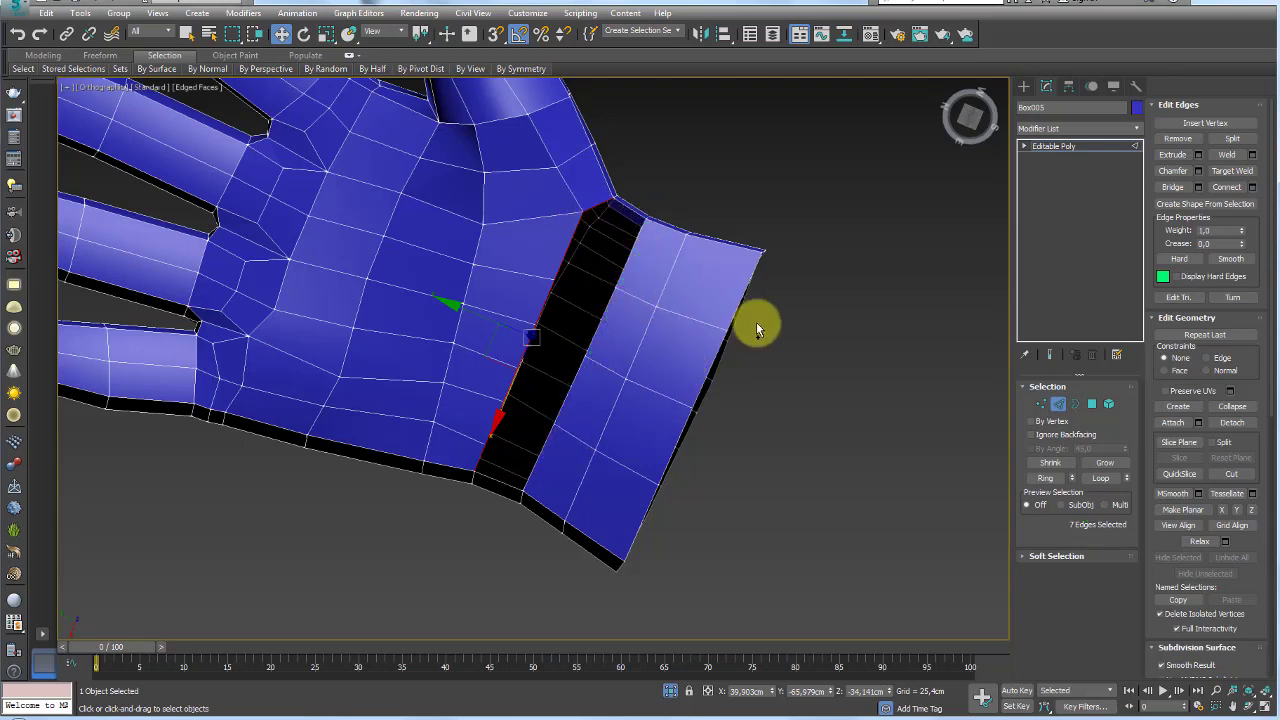
Chamfer the first pair of cuff edges beside the wrist gap
left_click_drag(624, 266, 613, 298)
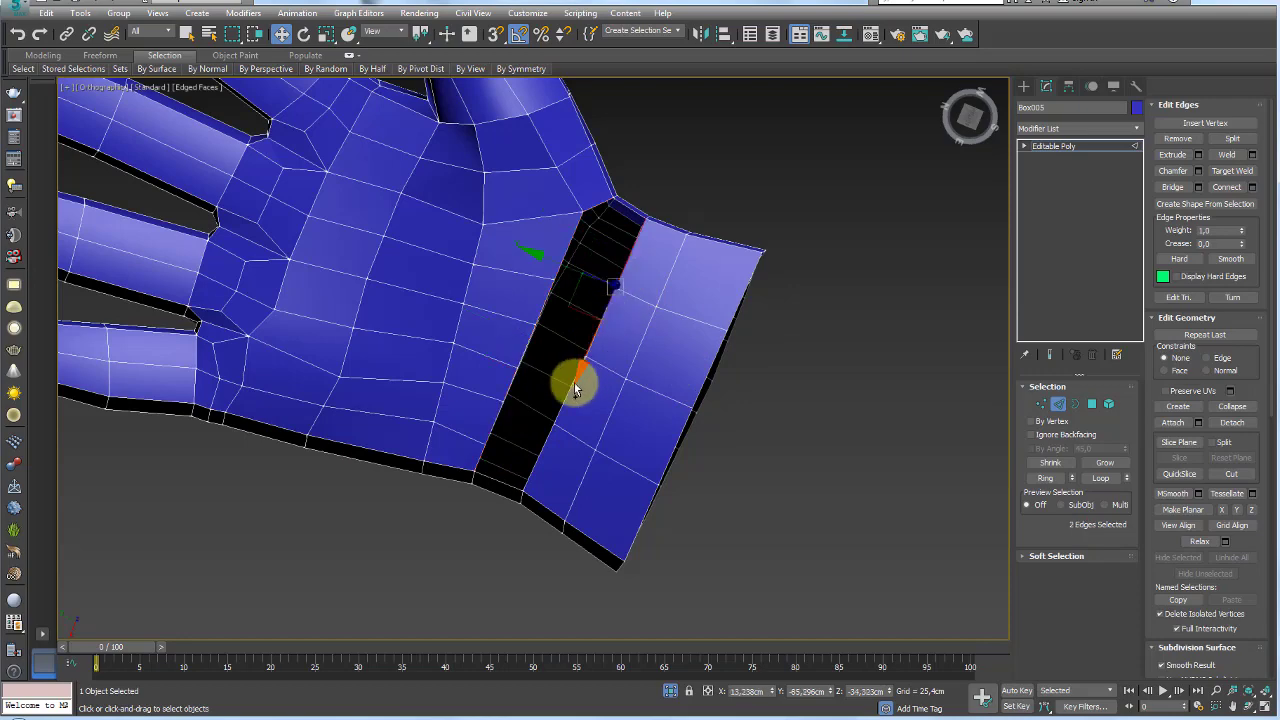
mouse_move(643, 371)
middle_mouse_down("alt")
mouse_move(623, 403)
mouse_move(627, 388)
middle_mouse_up("alt")
left_click(618, 373)
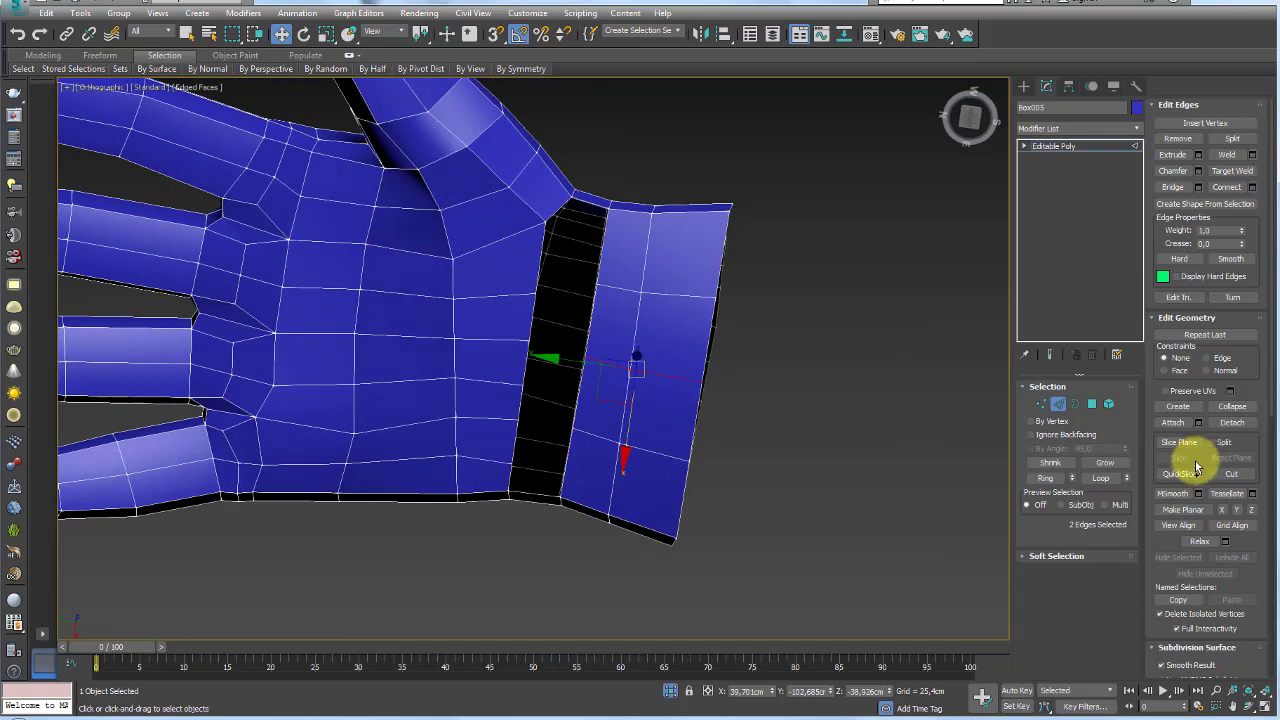
left_click(1199, 172)
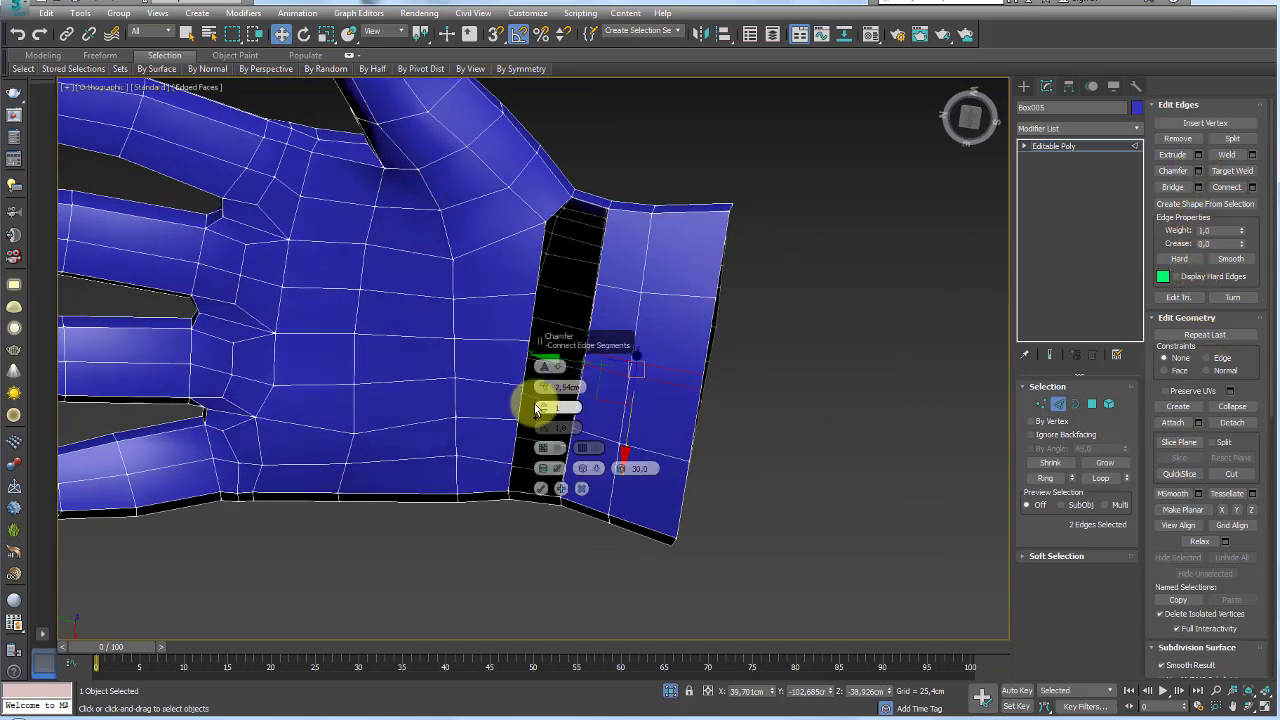
left_click(541, 488)
Chamfer a second pair of cuff edges, then select edges on the lower cuff
left_click(601, 447)
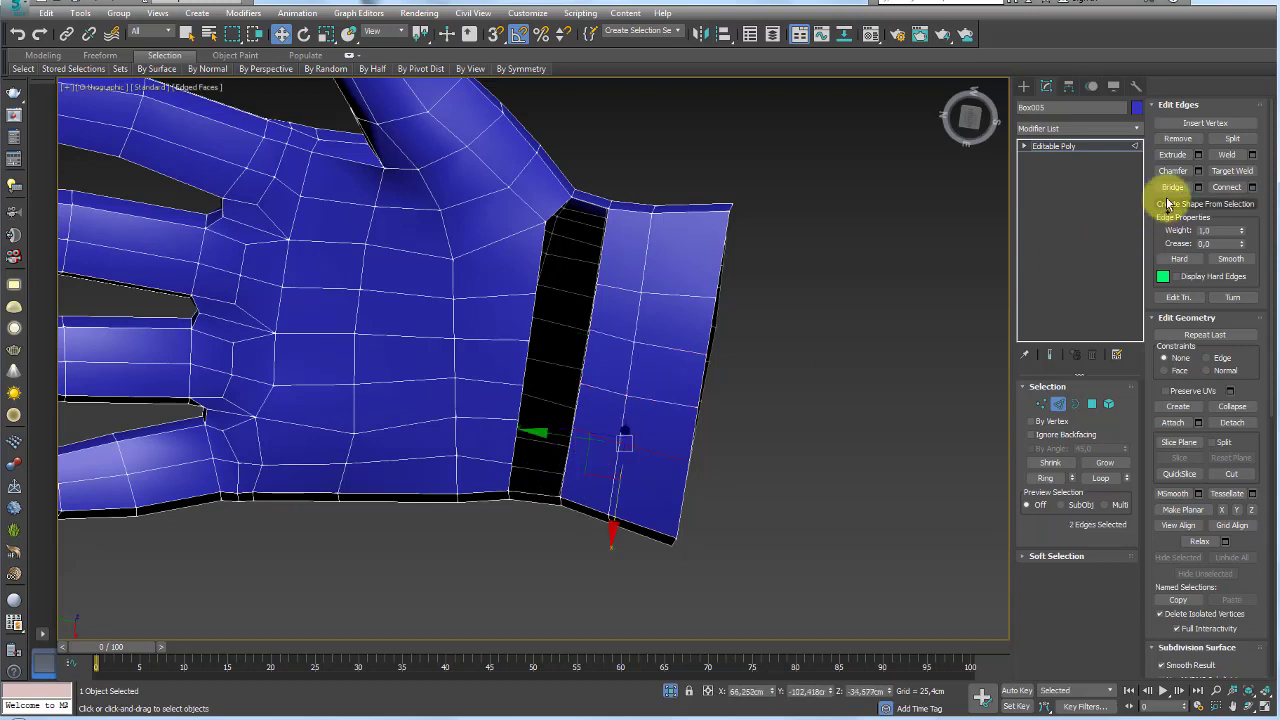
left_click(1198, 171)
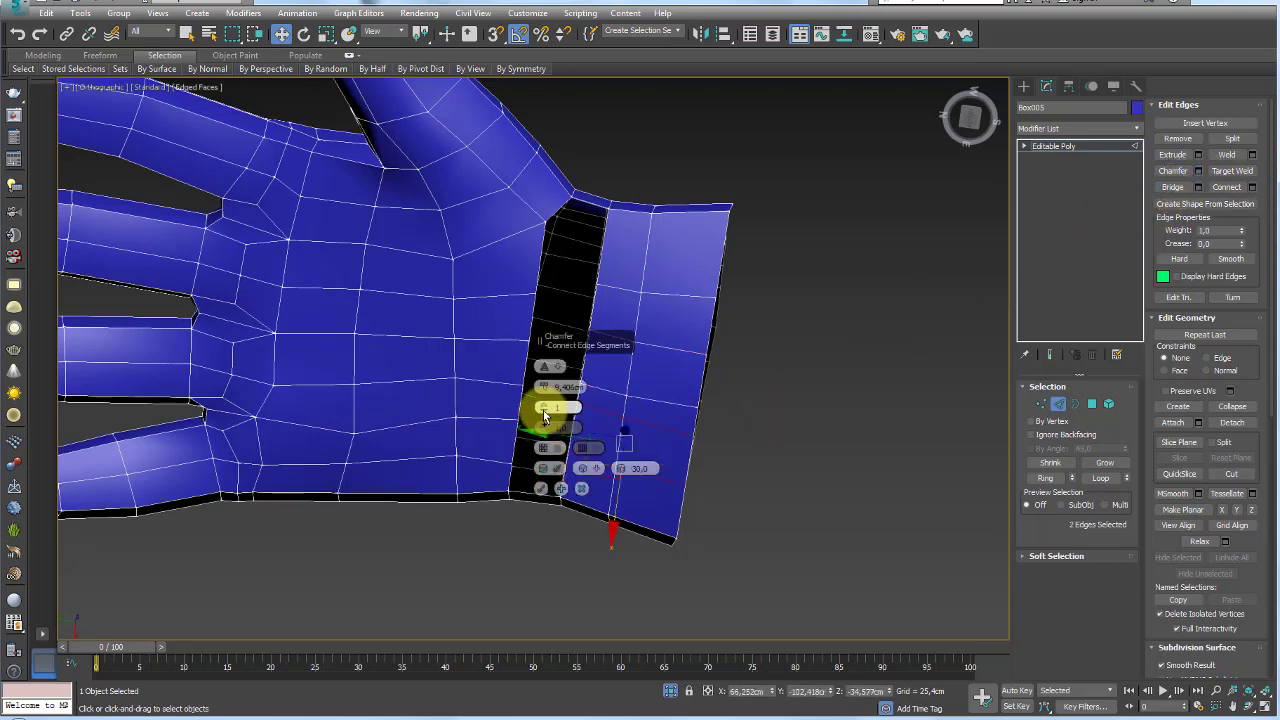
left_click(541, 488)
middle_click_drag(614, 500, 622, 492, "alt")
left_click(614, 506)
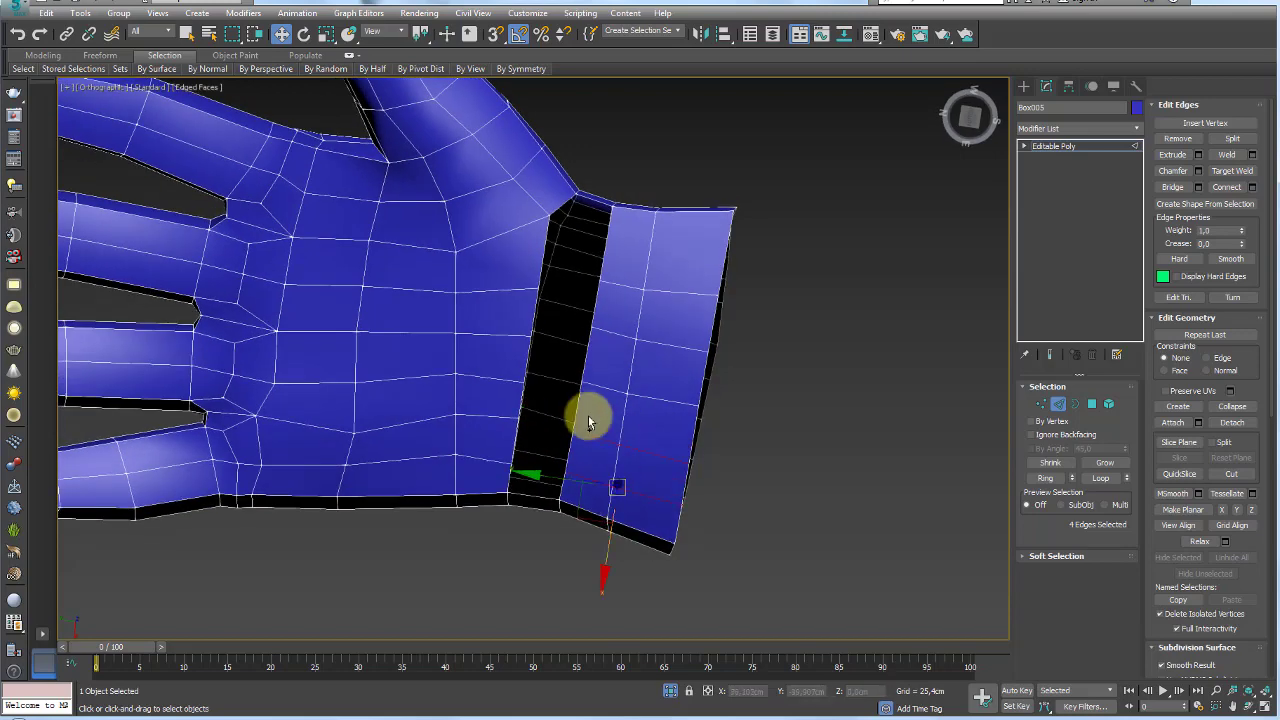
Try selecting the gap's open border, then clear the current edge selection
left_click(1075, 403)
left_click(600, 277)
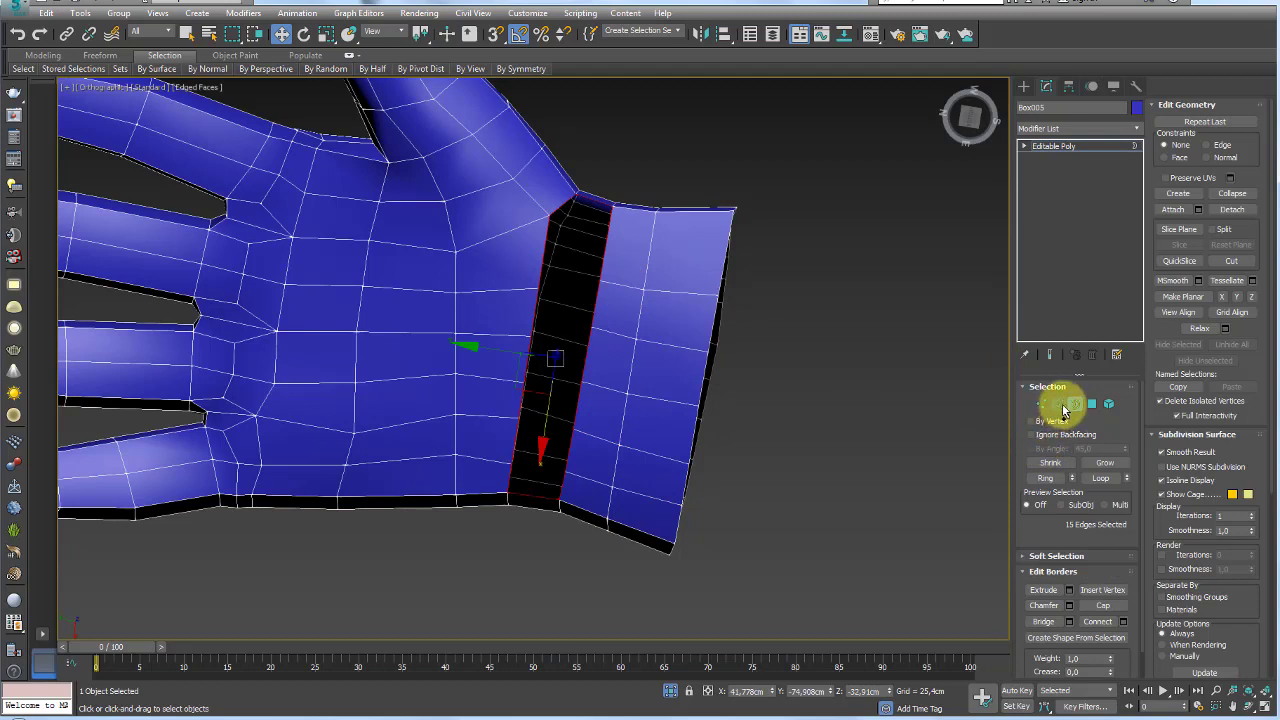
left_click(1060, 404)
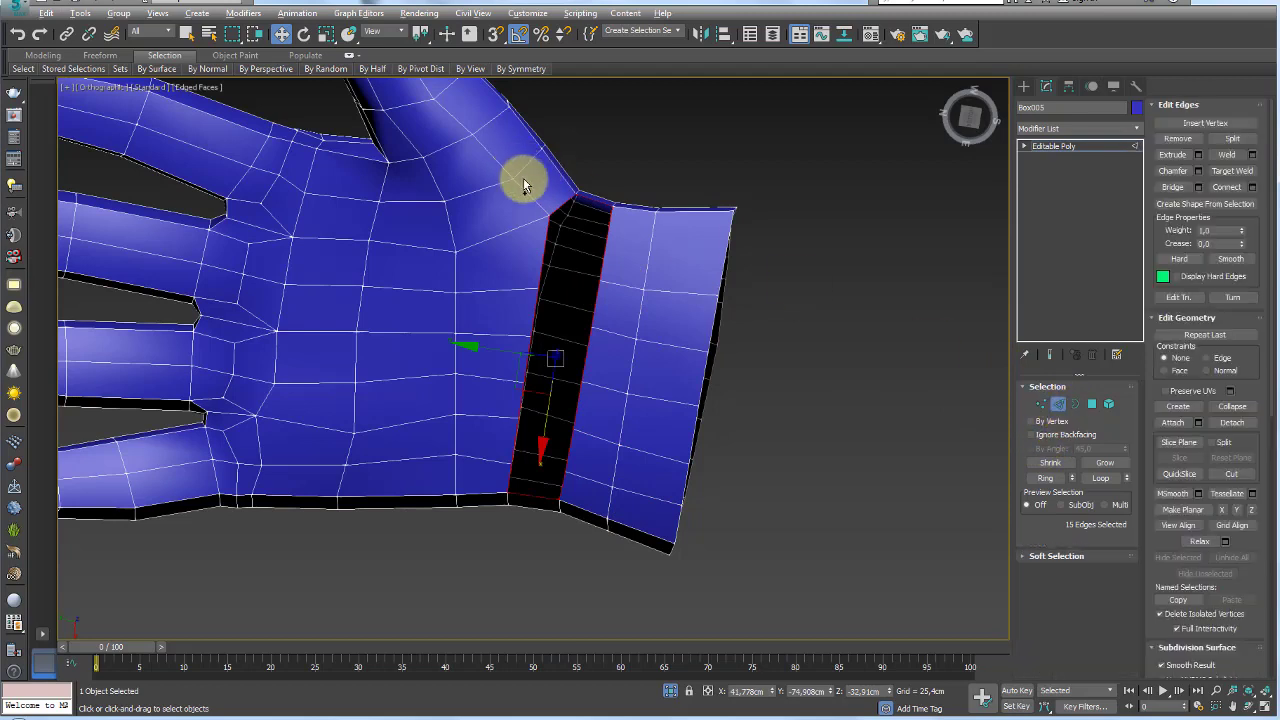
left_click(541, 538, "alt")
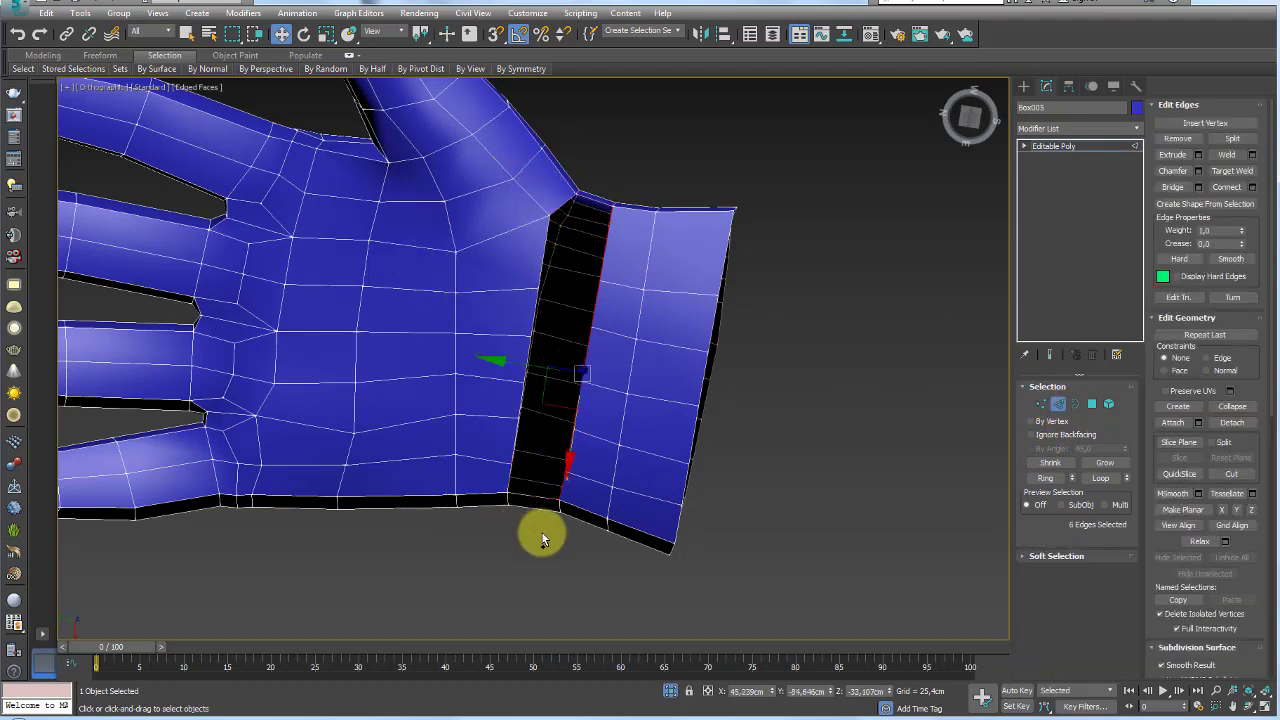
left_click(1079, 536)
left_click(770, 290)
Ring-select the cuff edges and connect them with 5 new segments
left_click(726, 265)
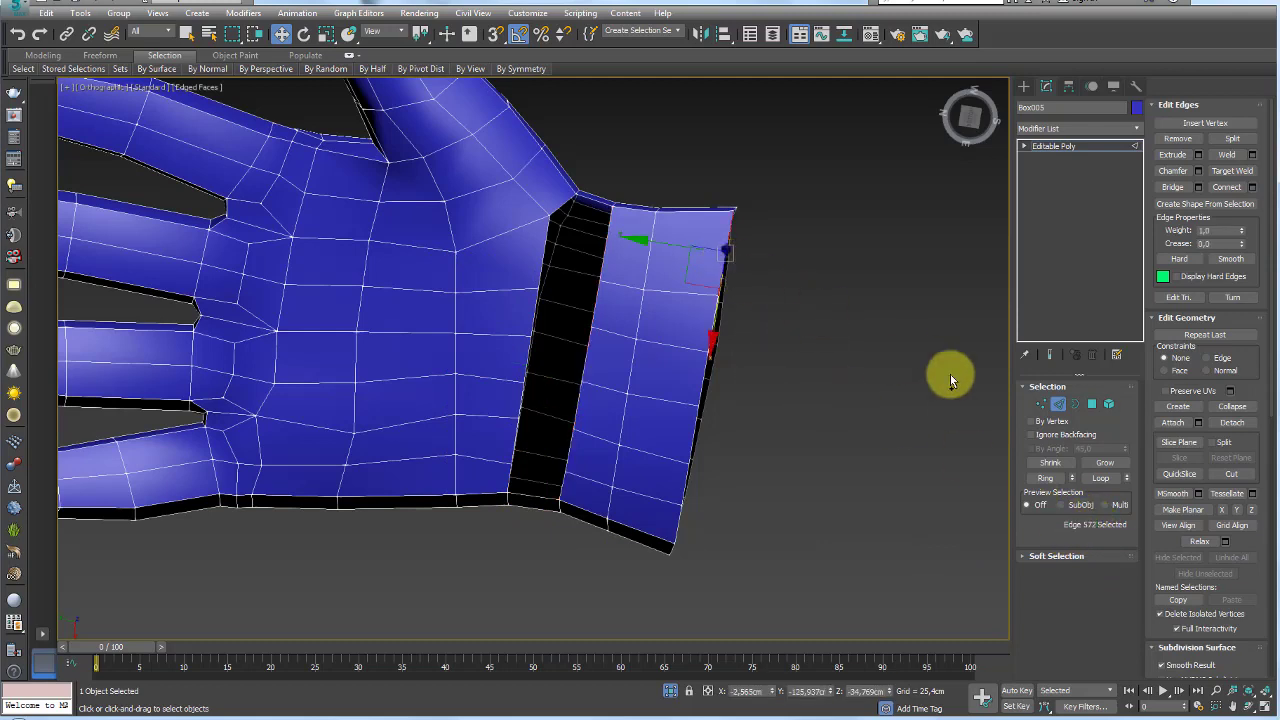
left_click(1048, 480)
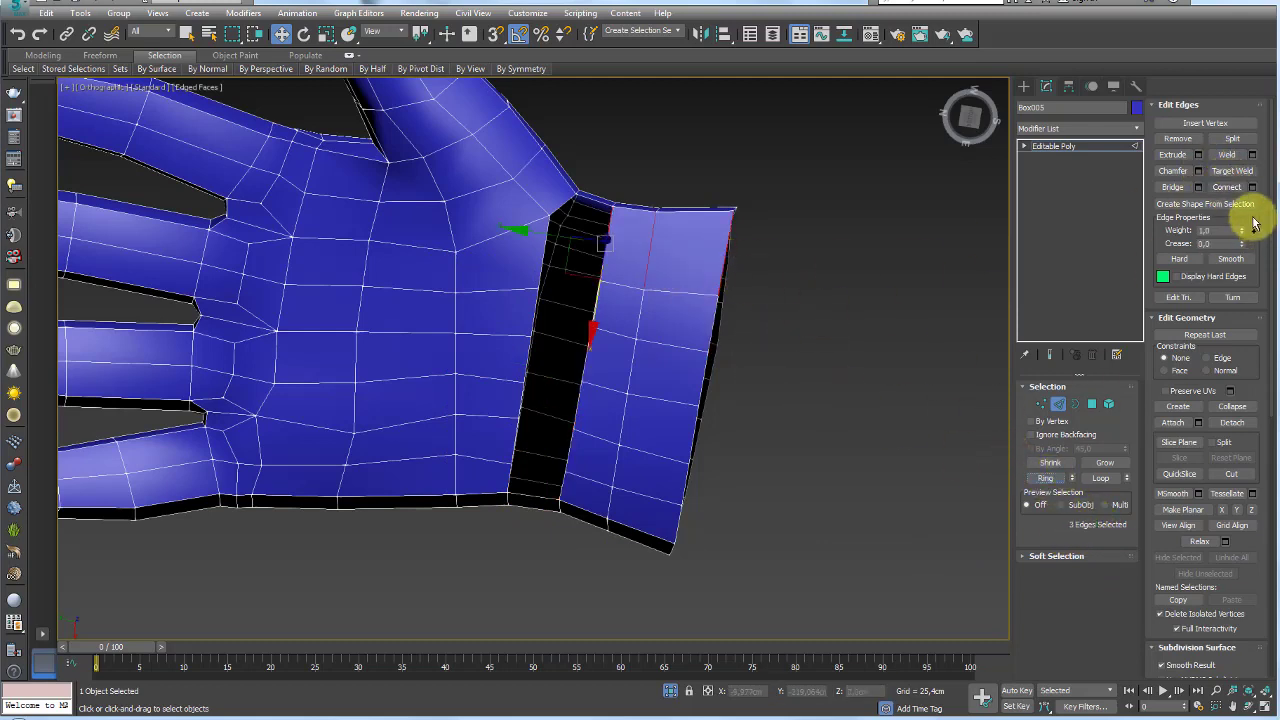
left_click(1252, 187)
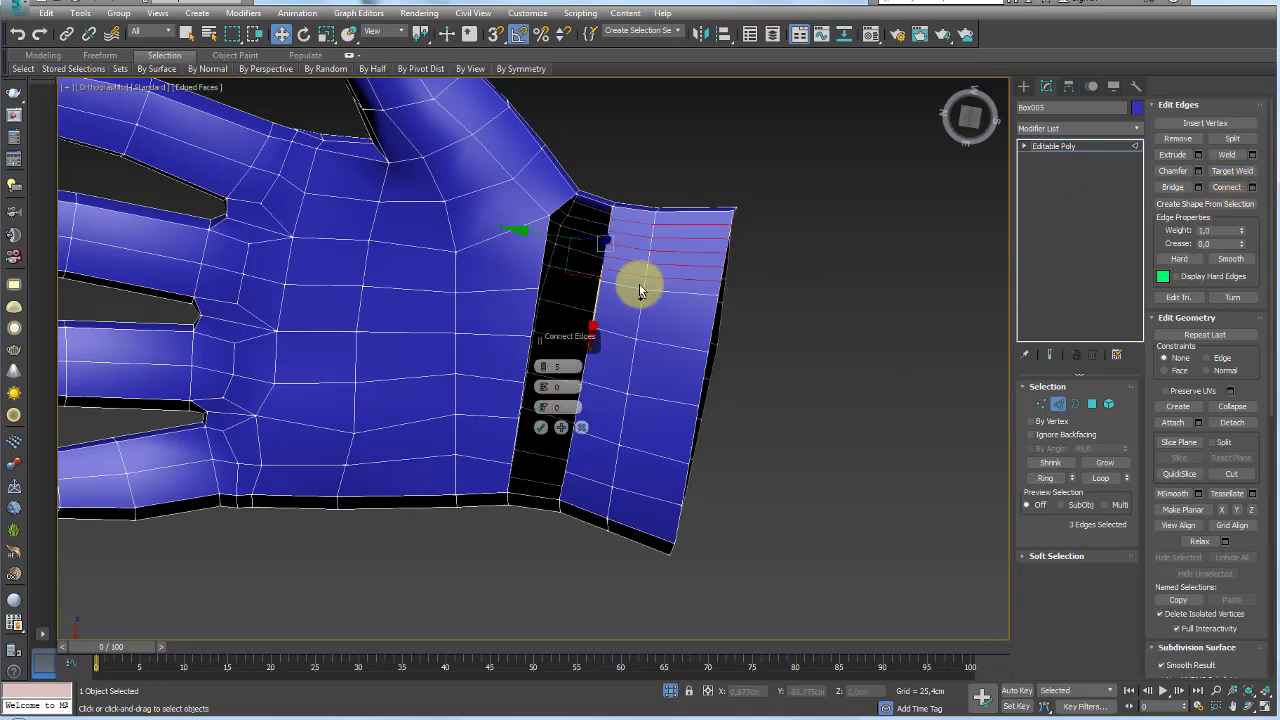
left_click(540, 427)
Select the open border loops on both sides of the wrist gap
mouse_move(650, 355)
middle_mouse_down("alt")
mouse_move(690, 360)
mouse_move(651, 414)
mouse_move(728, 374)
mouse_move(971, 394)
middle_mouse_up("alt")
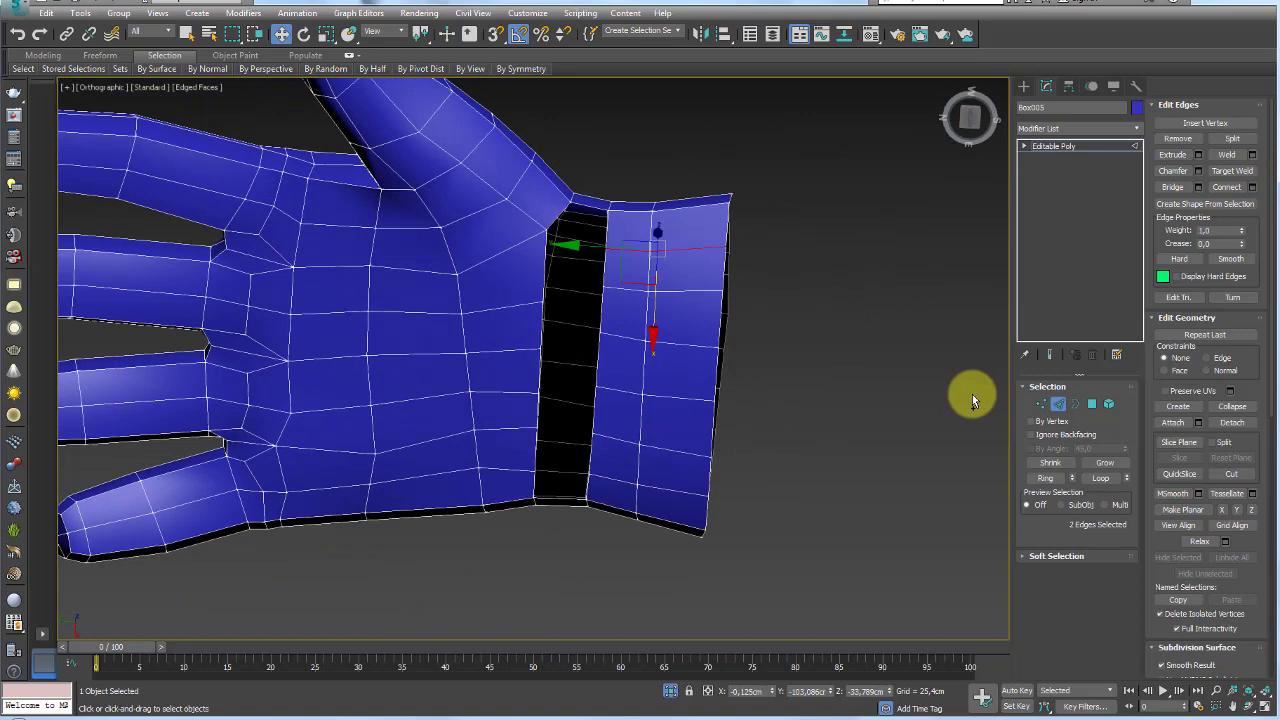
left_click(1075, 403)
left_click(606, 274)
left_click(1058, 403)
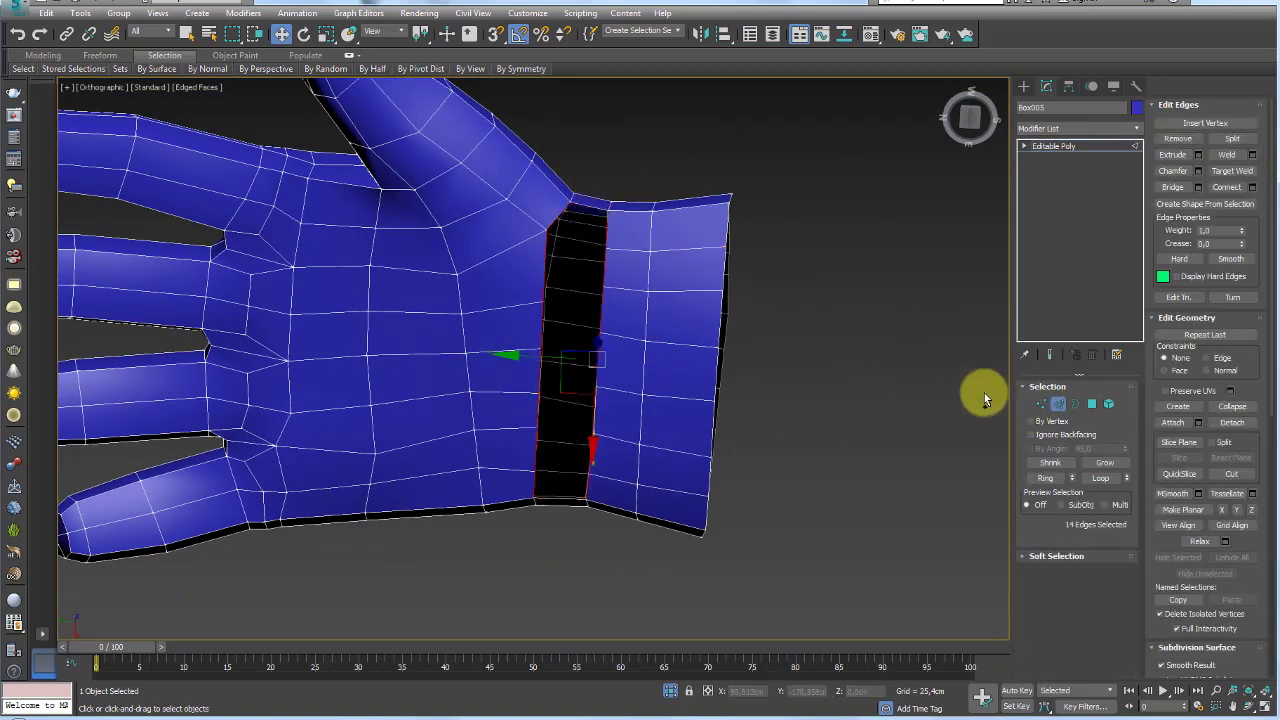
Bridge the wrist gap between cuff and palm, then lower a few vertical palm edges slightly
left_click(1172, 187)
mouse_move(768, 262)
middle_mouse_down("alt")
mouse_move(734, 329)
mouse_move(734, 243)
mouse_move(608, 317)
middle_mouse_up("alt")
left_click(597, 313)
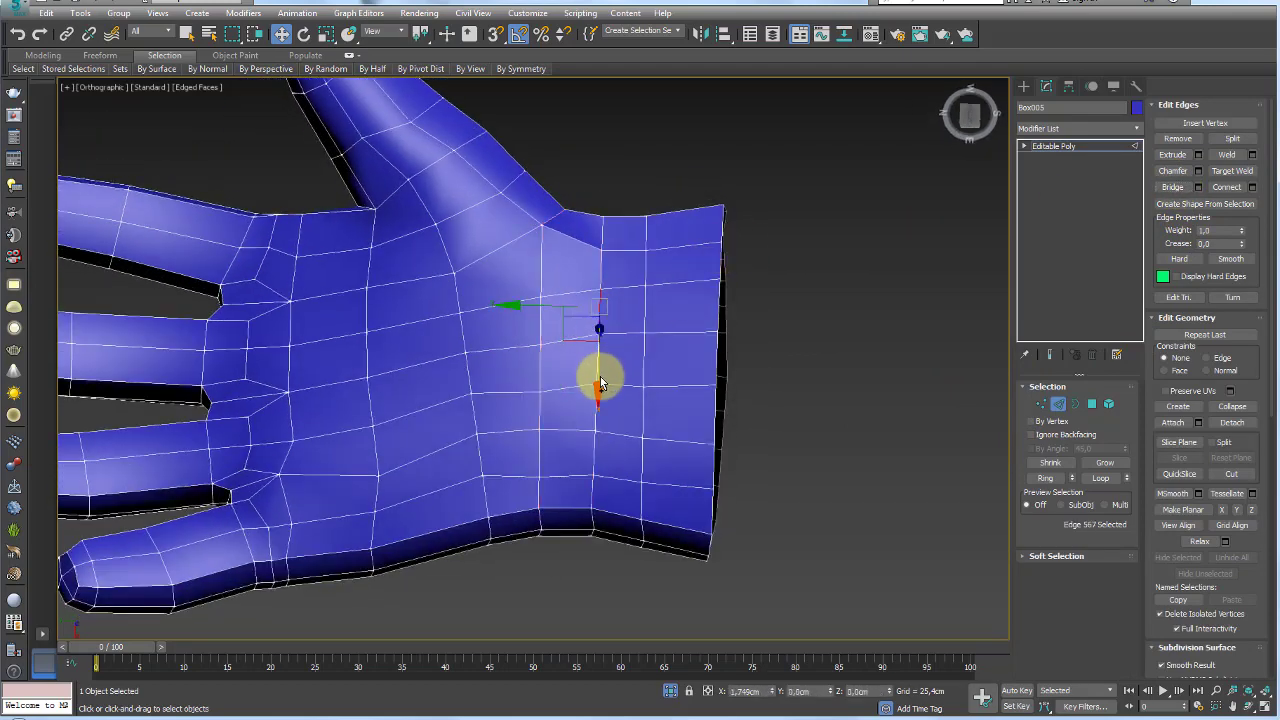
left_click(597, 425)
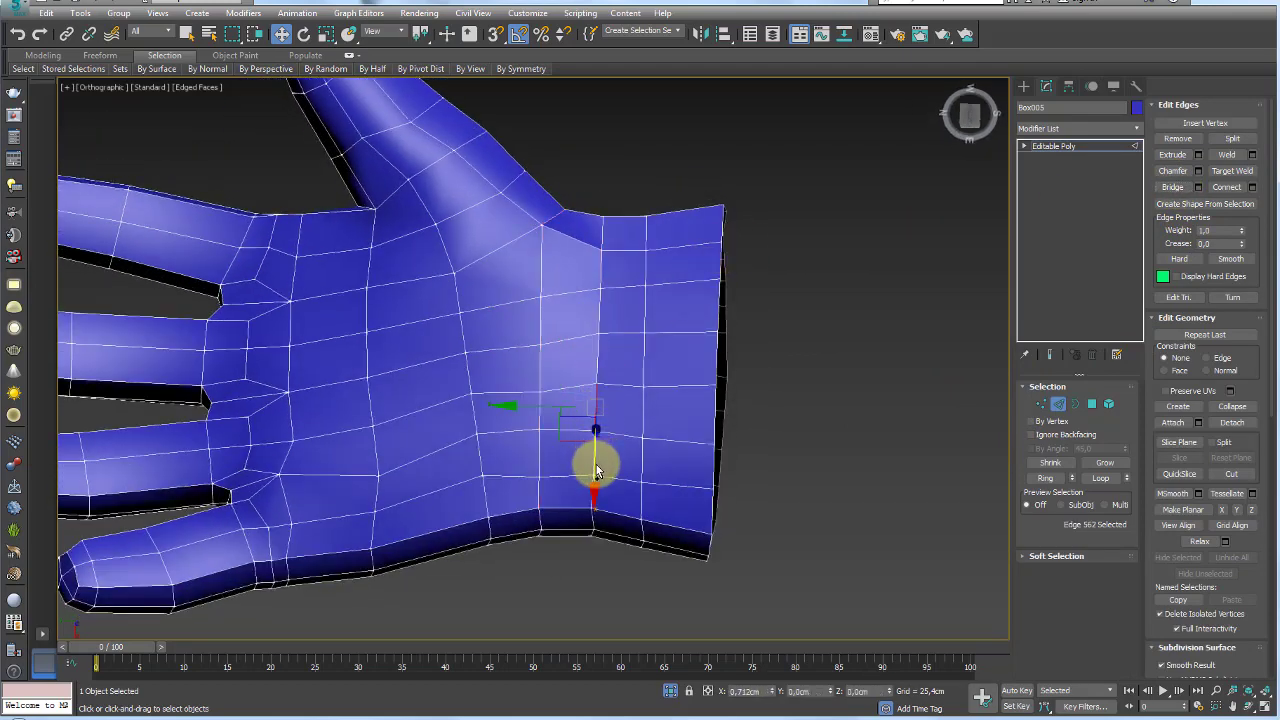
left_click_drag(596, 470, 478, 462)
left_click(480, 468)
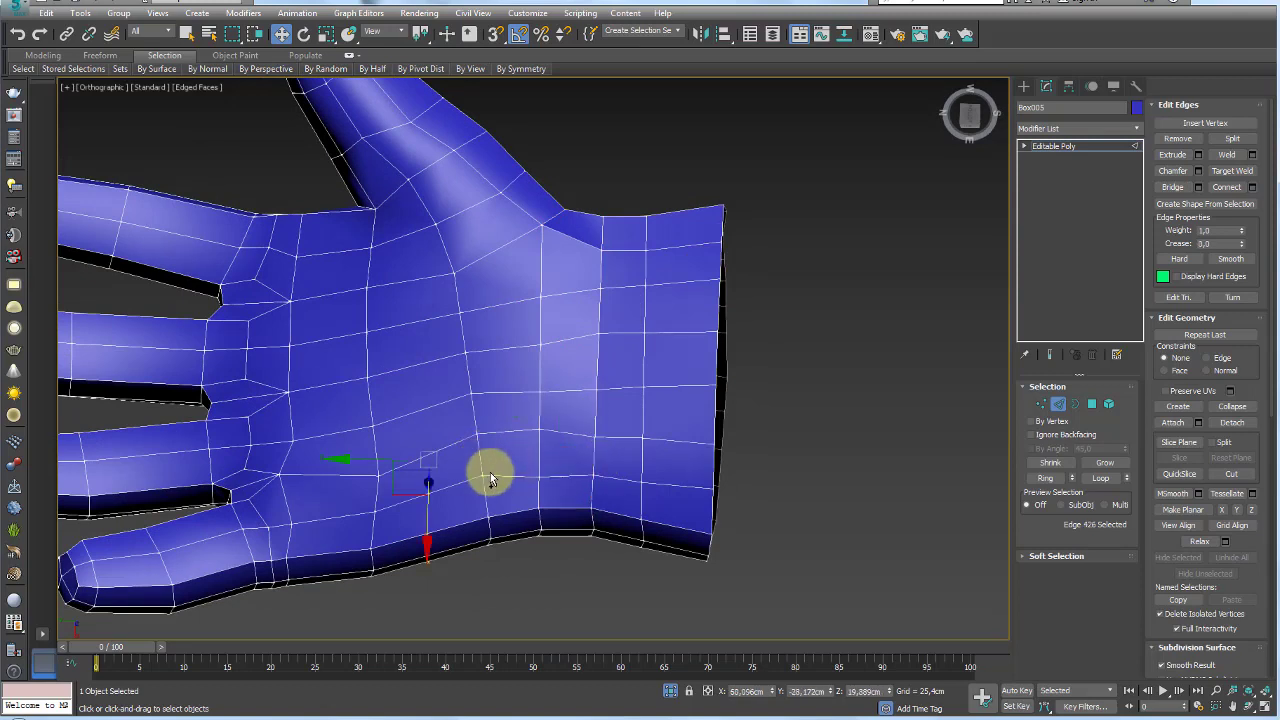
left_click(480, 491)
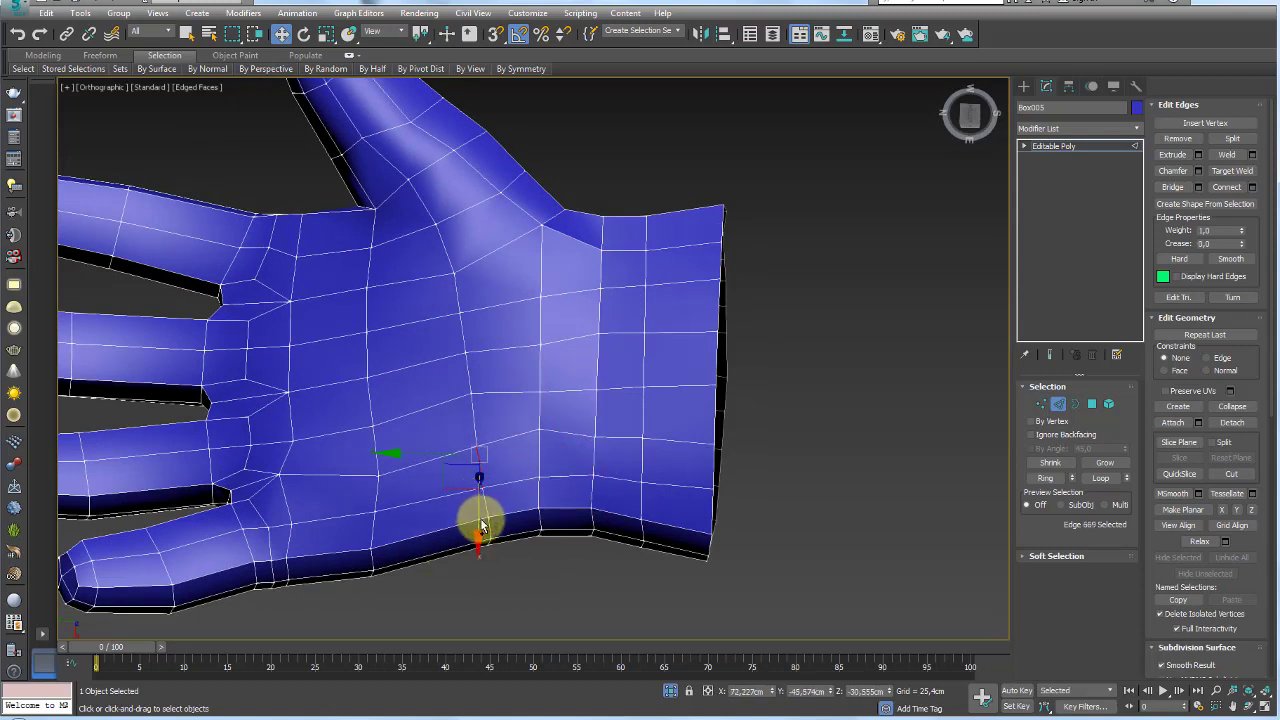
left_click_drag(480, 522, 477, 523)
left_click(1043, 408)
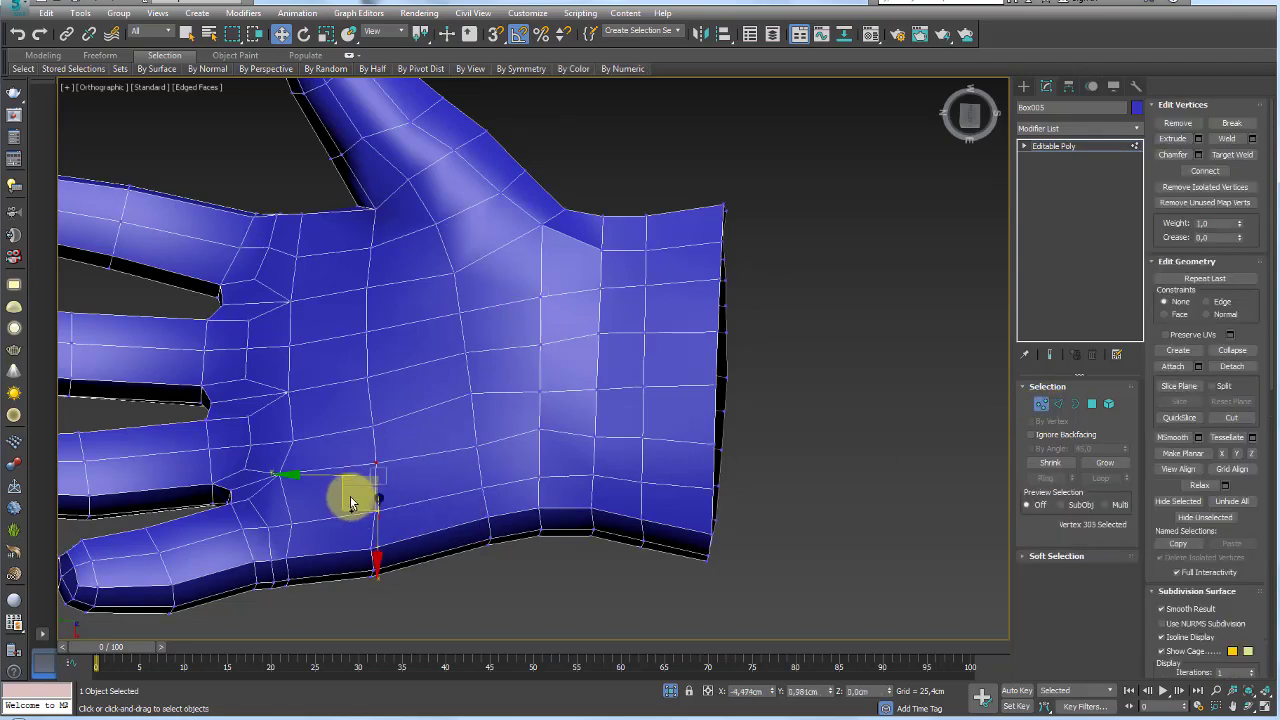
Select two vertices at the centre of the back of the hand and convert them to polygons
mouse_move(351, 509)
middle_mouse_down("alt")
mouse_move(563, 371)
mouse_move(614, 397)
mouse_move(601, 518)
mouse_move(566, 600)
mouse_move(574, 669)
mouse_move(571, 480)
mouse_move(634, 323)
mouse_move(680, 354)
mouse_move(797, 371)
mouse_move(809, 593)
mouse_move(760, 449)
mouse_move(729, 420)
mouse_move(634, 437)
mouse_move(665, 434)
middle_mouse_up("alt")
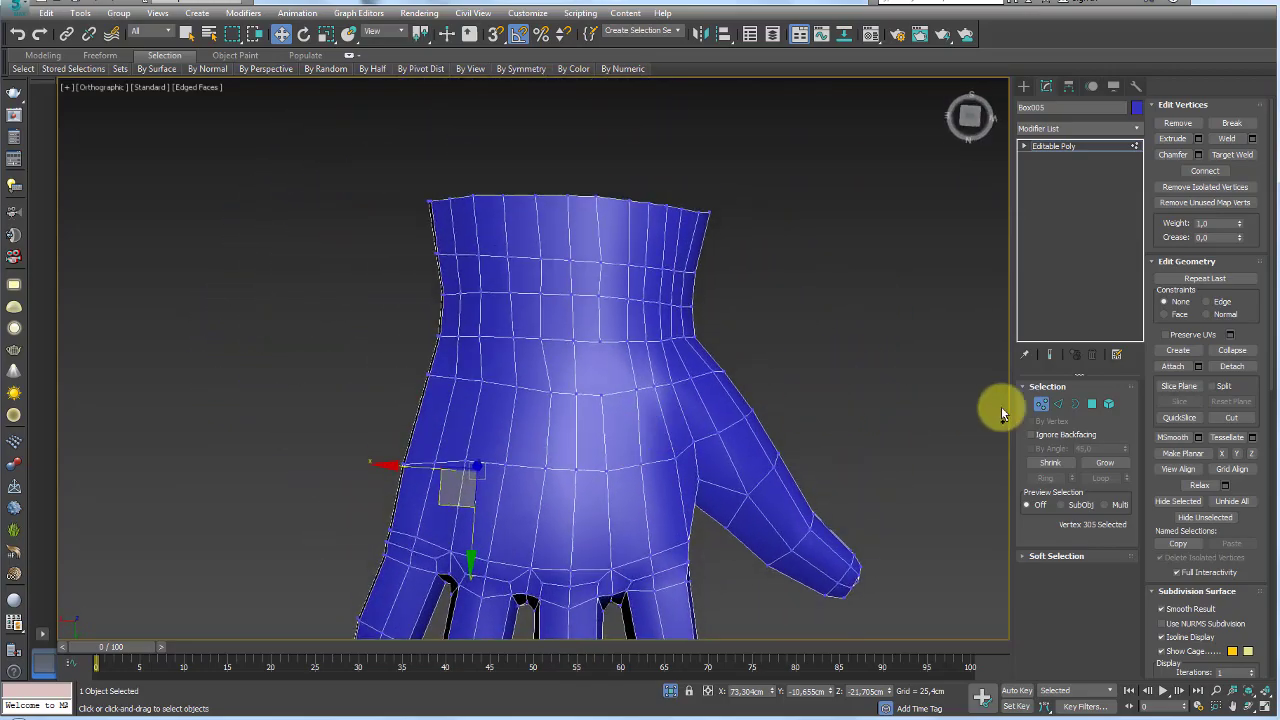
left_click(600, 397)
left_click(600, 343, "ctrl")
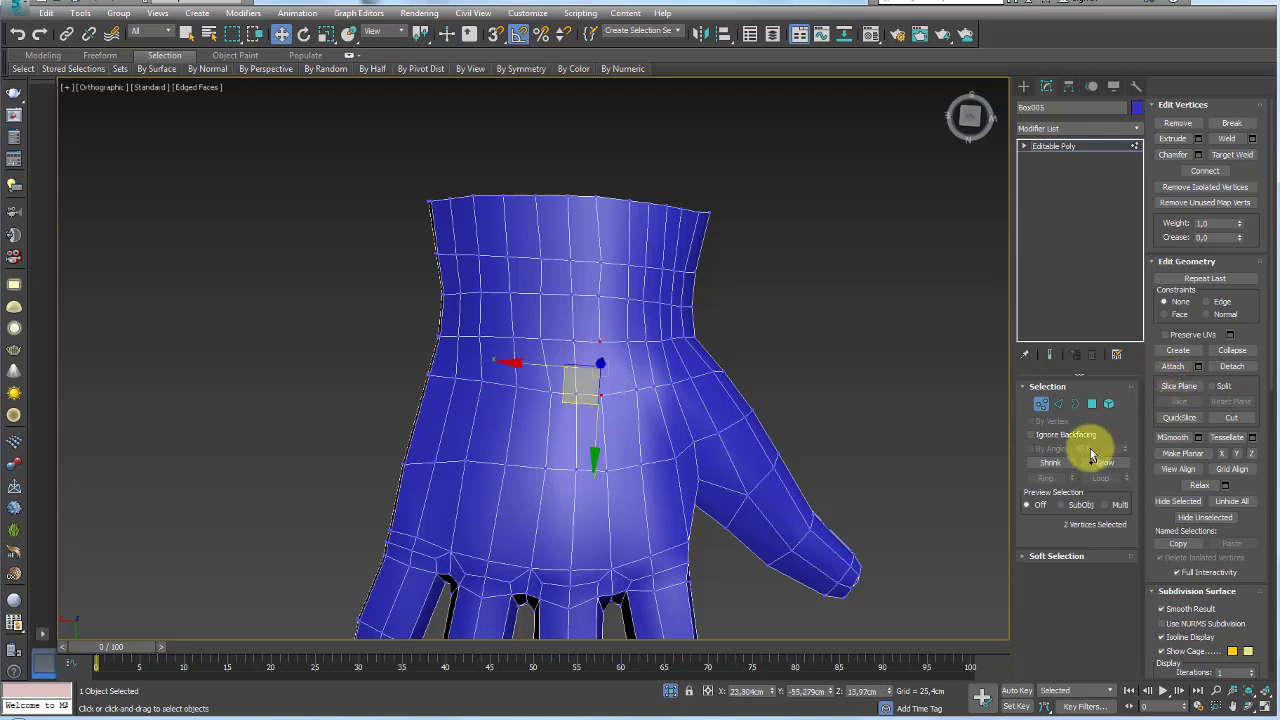
mouse_move(745, 330)
middle_mouse_down("alt")
mouse_move(729, 343)
mouse_move(723, 408)
mouse_move(625, 373)
mouse_move(634, 334)
mouse_move(711, 394)
middle_mouse_up("alt")
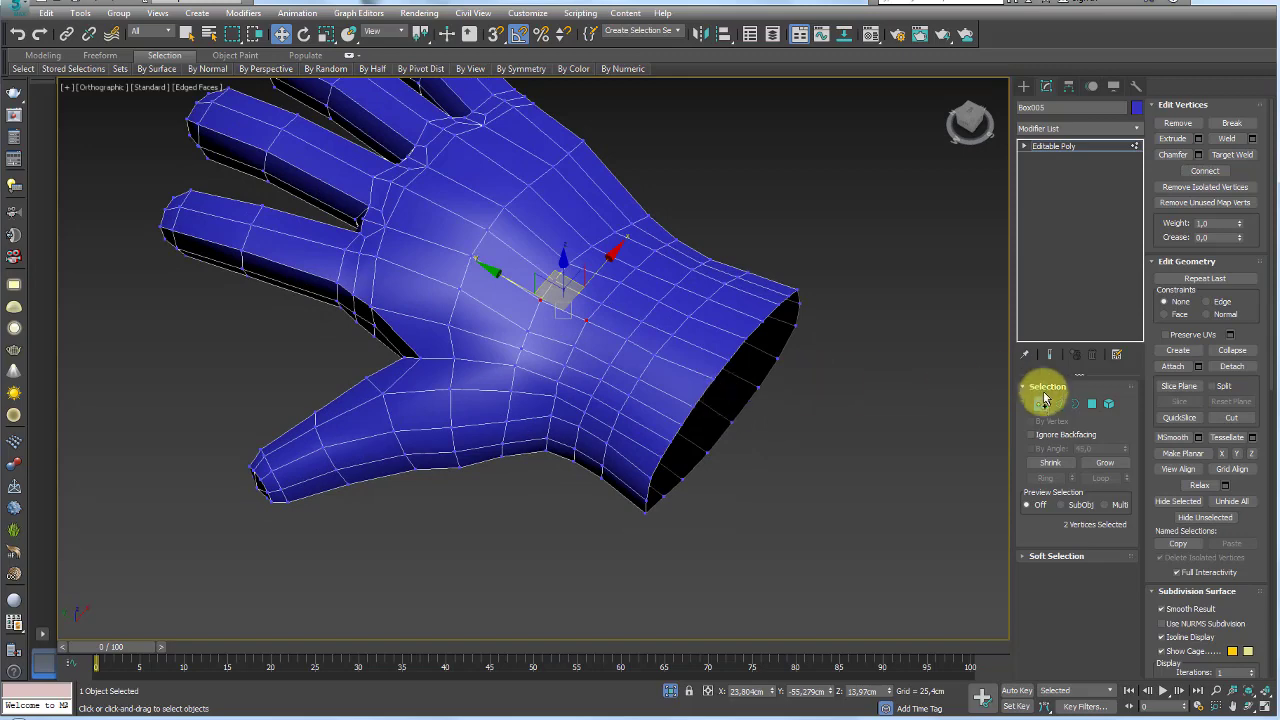
left_click(1092, 404)
middle_click_drag(849, 329, 784, 340, "alt")
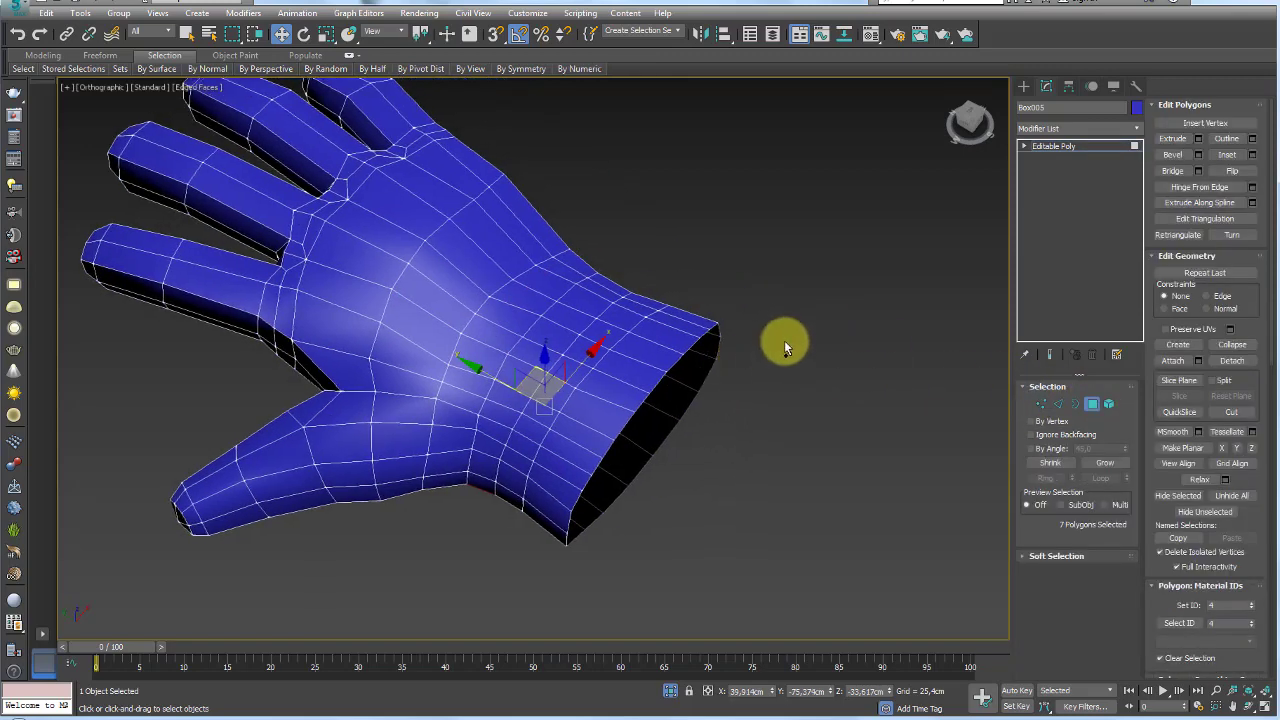
middle_click_drag(610, 163, 642, 193)
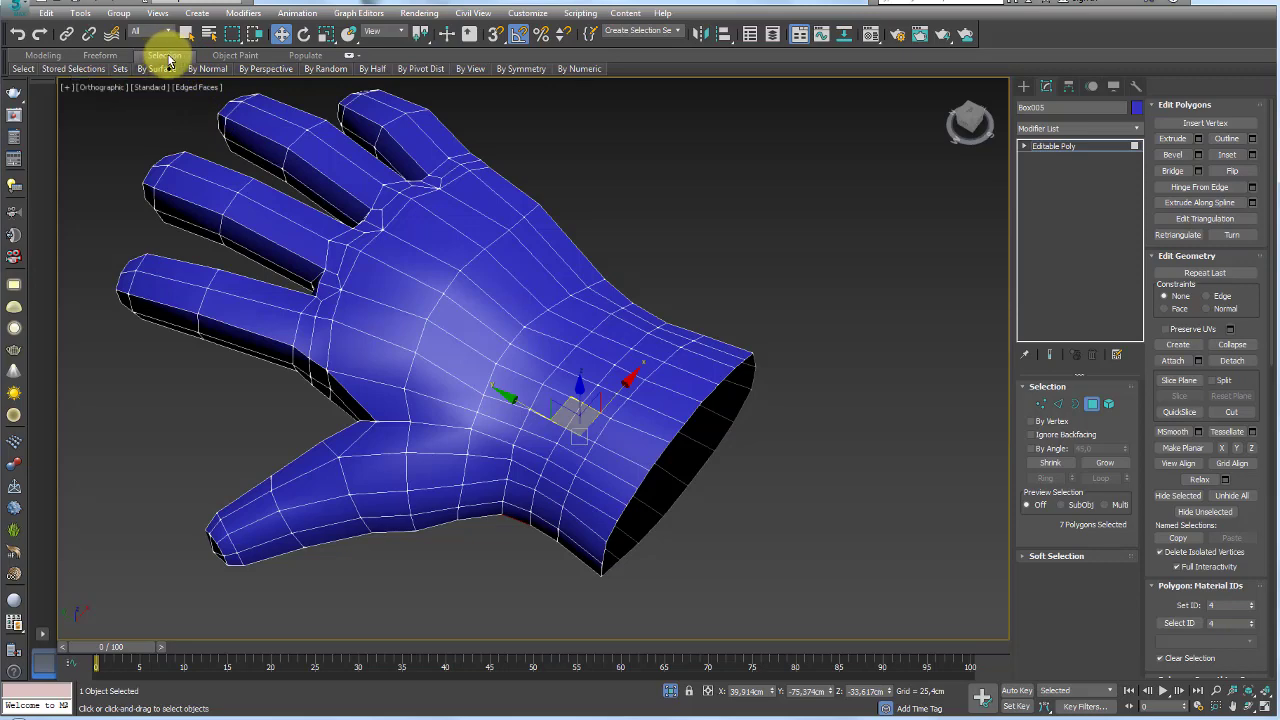
Clear the polygon selection, select all polygons, and return to object level in a palm-down view
left_click(348, 56)
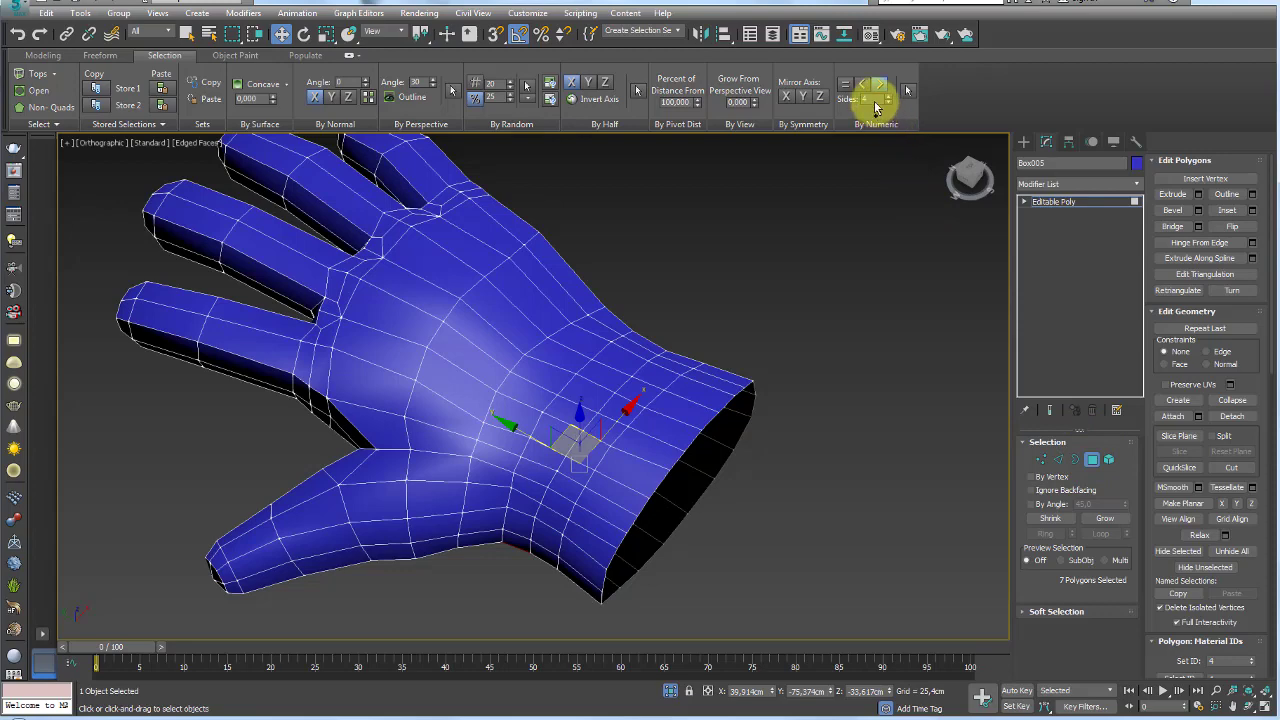
left_click(906, 91)
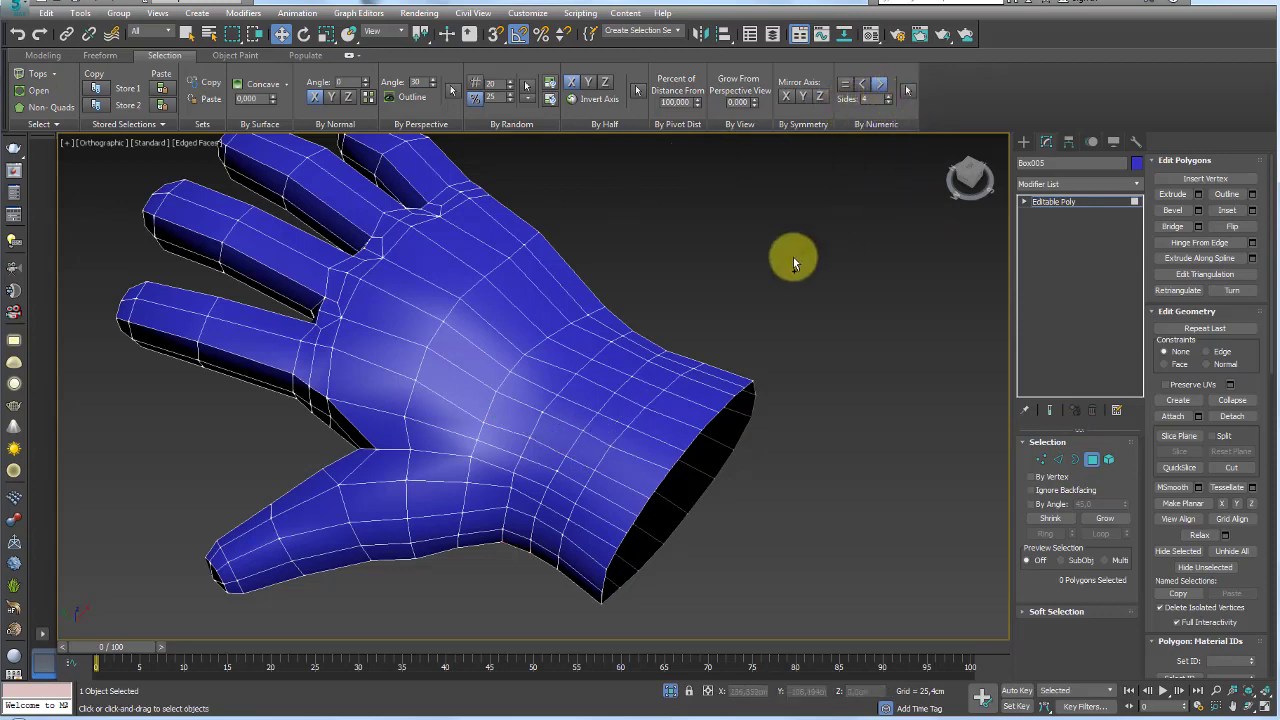
scroll(700, 280, "down", 5)
mouse_move(645, 292)
middle_mouse_down("alt")
mouse_move(622, 237)
mouse_move(802, 231)
mouse_move(738, 272)
middle_mouse_up("alt")
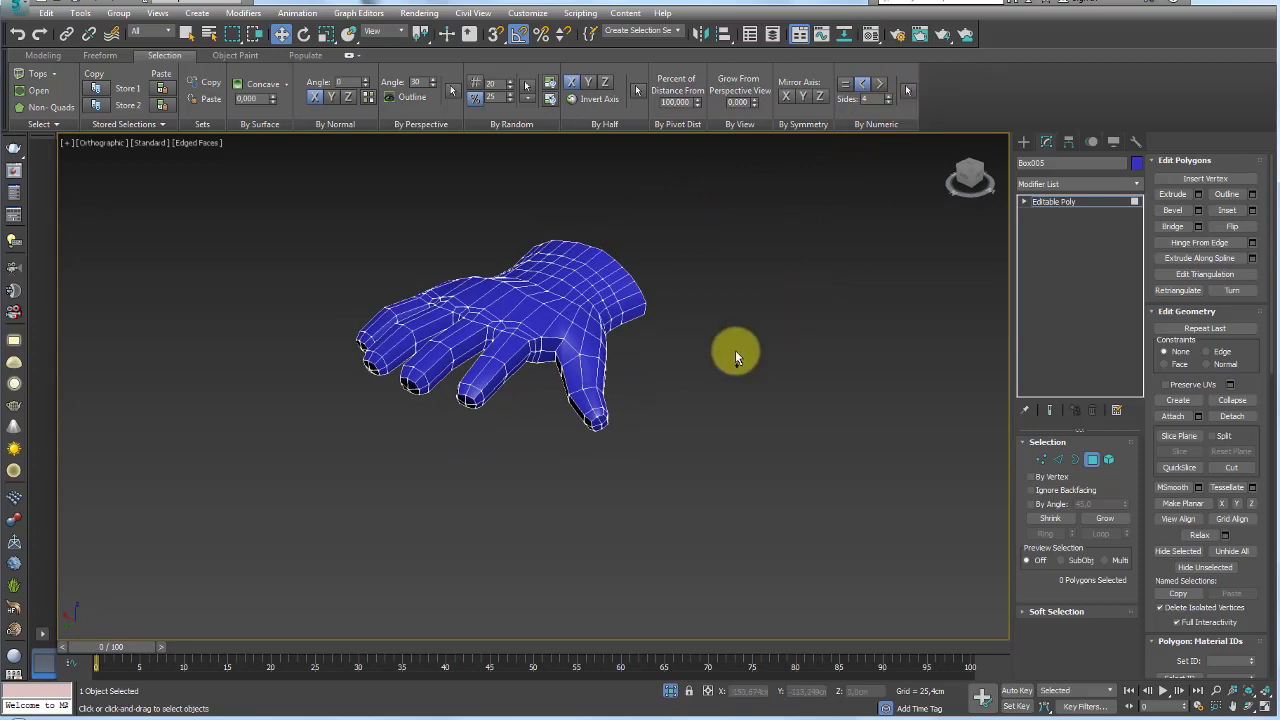
mouse_move(736, 357)
middle_mouse_down("alt")
mouse_move(640, 243)
mouse_move(811, 211)
mouse_move(823, 187)
middle_mouse_up("alt")
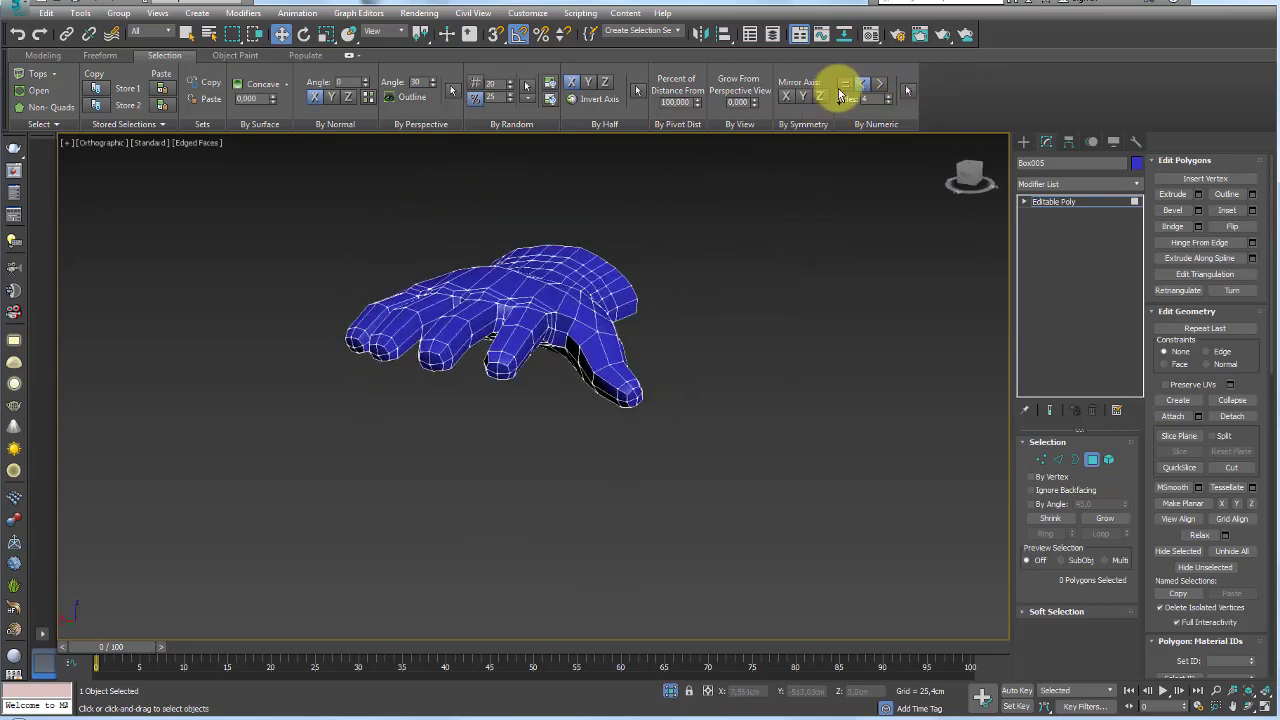
left_click(904, 95)
mouse_move(816, 237)
middle_mouse_down("alt")
mouse_move(688, 368)
mouse_move(331, 288)
mouse_move(520, 270)
middle_mouse_up("alt")
left_click(1053, 203)
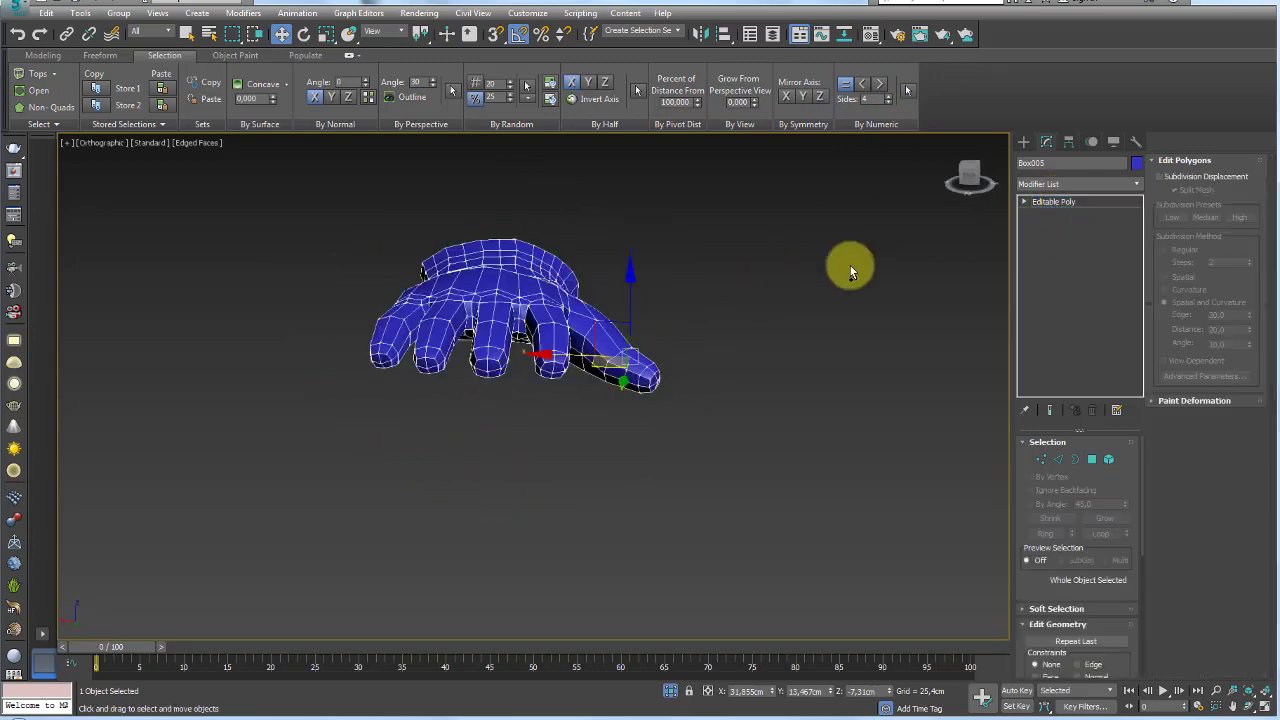
mouse_move(849, 266)
middle_mouse_down("alt")
mouse_move(754, 364)
mouse_move(537, 443)
mouse_move(531, 430)
mouse_move(686, 391)
mouse_move(716, 610)
middle_mouse_up("alt")
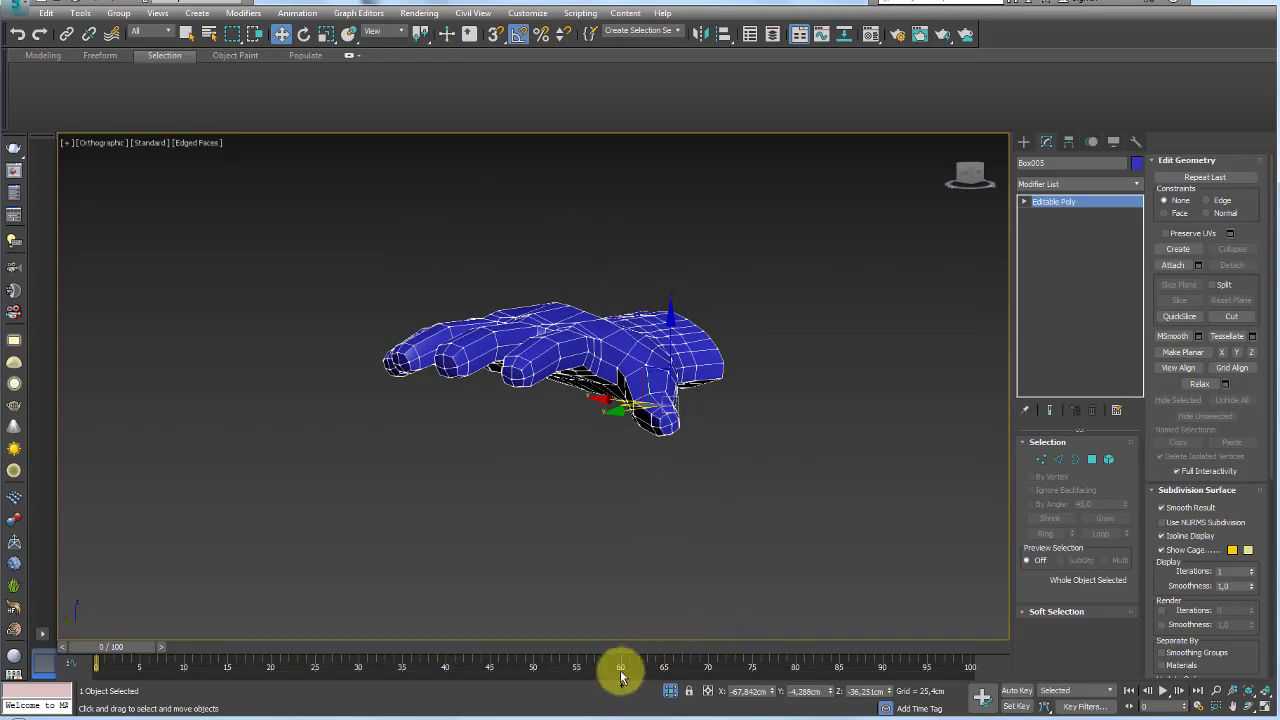
mouse_move(620, 677)
middle_mouse_down("alt")
mouse_move(623, 486)
mouse_move(609, 697)
middle_mouse_up("alt")
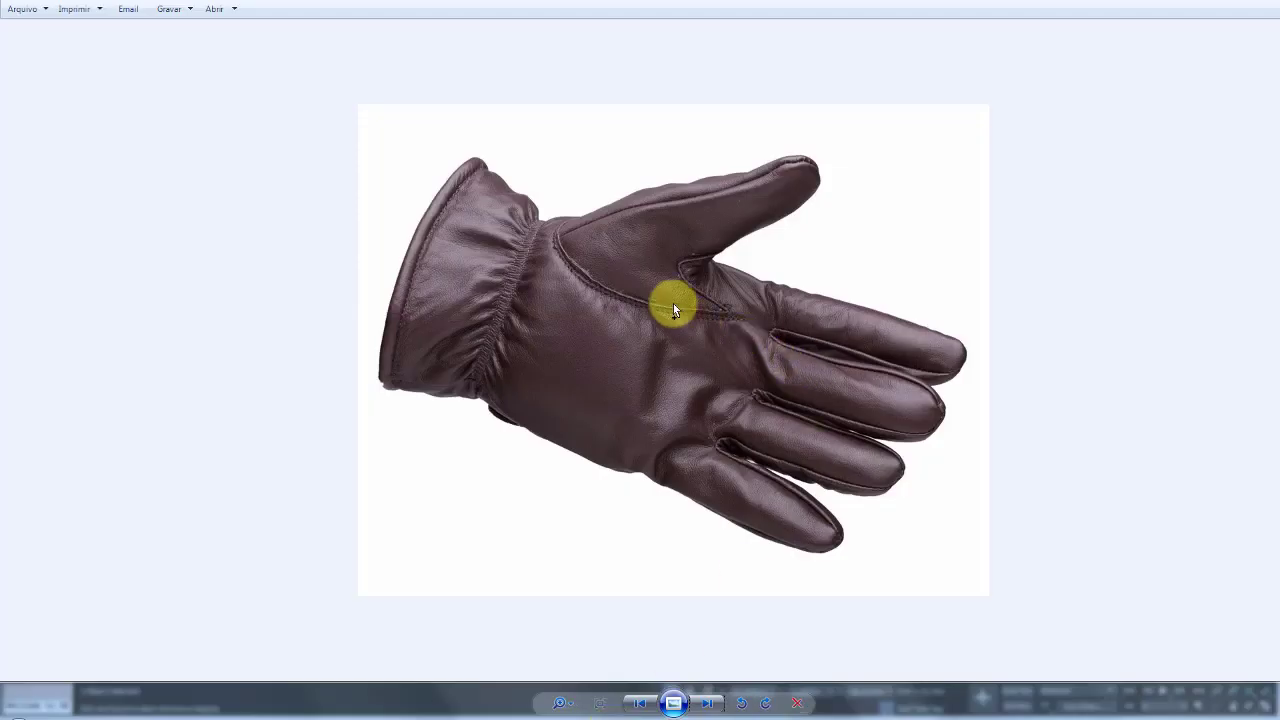
left_click(642, 705)
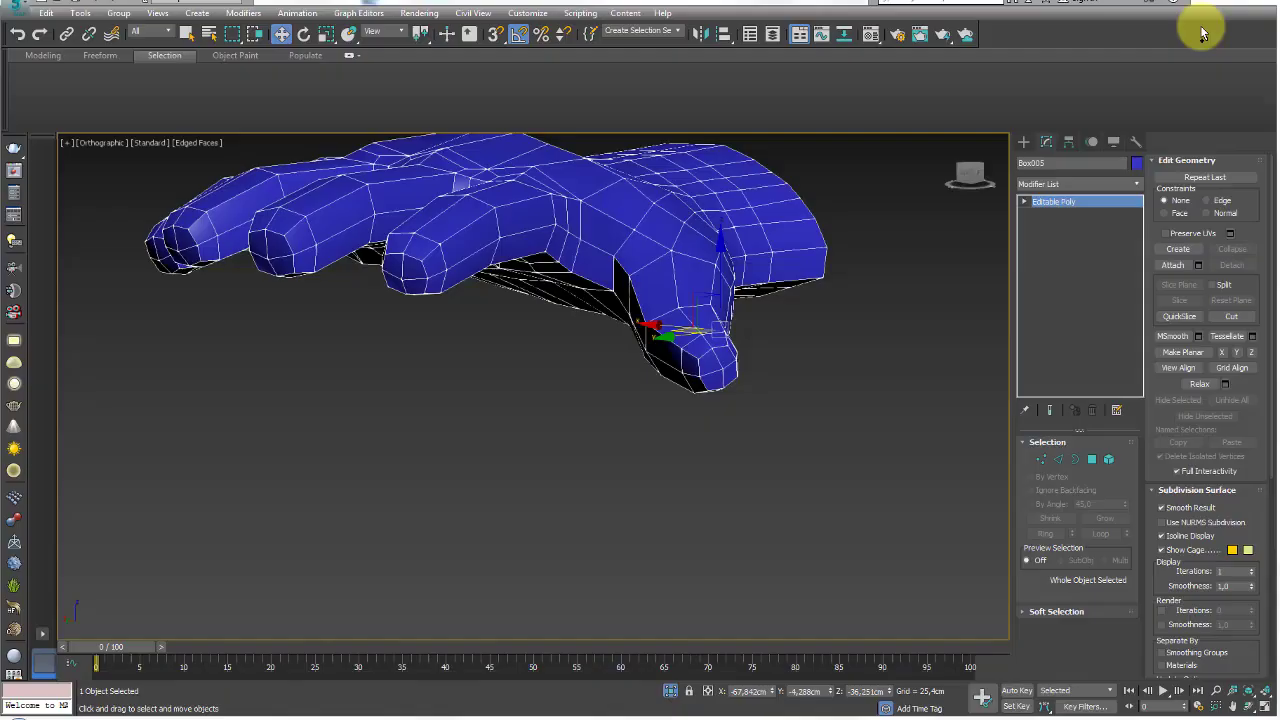
mouse_move(756, 359)
middle_mouse_down("alt")
mouse_move(698, 445)
mouse_move(766, 314)
mouse_move(780, 330)
middle_mouse_up("alt")
Select two edges at the thumb base and move them upward
left_click(1057, 463)
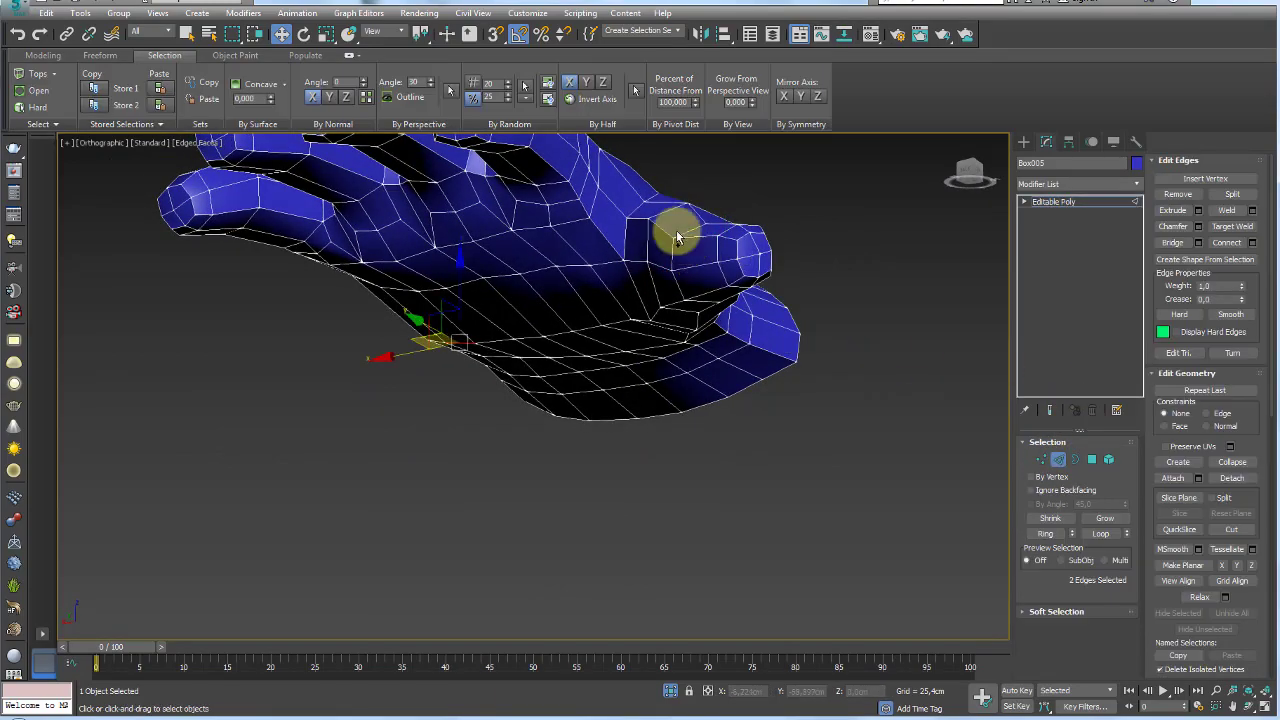
scroll(652, 229, "up", 3)
scroll(648, 232, "up", 2)
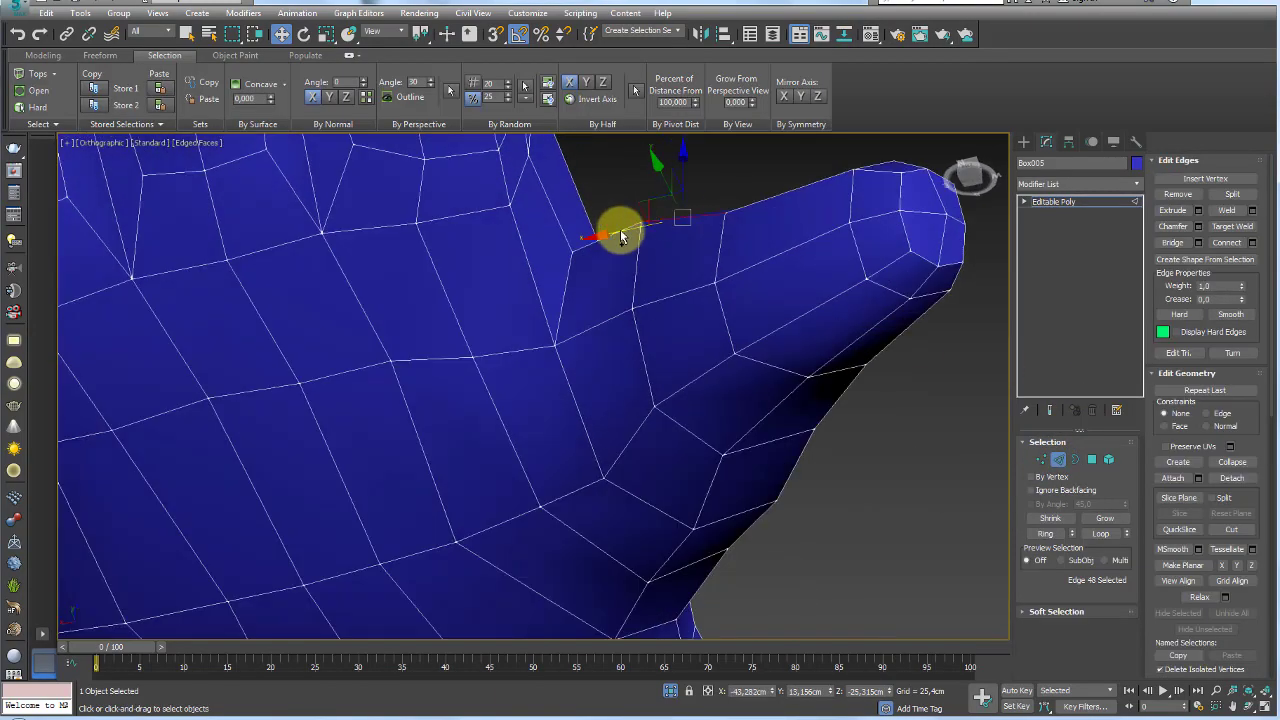
mouse_move(617, 214)
middle_mouse_down("alt")
mouse_move(651, 243)
mouse_move(597, 309)
mouse_move(612, 243)
mouse_move(617, 271)
mouse_move(711, 346)
mouse_move(650, 370)
mouse_move(609, 305)
mouse_move(709, 308)
middle_mouse_up("alt")
left_click(676, 270, "ctrl")
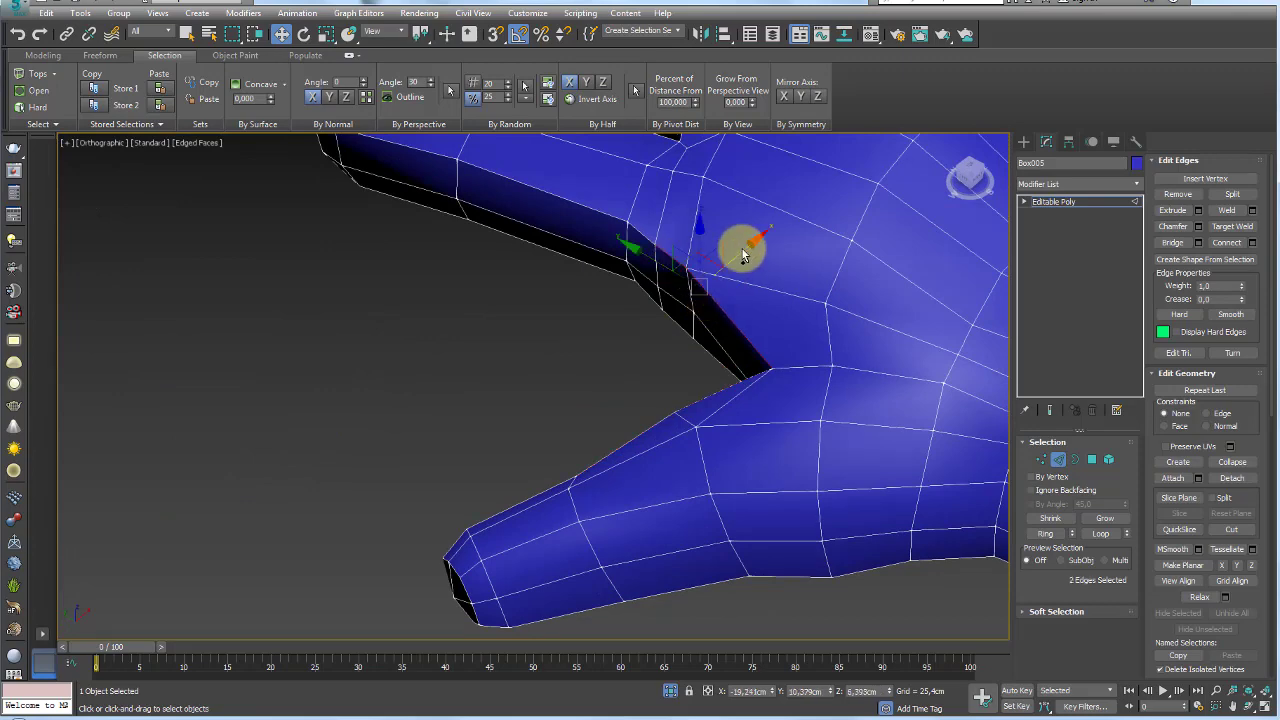
middle_click_drag(743, 249, 711, 248, "alt")
left_click_drag(703, 260, 713, 249)
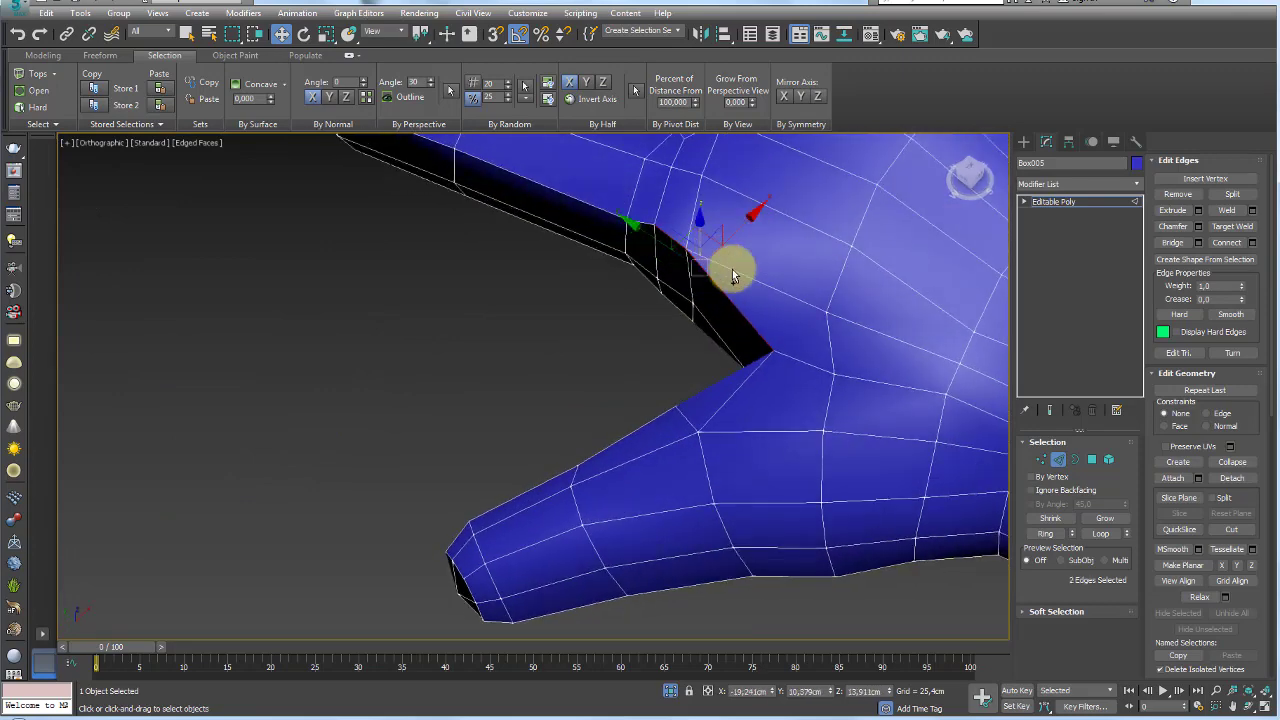
middle_click_drag(732, 269, 743, 306, "alt")
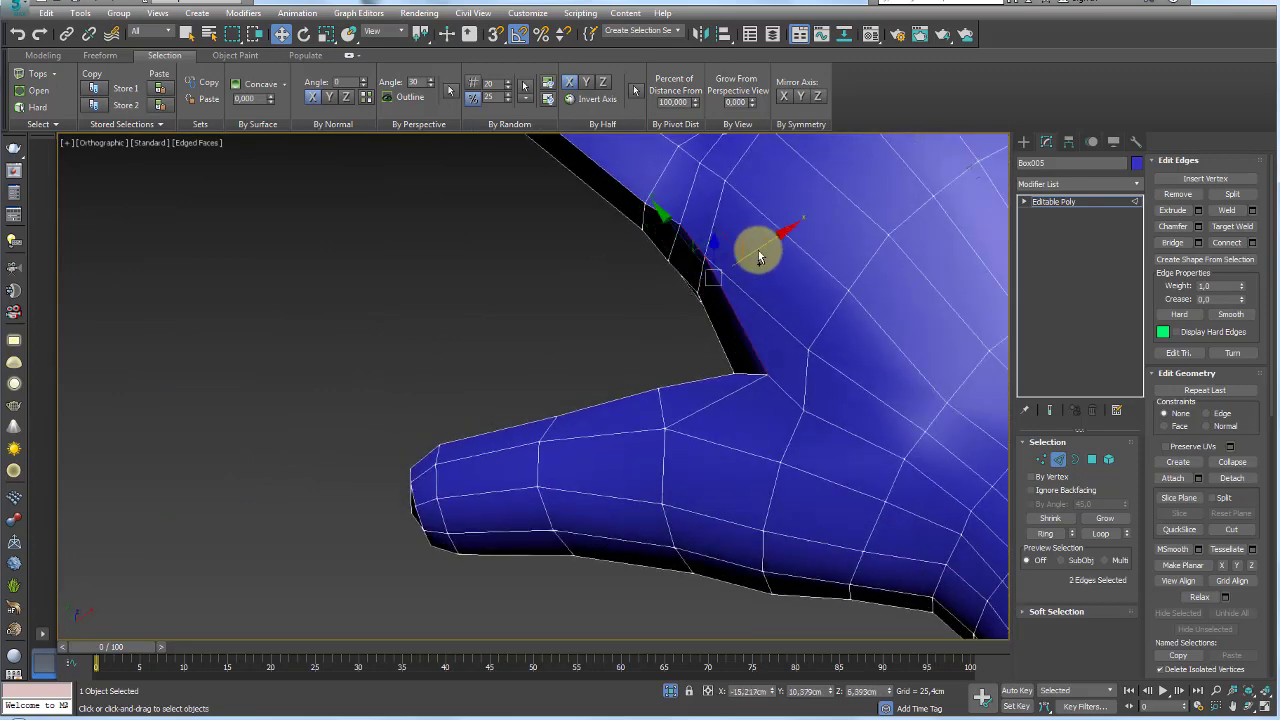
Review the thumb and palm area in vertex mode, then return to whole-object editing
scroll(758, 257, "down", 5)
middle_click_drag(663, 243, 791, 316, "alt")
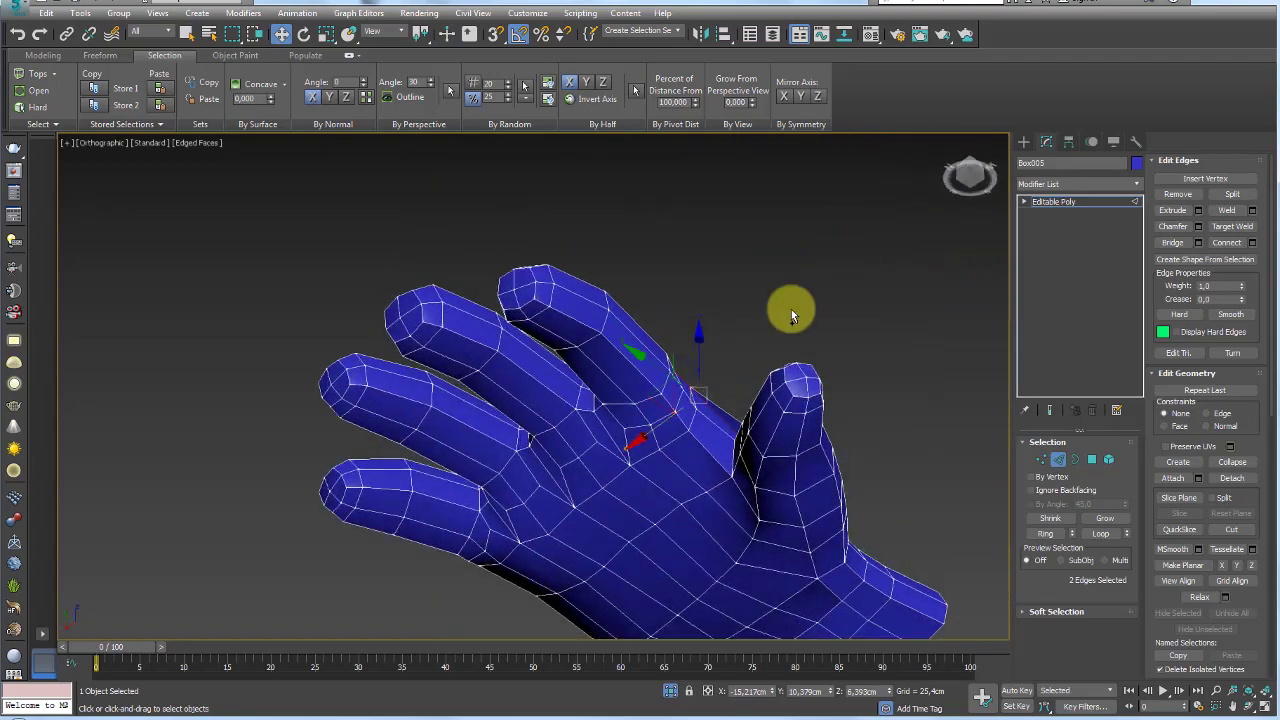
mouse_move(716, 468)
middle_mouse_down("alt")
mouse_move(703, 436)
mouse_move(678, 455)
middle_mouse_up("alt")
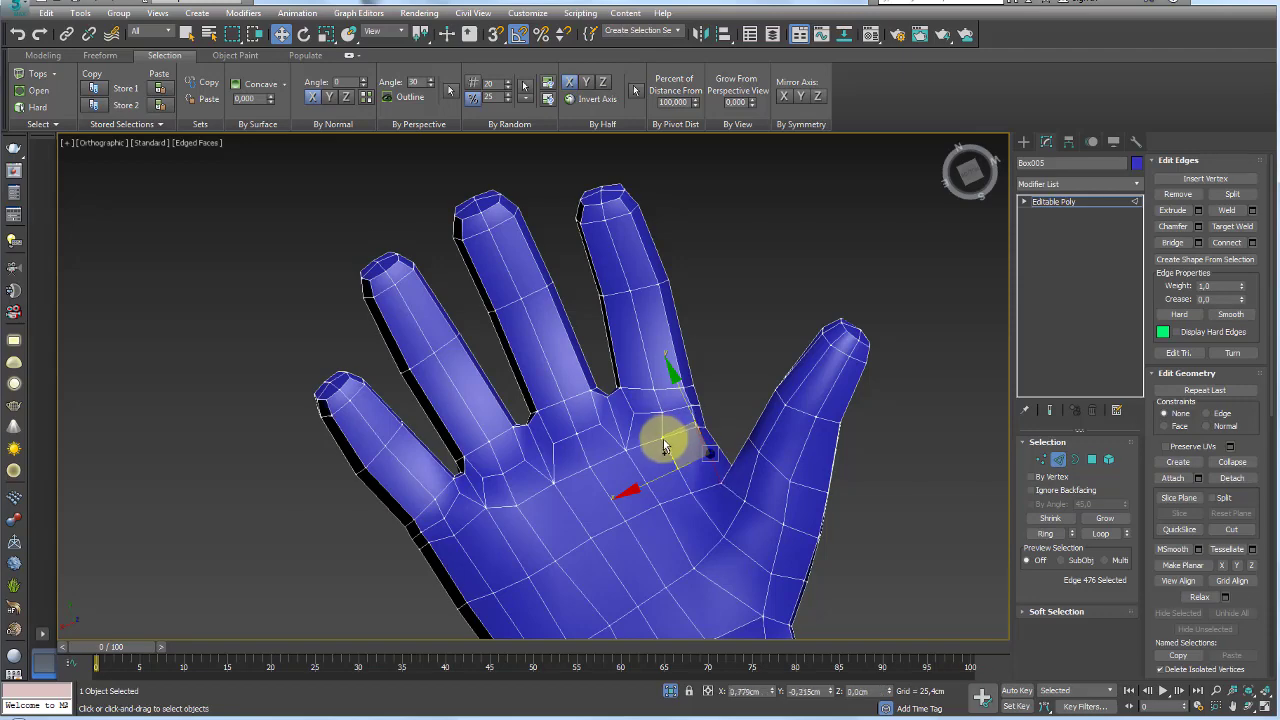
scroll(693, 385, "up", 5)
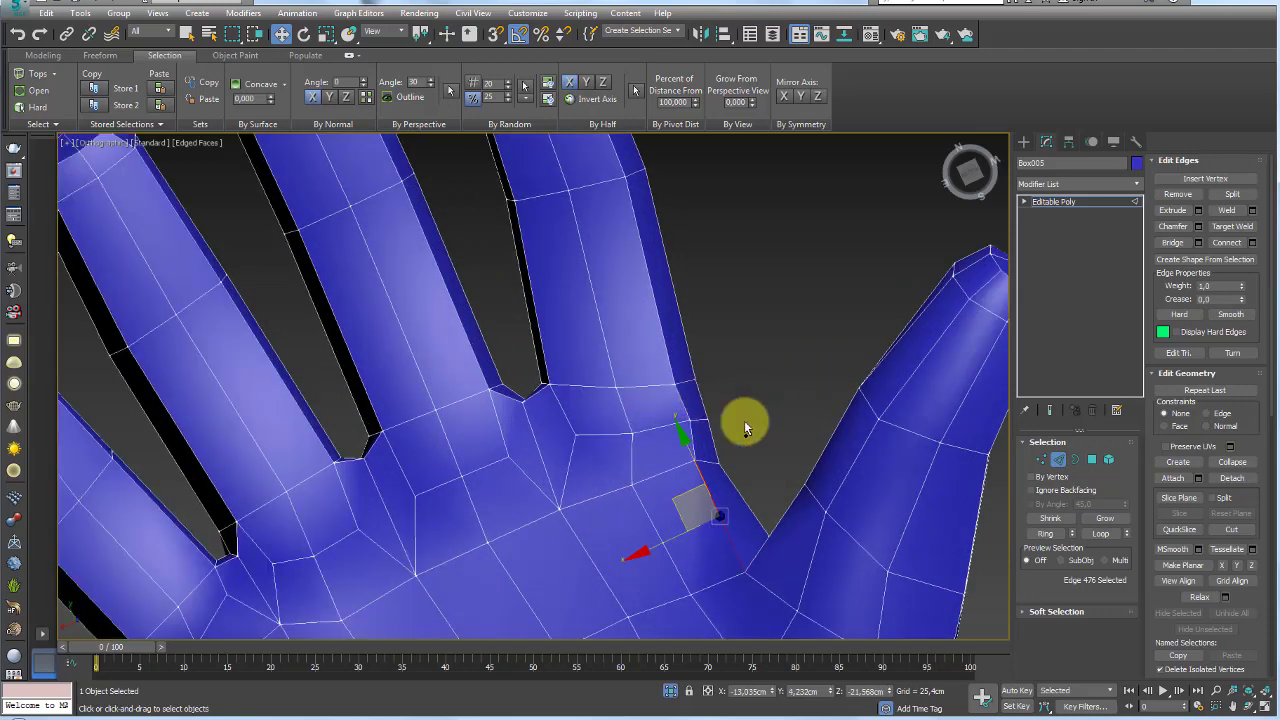
left_click(1041, 459)
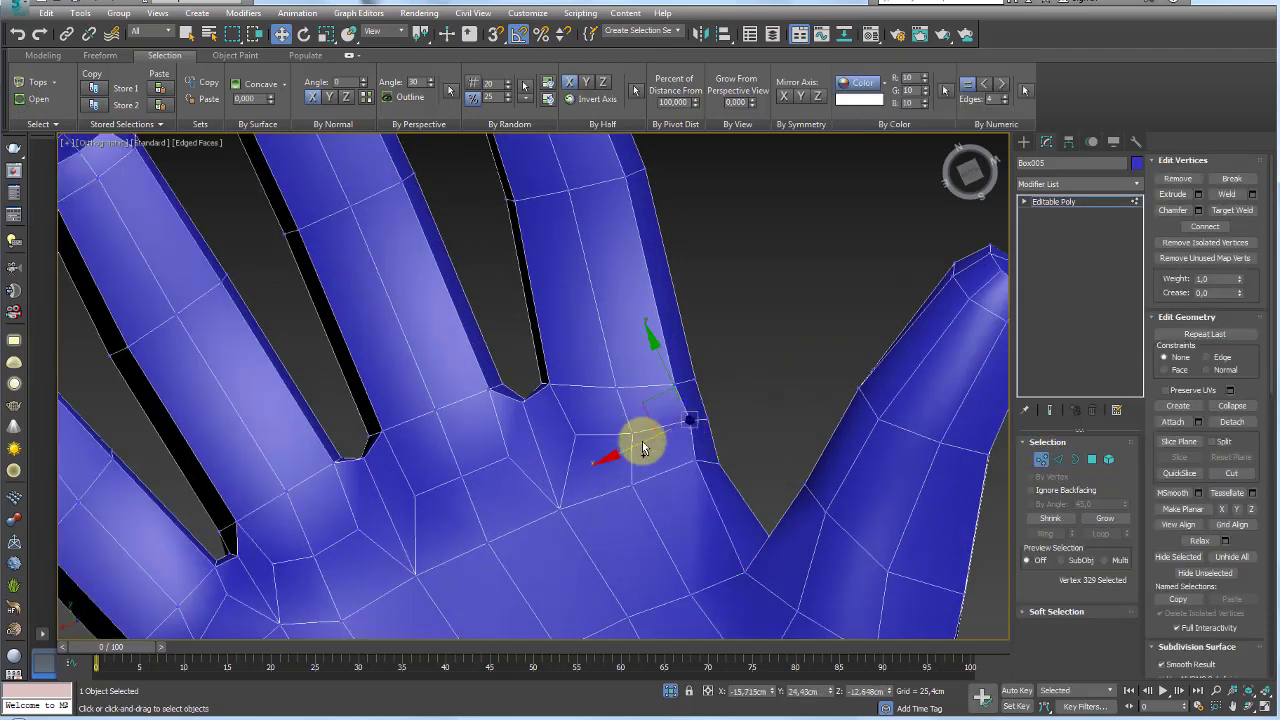
scroll(631, 453, "down", 2)
scroll(734, 377, "down", 2)
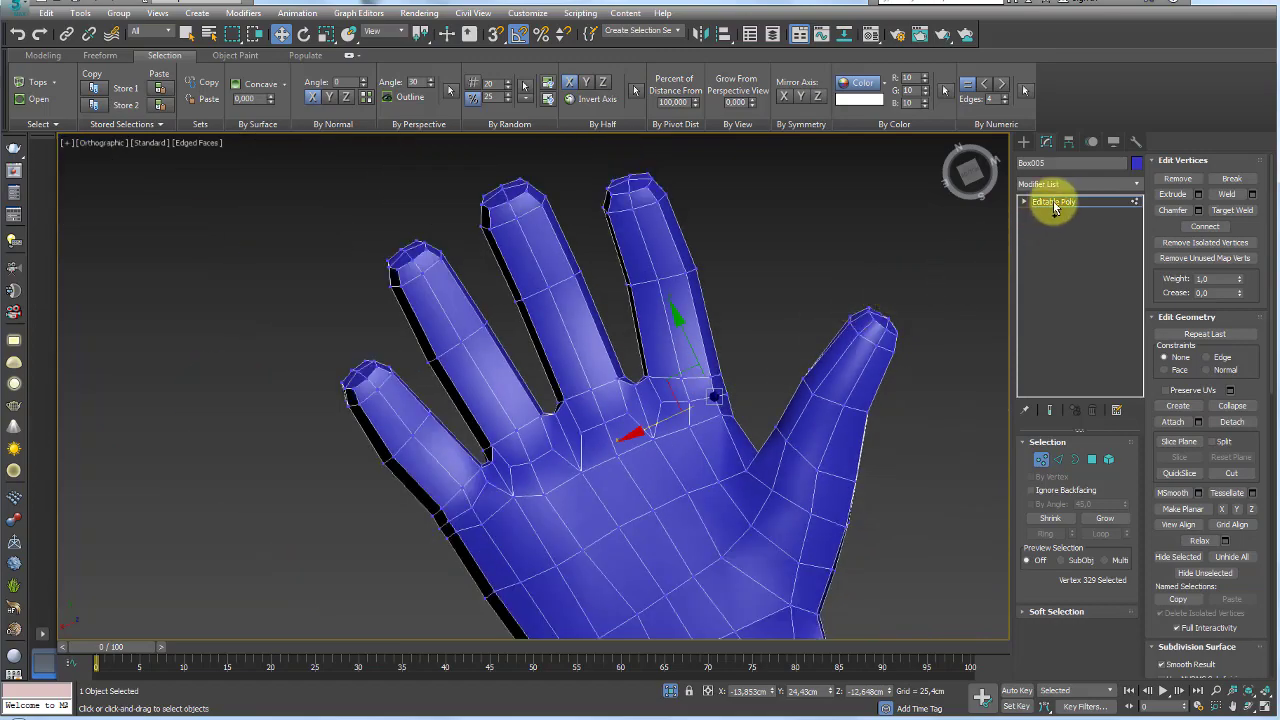
left_click(1053, 207)
mouse_move(694, 286)
middle_mouse_down("alt")
mouse_move(694, 486)
mouse_move(732, 448)
mouse_move(674, 414)
mouse_move(996, 456)
middle_mouse_up("alt")
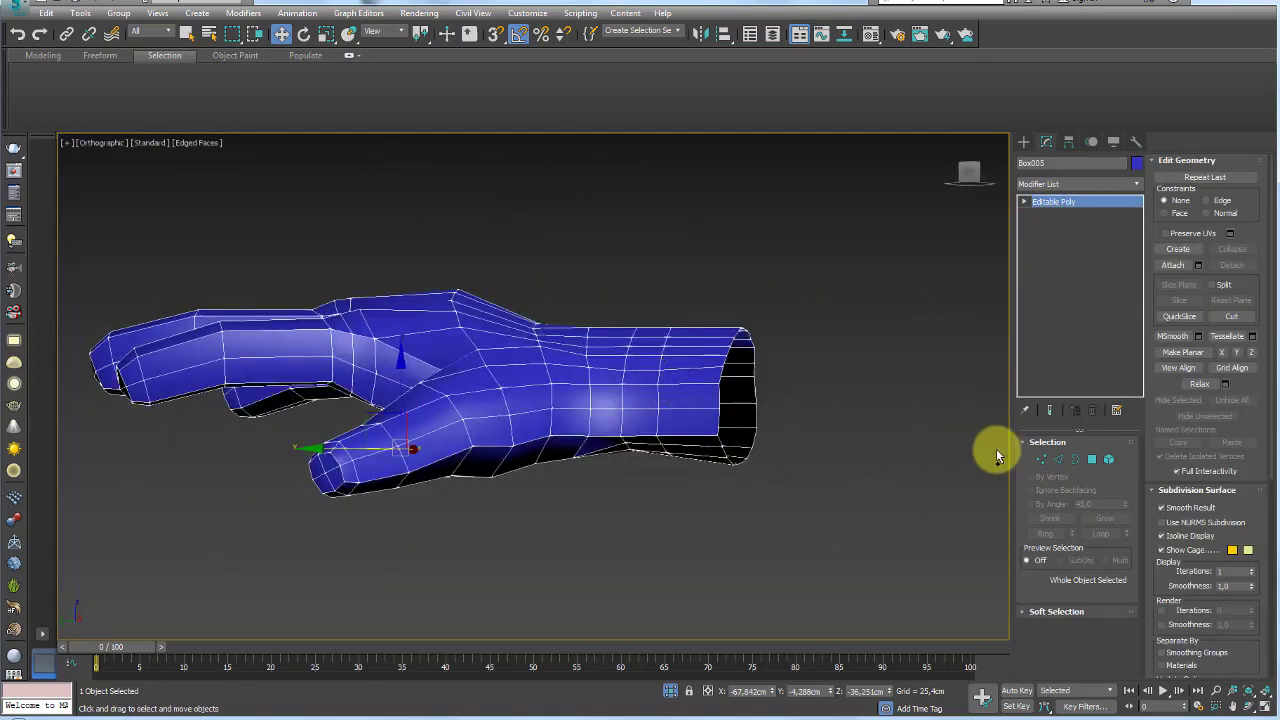
Select four polygons on the cuff around the wrist opening
left_click(1076, 461)
left_click(1092, 460)
left_click(640, 428)
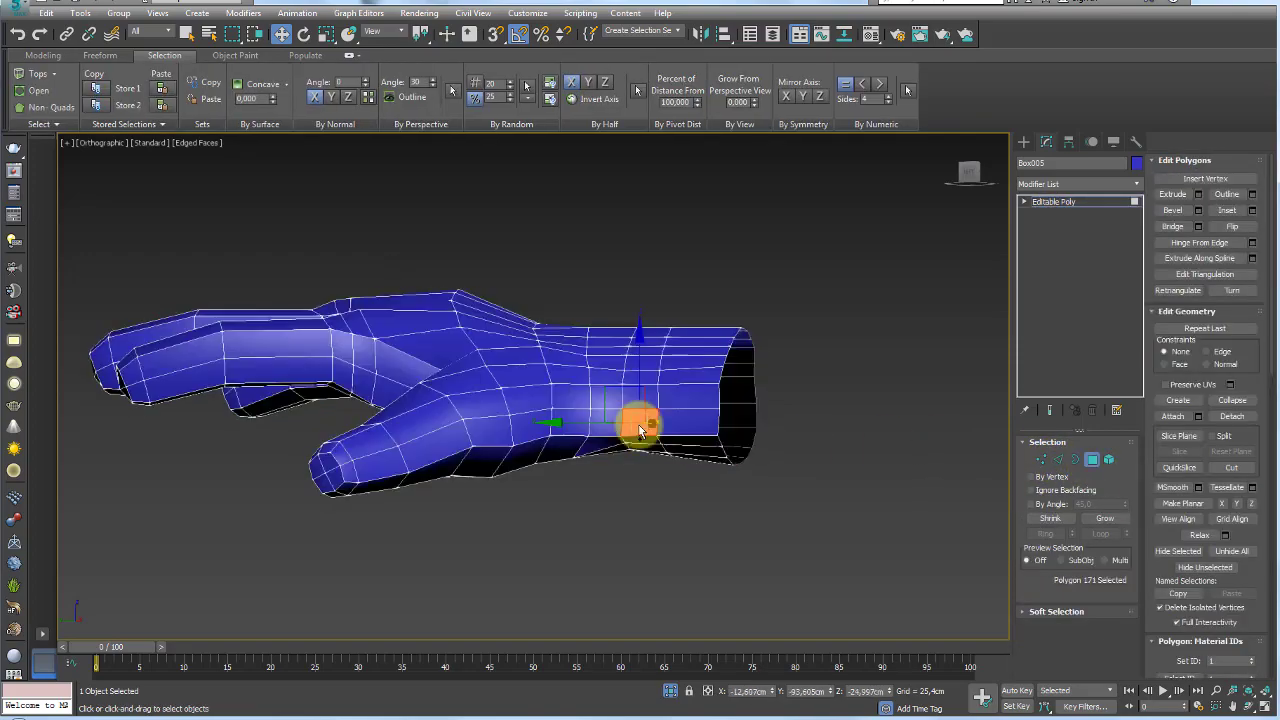
mouse_move(716, 455)
middle_mouse_down("alt")
mouse_move(760, 346)
mouse_move(741, 437)
mouse_move(603, 440)
mouse_move(883, 457)
mouse_move(700, 457)
mouse_move(651, 434)
mouse_move(663, 423)
mouse_move(673, 453)
mouse_move(754, 480)
mouse_move(663, 457)
mouse_move(974, 490)
middle_mouse_up("alt")
left_click(1059, 460)
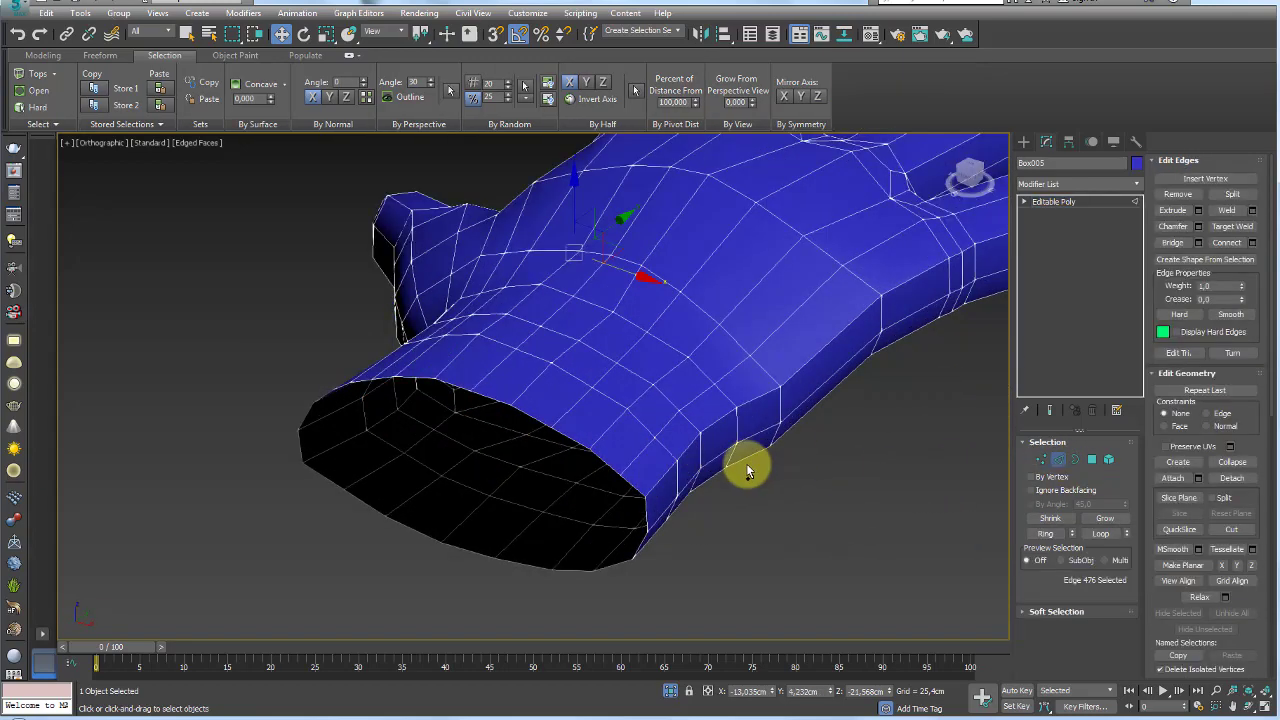
left_click(690, 485, "ctrl")
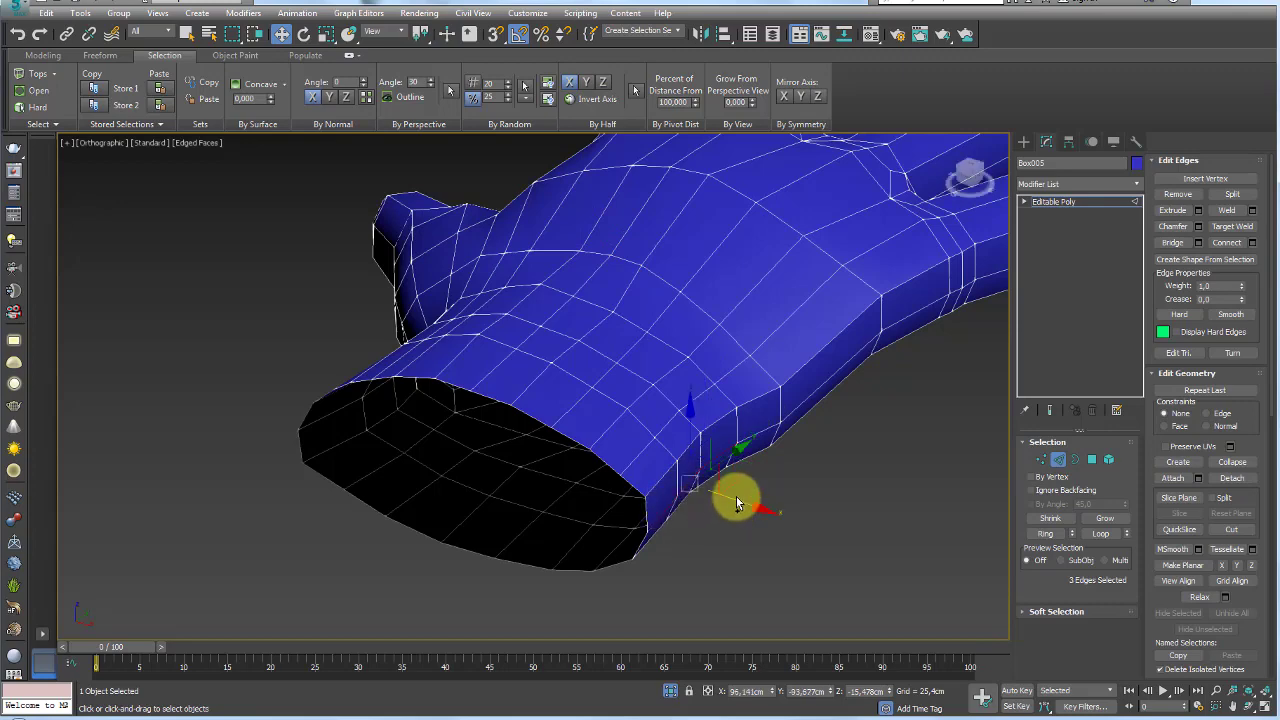
left_click(742, 503, "ctrl")
middle_click_drag(748, 506, 830, 485, "alt")
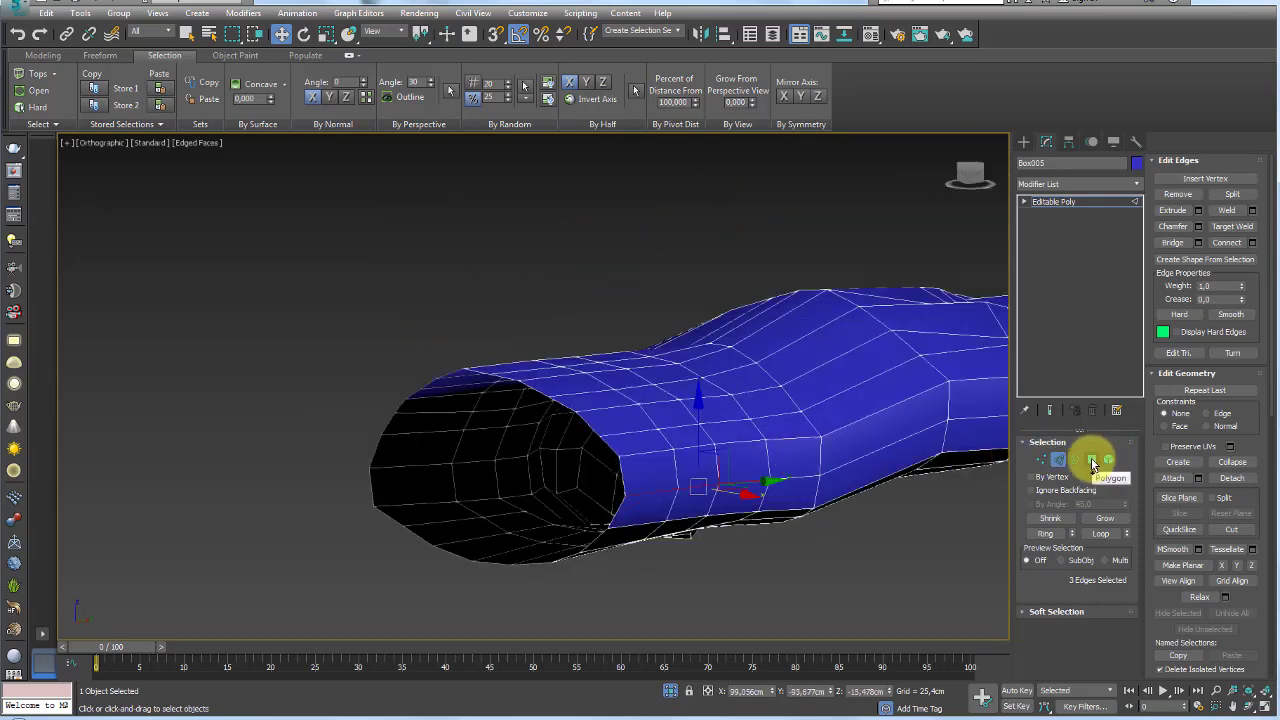
left_click(1092, 461)
left_click(734, 468, "ctrl")
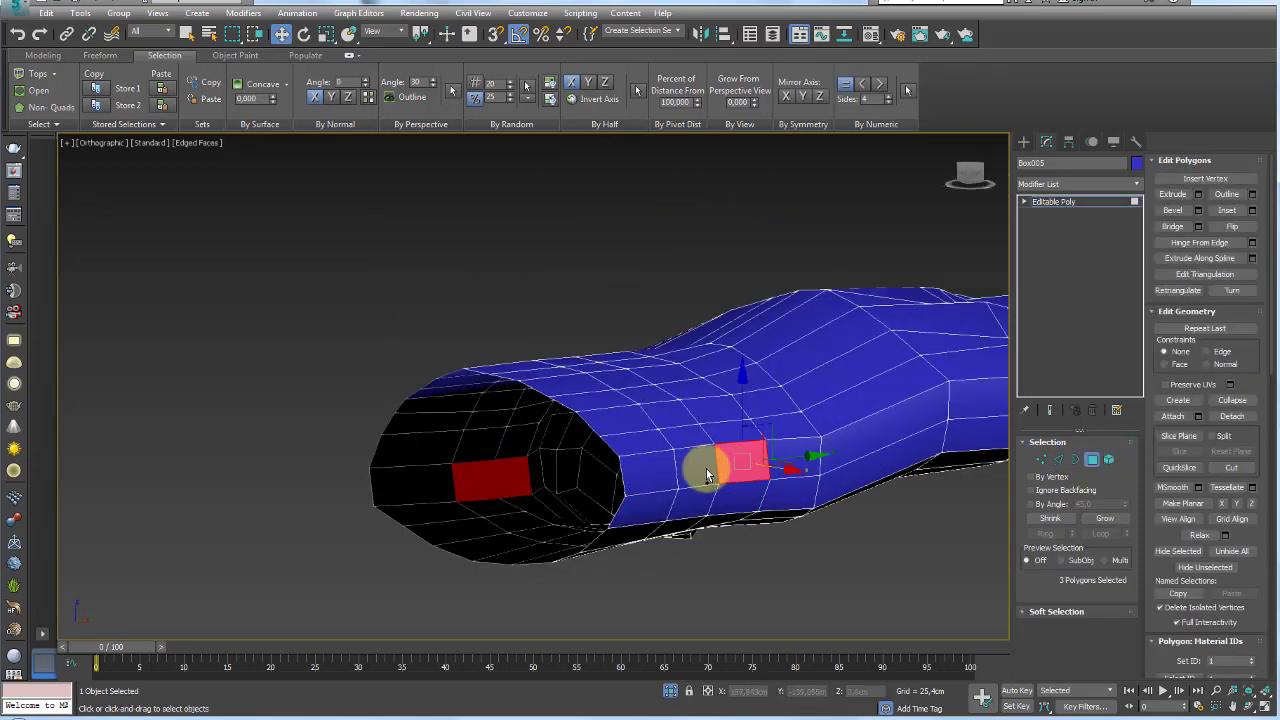
left_click(705, 478, "ctrl")
mouse_move(705, 478)
middle_mouse_down("alt")
mouse_move(777, 463)
mouse_move(703, 374)
mouse_move(743, 586)
mouse_move(707, 494)
mouse_move(691, 397)
mouse_move(731, 491)
mouse_move(694, 374)
mouse_move(736, 337)
mouse_move(728, 386)
middle_mouse_up("alt")
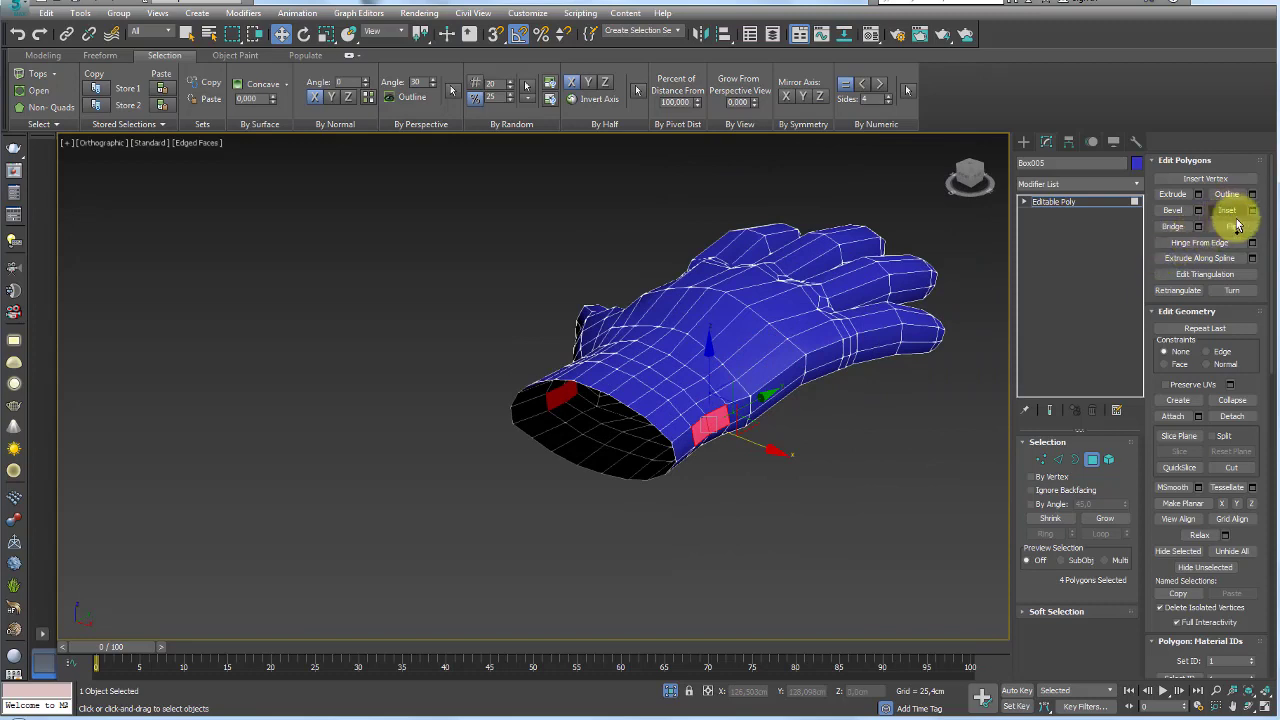
Detach the selected cuff polygons as a clone, Object001, and exit to object level
left_click(1232, 416)
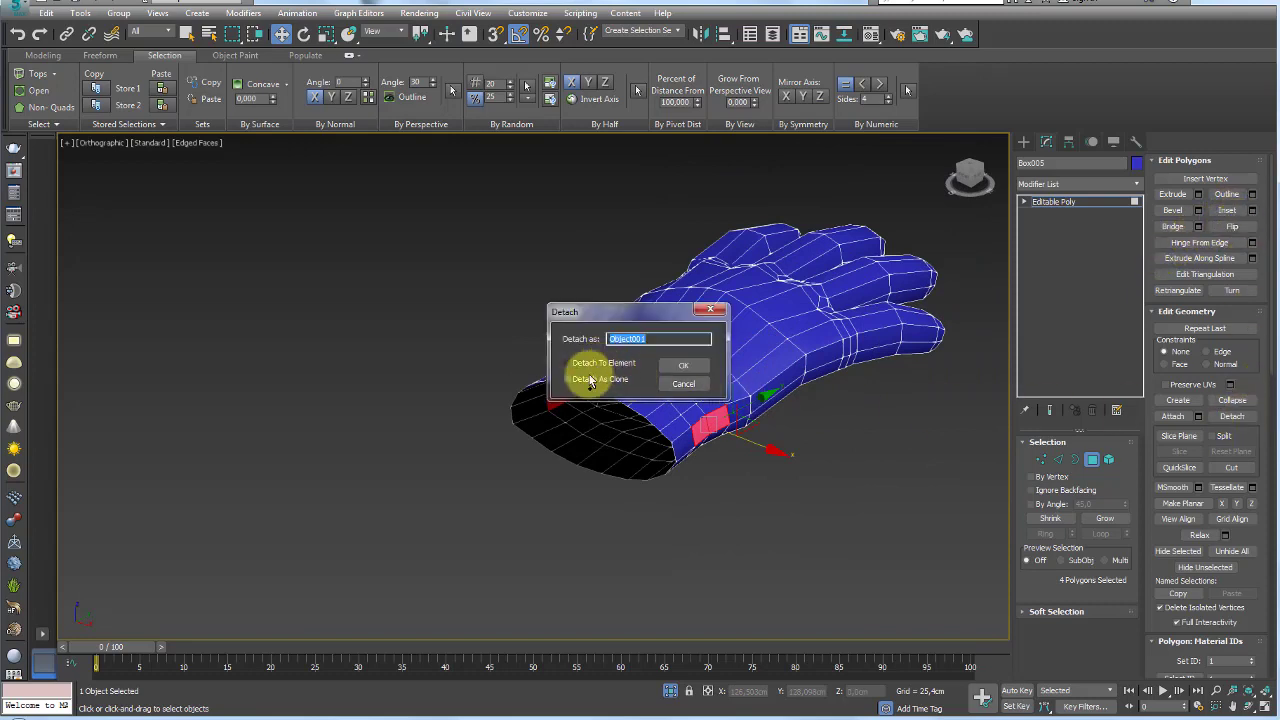
left_click(612, 384)
left_click(679, 376)
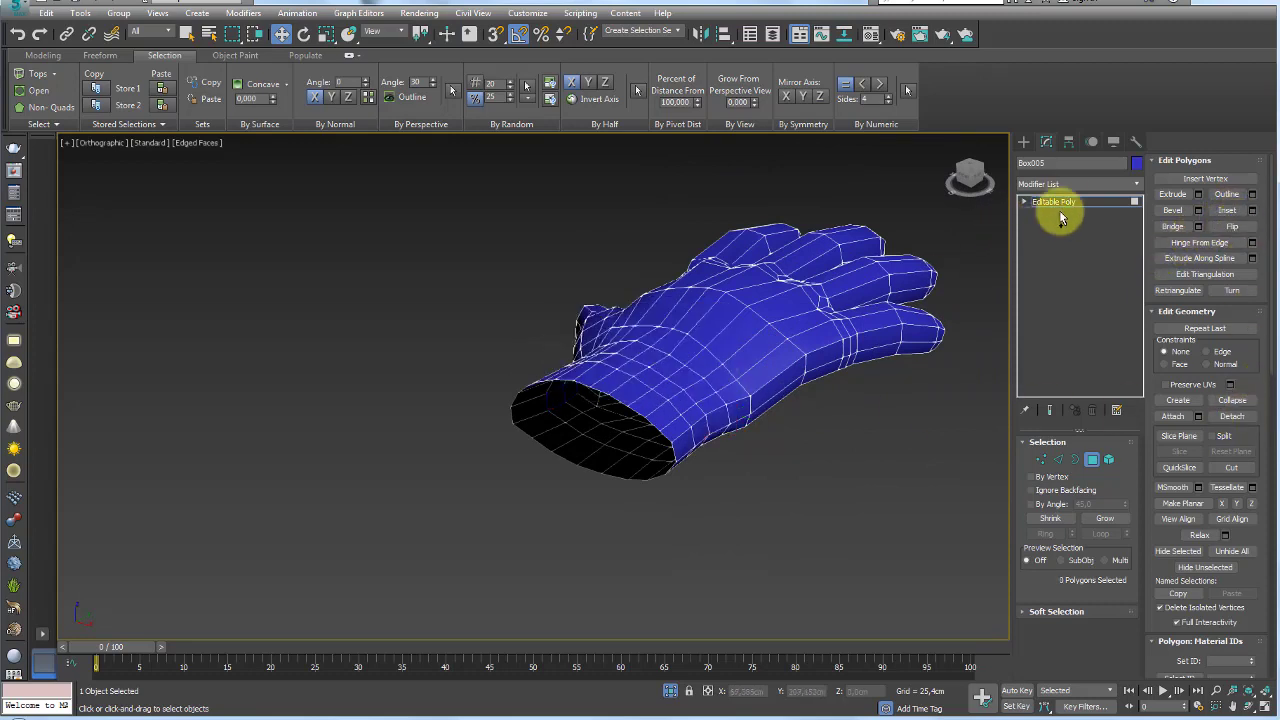
left_click(1057, 203)
Inspect the detached copy Object001 from several angles, then reselect the original glove Box005
middle_click_drag(786, 414, 722, 388, "alt")
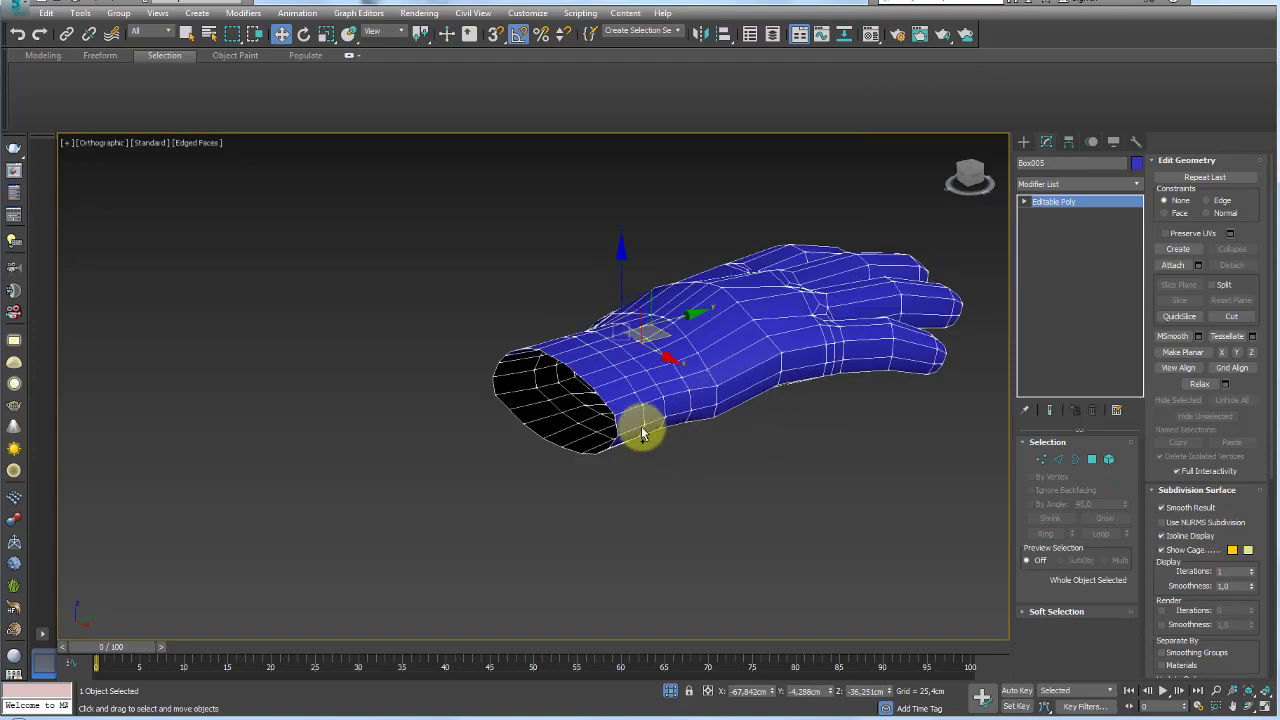
mouse_move(640, 423)
middle_mouse_down("alt")
mouse_move(674, 400)
mouse_move(758, 526)
mouse_move(860, 489)
mouse_move(623, 520)
mouse_move(494, 586)
mouse_move(530, 548)
mouse_move(571, 386)
middle_mouse_up("alt")
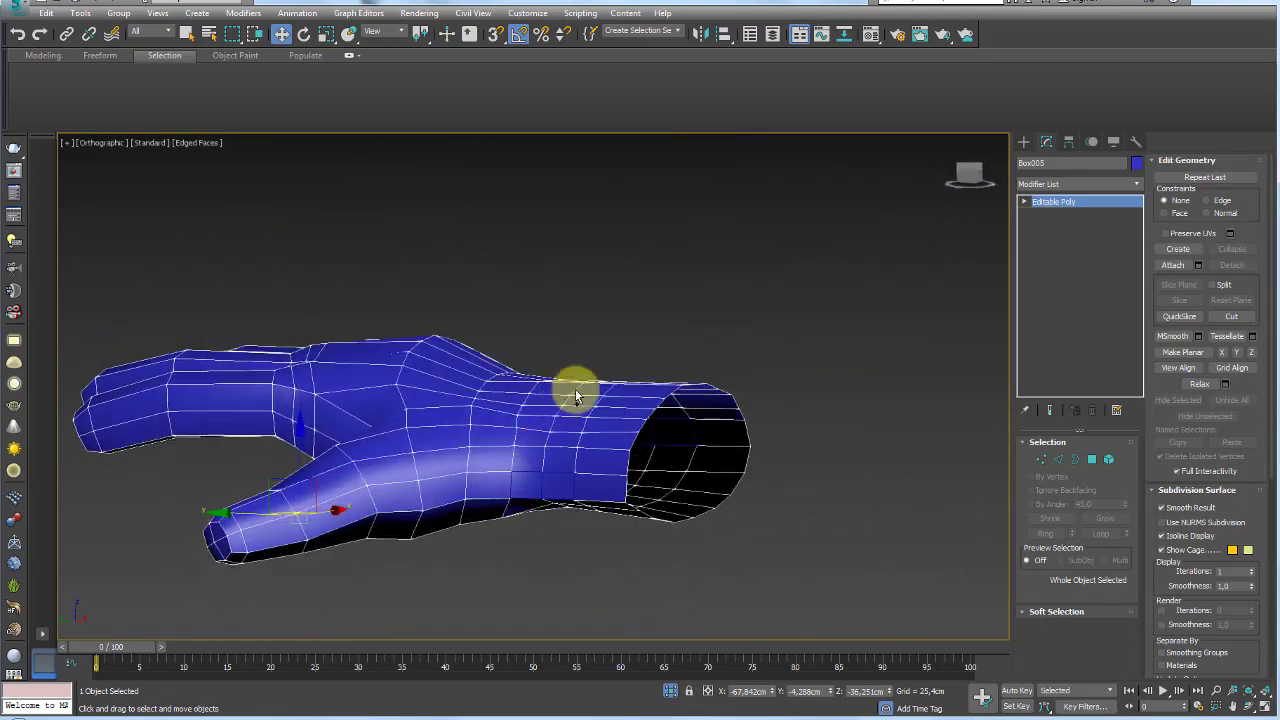
left_click(552, 484)
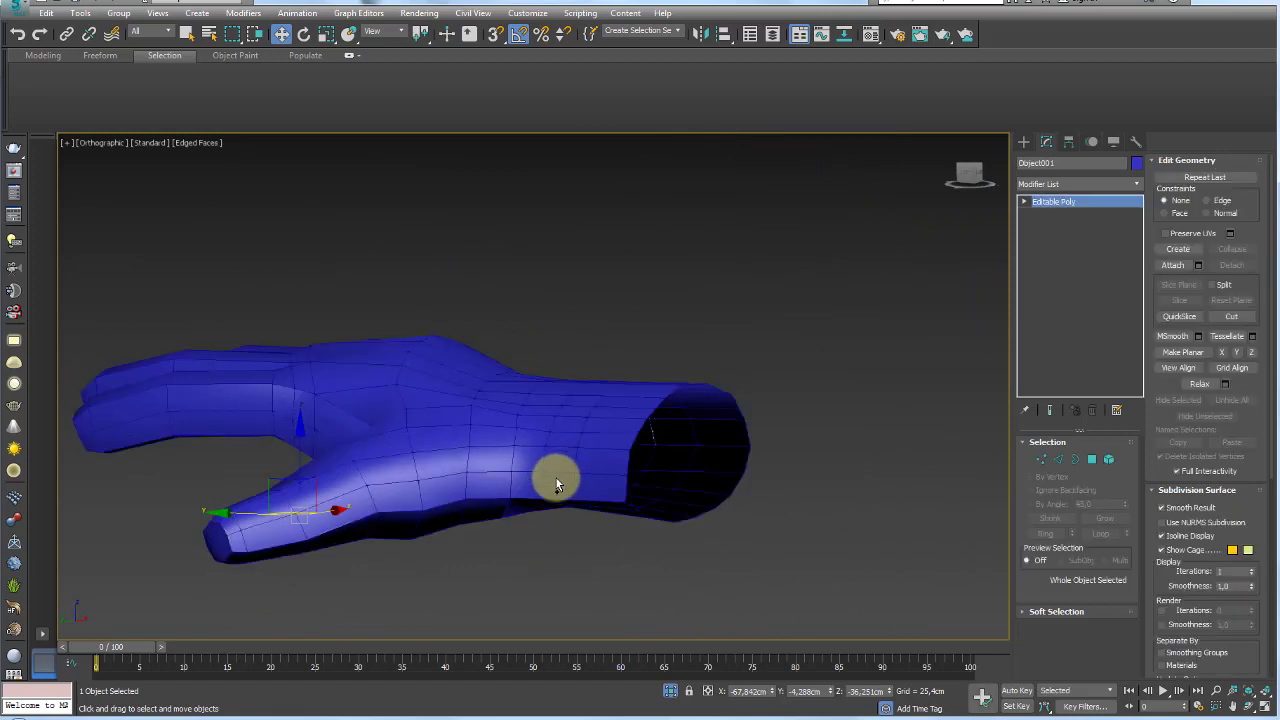
mouse_move(615, 486)
middle_mouse_down("alt")
mouse_move(594, 414)
mouse_move(634, 446)
mouse_move(586, 517)
mouse_move(477, 523)
mouse_move(531, 509)
middle_mouse_up("alt")
mouse_move(716, 445)
middle_mouse_down("alt")
mouse_move(694, 500)
mouse_move(623, 491)
mouse_move(529, 443)
mouse_move(588, 372)
mouse_move(654, 417)
mouse_move(586, 429)
mouse_move(593, 487)
mouse_move(581, 372)
middle_mouse_up("alt")
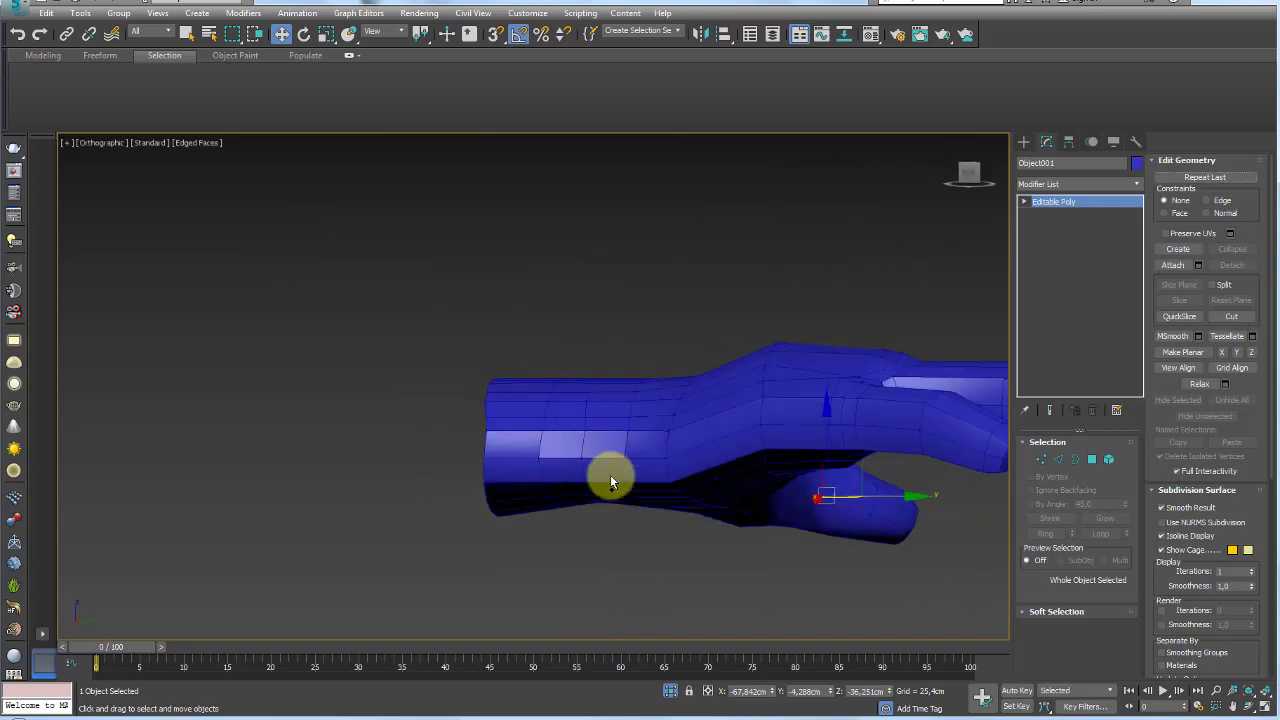
mouse_move(596, 425)
middle_mouse_down("alt")
mouse_move(694, 477)
mouse_move(771, 471)
mouse_move(701, 420)
middle_mouse_up("alt")
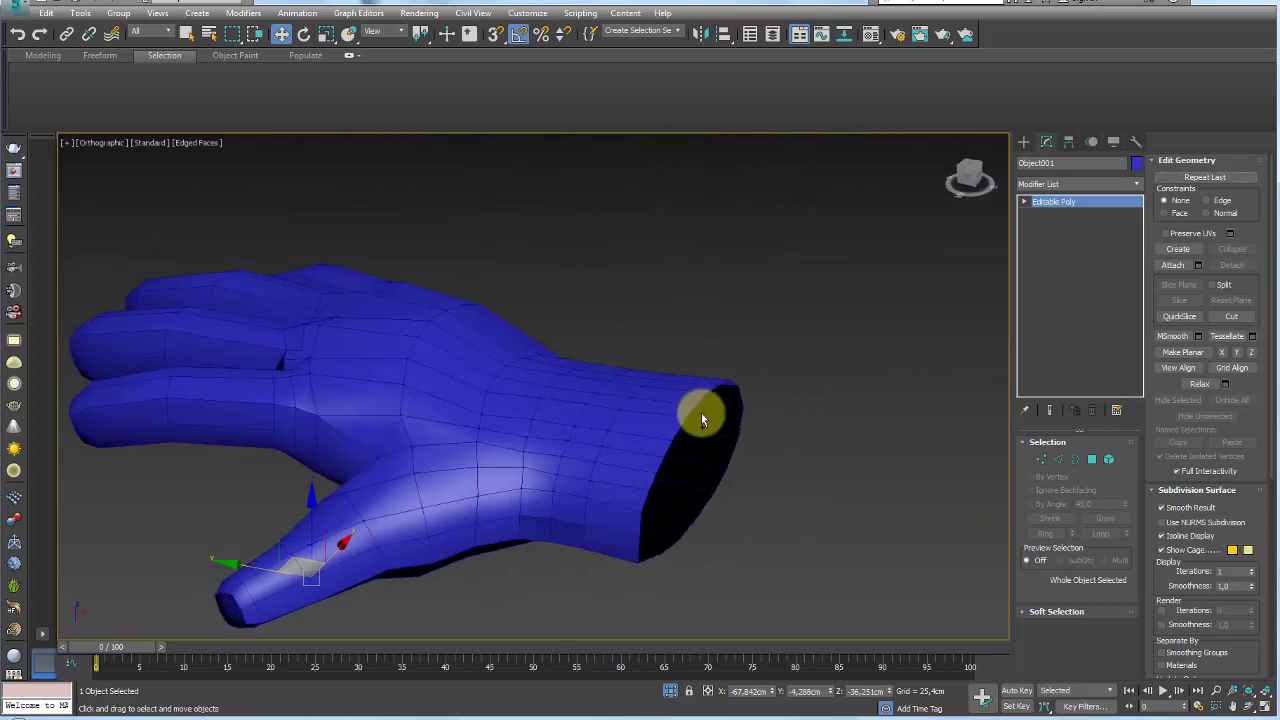
left_click(639, 434)
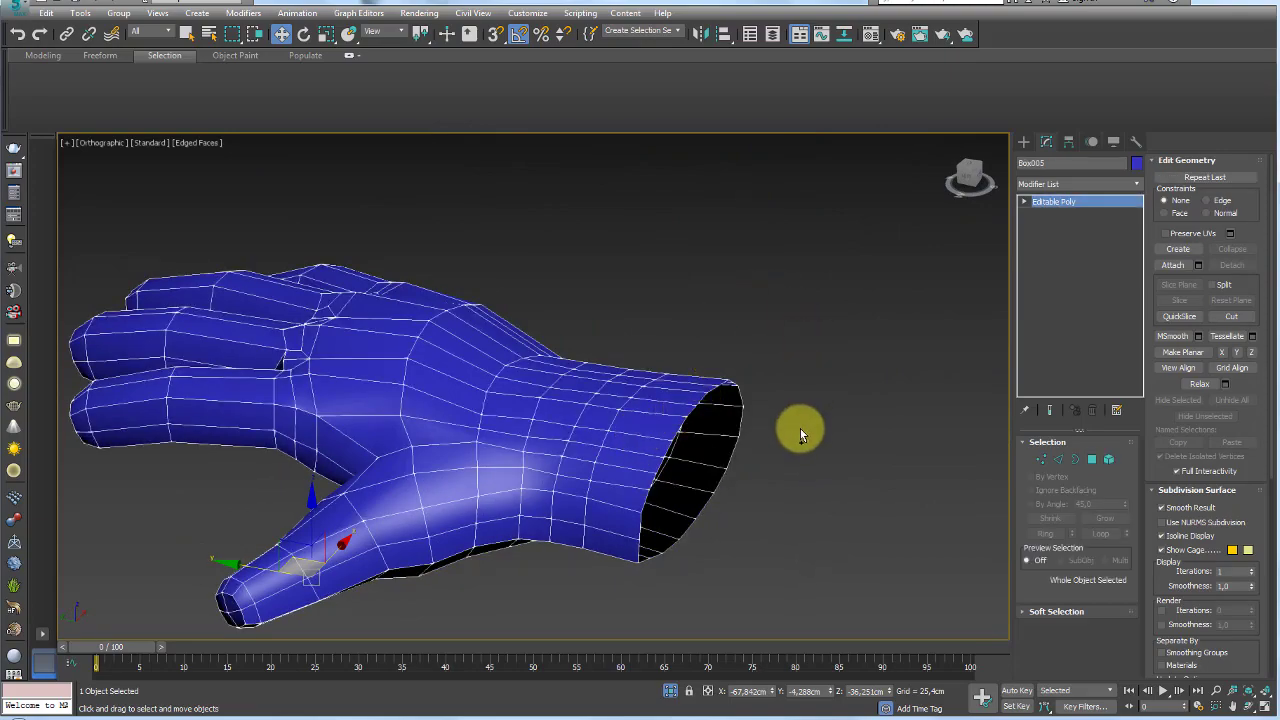
Enter Polygon mode and select a polygon on the back of the wrist
mouse_move(800, 432)
middle_mouse_down("alt")
mouse_move(834, 520)
mouse_move(829, 437)
mouse_move(1010, 437)
middle_mouse_up("alt")
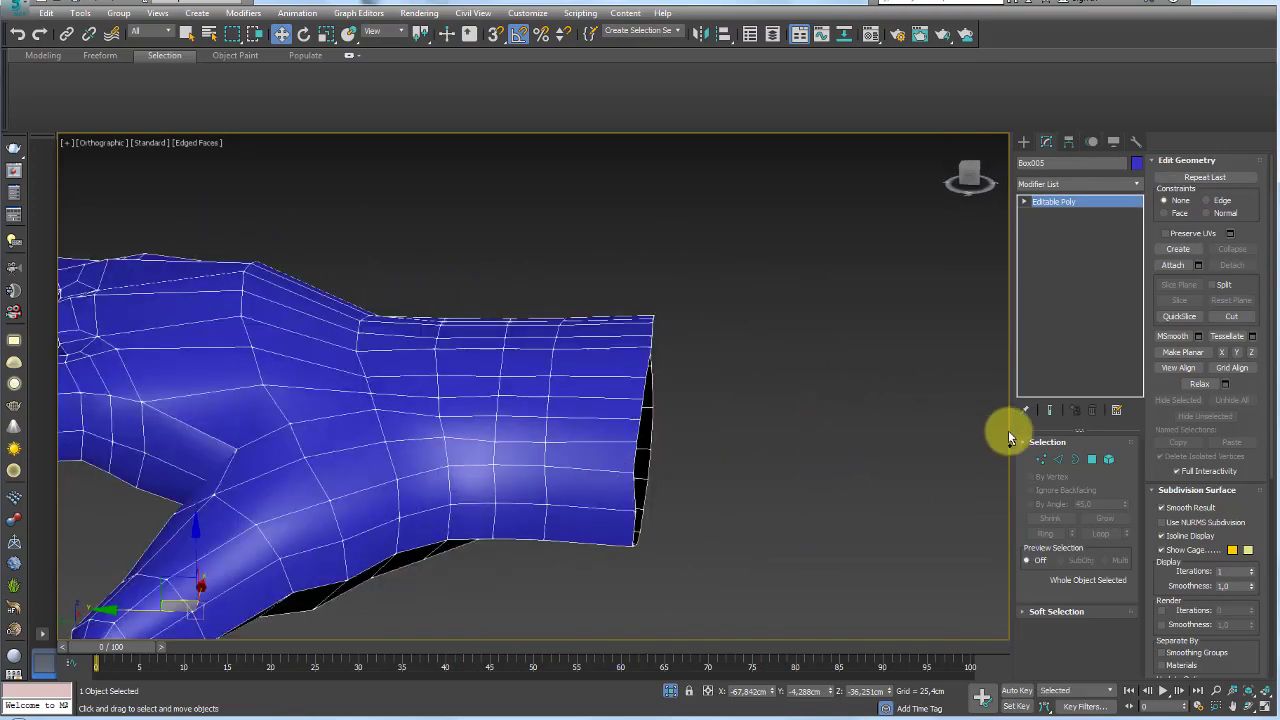
left_click(1088, 460)
left_click(387, 352)
scroll(384, 345, "up", 2)
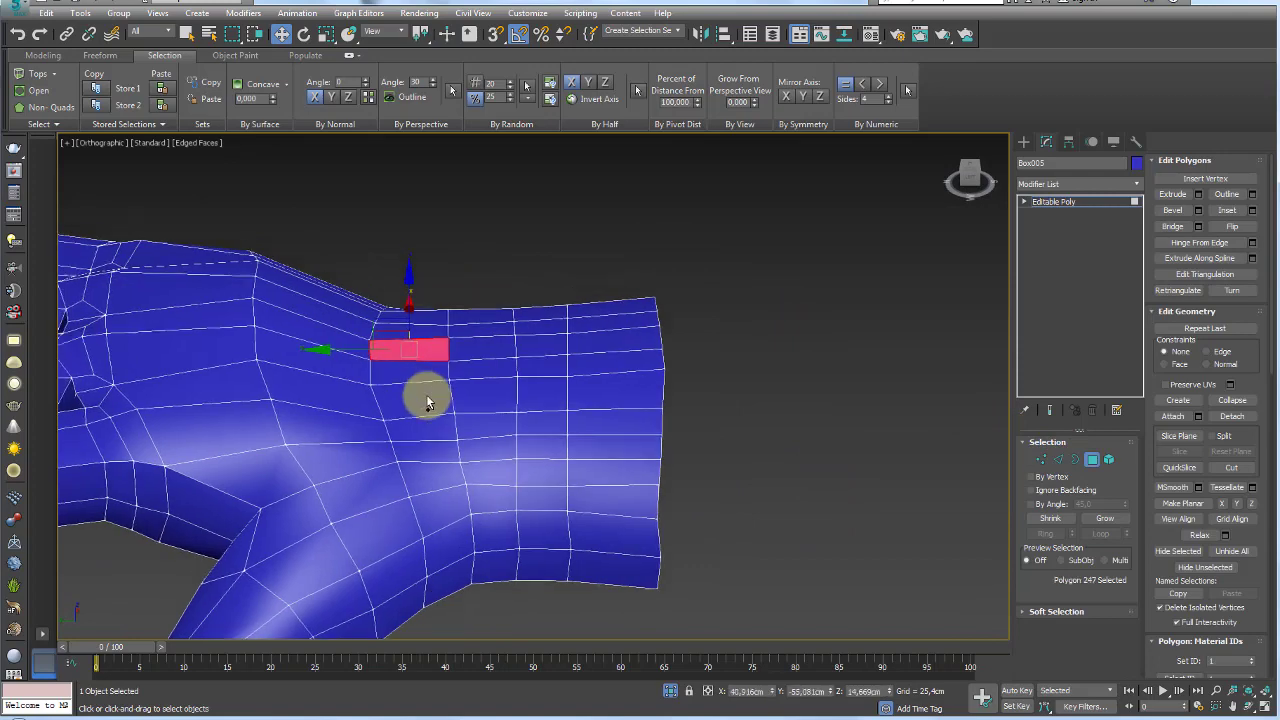
scroll(427, 402, "down", 4)
scroll(491, 457, "down", 1)
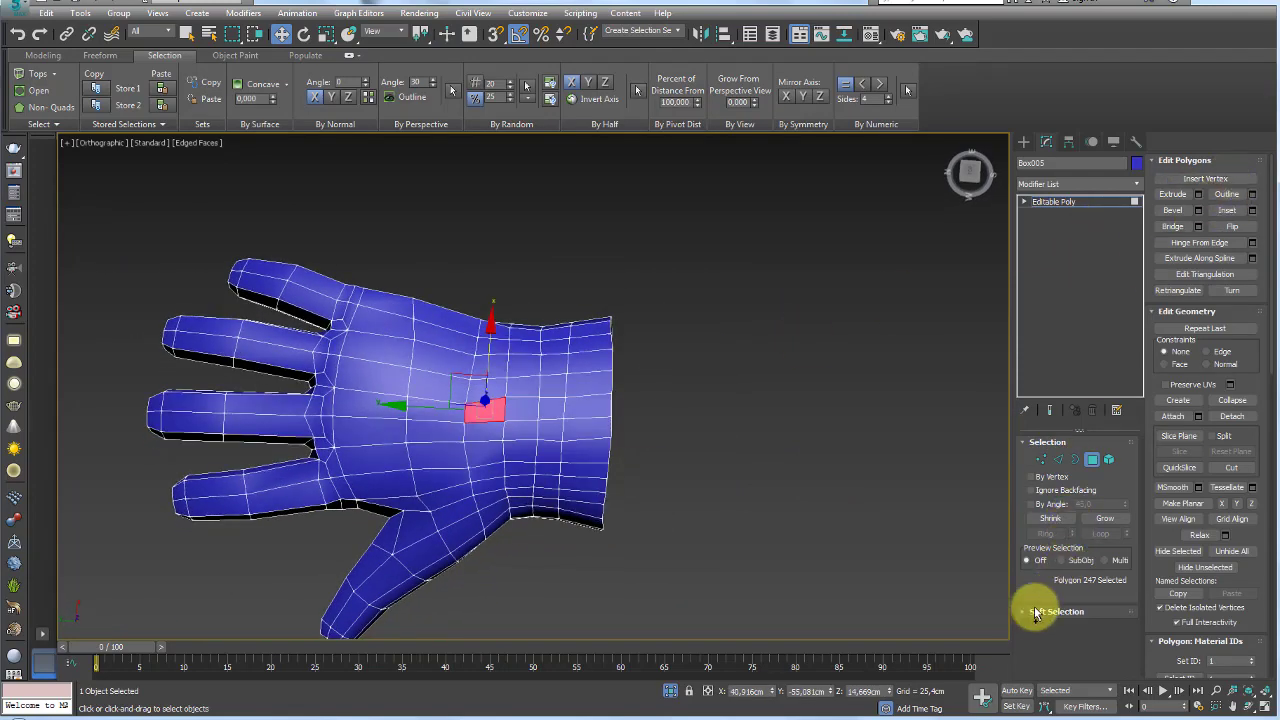
Turn on Use Soft Selection, select a polygon at the cuff's rim, and switch to Move
left_click(1040, 612)
left_click(1161, 177)
mouse_move(580, 391)
middle_mouse_down("alt")
mouse_move(533, 334)
mouse_move(471, 400)
mouse_move(488, 325)
mouse_move(577, 448)
mouse_move(634, 463)
mouse_move(581, 386)
mouse_move(624, 448)
middle_mouse_up("alt")
left_click(470, 403)
left_click(578, 448)
key("w")
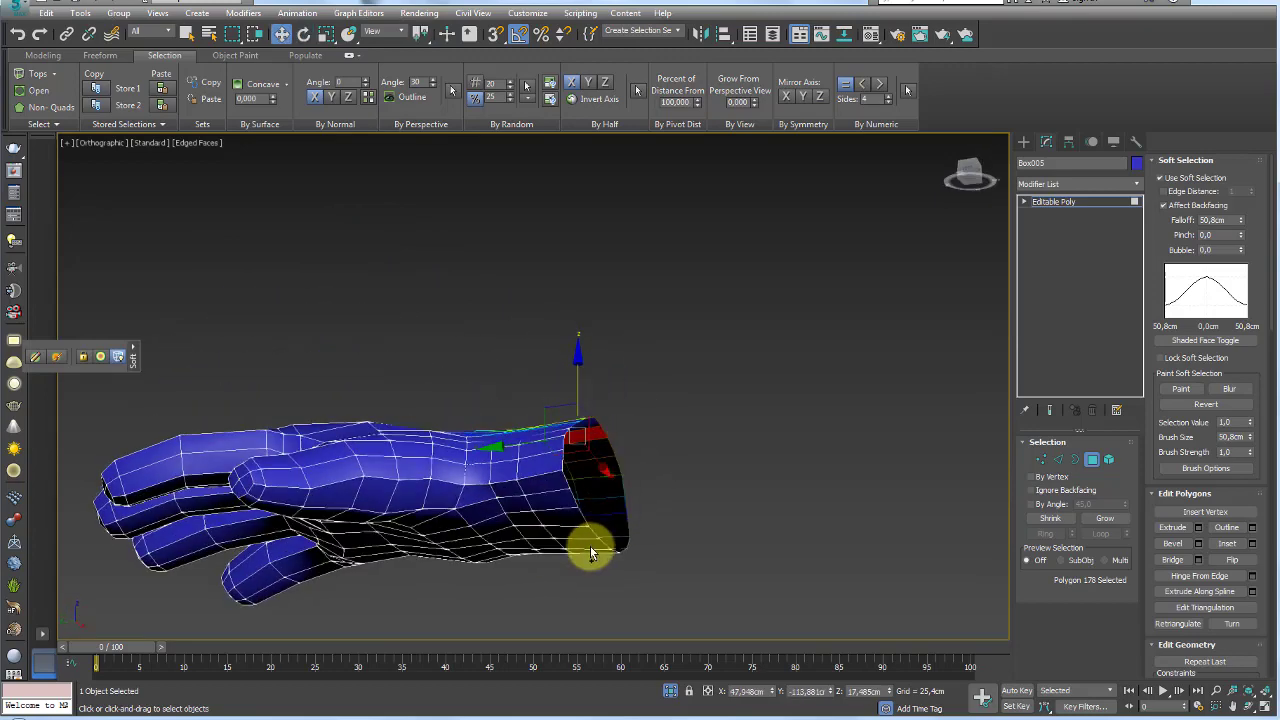
Rotate the cuff's underside polygons with soft selection to tilt the lower rim
left_click(608, 541)
key("e")
left_click_drag(652, 566, 632, 554)
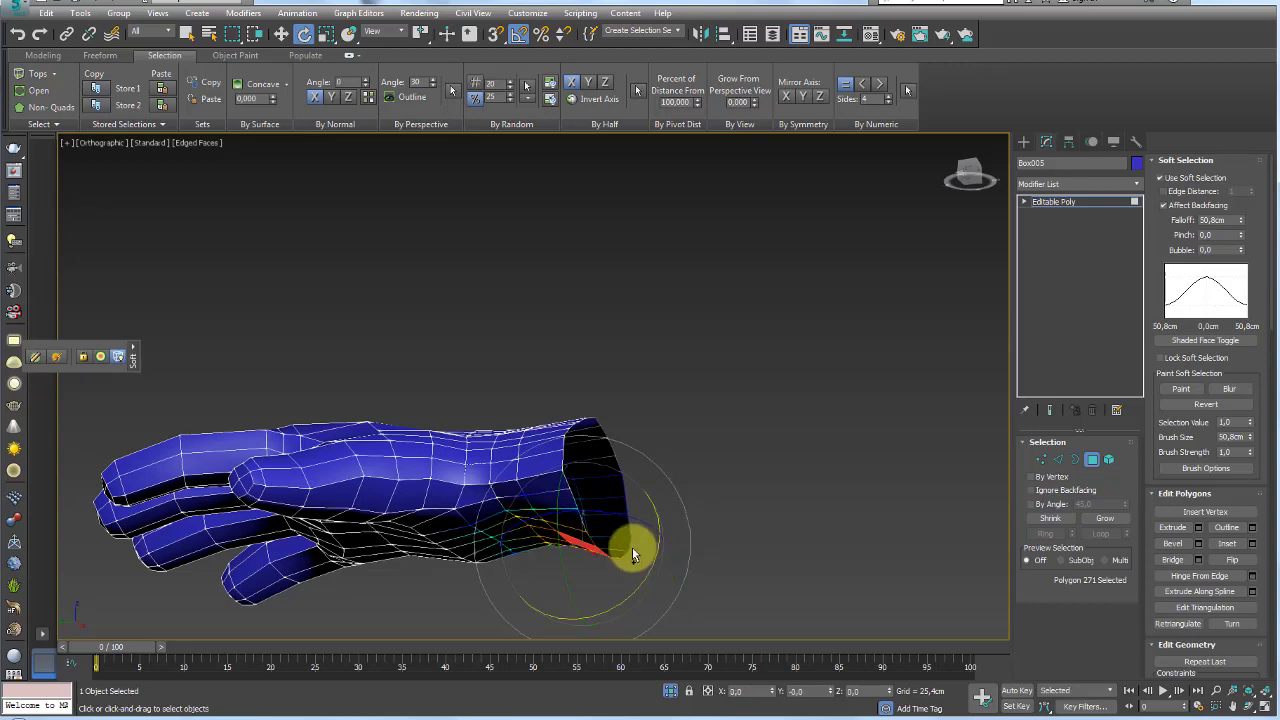
mouse_move(576, 513)
middle_mouse_down("alt")
mouse_move(549, 565)
mouse_move(570, 550)
middle_mouse_up("alt")
left_click(570, 550, "ctrl")
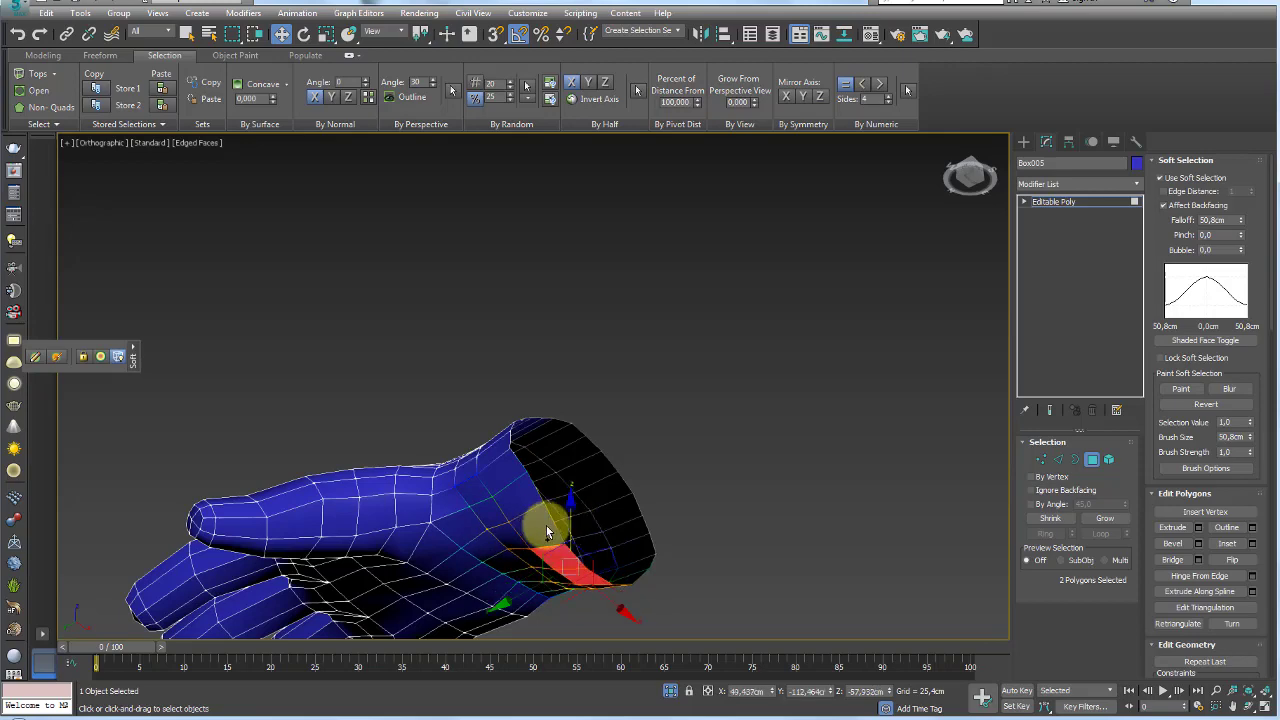
Narrow the selection to the cuff's top rim polygons and check the flared wrist from below
mouse_move(563, 514)
middle_mouse_down("alt")
mouse_move(587, 574)
mouse_move(515, 592)
mouse_move(437, 591)
mouse_move(417, 574)
middle_mouse_up("alt")
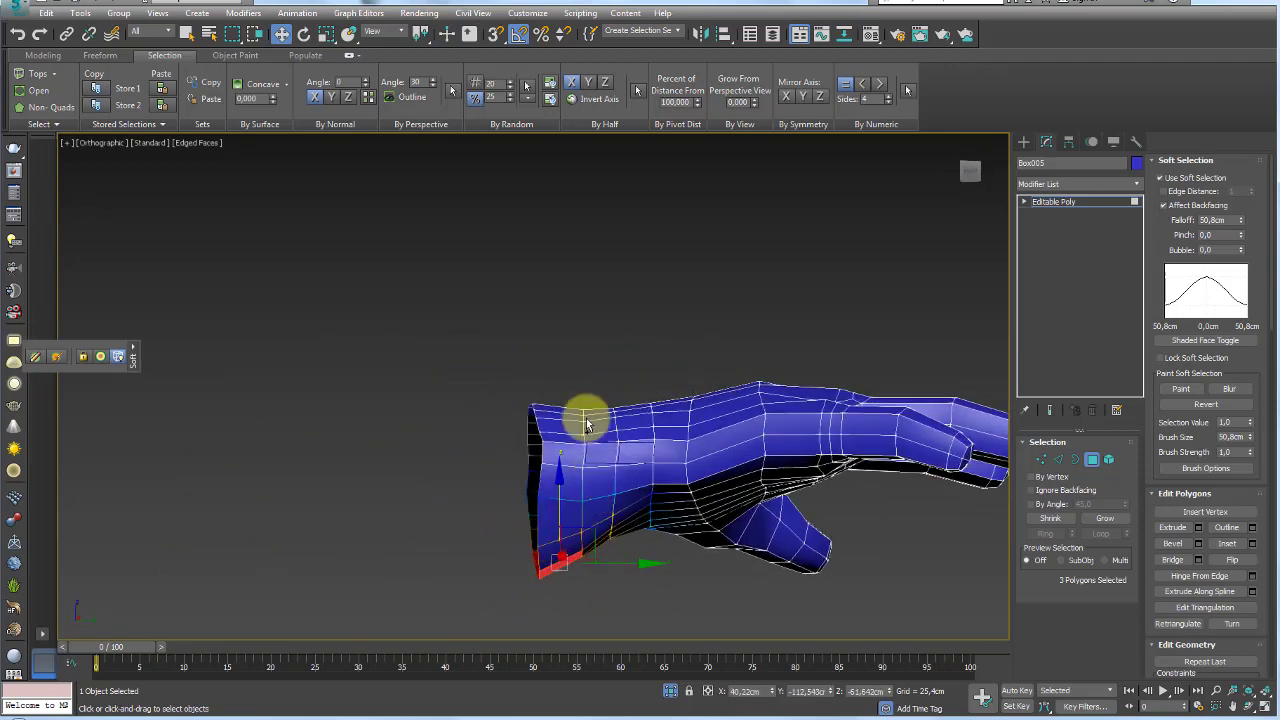
mouse_move(586, 420)
middle_mouse_down("alt")
mouse_move(570, 455)
mouse_move(560, 400)
middle_mouse_up("alt")
left_click(556, 459, "ctrl")
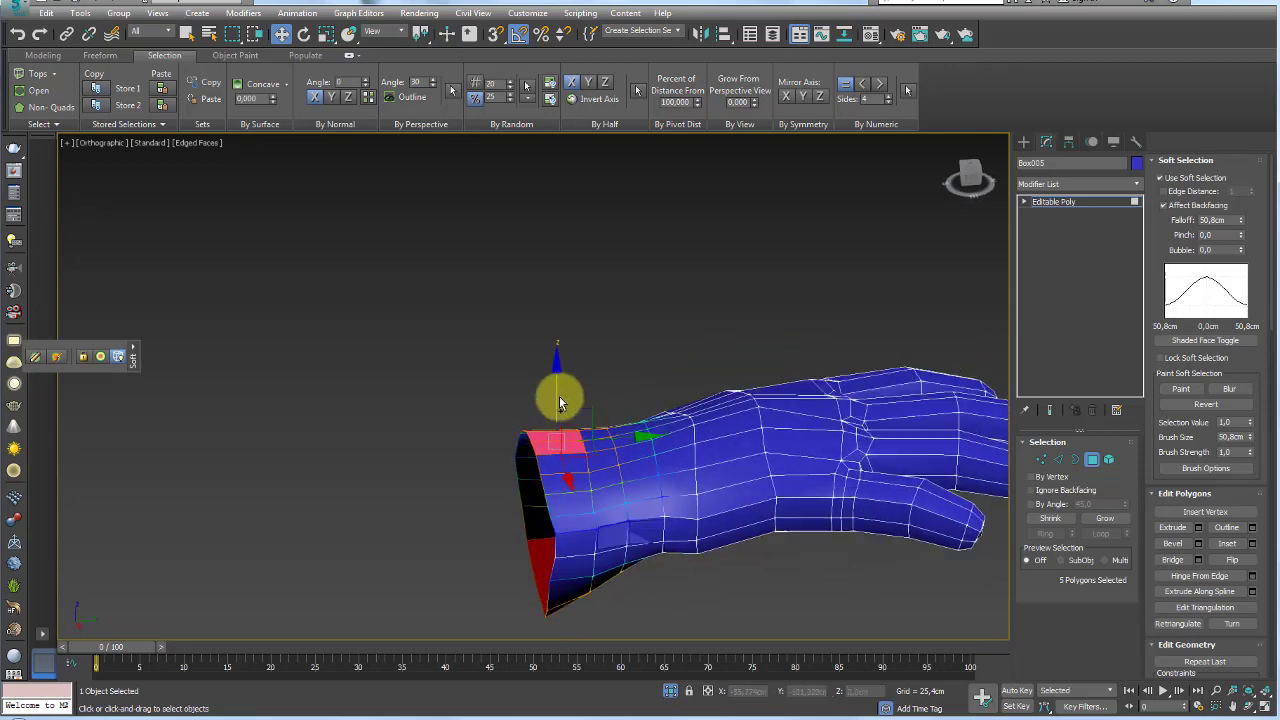
left_click(534, 421)
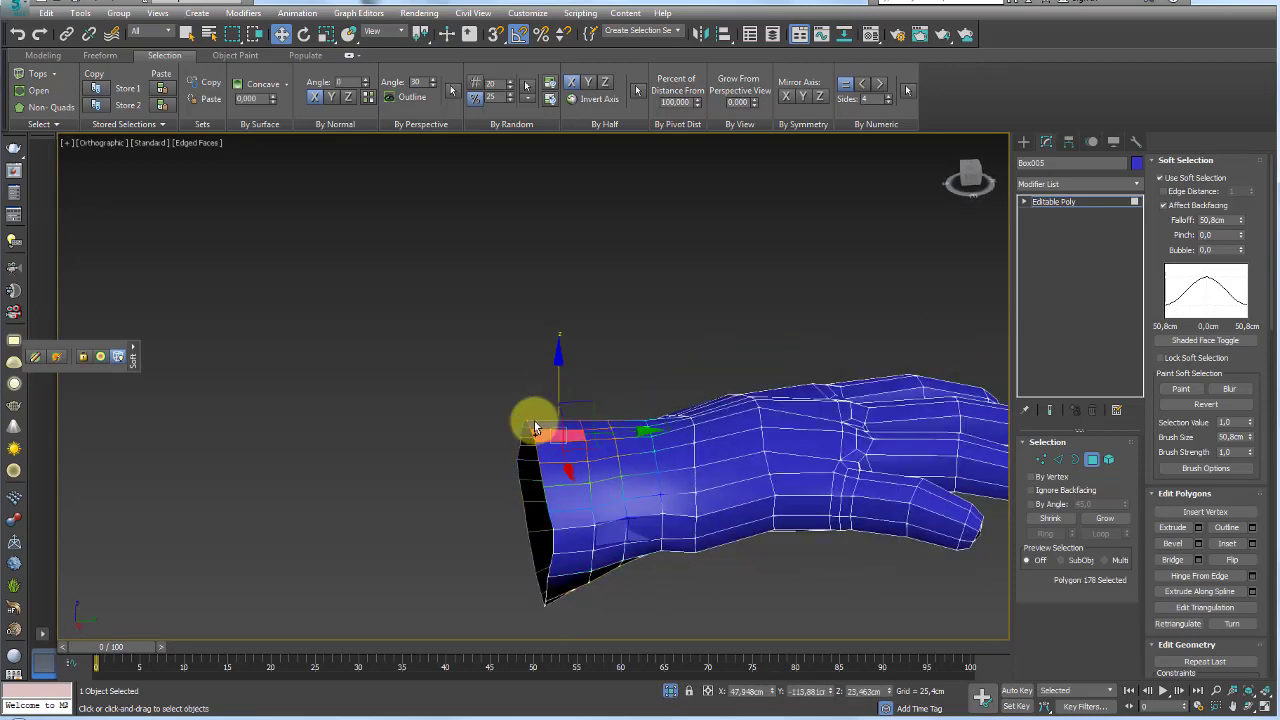
key("e")
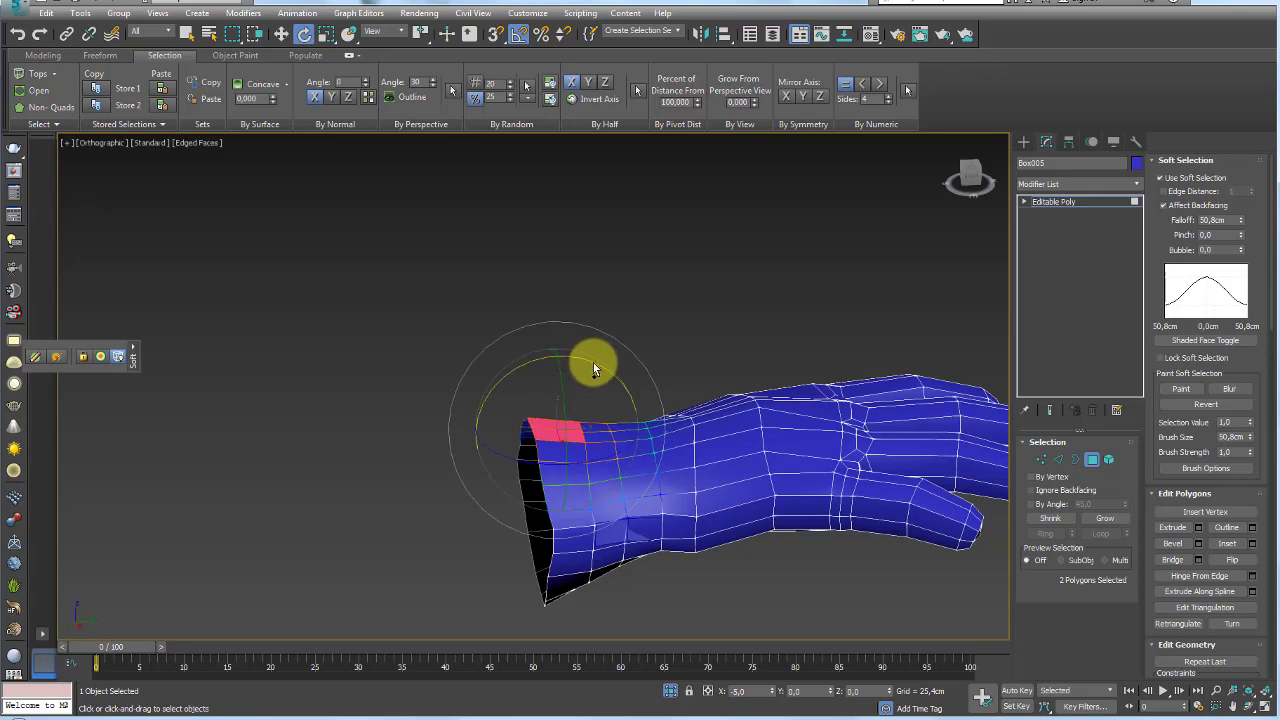
key("w")
mouse_move(556, 381)
middle_mouse_down("alt")
mouse_move(529, 434)
mouse_move(689, 451)
mouse_move(697, 440)
mouse_move(989, 431)
middle_mouse_up("alt")
left_click(1040, 460)
mouse_move(760, 500)
middle_mouse_down("alt")
mouse_move(571, 566)
mouse_move(449, 497)
mouse_move(458, 457)
mouse_move(414, 466)
mouse_move(429, 486)
mouse_move(429, 560)
middle_mouse_up("alt")
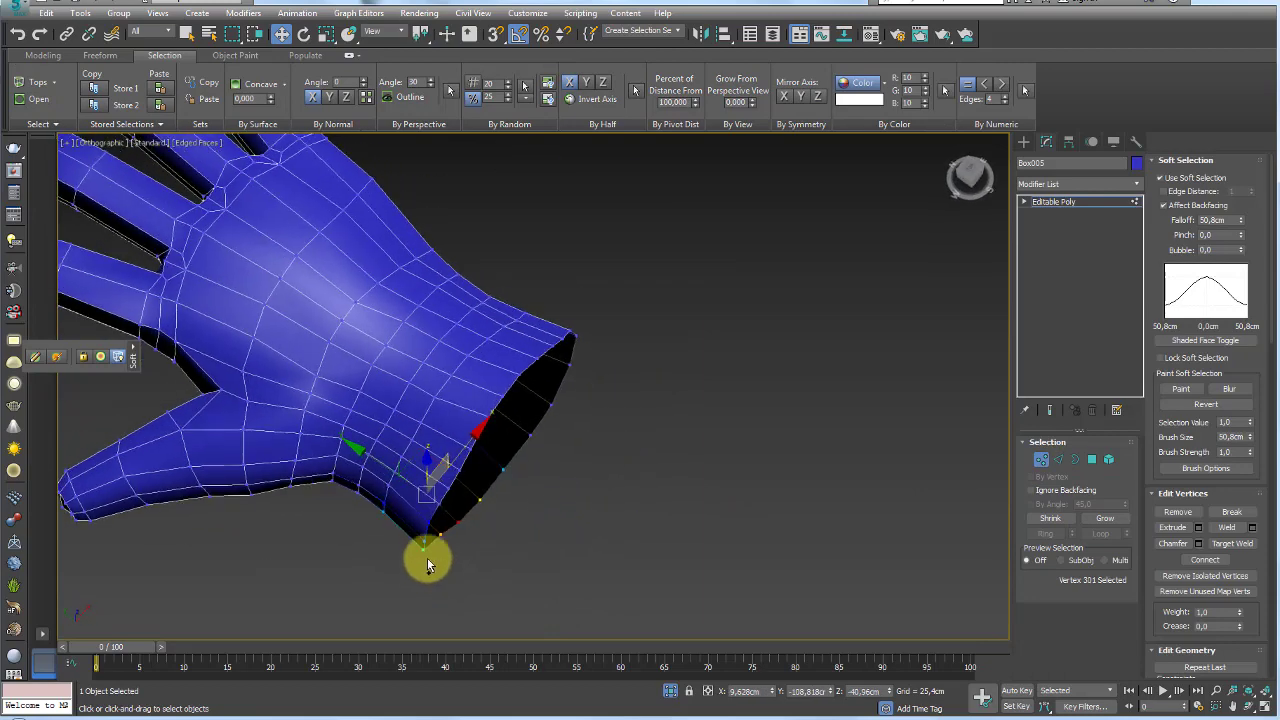
Select and nudge the vertices along the palm's lower edge and side near the thumb and wrist
mouse_move(344, 497)
middle_mouse_down("alt")
mouse_move(366, 471)
mouse_move(371, 417)
middle_mouse_up("alt")
left_click(374, 406, "ctrl")
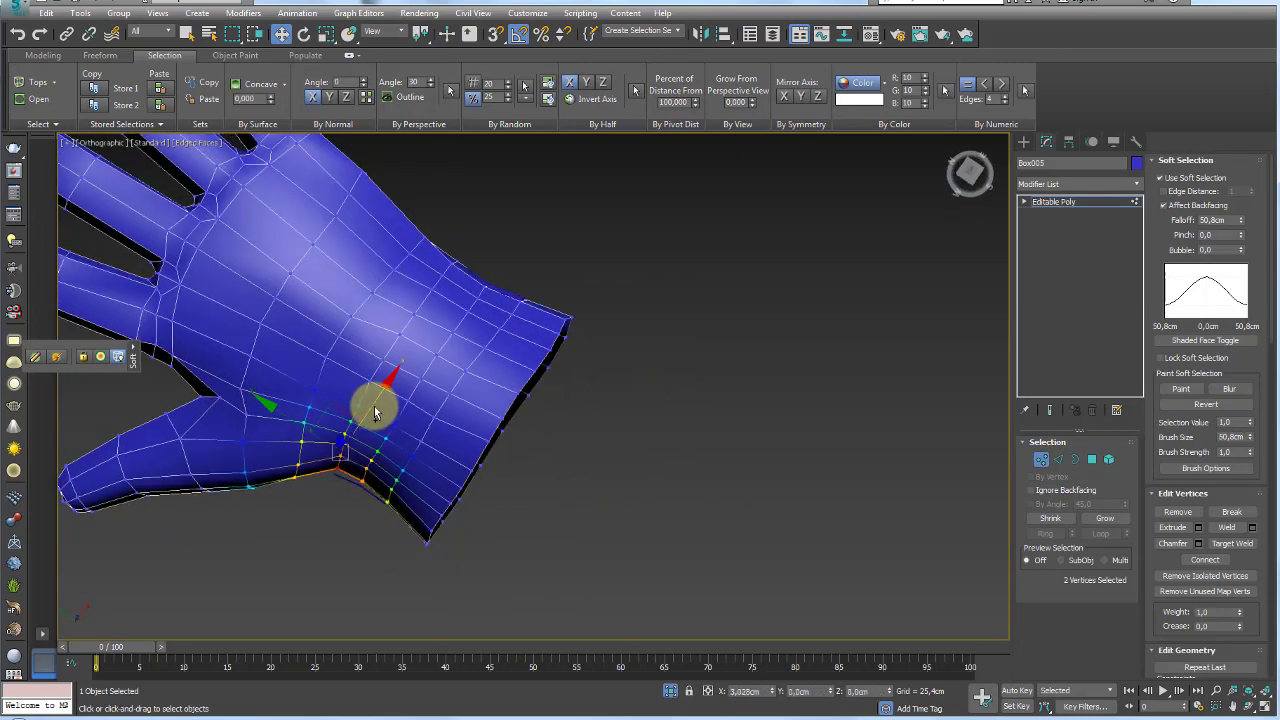
middle_click_drag(517, 313, 529, 420, "alt")
left_click_drag(362, 252, 390, 290)
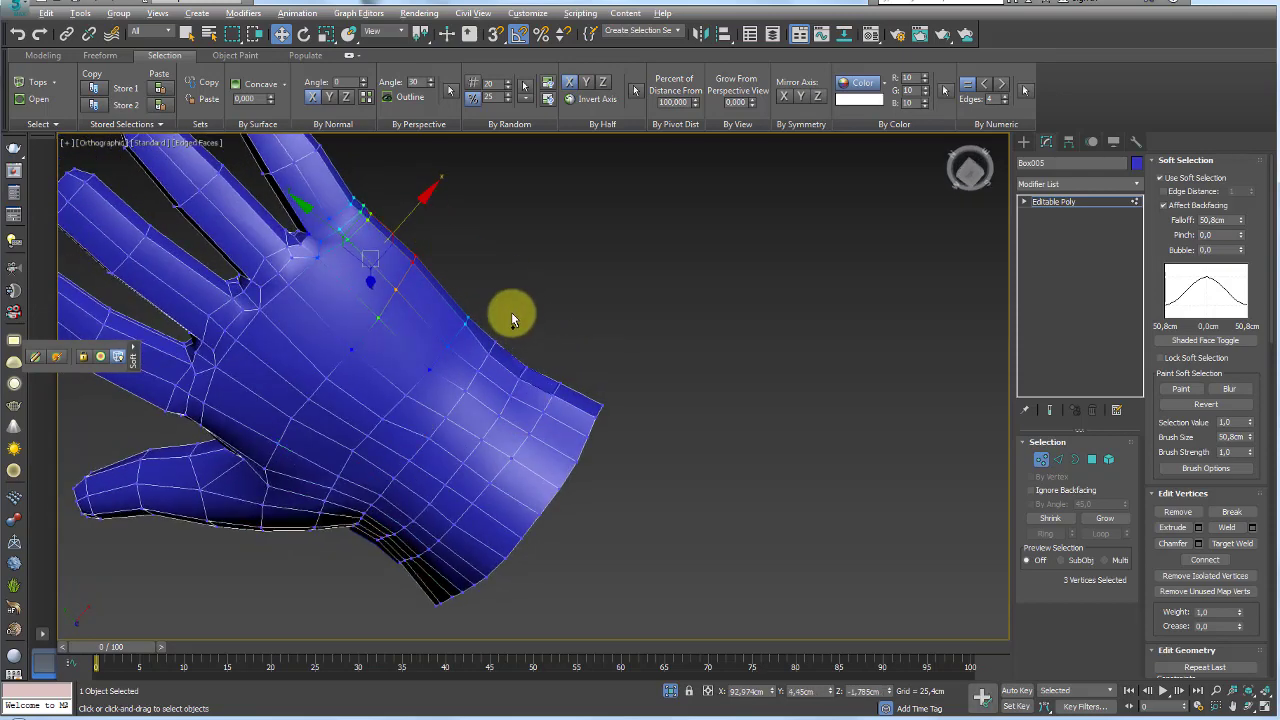
left_click(513, 393)
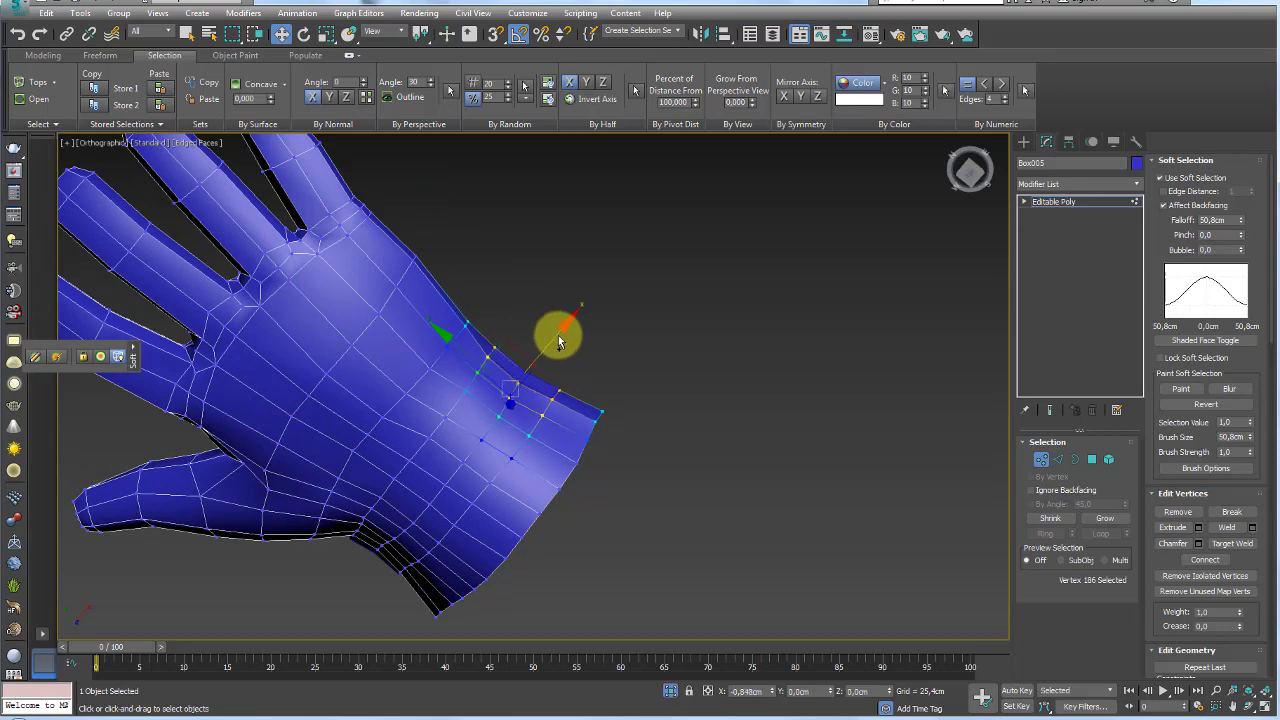
Leave Vertex mode and select the glove Box005 as a whole object
left_click(1049, 207)
mouse_move(664, 391)
middle_mouse_down("alt")
mouse_move(581, 329)
mouse_move(488, 363)
mouse_move(397, 433)
mouse_move(421, 450)
mouse_move(518, 412)
mouse_move(475, 379)
middle_mouse_up("alt")
left_click(421, 450)
left_click(509, 416)
left_click(460, 381)
Switch the glove to Polygon mode and turn off soft selection
middle_click_drag(504, 392, 608, 566, "alt")
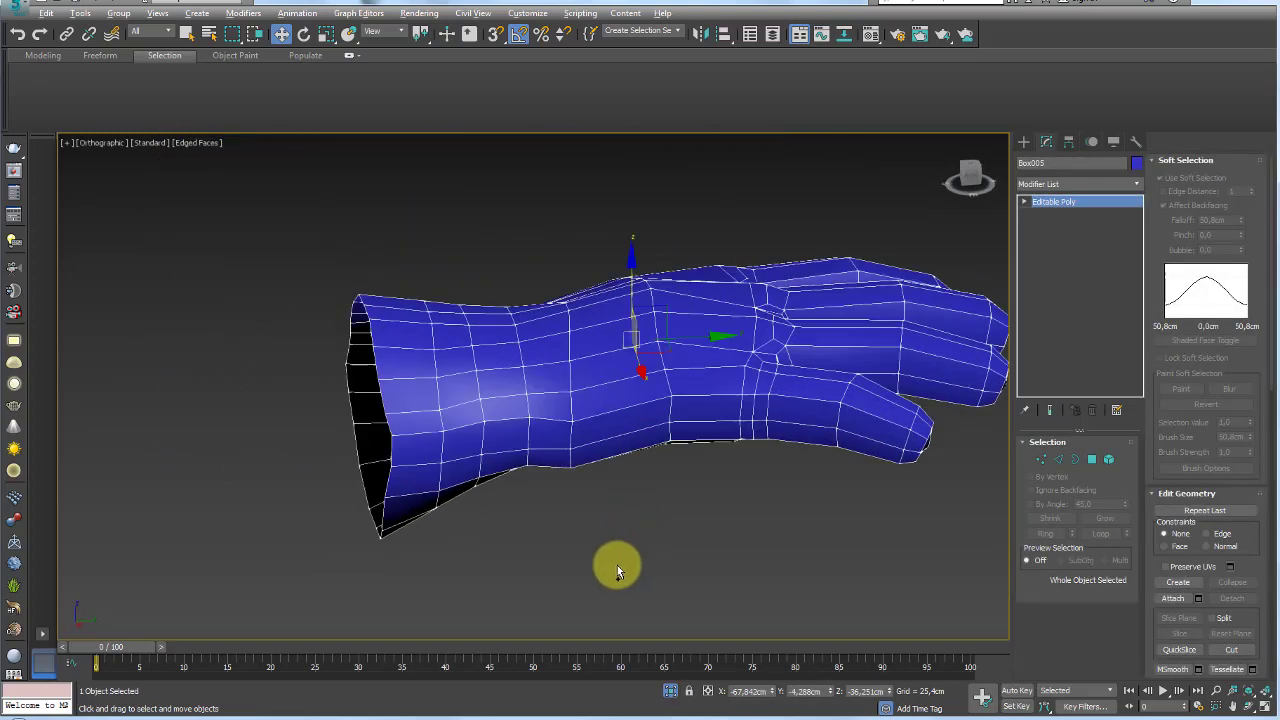
left_click(1091, 459)
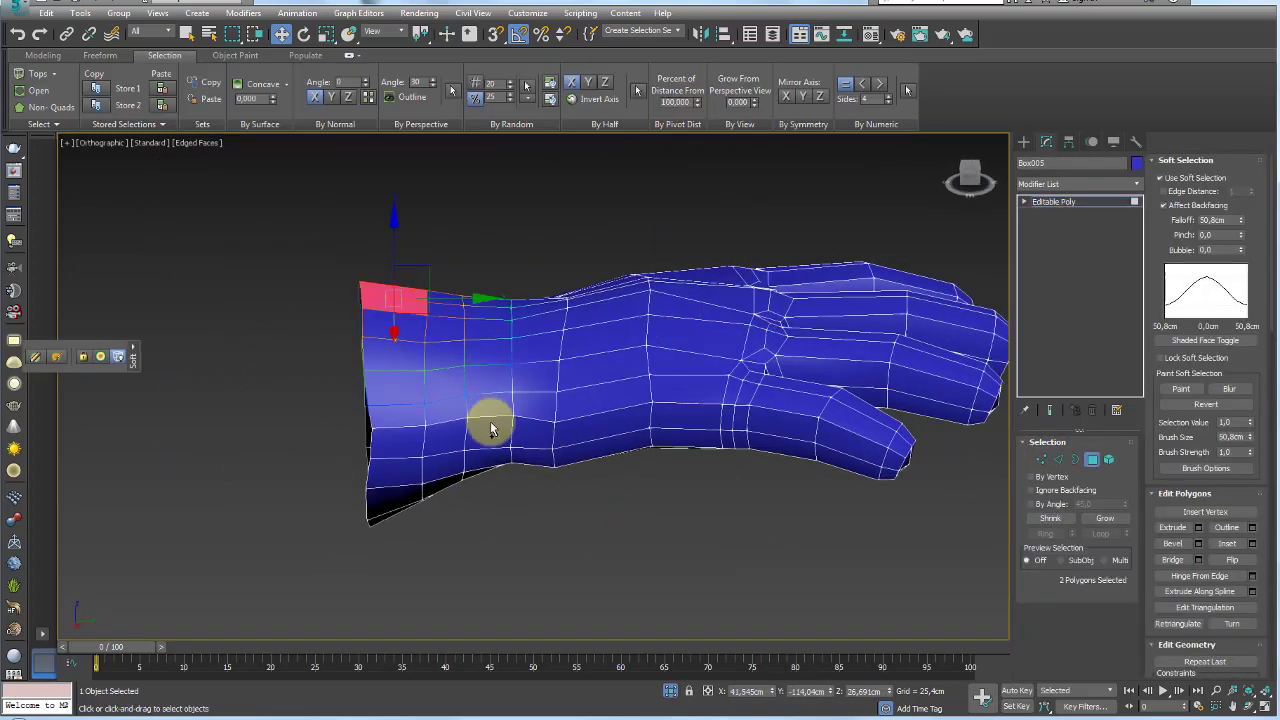
left_click(490, 428)
left_click(1161, 177)
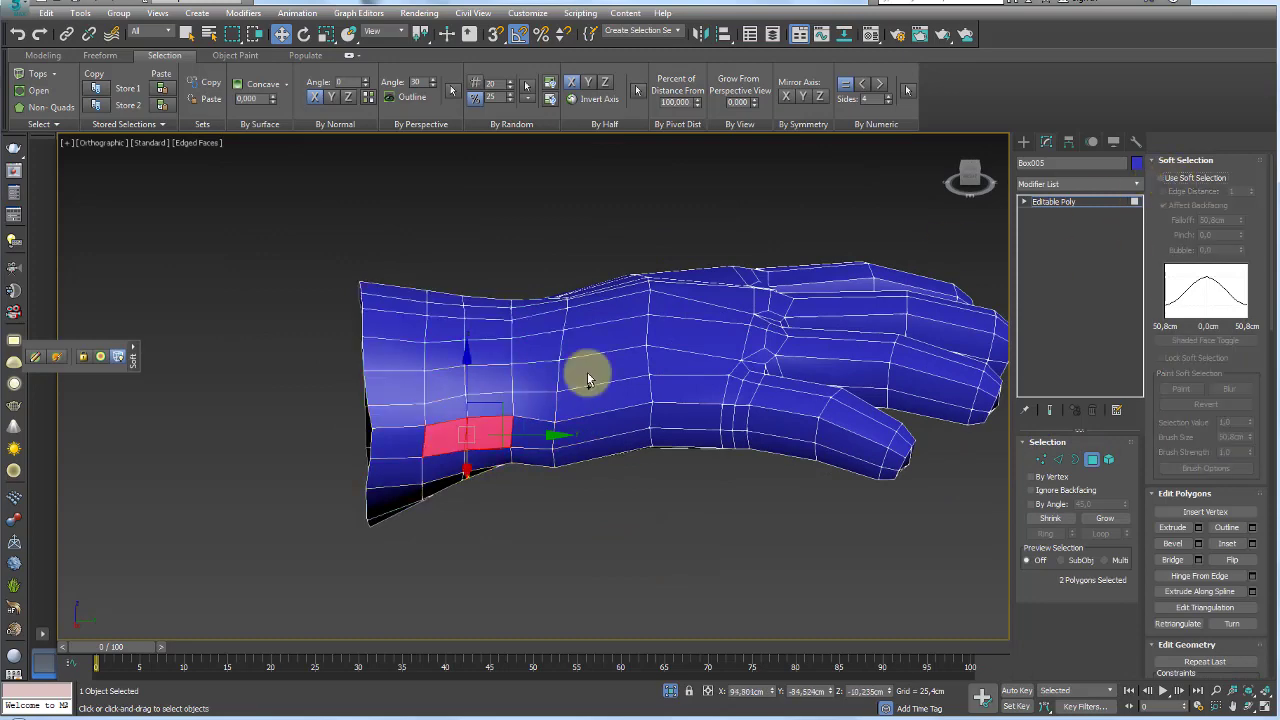
Select a complete ring of 26 polygons around the wrist
mouse_move(443, 414)
middle_mouse_down("alt")
mouse_move(630, 378)
mouse_move(414, 477)
mouse_move(514, 514)
middle_mouse_up("alt")
left_click(500, 509)
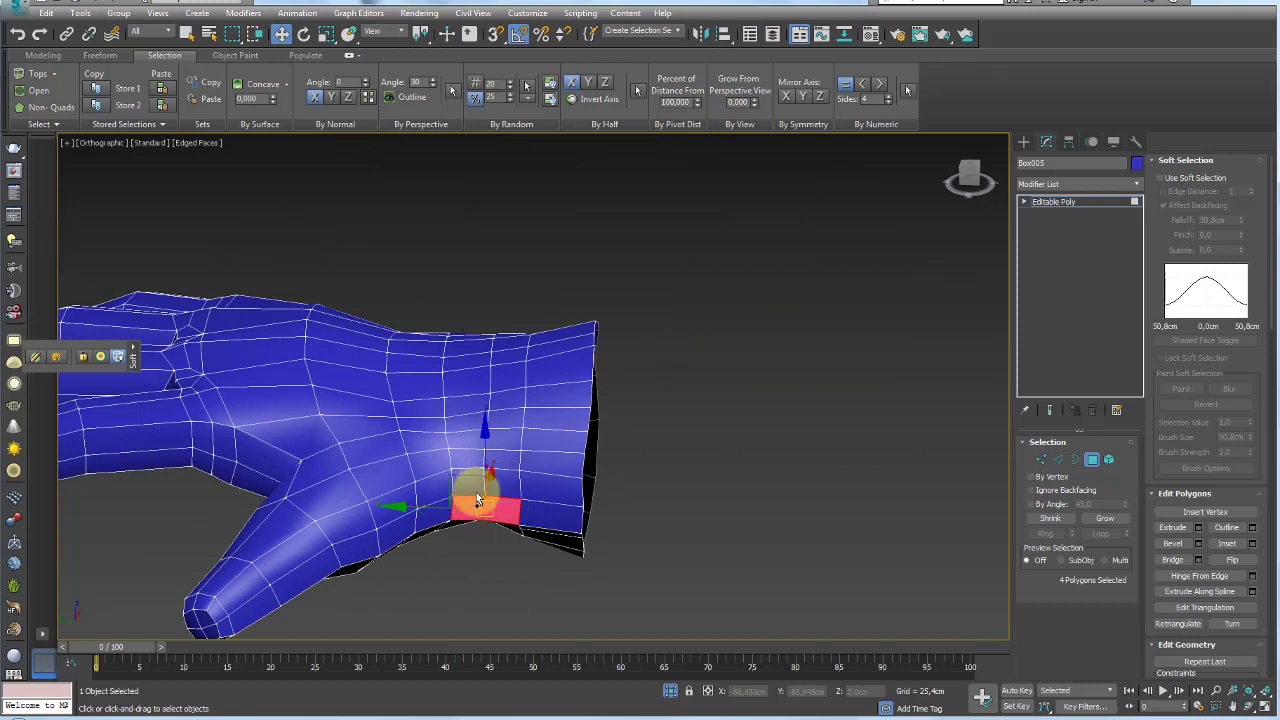
left_click(480, 484, "ctrl")
left_click(471, 457, "ctrl")
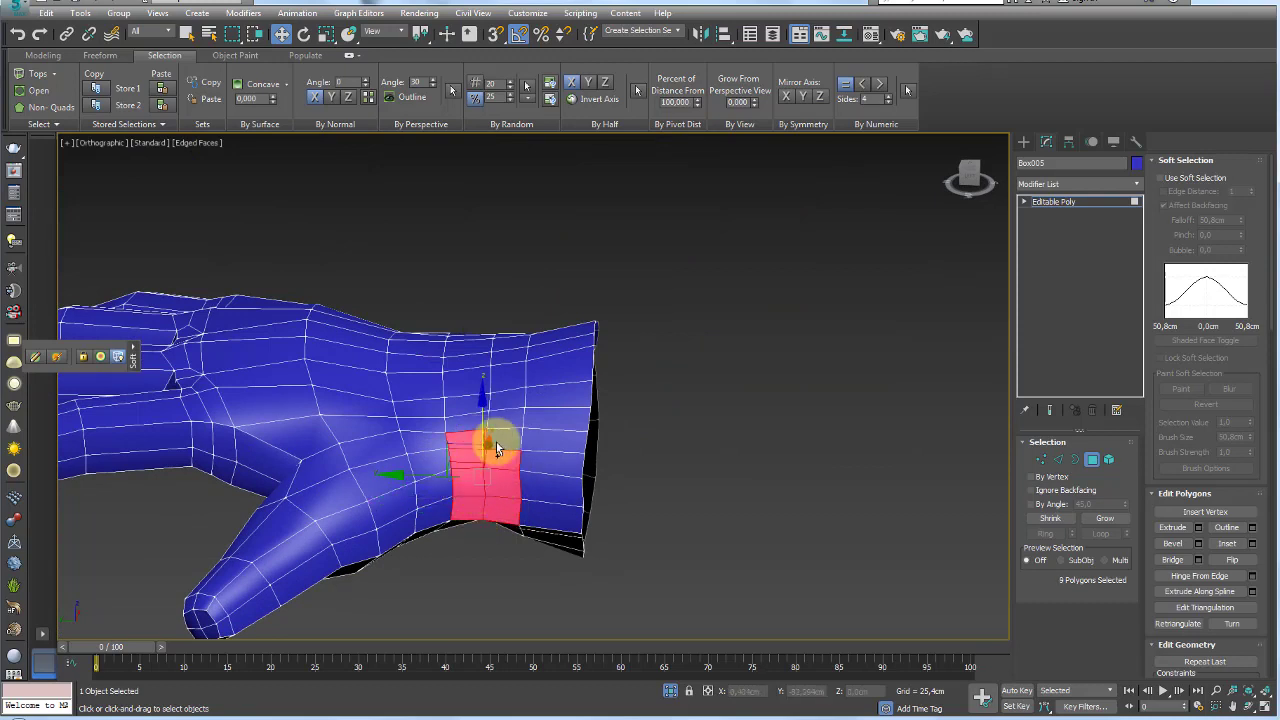
left_click(477, 423, "ctrl")
left_click(486, 406, "ctrl")
left_click(511, 398, "ctrl")
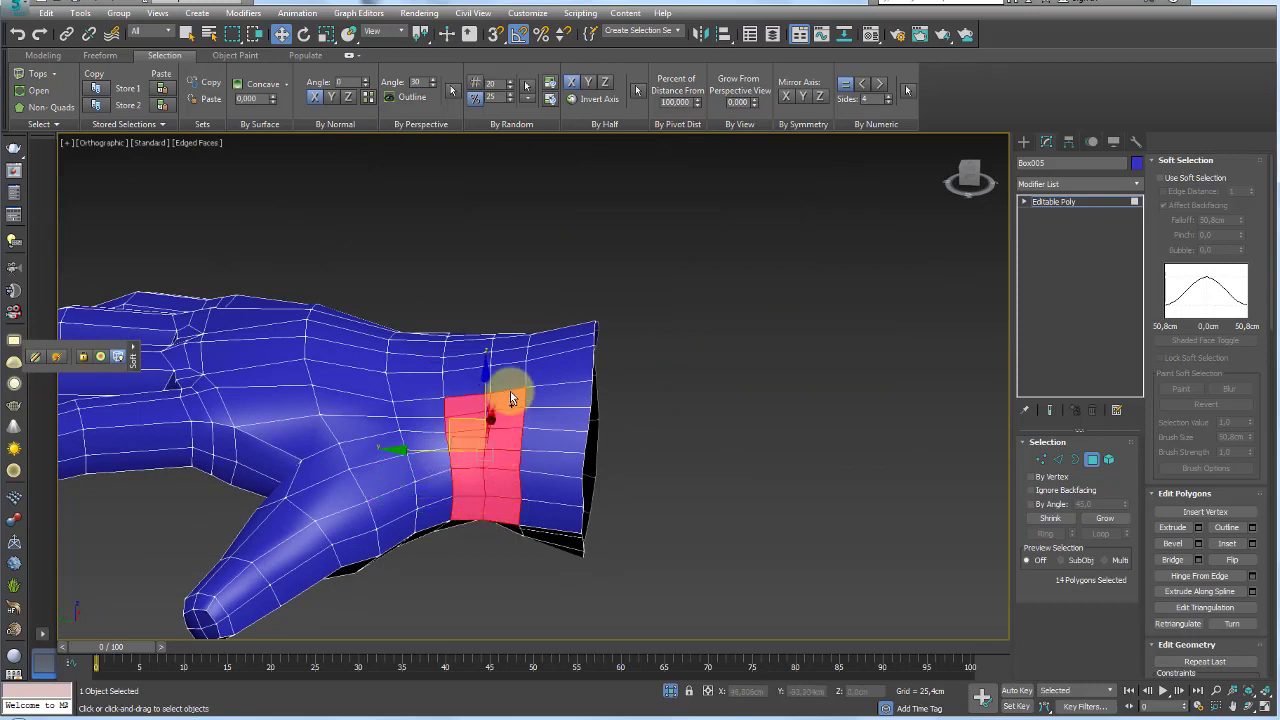
left_click(463, 374, "ctrl")
left_click(486, 366, "ctrl")
left_click(510, 356, "ctrl")
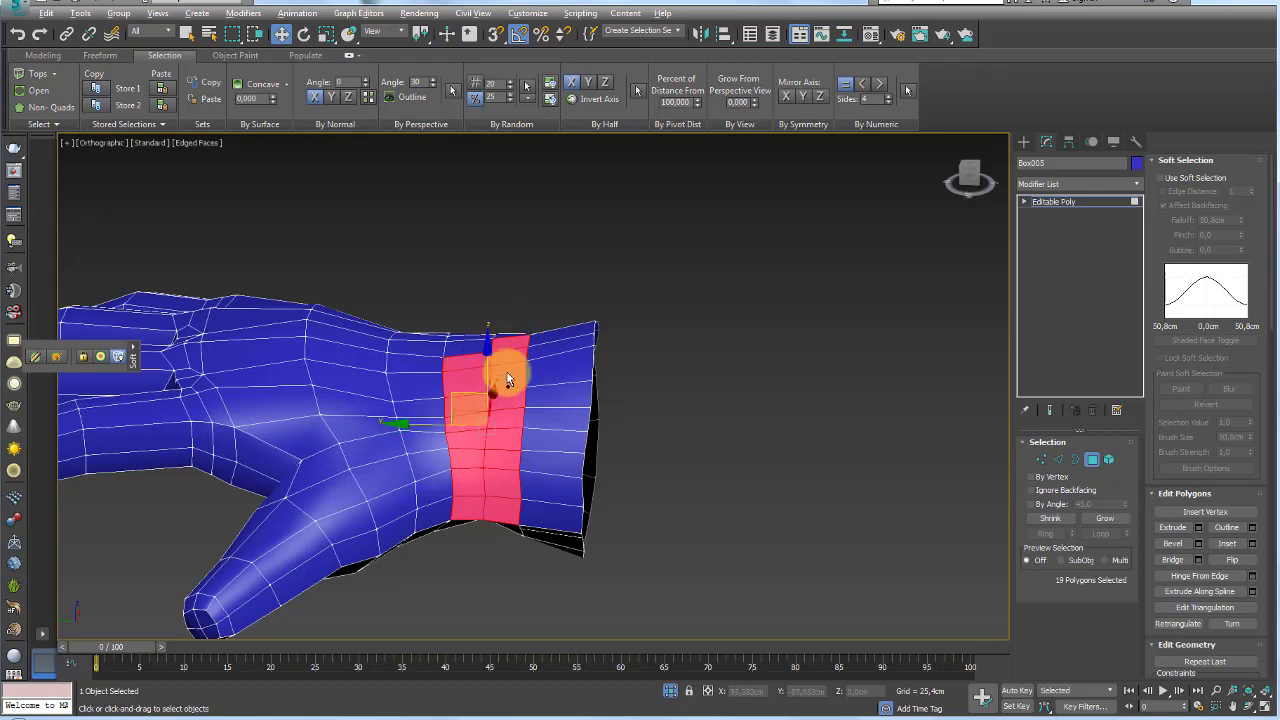
middle_click_drag(506, 376, 475, 383, "alt")
left_click(515, 318, "ctrl")
left_click(471, 315, "ctrl")
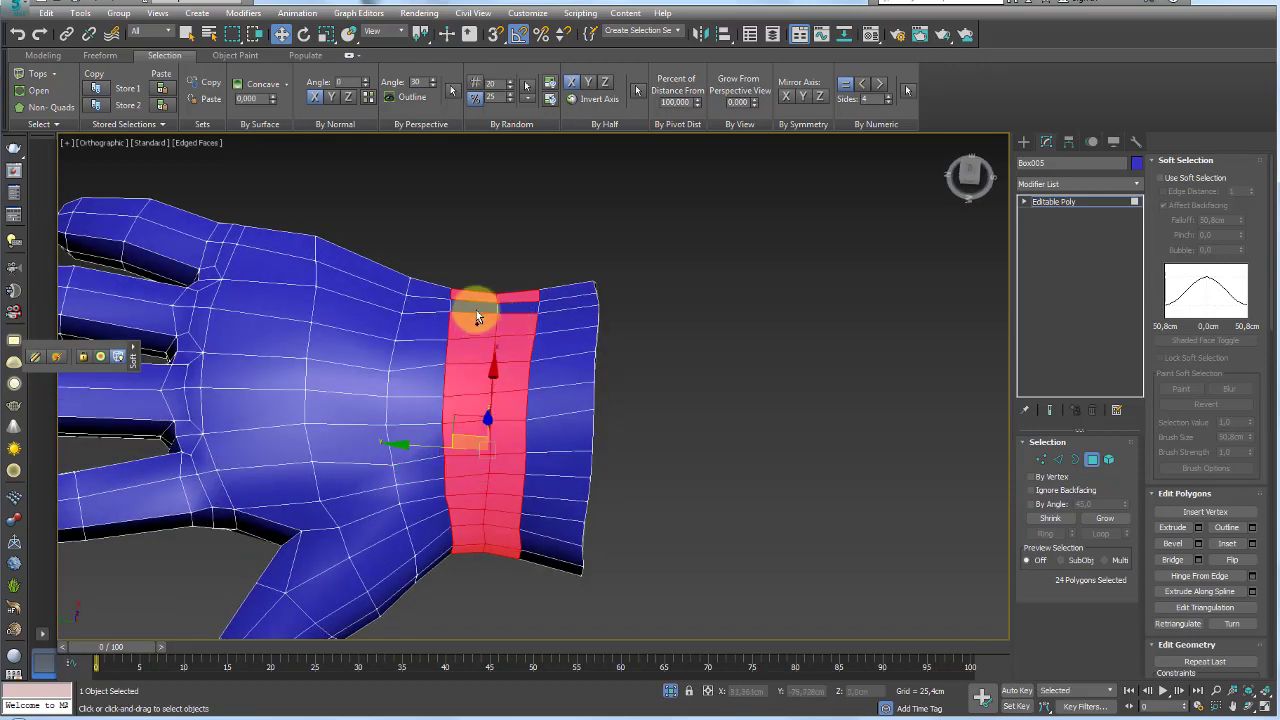
left_click(492, 312, "ctrl")
mouse_move(505, 311)
middle_mouse_down("alt")
mouse_move(563, 403)
mouse_move(414, 371)
mouse_move(580, 500)
mouse_move(543, 451)
mouse_move(725, 450)
mouse_move(763, 417)
mouse_move(1066, 286)
mouse_move(733, 457)
middle_mouse_up("alt")
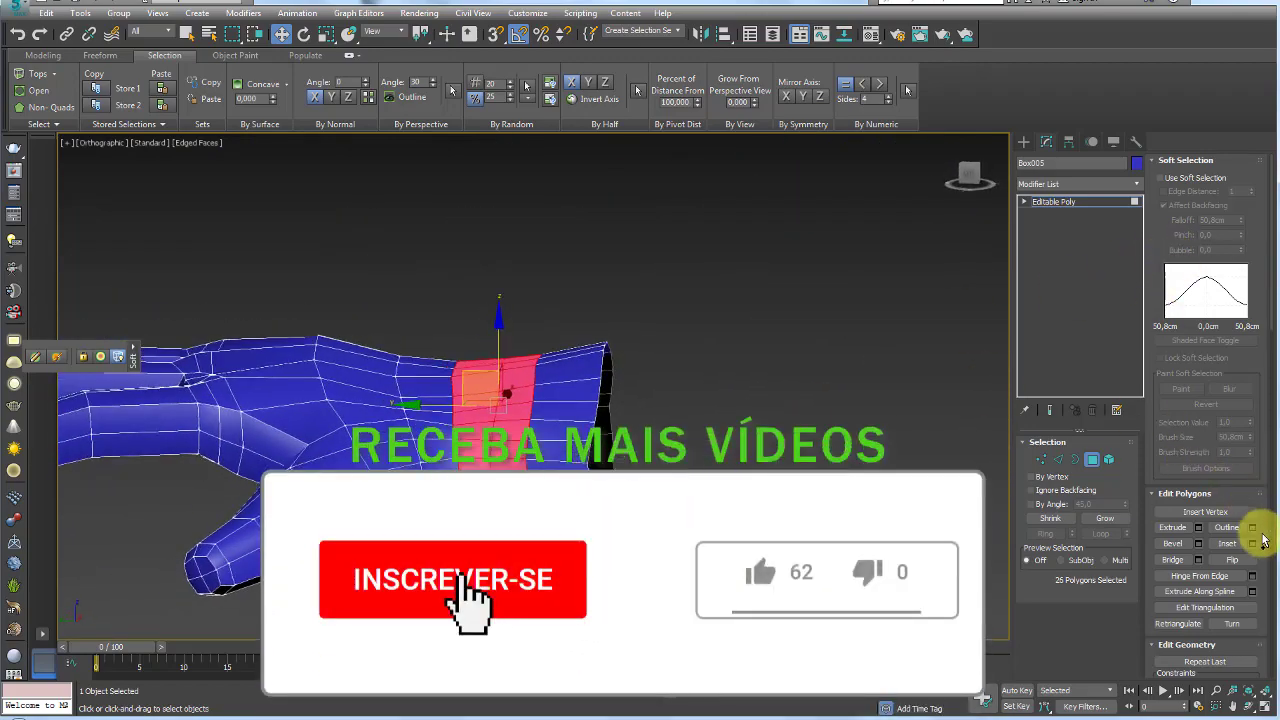
Detach the wrist ring as Object001, exit sub-object mode and select the new band
scroll(1248, 521, "down", 3)
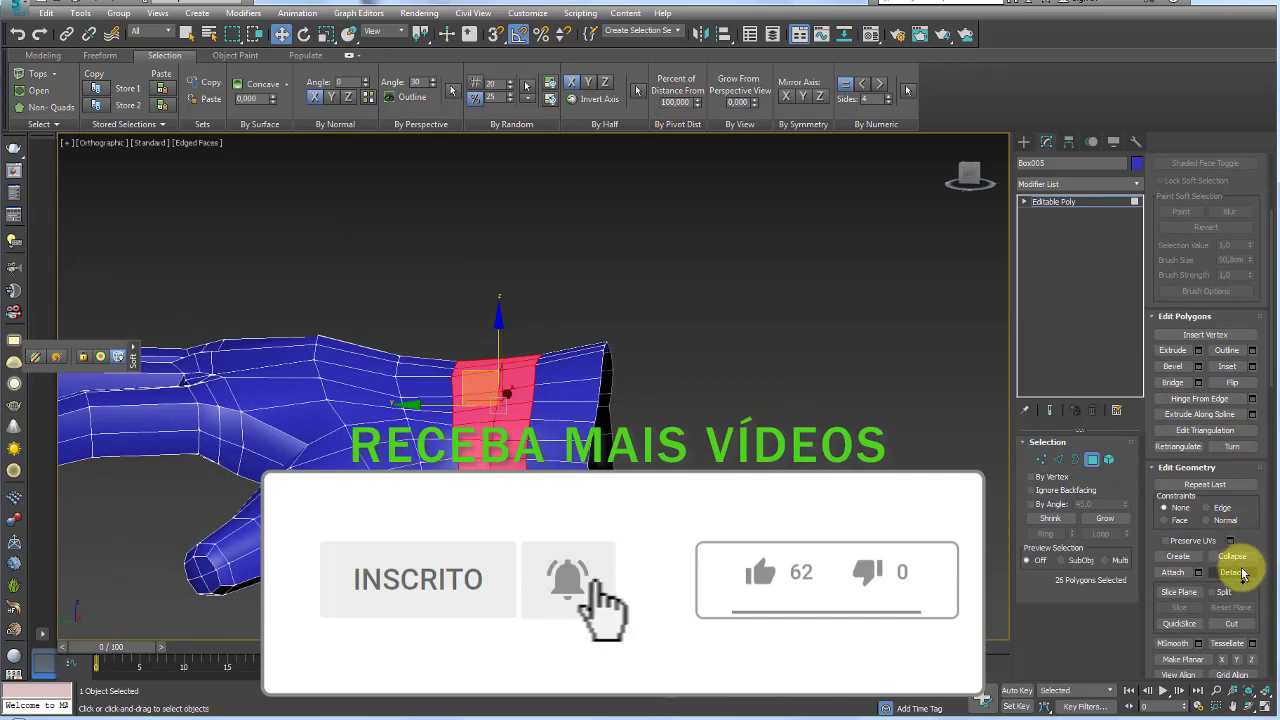
left_click(1232, 570)
left_click(689, 371)
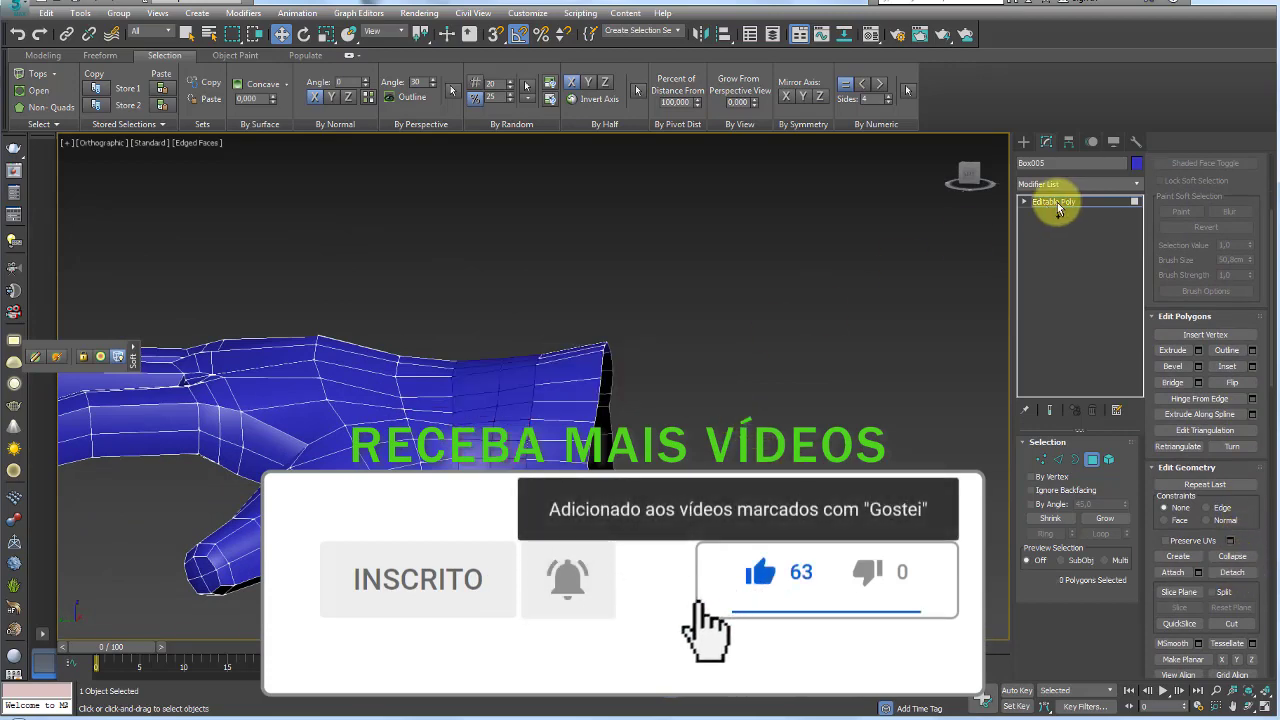
left_click(1054, 201)
left_click(506, 383)
mouse_move(556, 327)
middle_mouse_down("alt")
mouse_move(494, 480)
mouse_move(391, 434)
mouse_move(420, 429)
mouse_move(482, 516)
mouse_move(514, 318)
middle_mouse_up("alt")
Give the detached wrist band Object001 a magenta object colour
left_click(487, 374)
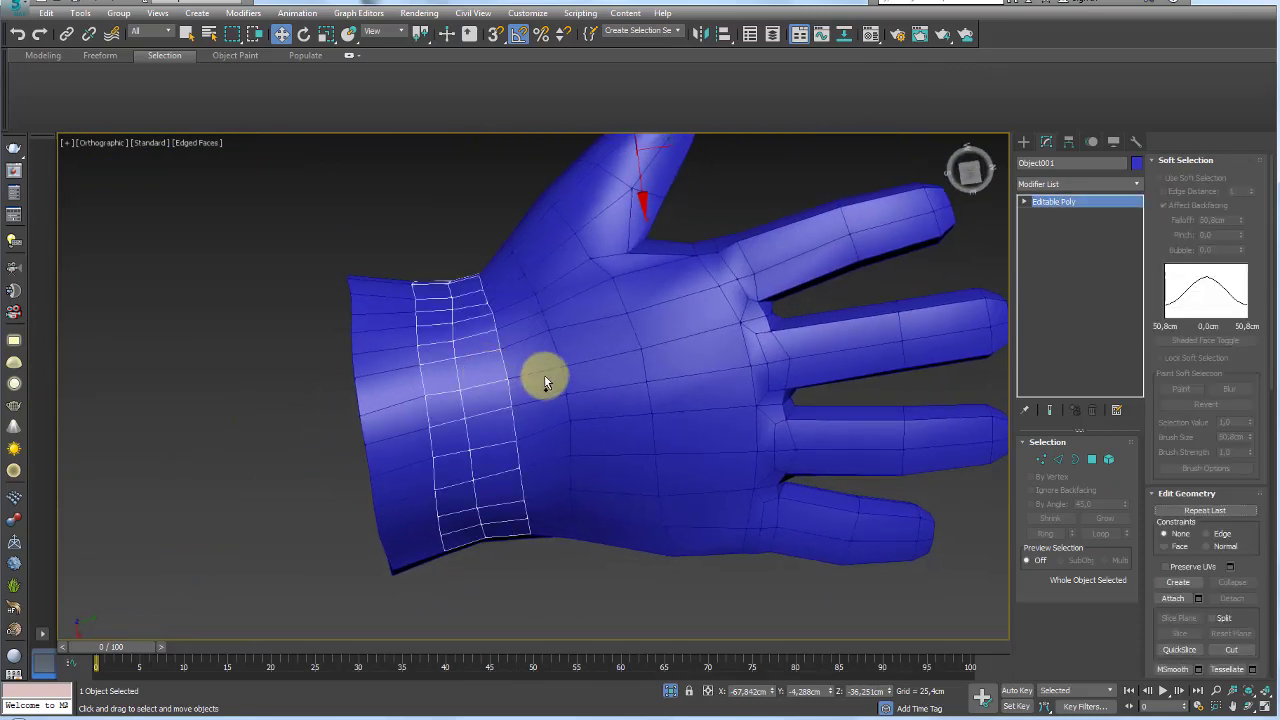
mouse_move(543, 377)
middle_mouse_down("alt")
mouse_move(511, 542)
mouse_move(494, 397)
mouse_move(526, 354)
mouse_move(503, 286)
middle_mouse_up("alt")
key("ctrl+z")
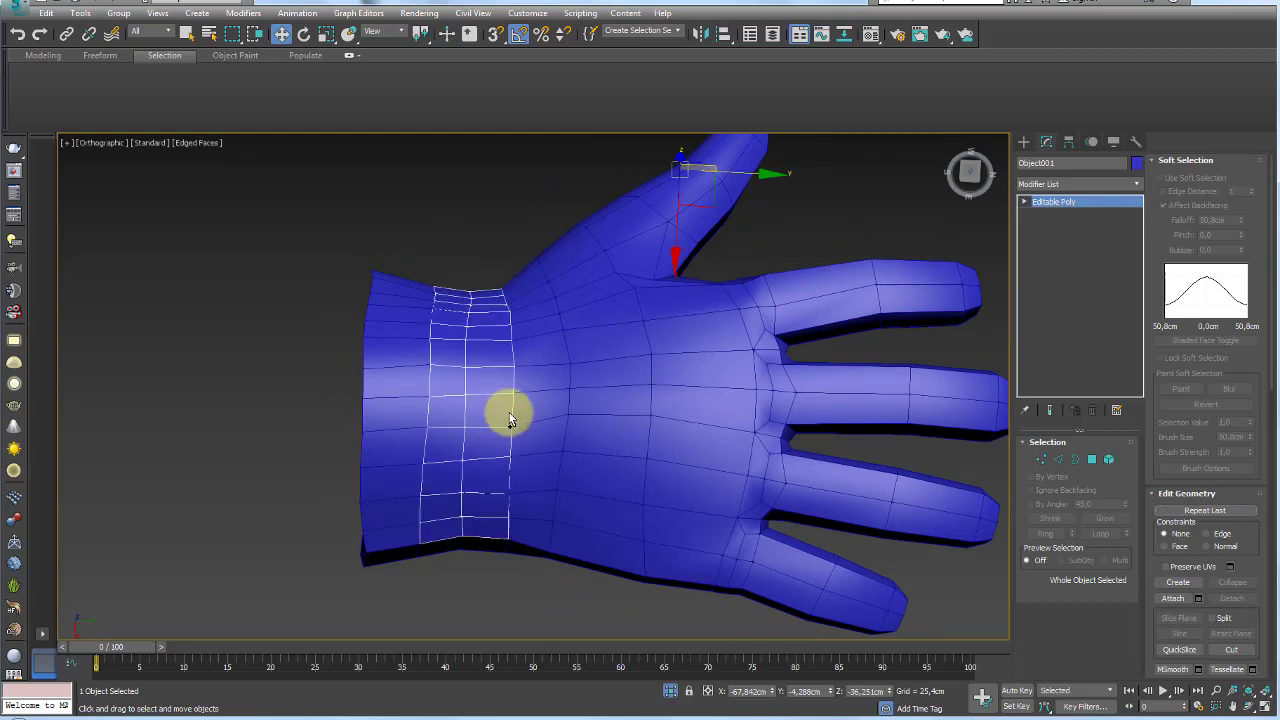
middle_click_drag(526, 394, 564, 366, "alt")
left_click(1140, 164)
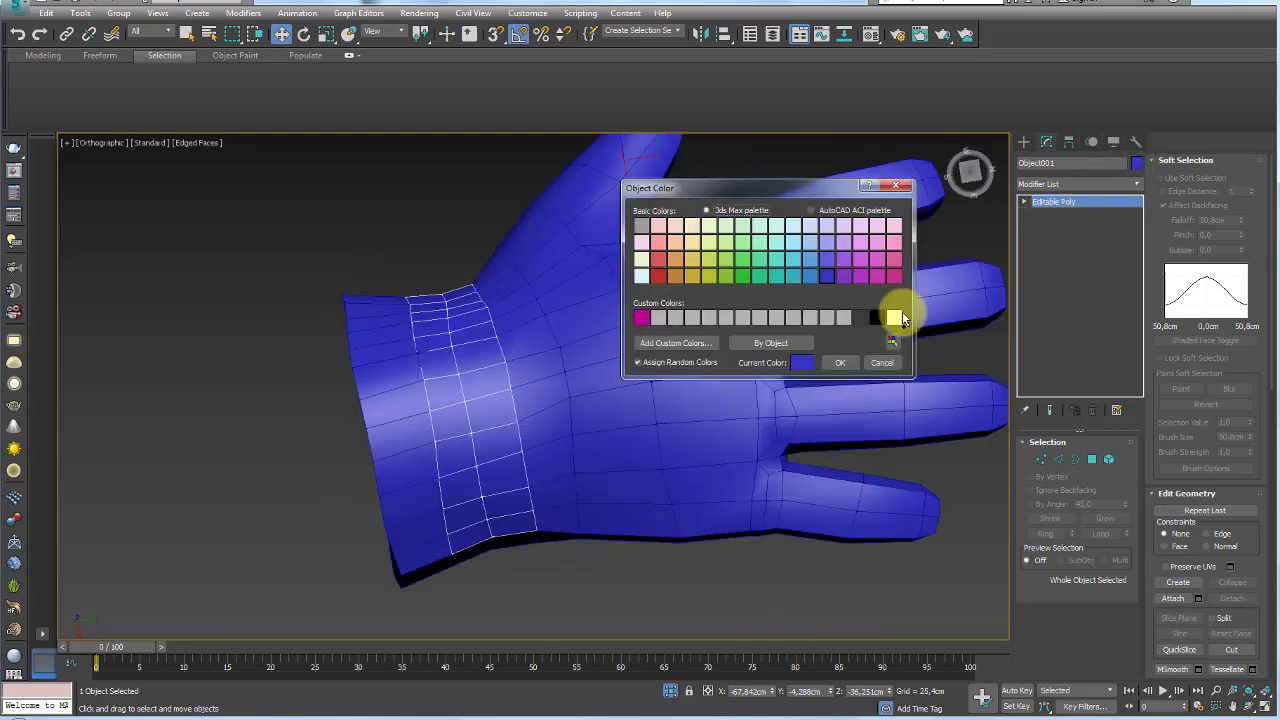
left_click(859, 274)
left_click(843, 362)
middle_click_drag(646, 420, 634, 391, "alt")
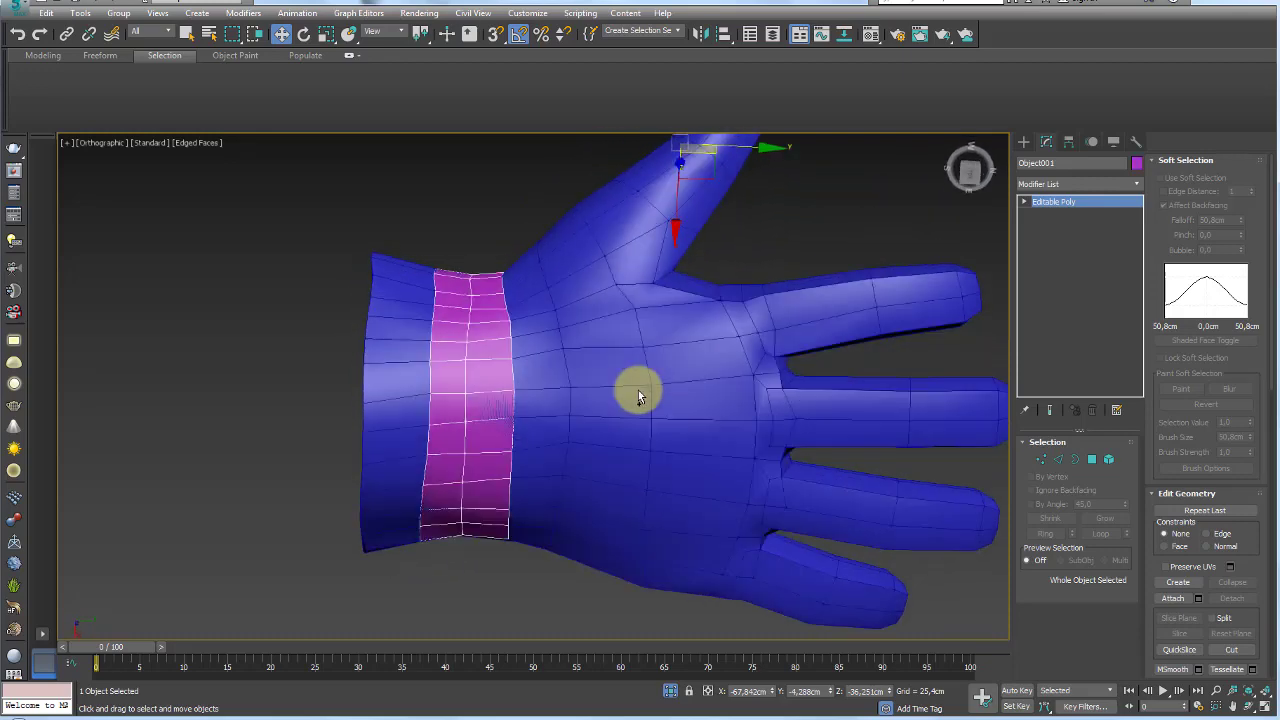
left_click(1088, 460)
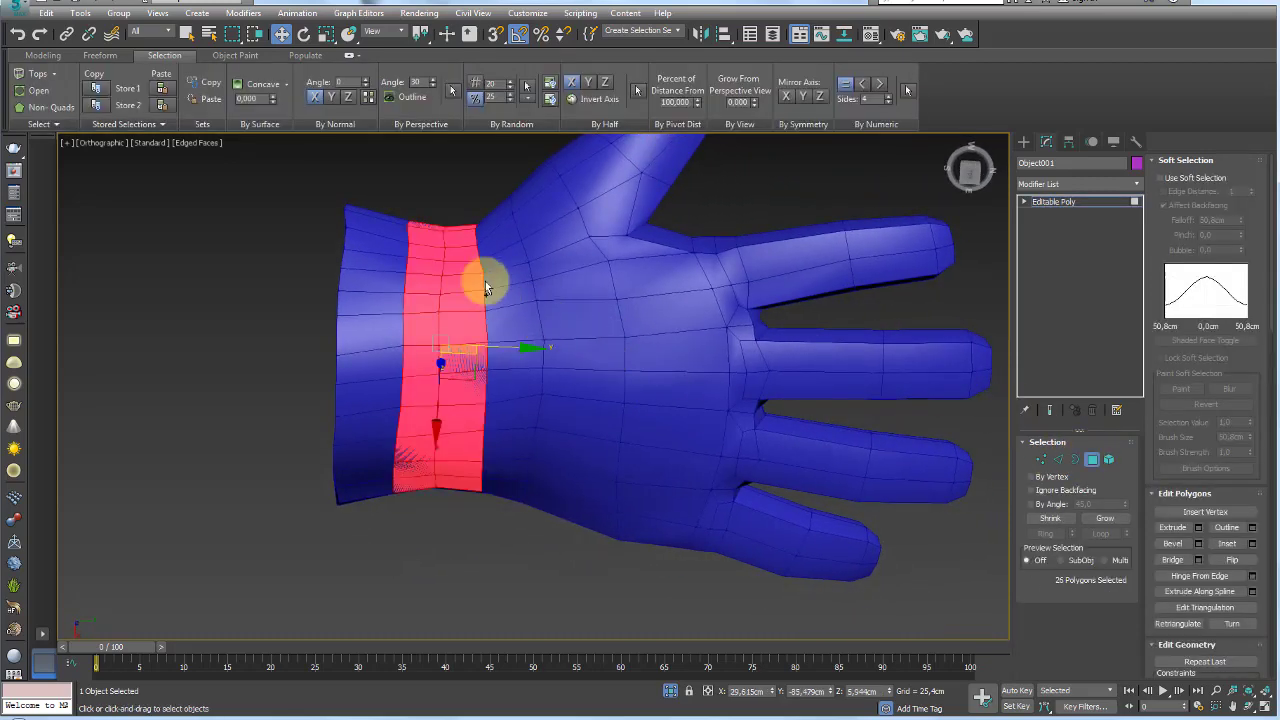
Select all band polygons and stand a Slice Plane upright across the band
mouse_move(307, 196)
left_mouse_down()
mouse_move(449, 378)
mouse_move(502, 568)
left_mouse_up()
left_click_drag(1150, 482, 1143, 214)
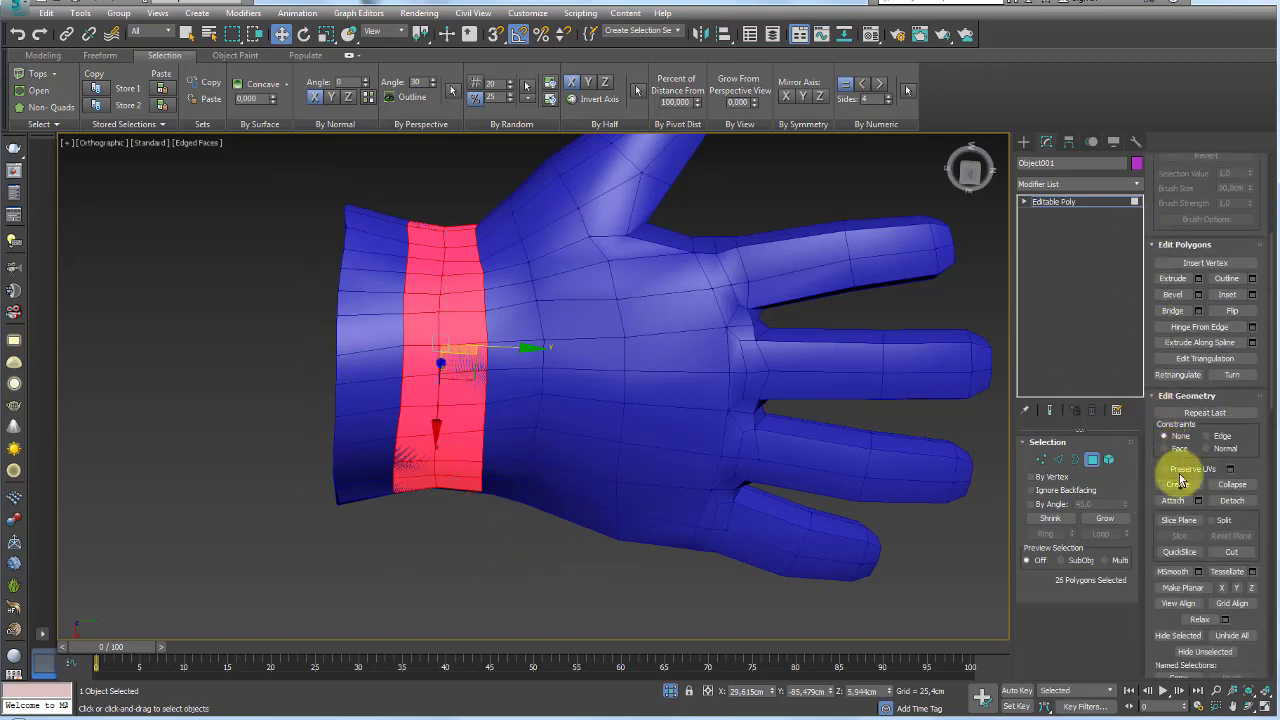
left_click_drag(1252, 500, 1237, 268)
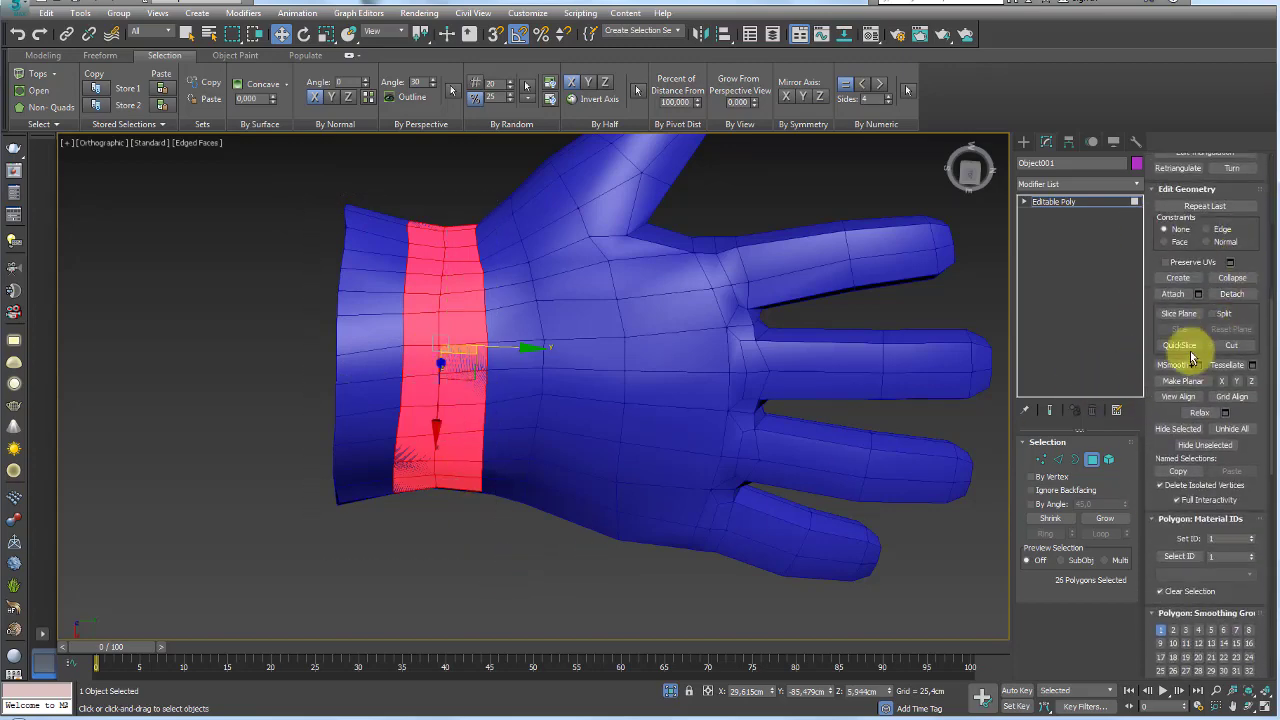
left_click(1179, 313)
middle_click_drag(616, 320, 576, 348)
key("e")
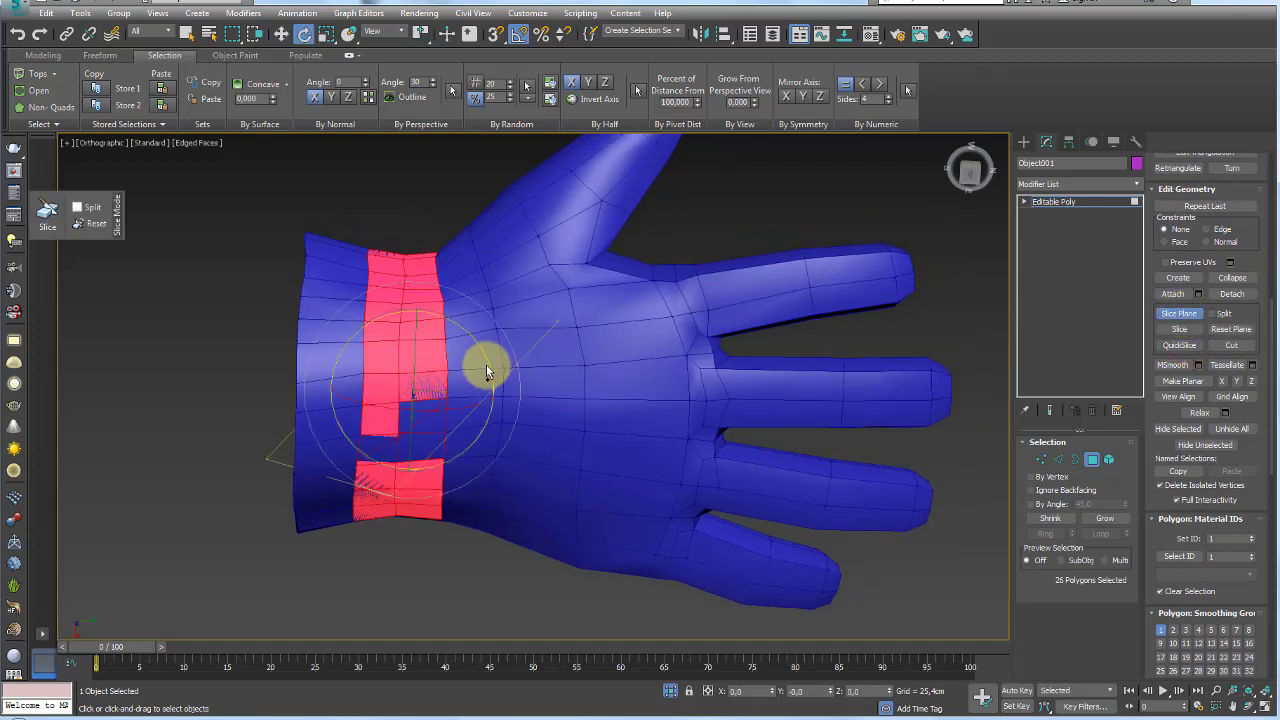
mouse_move(486, 363)
left_mouse_down()
mouse_move(465, 340)
mouse_move(464, 418)
left_mouse_up()
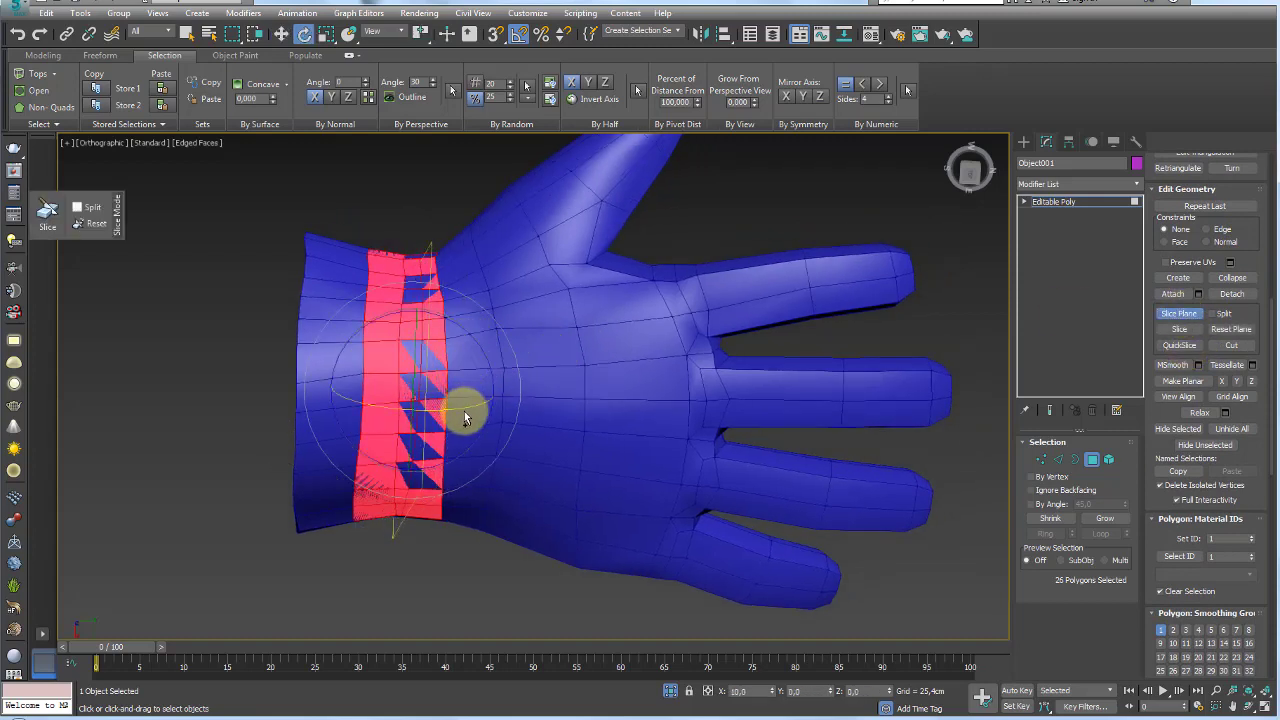
key("w")
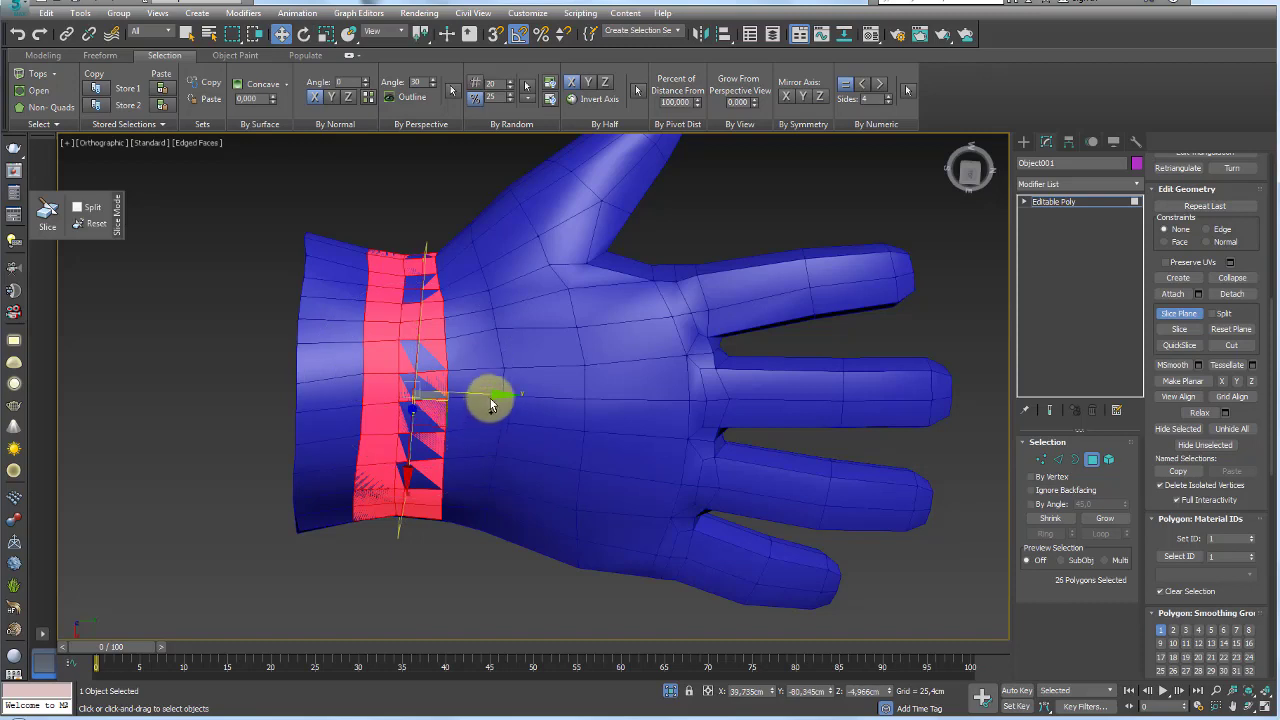
key("ctrl+z")
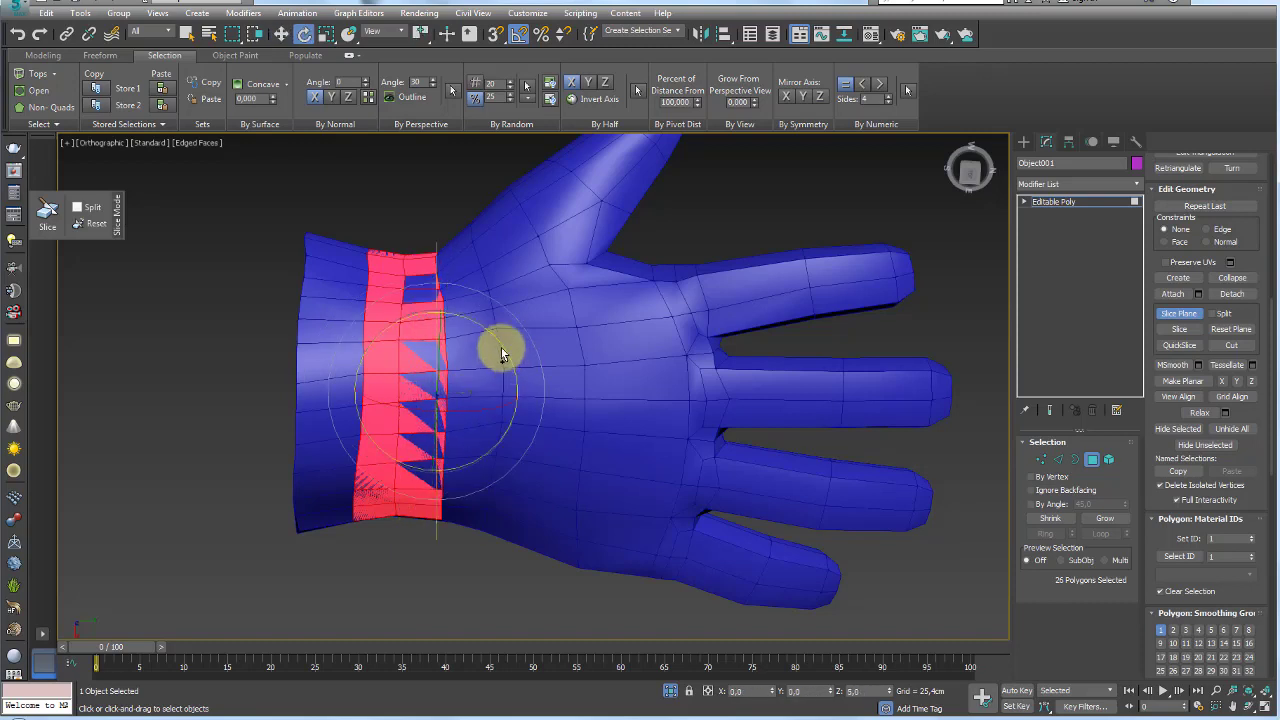
left_click_drag(480, 400, 481, 405)
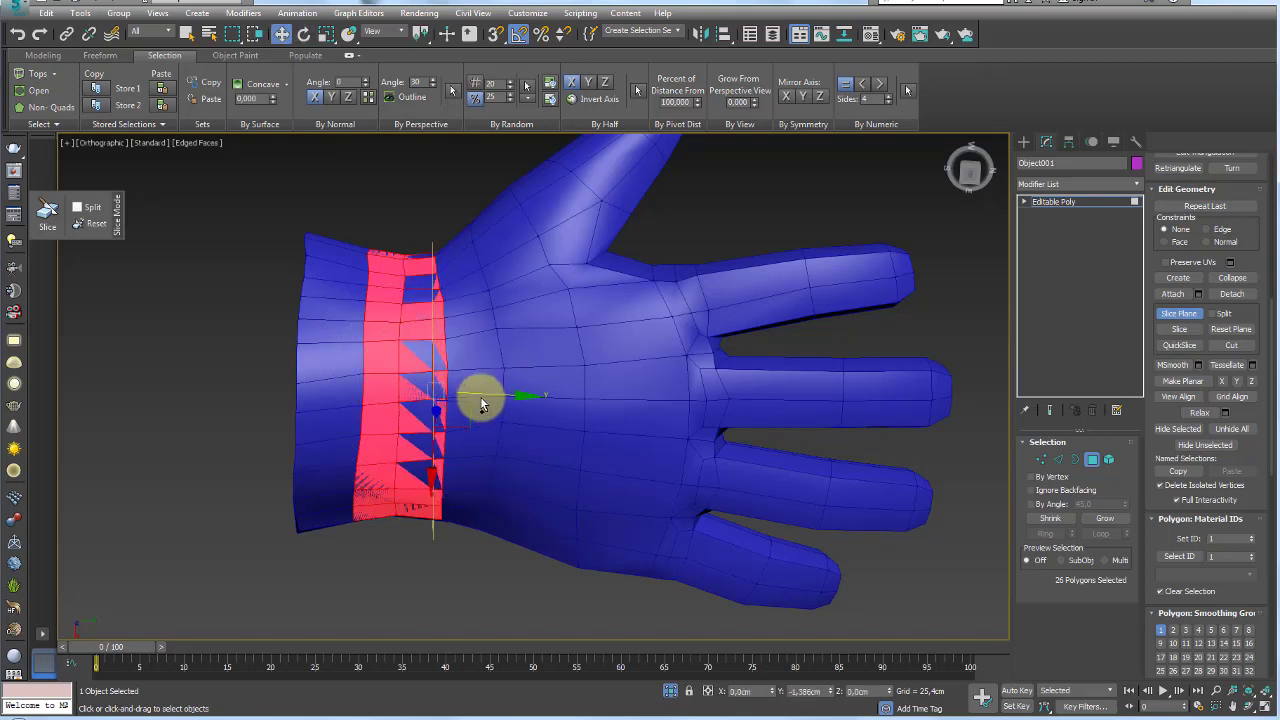
Slice the band with Split enabled and select one separated piece as an element
middle_click_drag(499, 377, 847, 445, "alt")
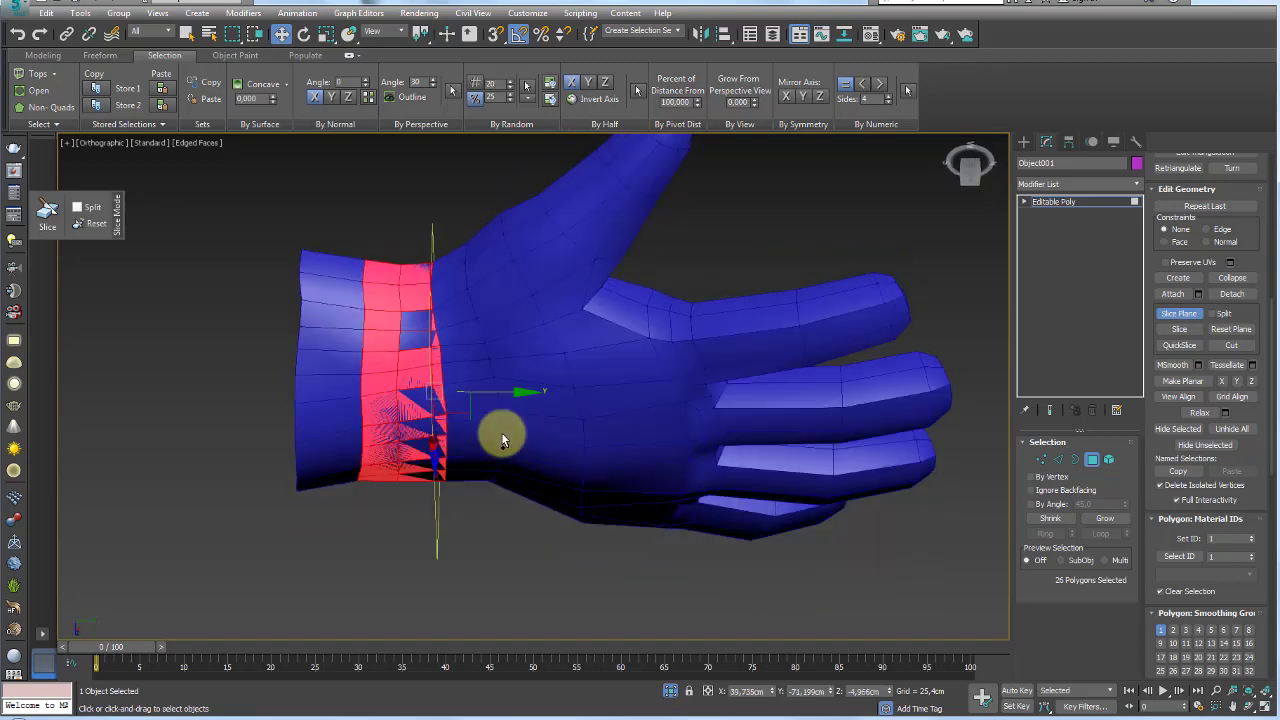
left_click(1217, 318)
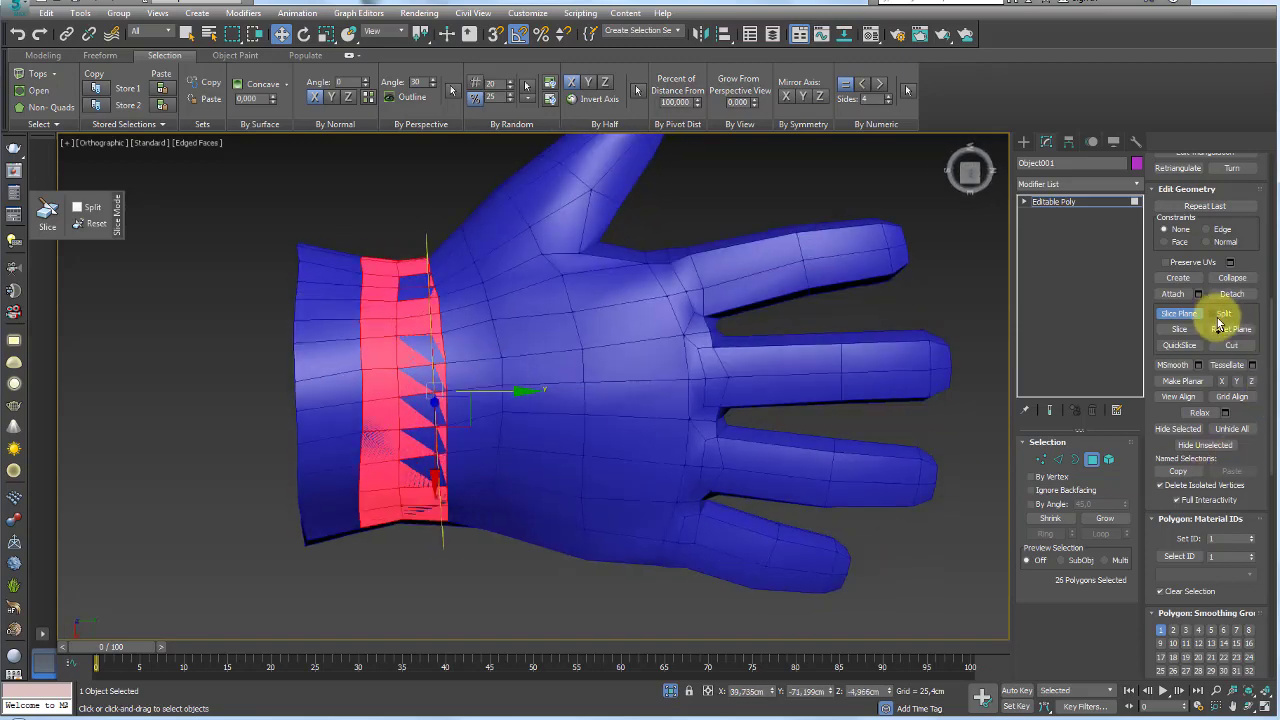
left_click(1204, 331)
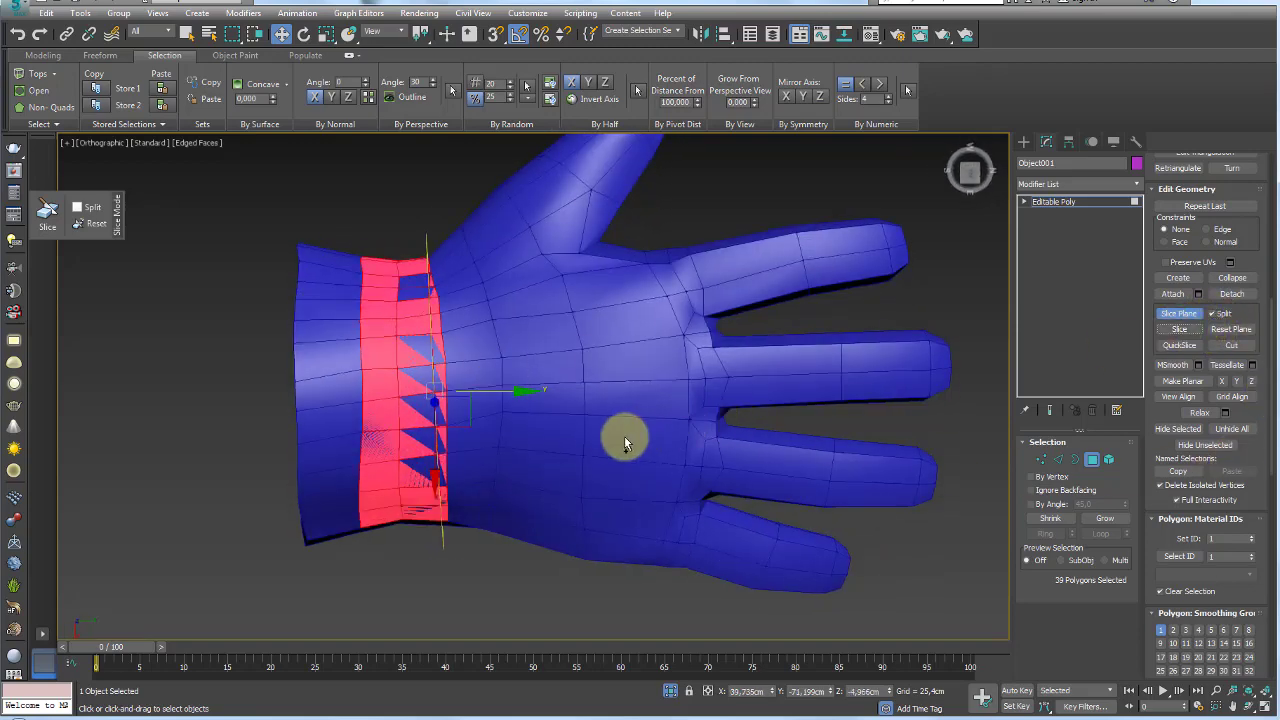
middle_click_drag(625, 437, 950, 430, "alt")
left_click(1107, 462)
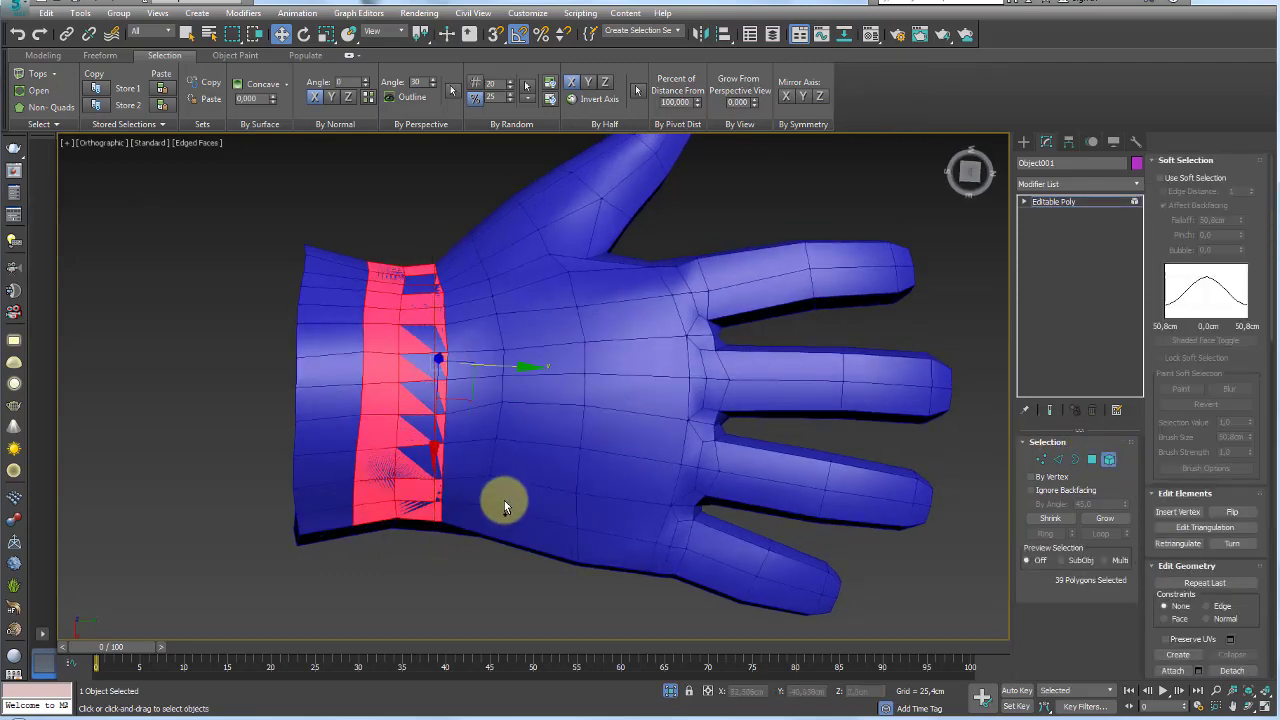
left_click(443, 432)
middle_click_drag(457, 420, 846, 466, "alt")
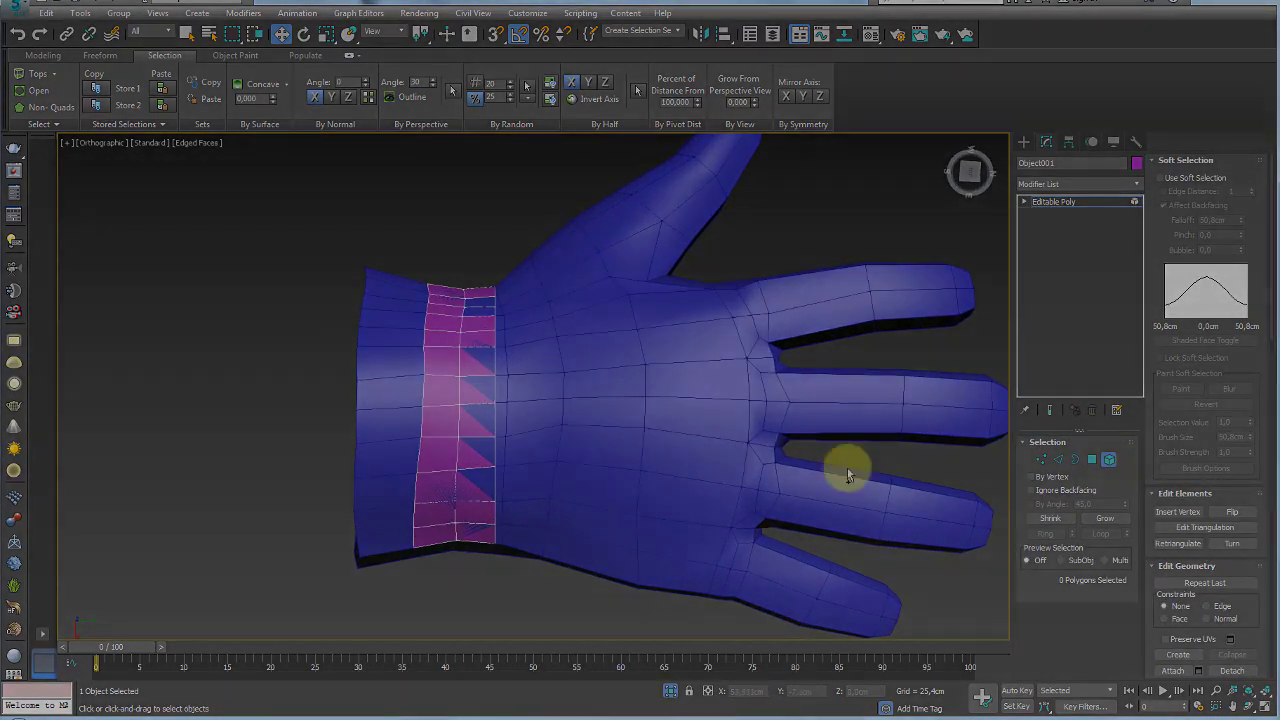